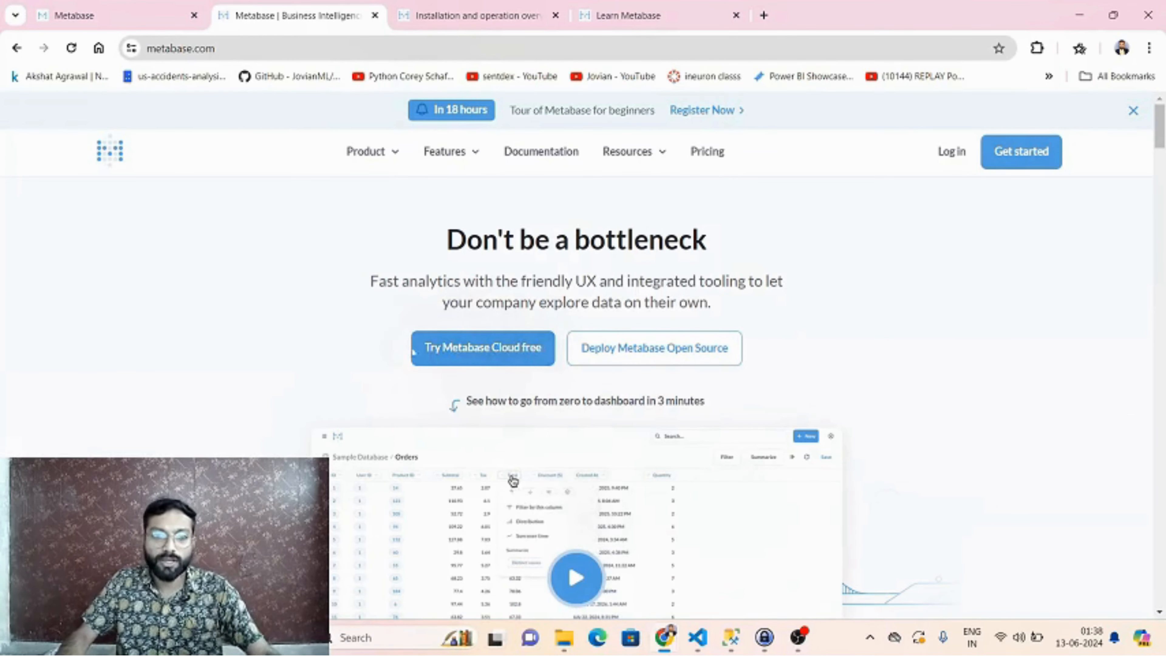
Look through the Metabase homepage, from the headline to the customer testimonials and the list of companies using it
{"action": "left_click_drag", "start_coordinate": [442, 303], "coordinate": [538, 351]}
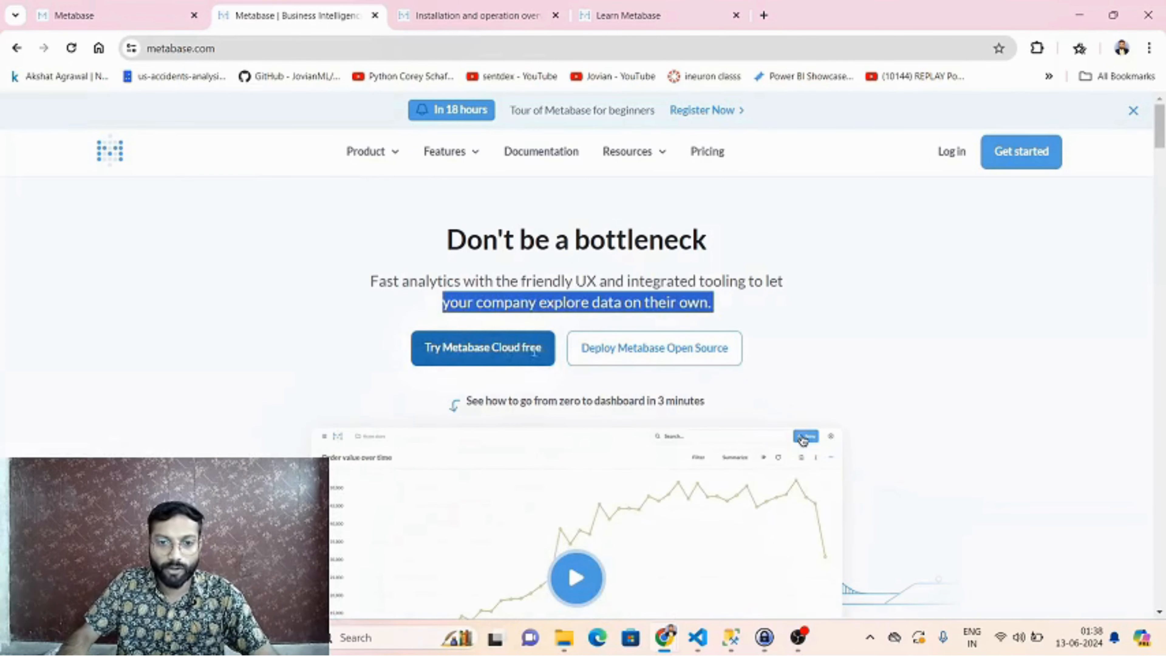
{"action": "left_click", "coordinate": [428, 327]}
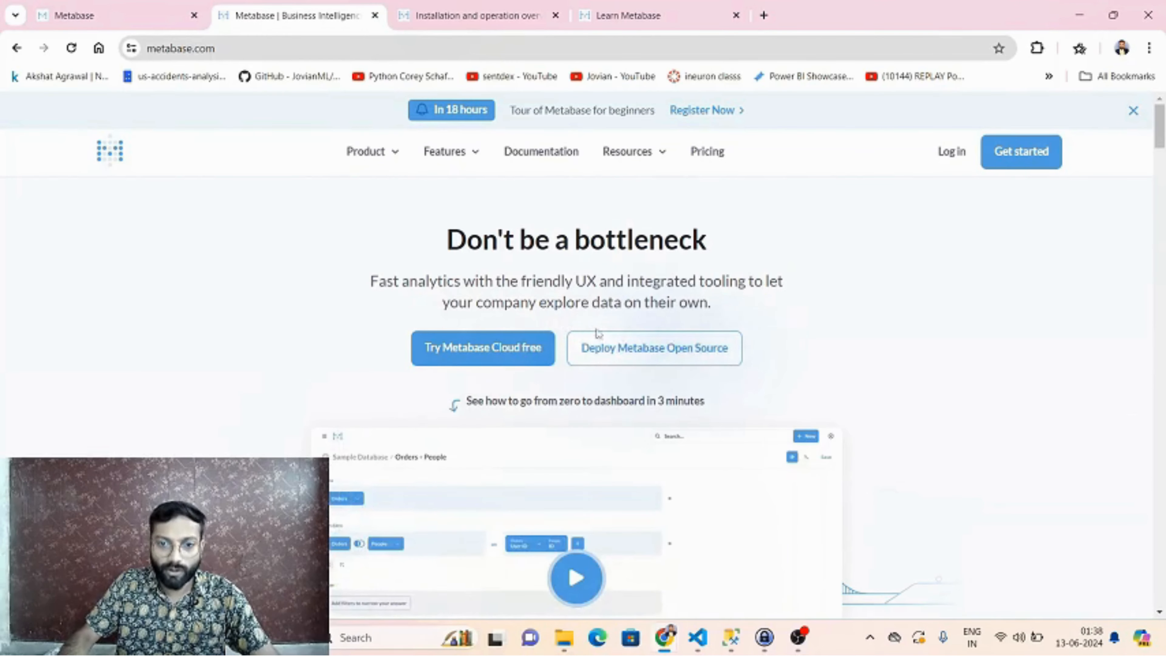
{"action": "scroll", "coordinate": [1016, 280], "scroll_direction": "down", "scroll_amount": 10}
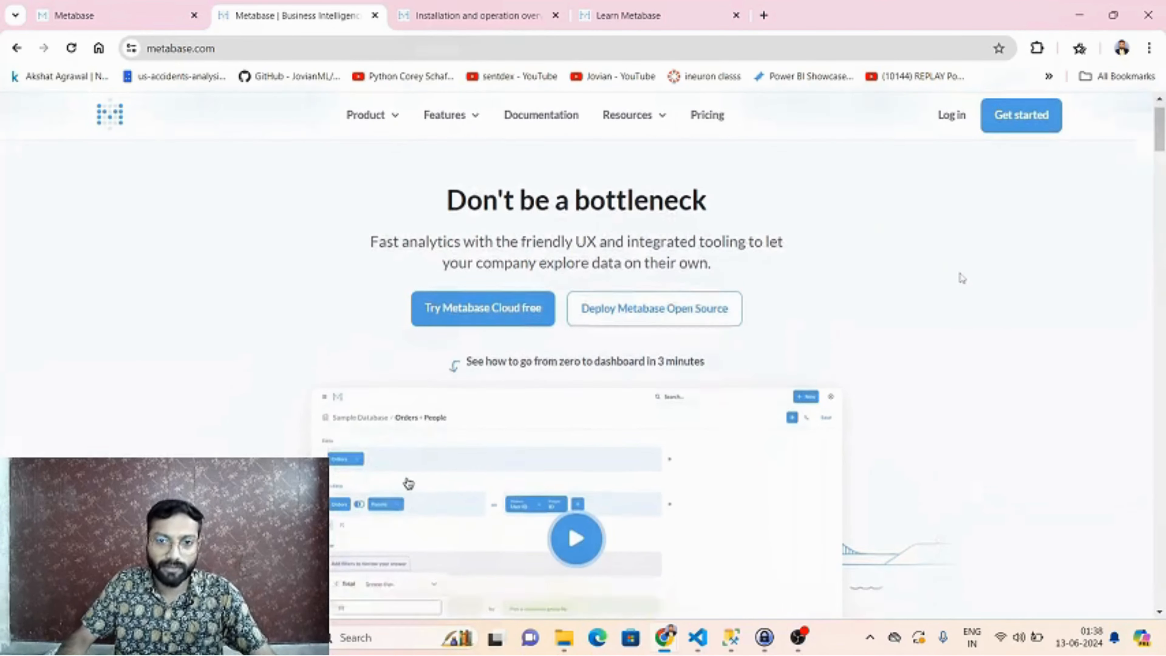
{"action": "scroll", "coordinate": [967, 279], "scroll_direction": "up", "scroll_amount": 7}
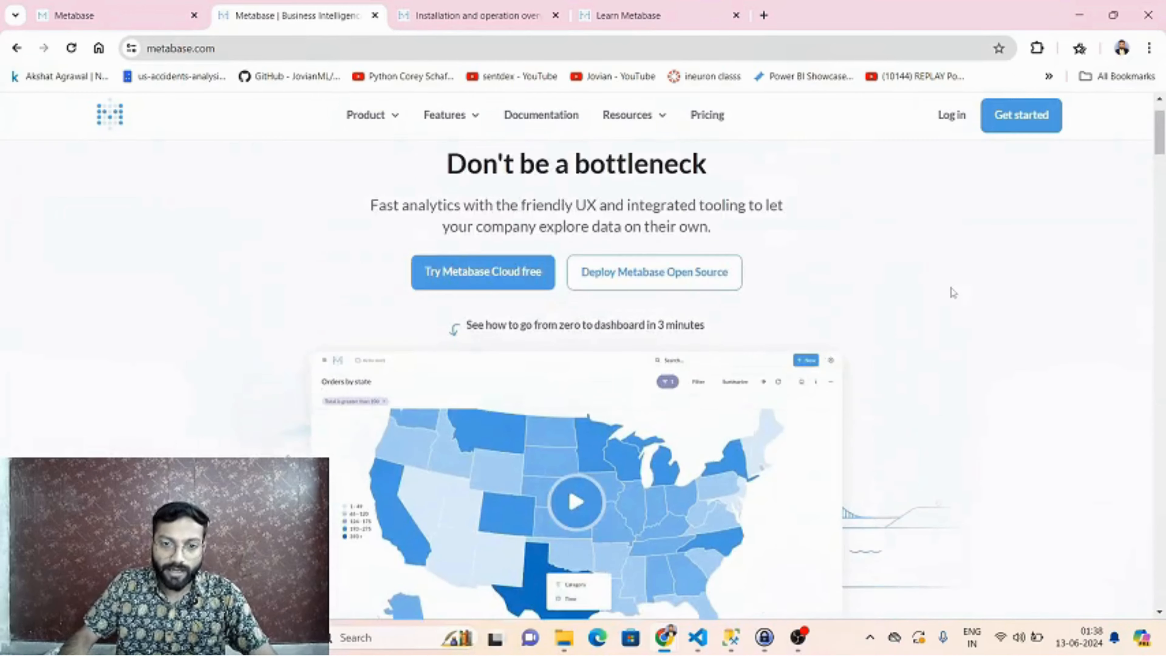
{"action": "scroll", "coordinate": [954, 276], "scroll_direction": "down", "scroll_amount": 10}
{"action": "scroll", "coordinate": [951, 287], "scroll_direction": "down", "scroll_amount": 15}
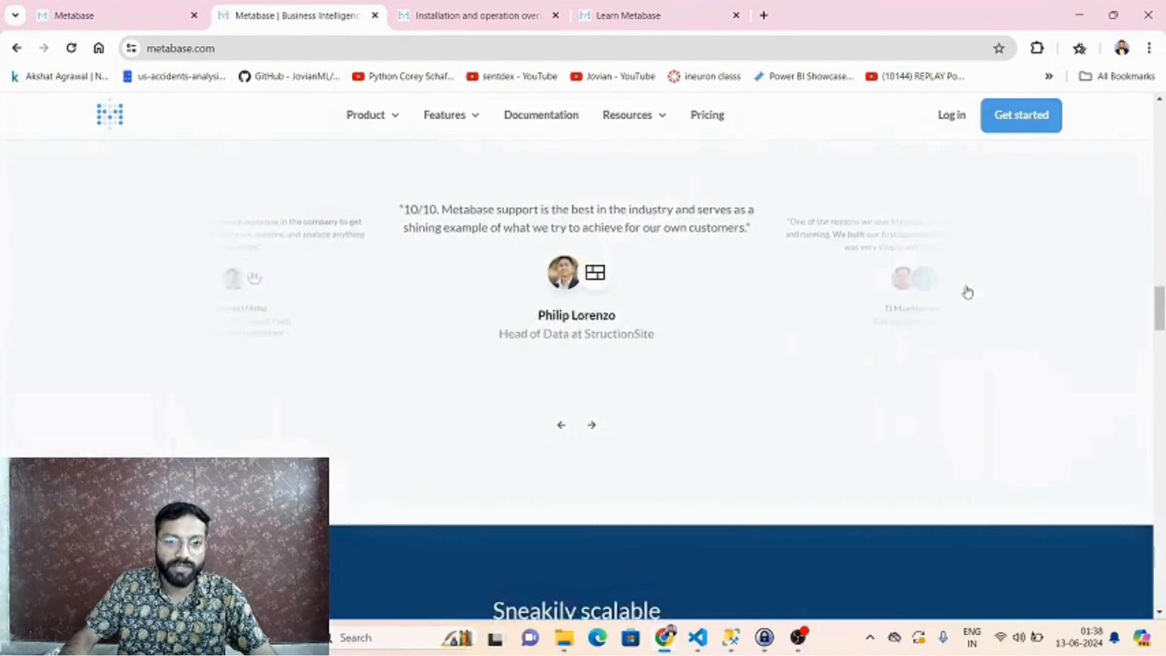
{"action": "scroll", "coordinate": [999, 288], "scroll_direction": "up", "scroll_amount": 8}
{"action": "scroll", "coordinate": [597, 275], "scroll_direction": "up", "scroll_amount": 8}
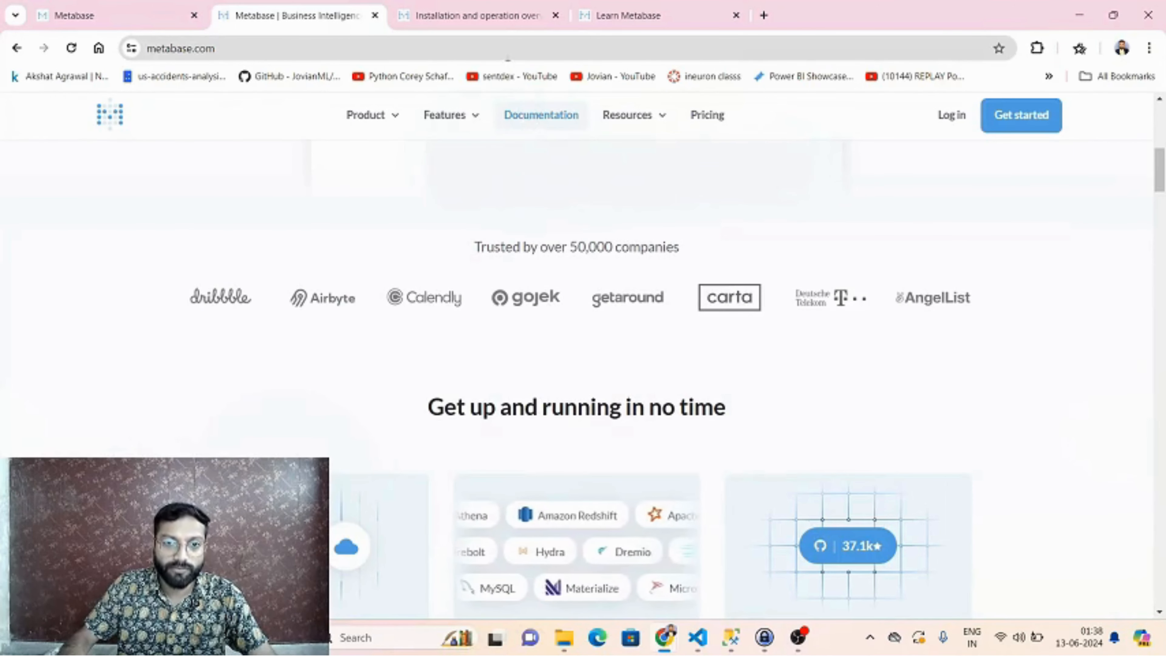
Switch to the Metabase installation documentation and look over its list of documentation sections
{"action": "key", "text": "ctrl+Tab"}
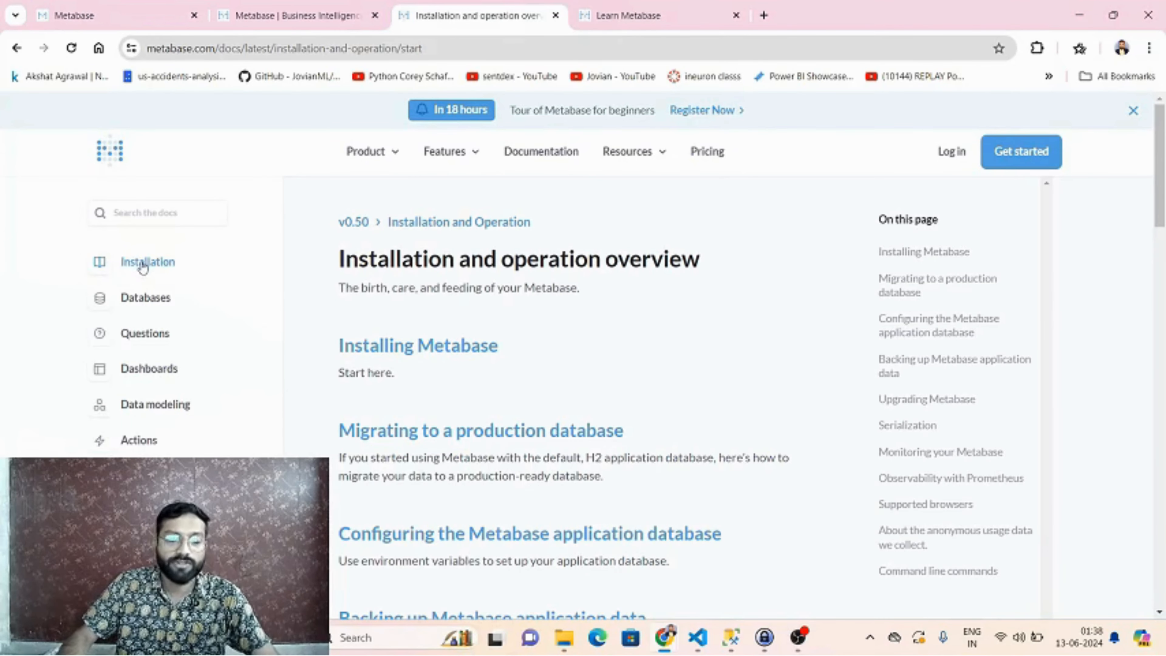
{"action": "scroll", "coordinate": [153, 266], "scroll_direction": "down", "scroll_amount": 3}
{"action": "scroll", "coordinate": [150, 253], "scroll_direction": "up", "scroll_amount": 2}
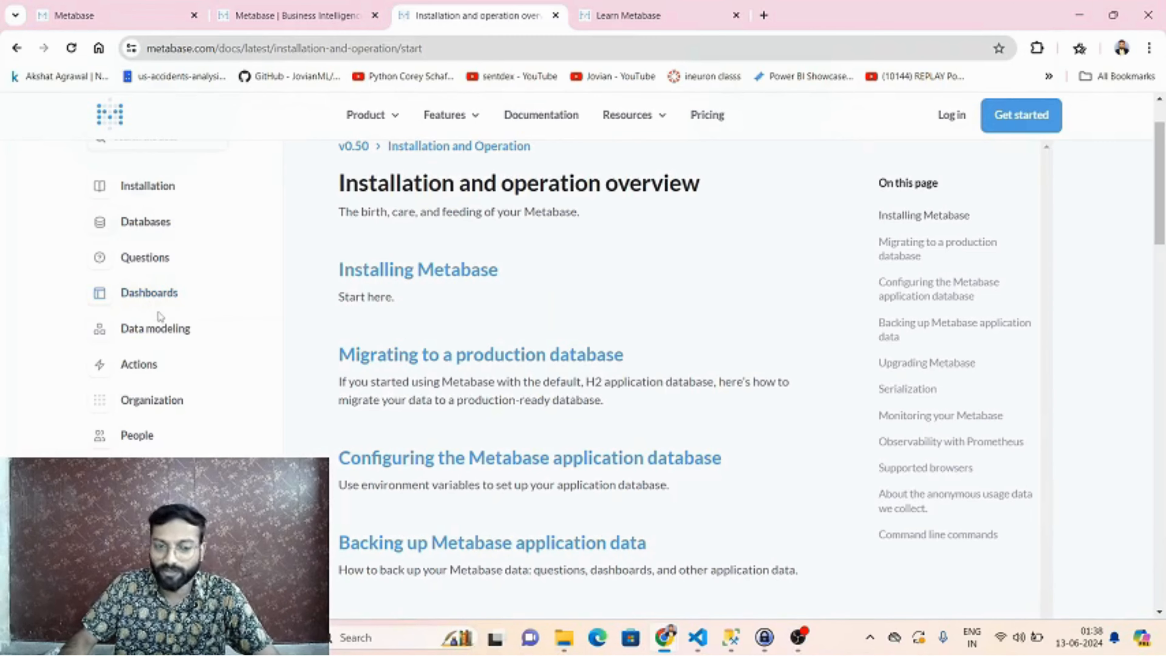
{"action": "scroll", "coordinate": [168, 340], "scroll_direction": "down", "scroll_amount": 5}
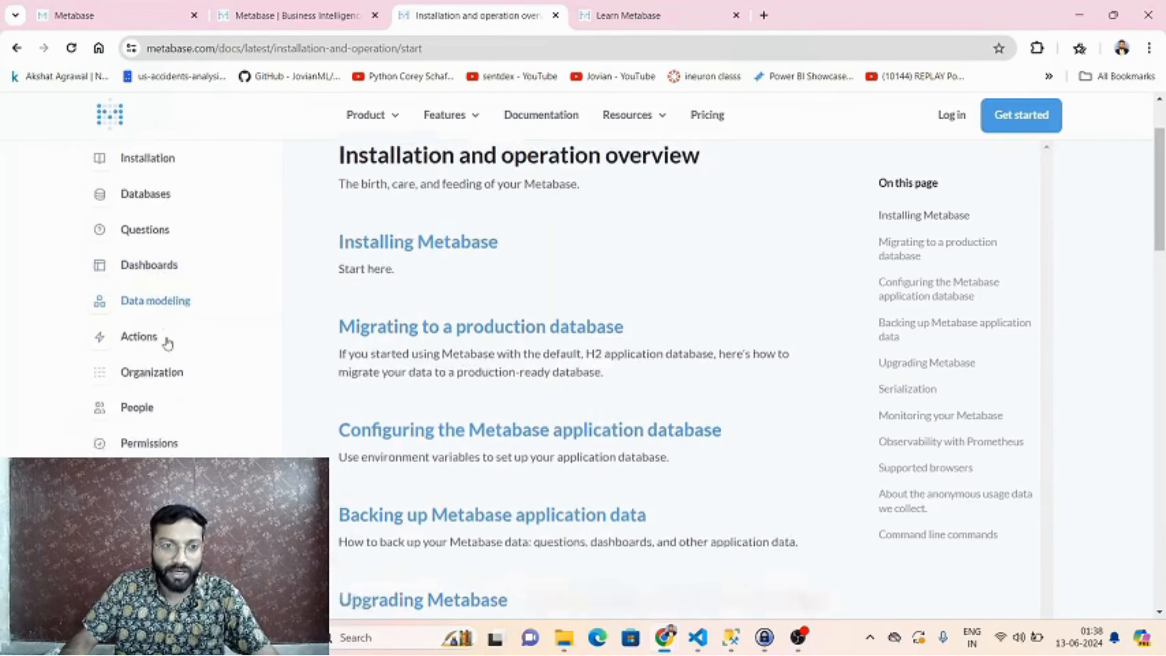
{"action": "scroll", "coordinate": [156, 409], "scroll_direction": "up", "scroll_amount": 7}
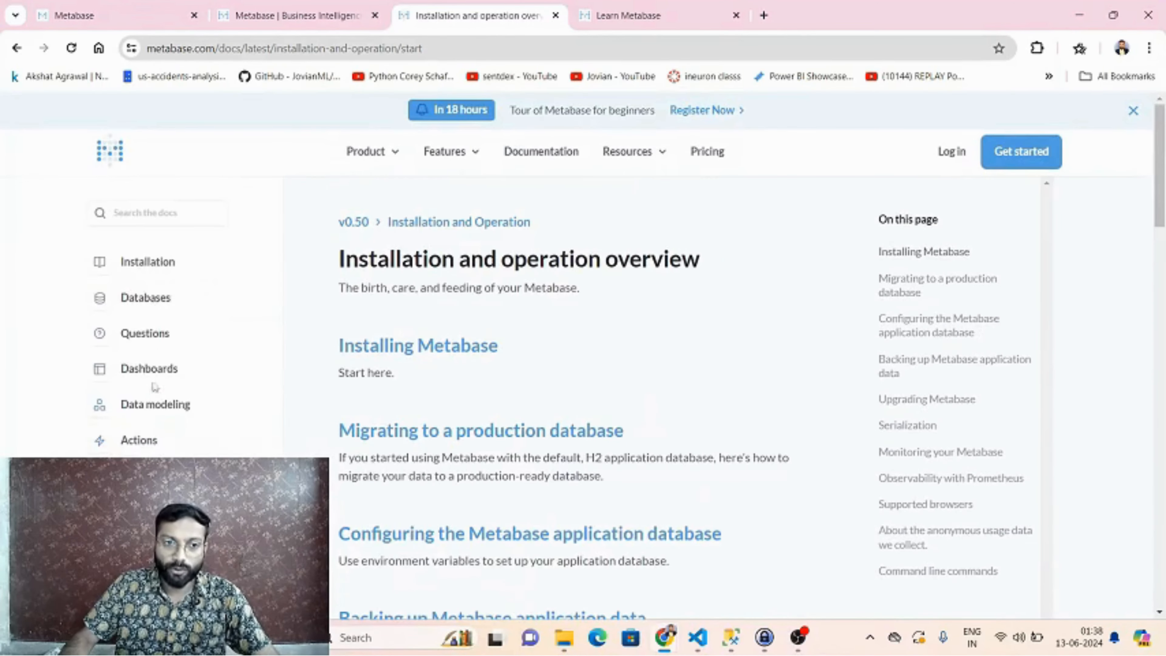
Open the Installation overview from the documentation's Installation section and read through its topics
{"action": "left_click", "coordinate": [156, 263]}
{"action": "left_click", "coordinate": [173, 311]}
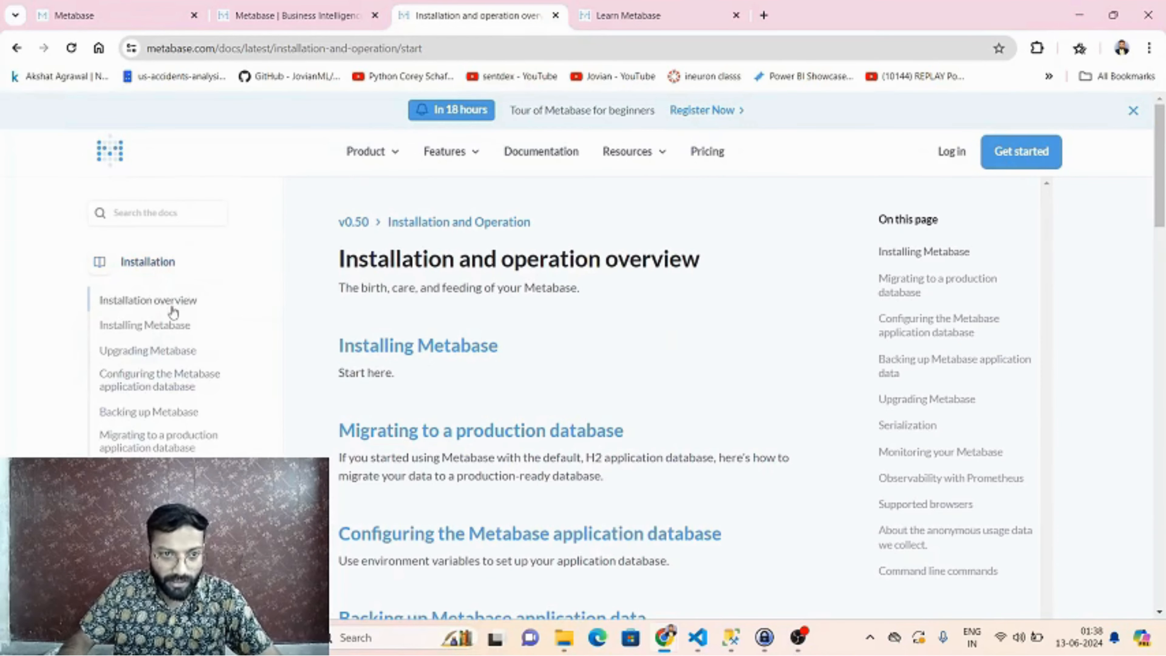
{"action": "scroll", "coordinate": [422, 326], "scroll_direction": "down", "scroll_amount": 5}
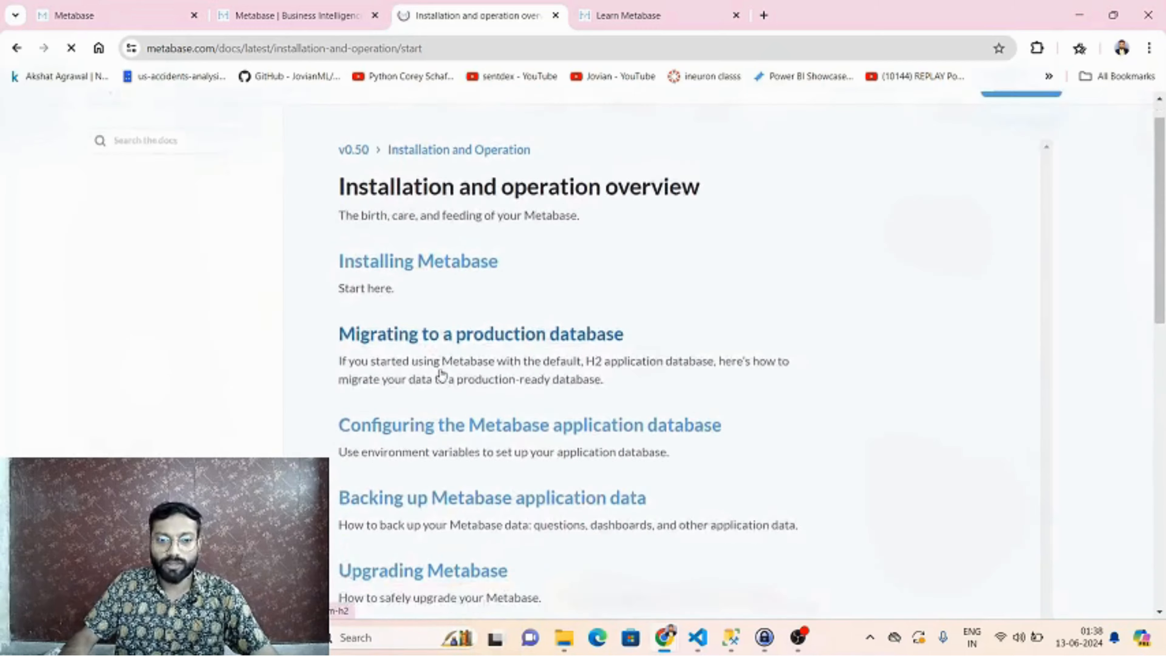
{"action": "scroll", "coordinate": [423, 262], "scroll_direction": "down", "scroll_amount": 12}
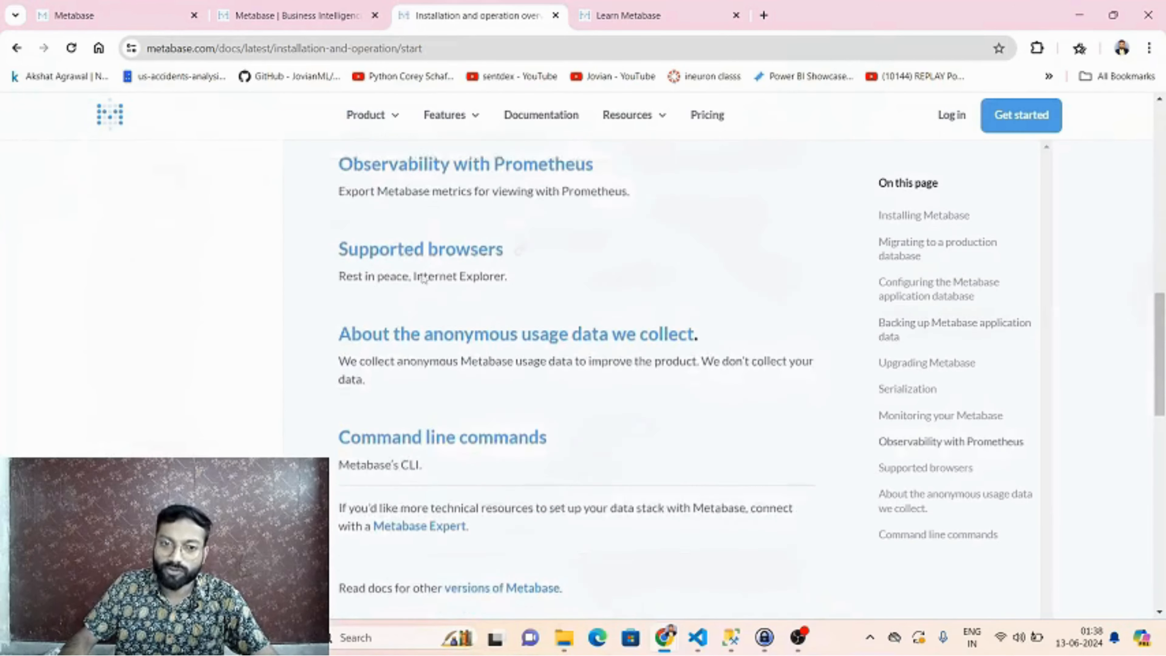
{"action": "scroll", "coordinate": [422, 276], "scroll_direction": "up", "scroll_amount": 17}
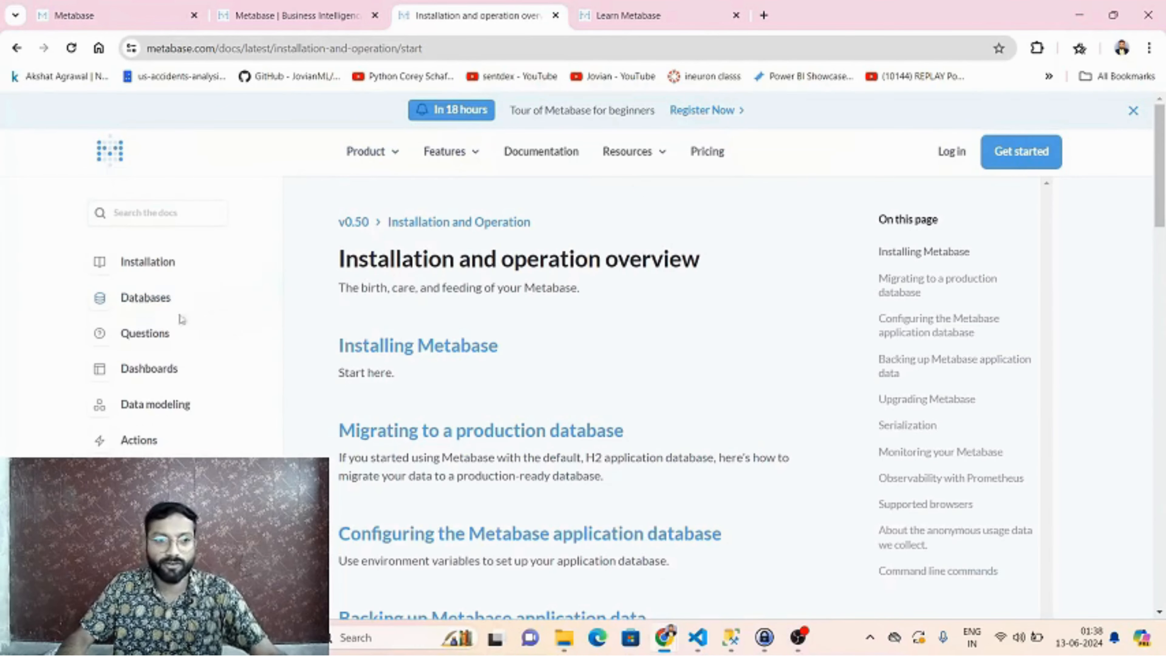
Open the Databases overview in the documentation and examine its topics from adding databases to uploading data
{"action": "left_click", "coordinate": [142, 298]}
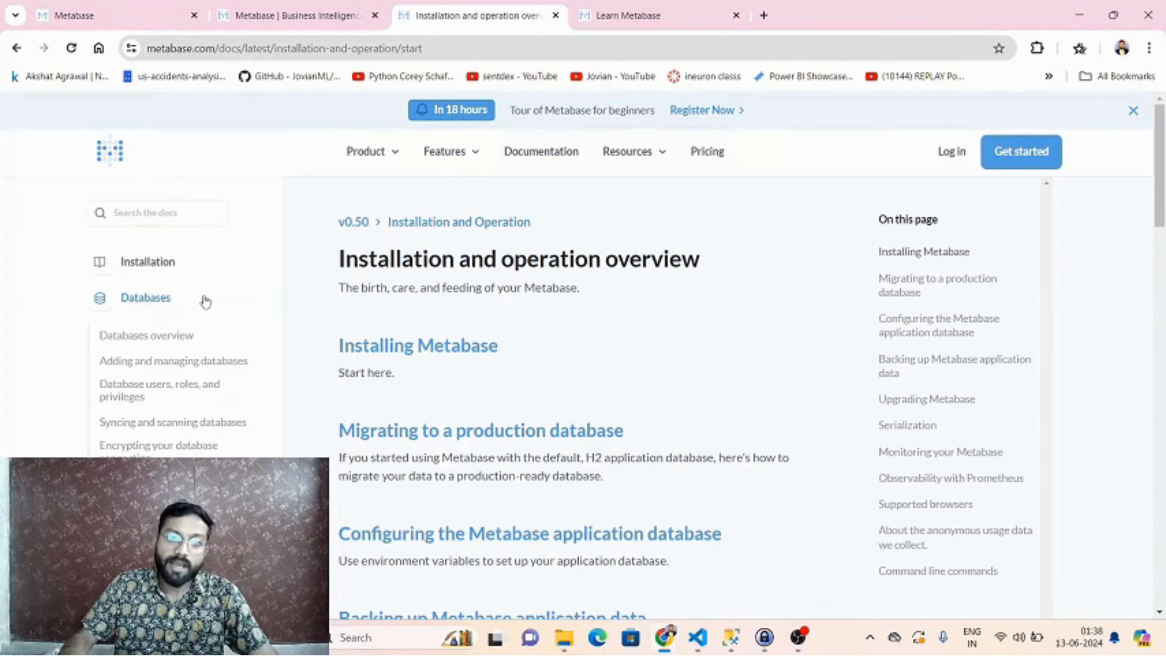
{"action": "left_click", "coordinate": [139, 340]}
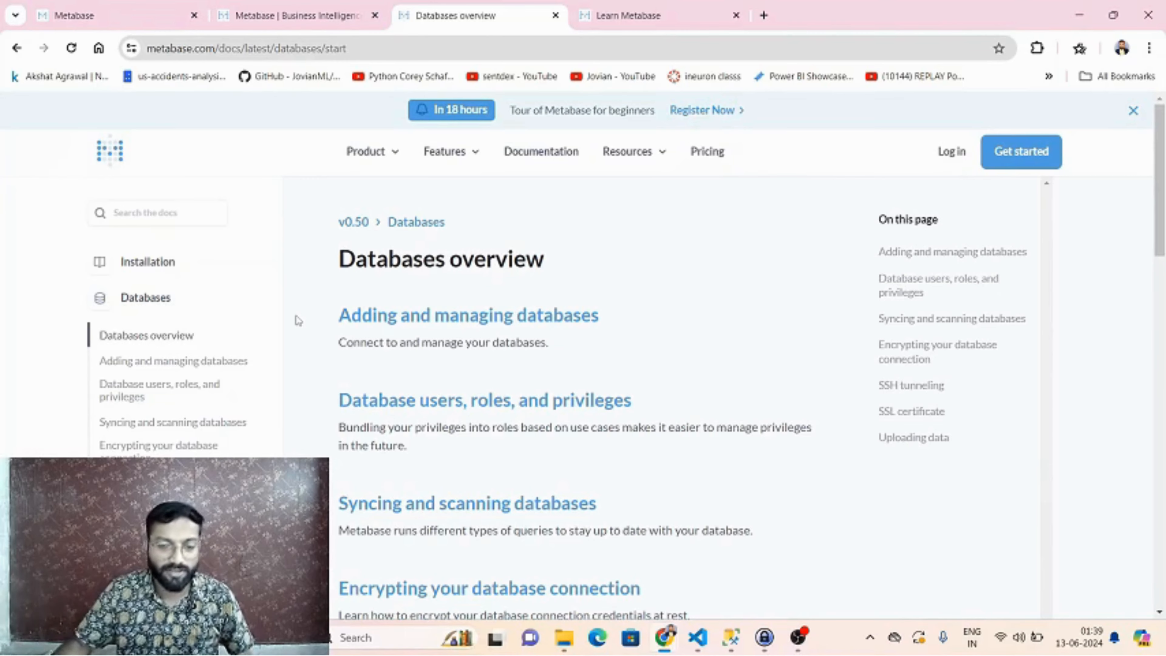
{"action": "scroll", "coordinate": [643, 367], "scroll_direction": "down", "scroll_amount": 10}
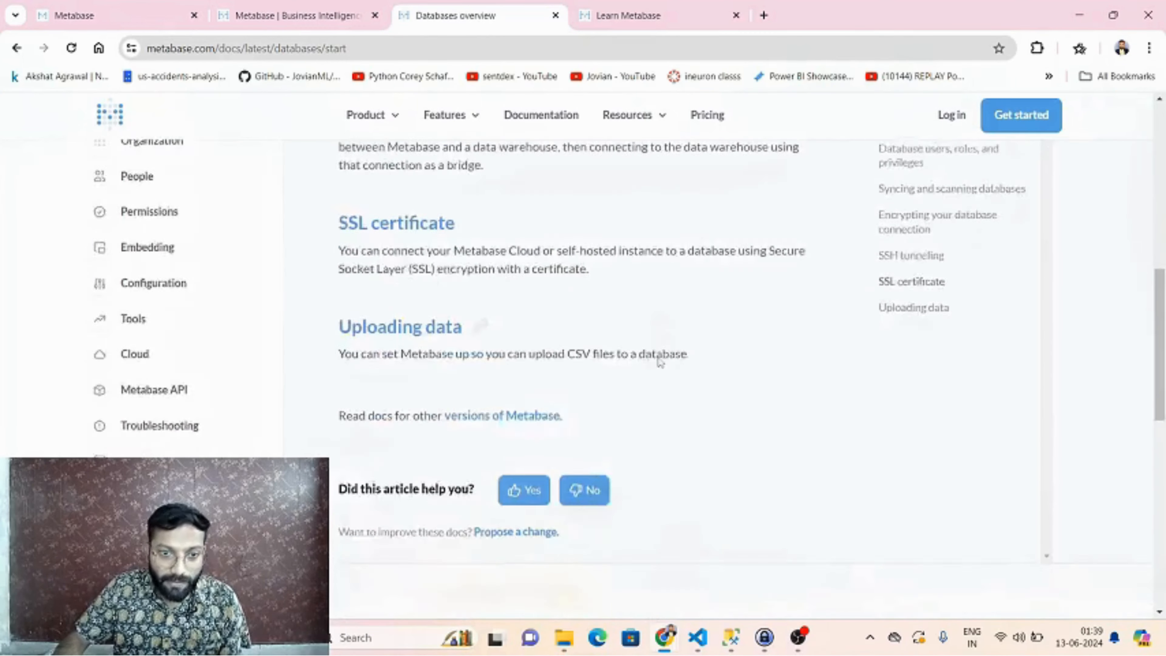
{"action": "scroll", "coordinate": [665, 365], "scroll_direction": "up", "scroll_amount": 6}
{"action": "scroll", "coordinate": [673, 371], "scroll_direction": "up", "scroll_amount": 5}
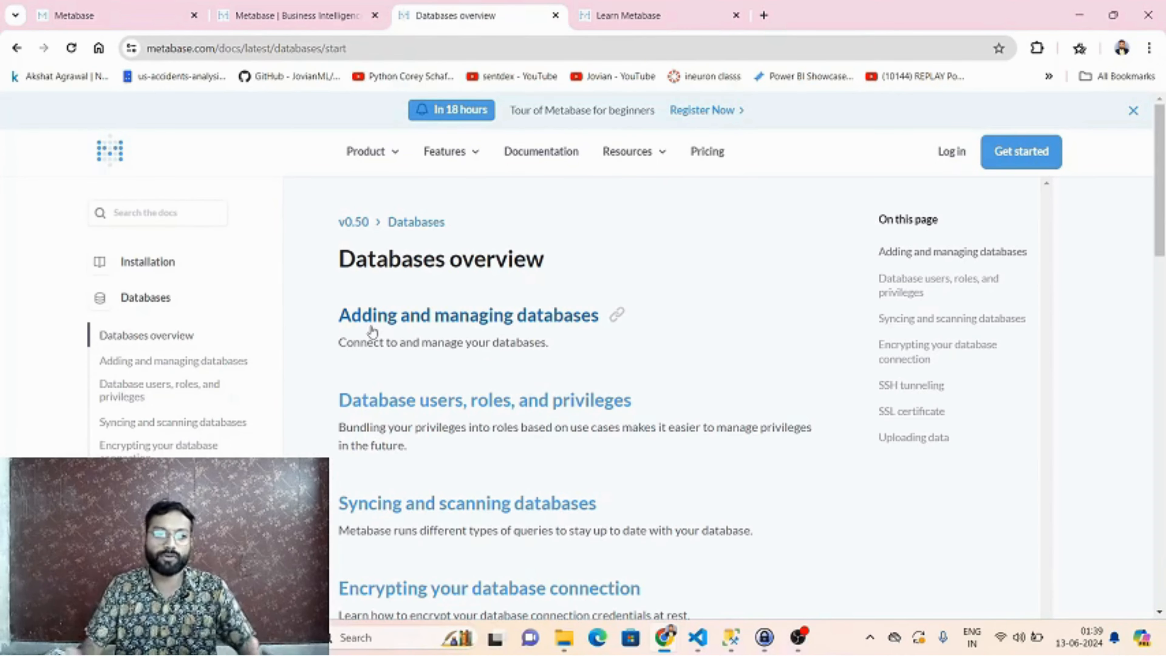
{"action": "scroll", "coordinate": [661, 355], "scroll_direction": "down", "scroll_amount": 5}
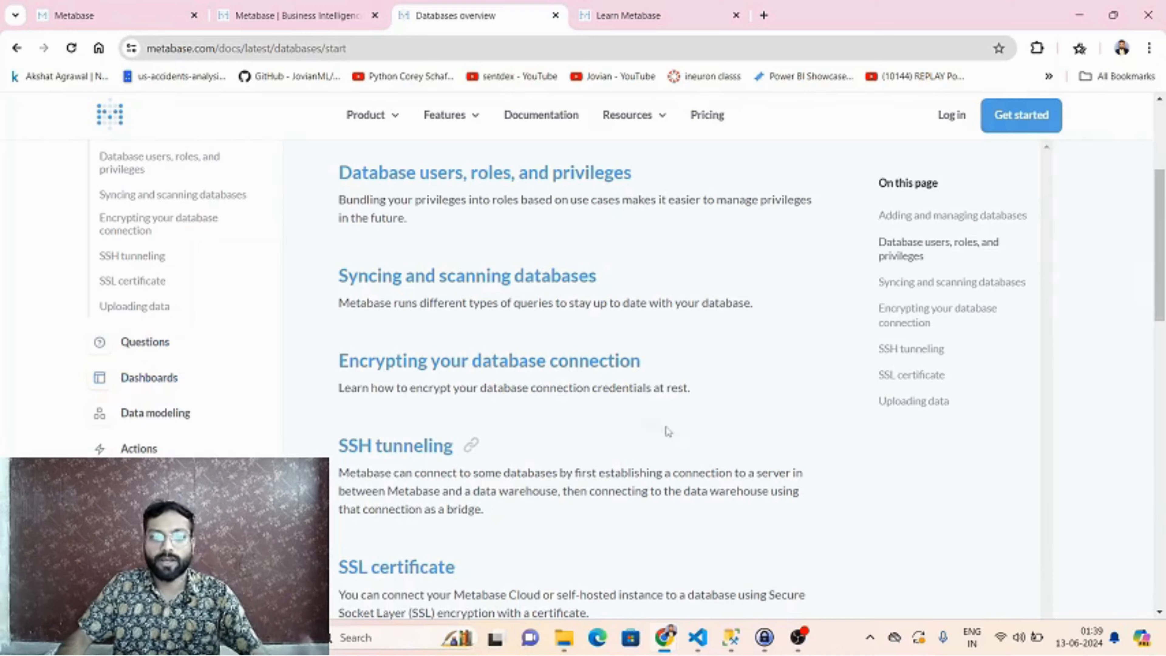
{"action": "scroll", "coordinate": [670, 452], "scroll_direction": "up", "scroll_amount": 5}
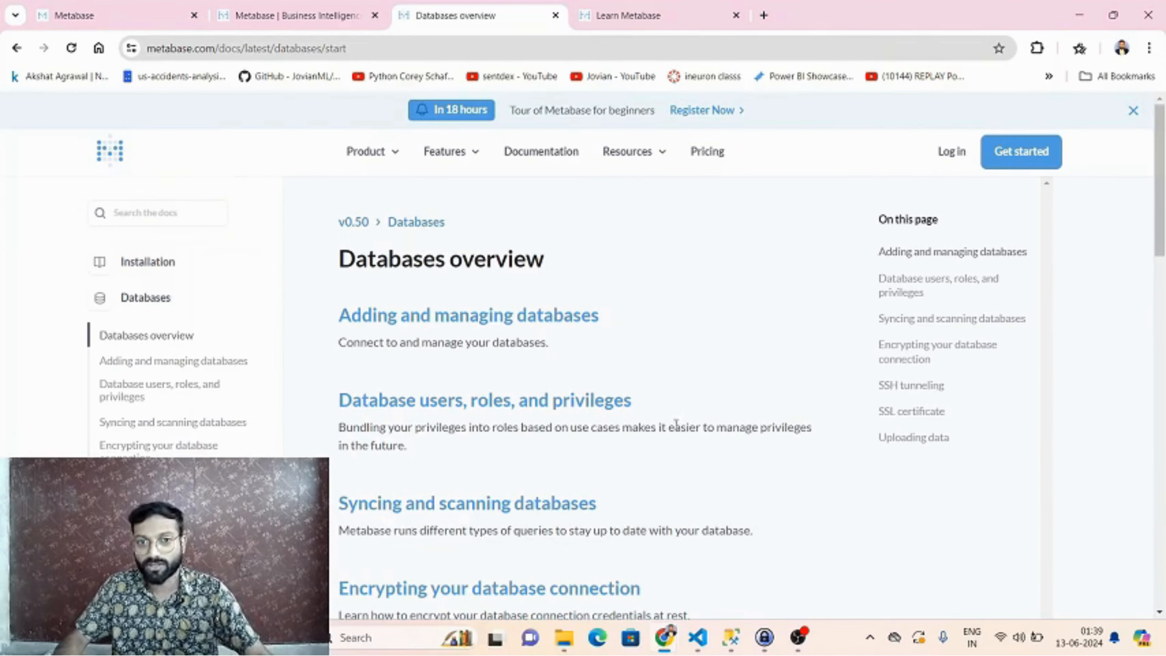
Switch to the Learn Metabase page and examine its introductory articles and Getting Started topic
{"action": "mouse_move", "coordinate": [655, 156]}
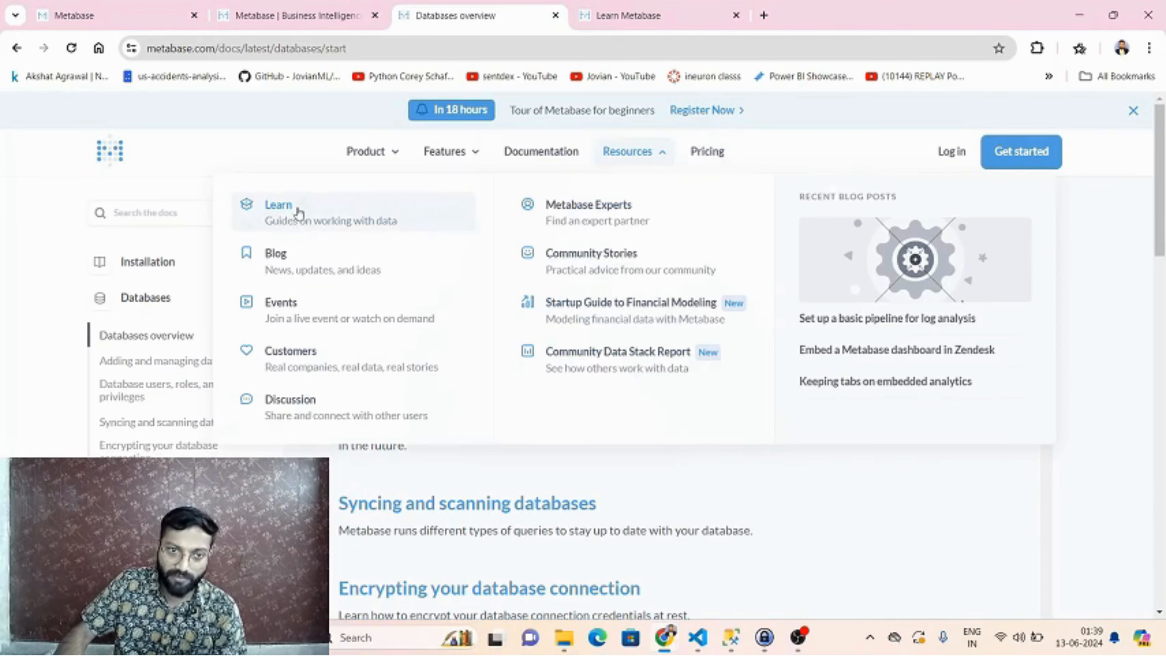
{"action": "left_click", "coordinate": [695, 13]}
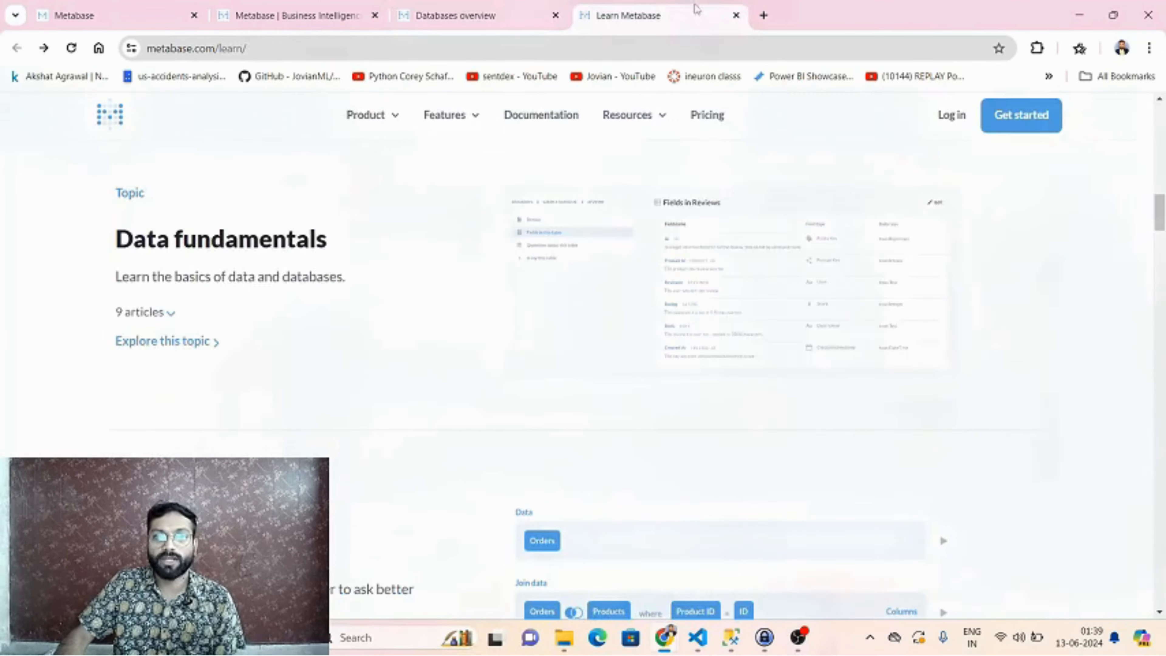
{"action": "scroll", "coordinate": [359, 362], "scroll_direction": "down", "scroll_amount": 5}
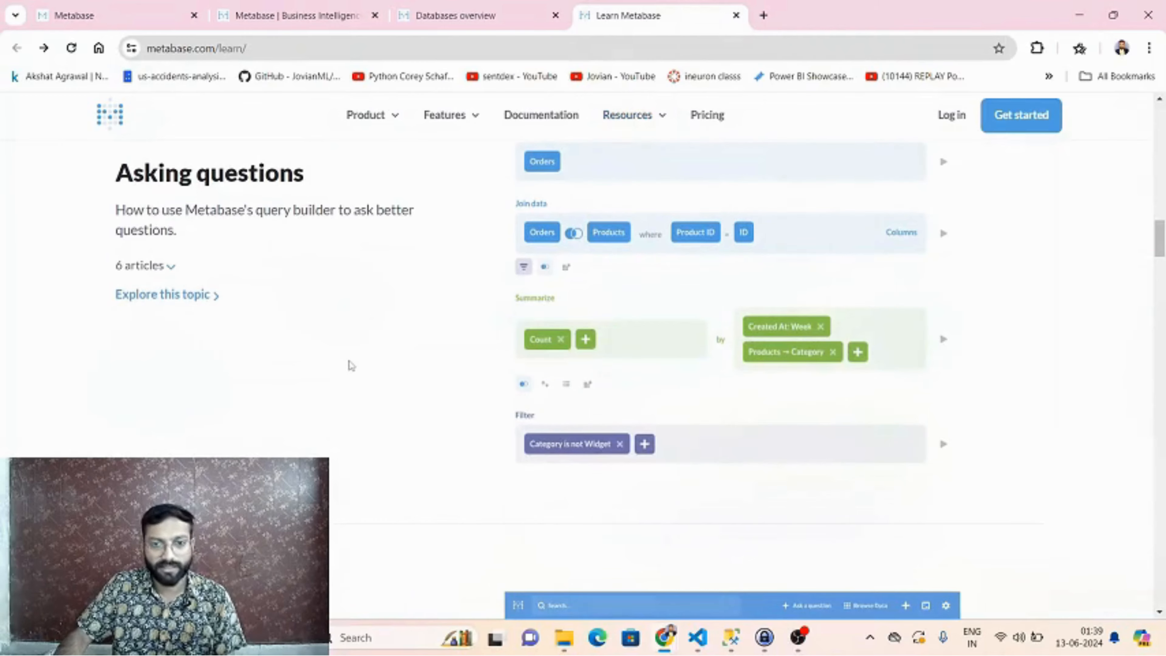
{"action": "scroll", "coordinate": [399, 394], "scroll_direction": "up", "scroll_amount": 10}
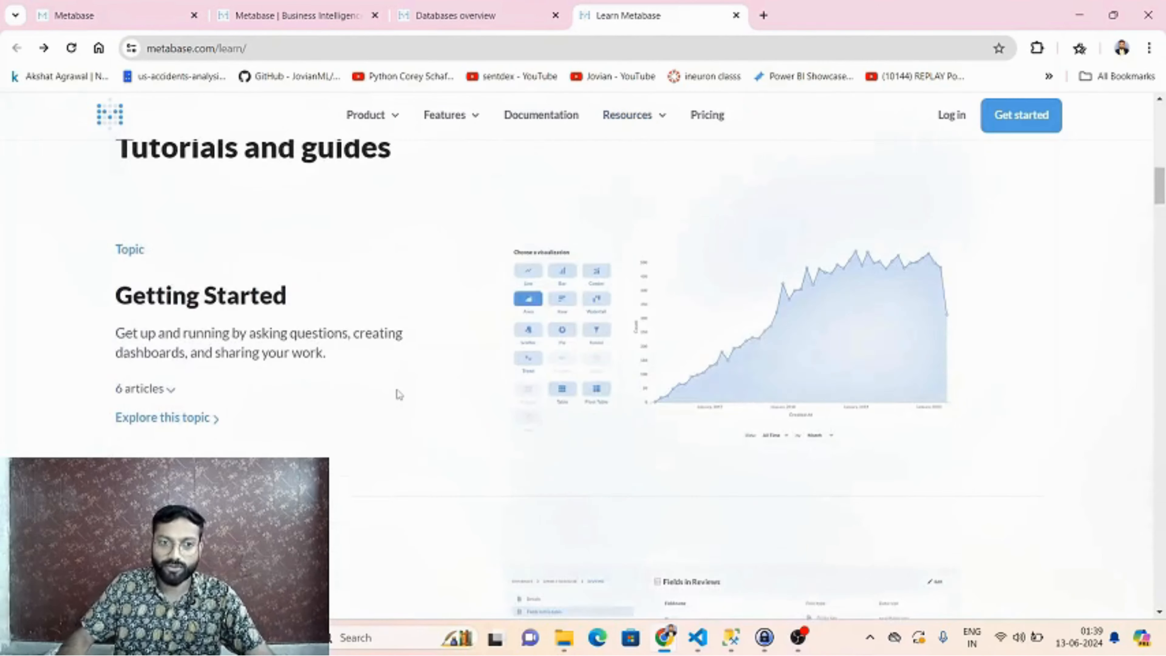
{"action": "scroll", "coordinate": [399, 395], "scroll_direction": "up", "scroll_amount": 5}
{"action": "scroll", "coordinate": [204, 329], "scroll_direction": "down", "scroll_amount": 8}
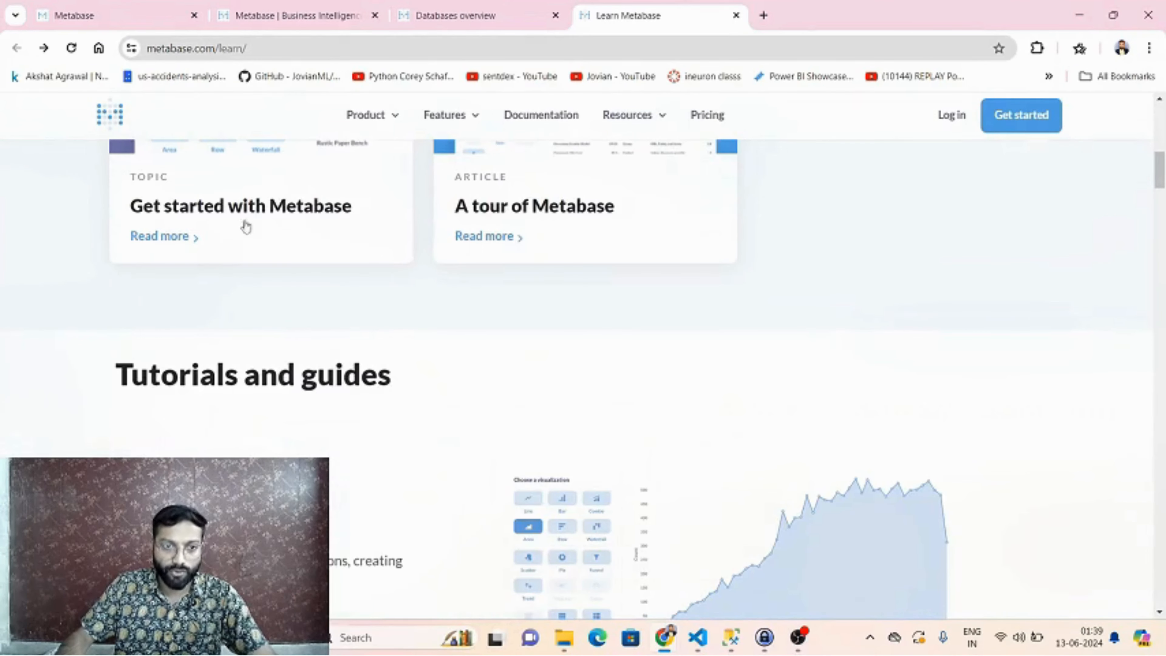
{"action": "scroll", "coordinate": [341, 296], "scroll_direction": "down", "scroll_amount": 3}
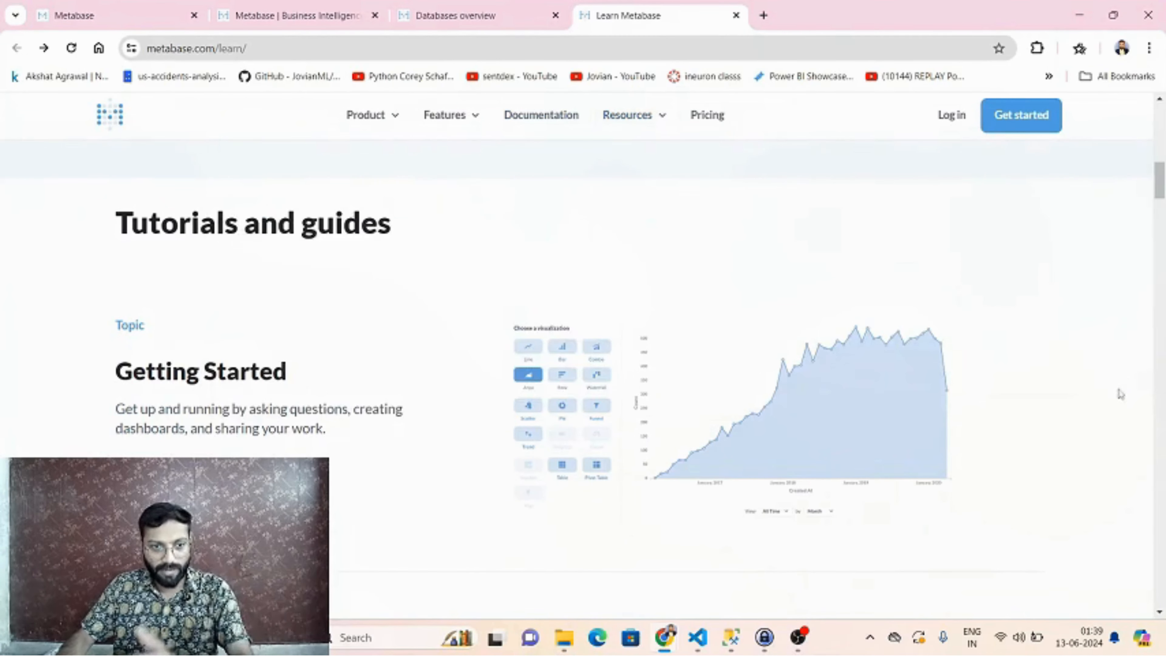
Look through the tutorial topics on asking questions, debugging SQL, building dashboards and data modeling
{"action": "scroll", "coordinate": [275, 423], "scroll_direction": "down", "scroll_amount": 5}
{"action": "scroll", "coordinate": [261, 418], "scroll_direction": "down", "scroll_amount": 6}
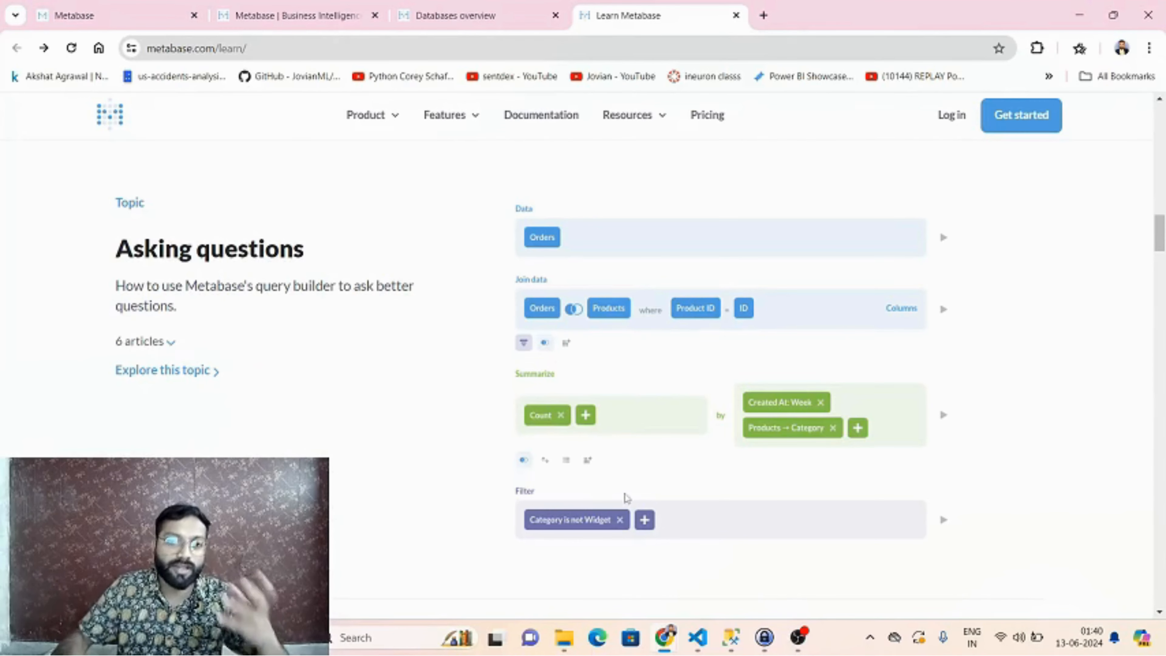
{"action": "scroll", "coordinate": [632, 437], "scroll_direction": "down", "scroll_amount": 6}
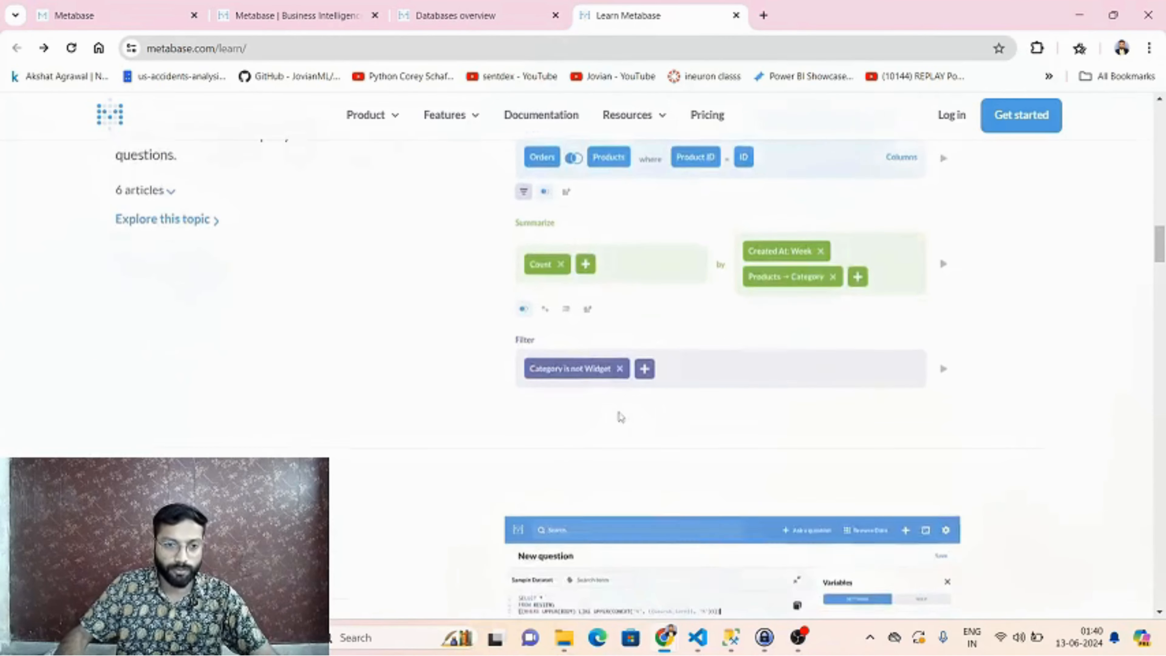
{"action": "scroll", "coordinate": [513, 345], "scroll_direction": "down", "scroll_amount": 10}
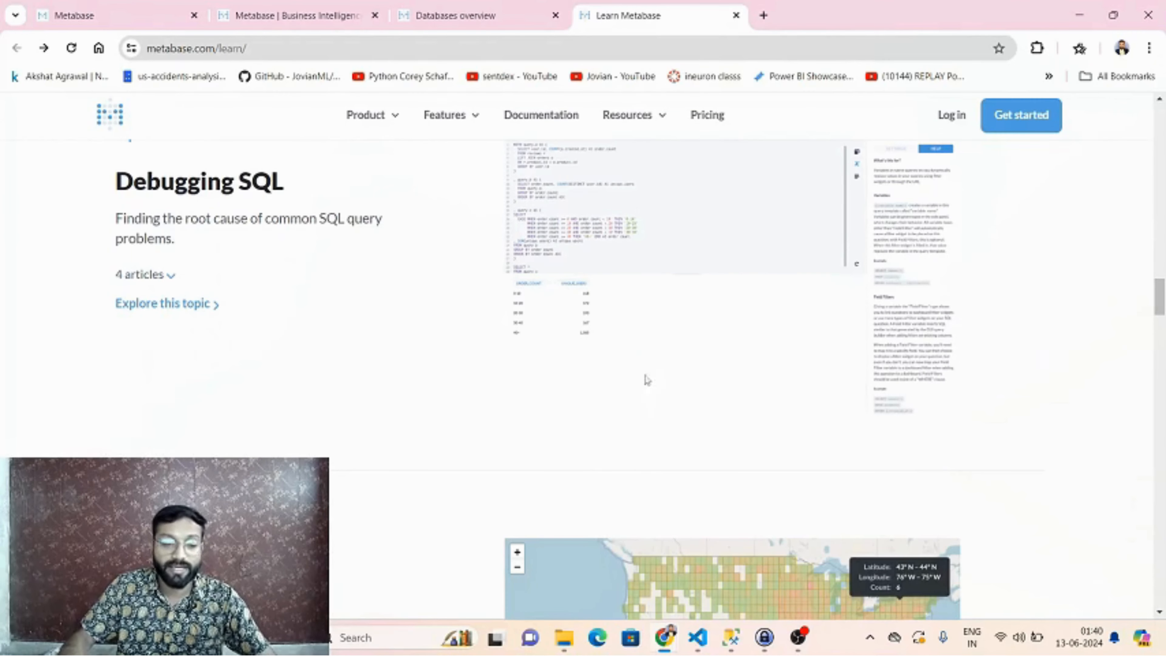
{"action": "scroll", "coordinate": [648, 381], "scroll_direction": "down", "scroll_amount": 10}
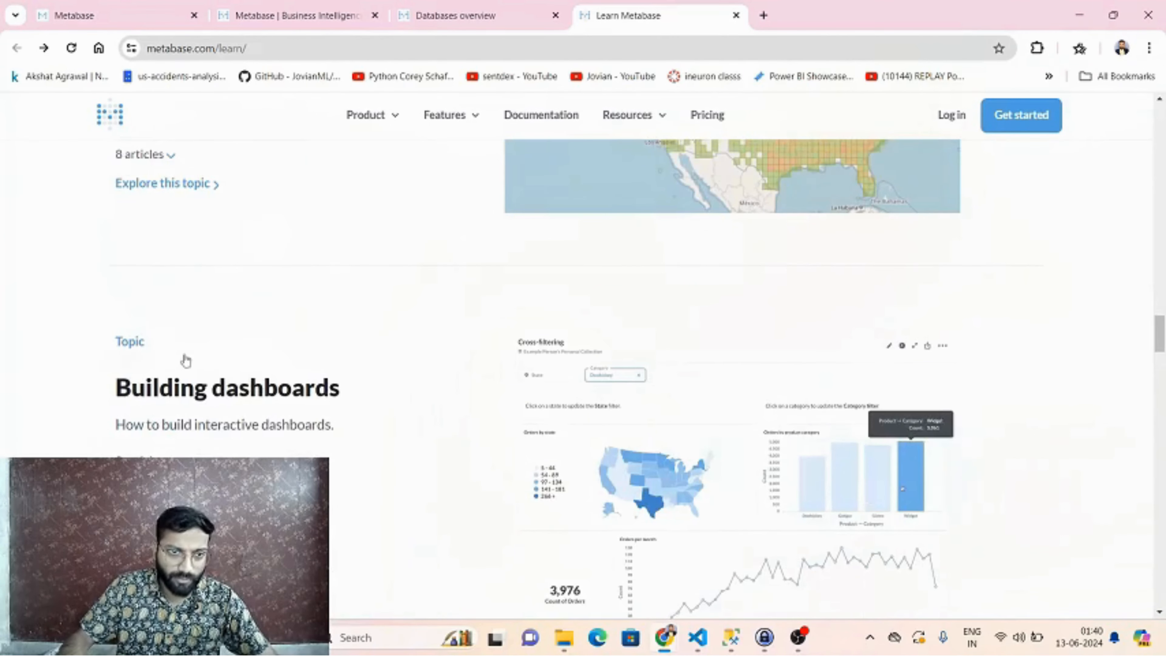
{"action": "scroll", "coordinate": [221, 362], "scroll_direction": "up", "scroll_amount": 5}
{"action": "scroll", "coordinate": [426, 294], "scroll_direction": "down", "scroll_amount": 6}
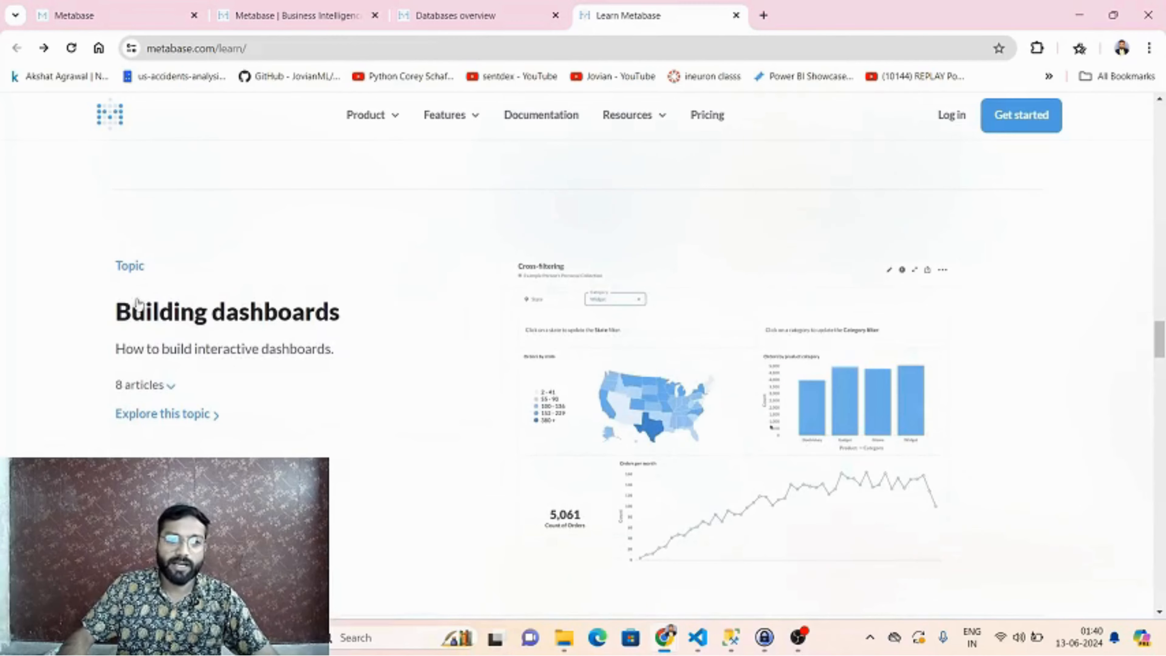
{"action": "scroll", "coordinate": [476, 325], "scroll_direction": "down", "scroll_amount": 15}
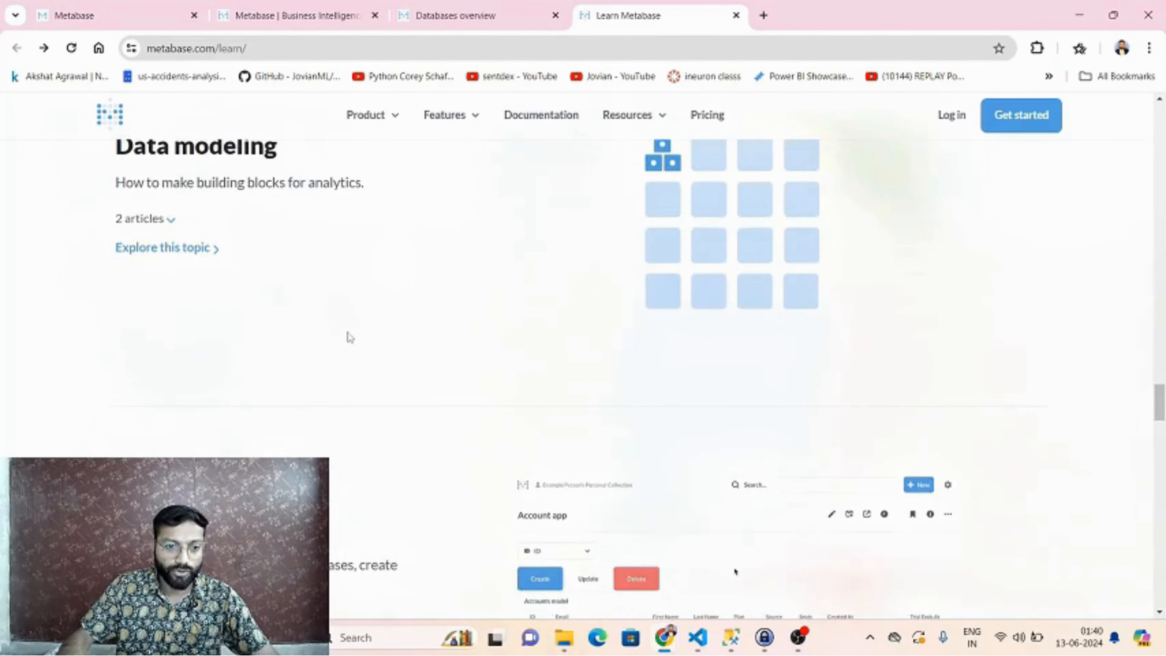
View the rest of the Learn Metabase page down to the footer links and return to its main heading
{"action": "scroll", "coordinate": [378, 380], "scroll_direction": "up", "scroll_amount": 3}
{"action": "scroll", "coordinate": [377, 380], "scroll_direction": "down", "scroll_amount": 5}
{"action": "scroll", "coordinate": [381, 380], "scroll_direction": "down", "scroll_amount": 15}
{"action": "scroll", "coordinate": [398, 383], "scroll_direction": "down", "scroll_amount": 20}
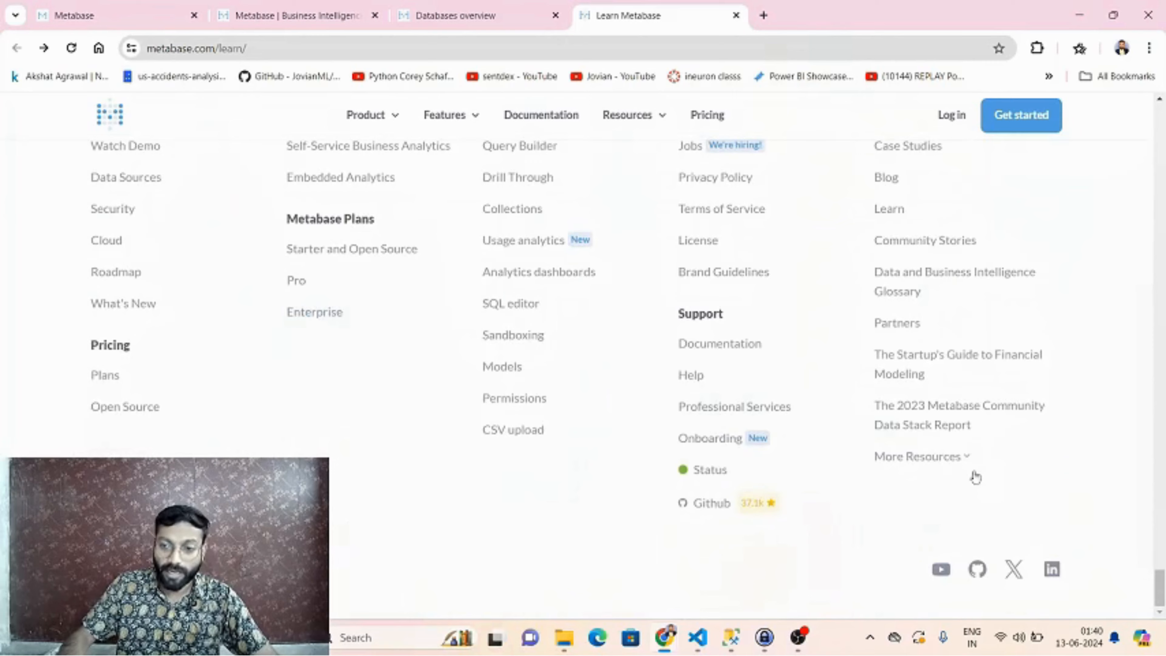
{"action": "left_click_drag", "start_coordinate": [1159, 588], "coordinate": [1142, 129]}
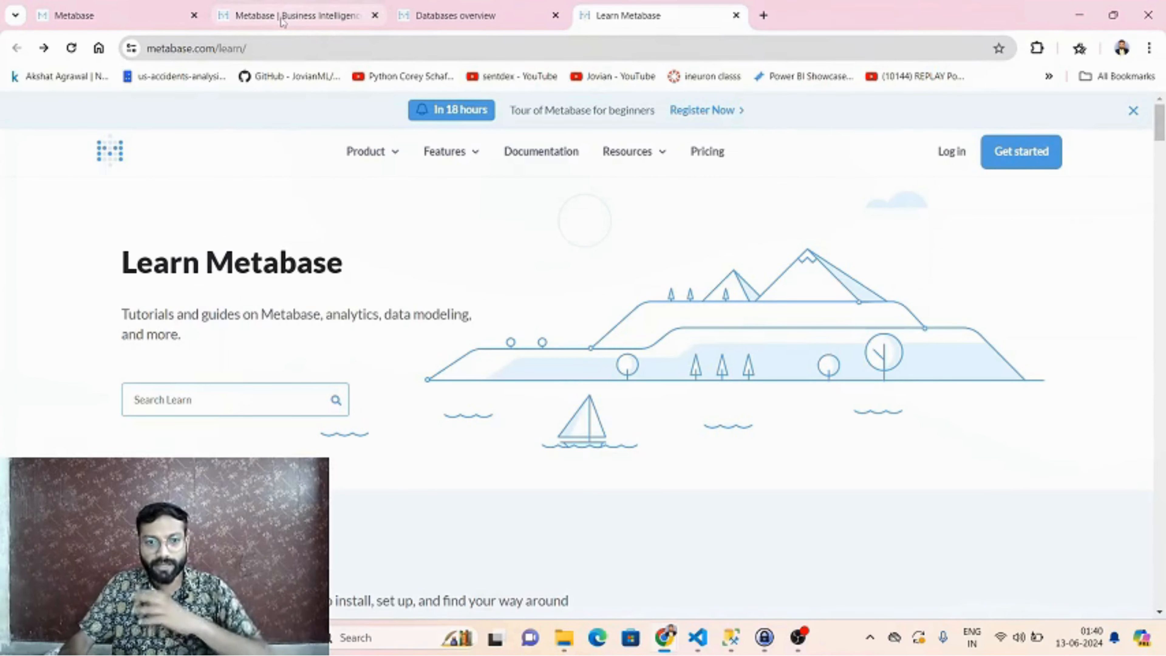
{"action": "mouse_move", "coordinate": [282, 21]}
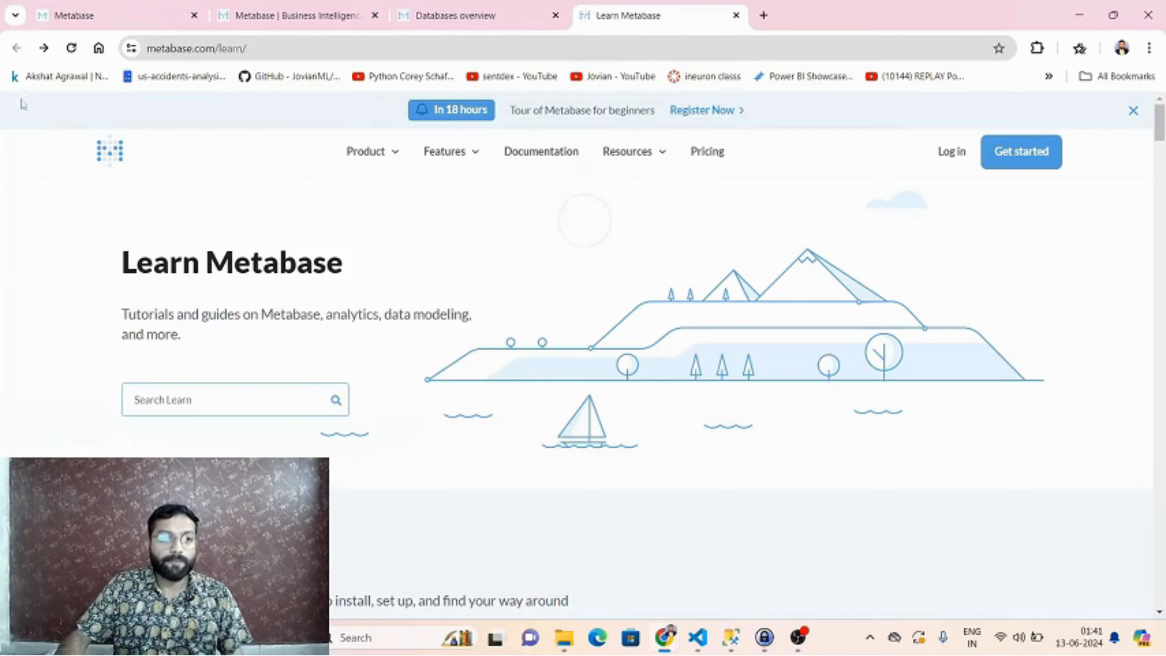
Switch to the Metabase app and browse to the tables of the Sample Database
{"action": "left_click", "coordinate": [111, 18]}
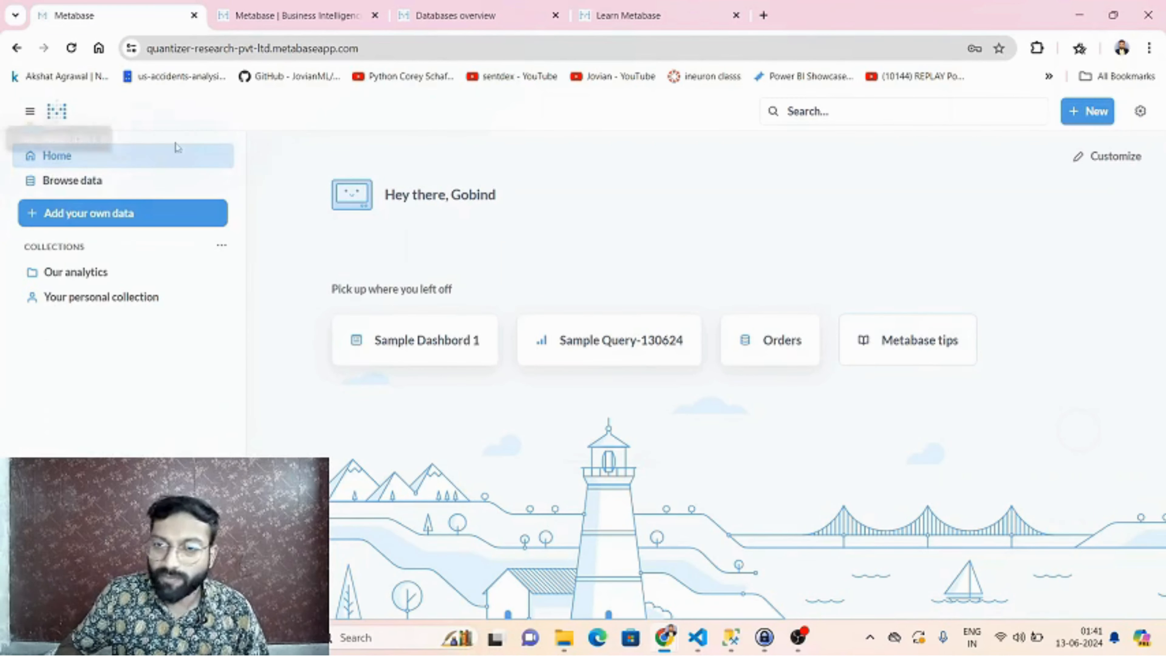
{"action": "left_click", "coordinate": [28, 115]}
{"action": "left_click", "coordinate": [29, 115]}
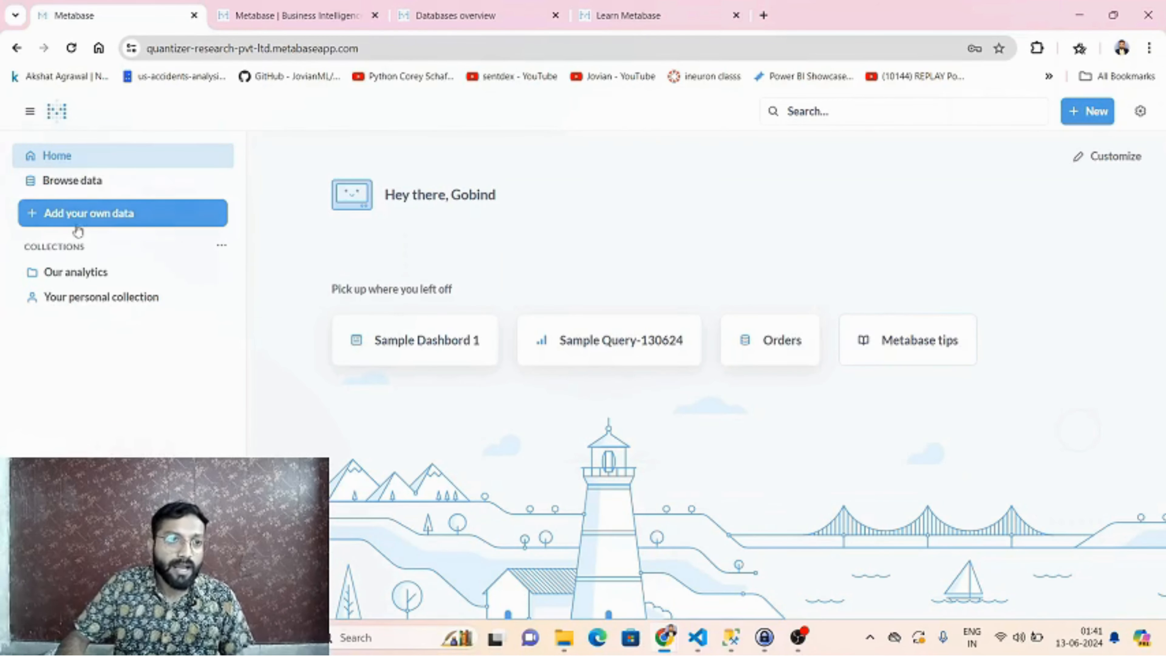
{"action": "left_click", "coordinate": [69, 188]}
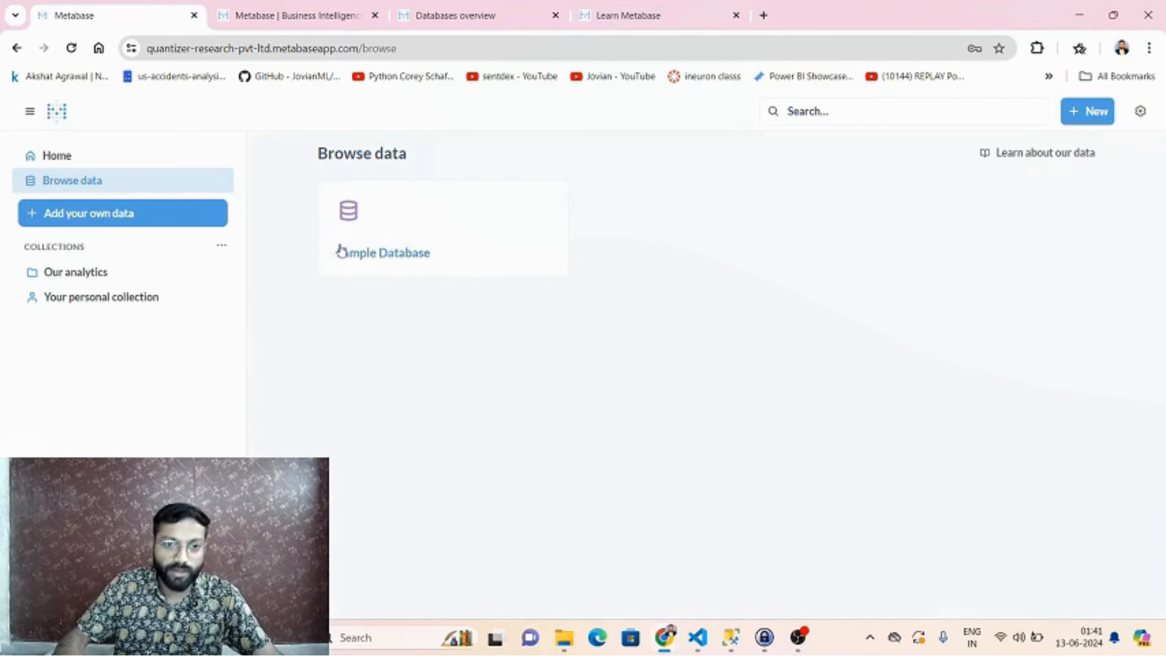
{"action": "left_click", "coordinate": [364, 258]}
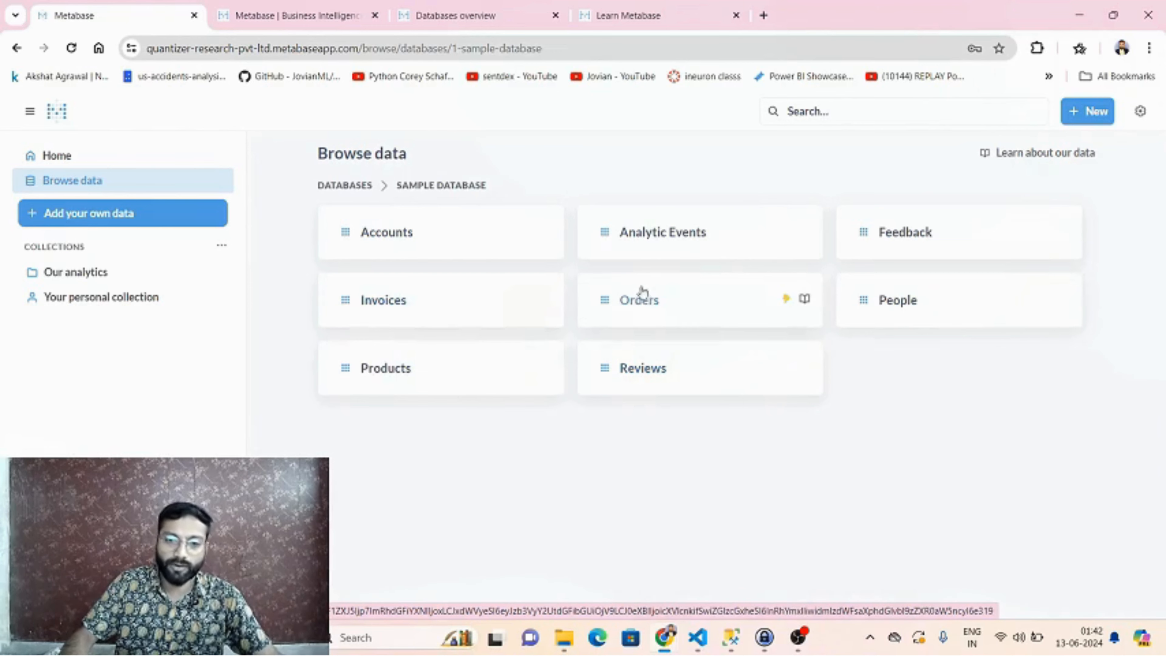
Open the Orders table and examine its rows and the descriptions of its columns
{"action": "left_click", "coordinate": [633, 307]}
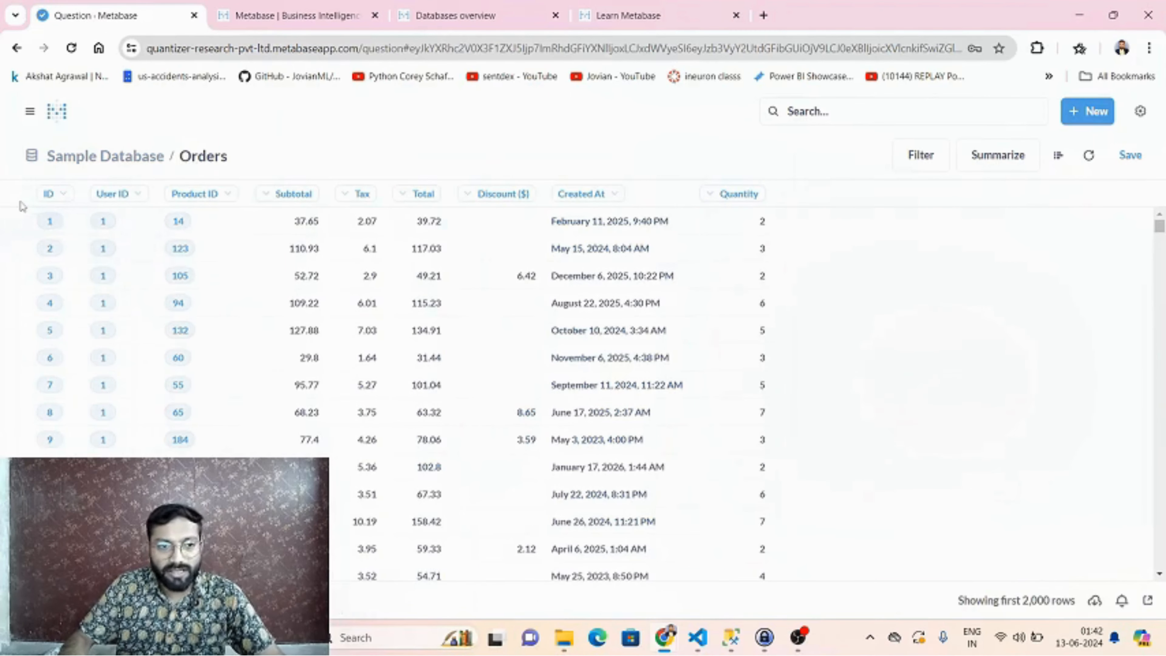
{"action": "scroll", "coordinate": [587, 367], "scroll_direction": "down", "scroll_amount": 15}
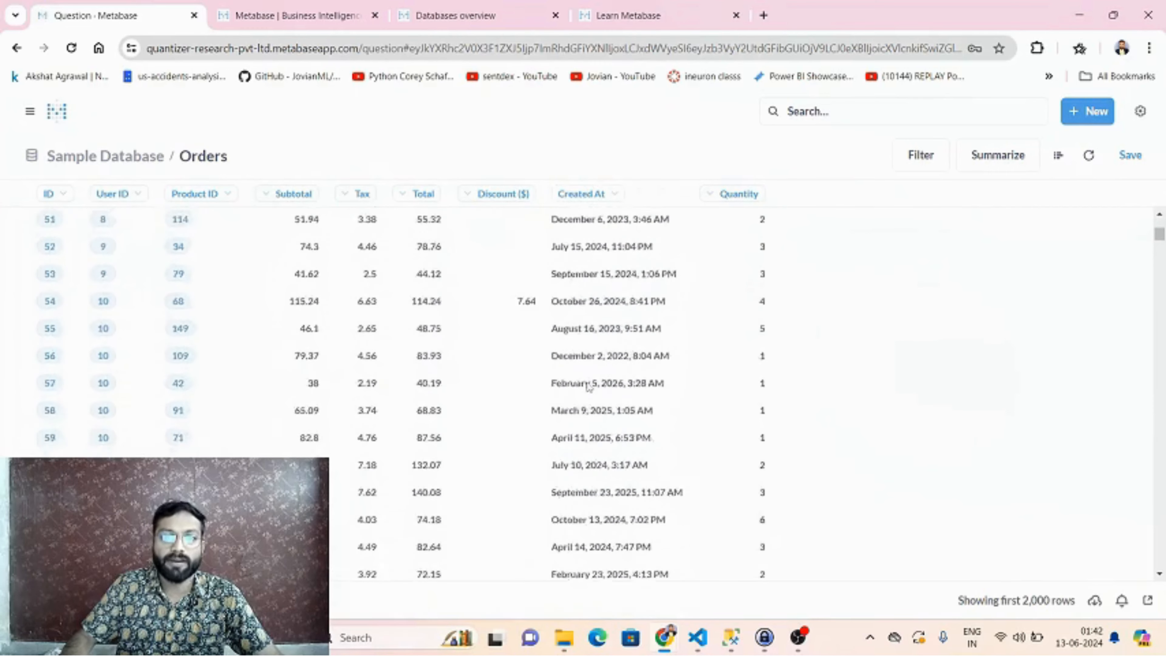
{"action": "scroll", "coordinate": [589, 386], "scroll_direction": "down", "scroll_amount": 13}
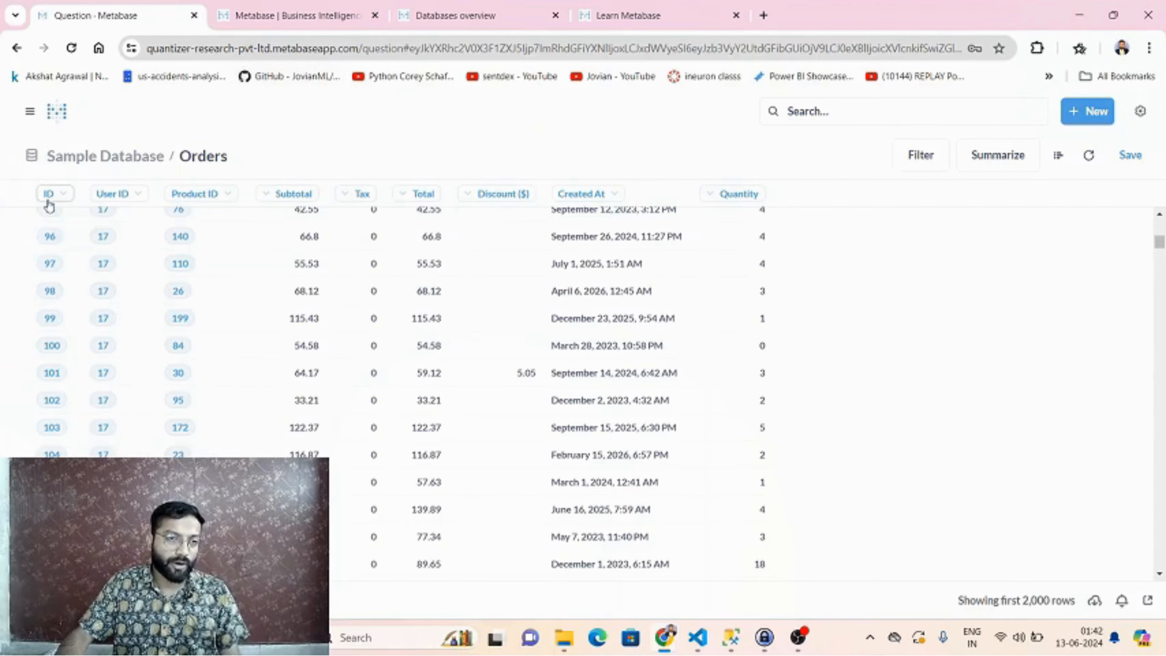
{"action": "mouse_move", "coordinate": [107, 202]}
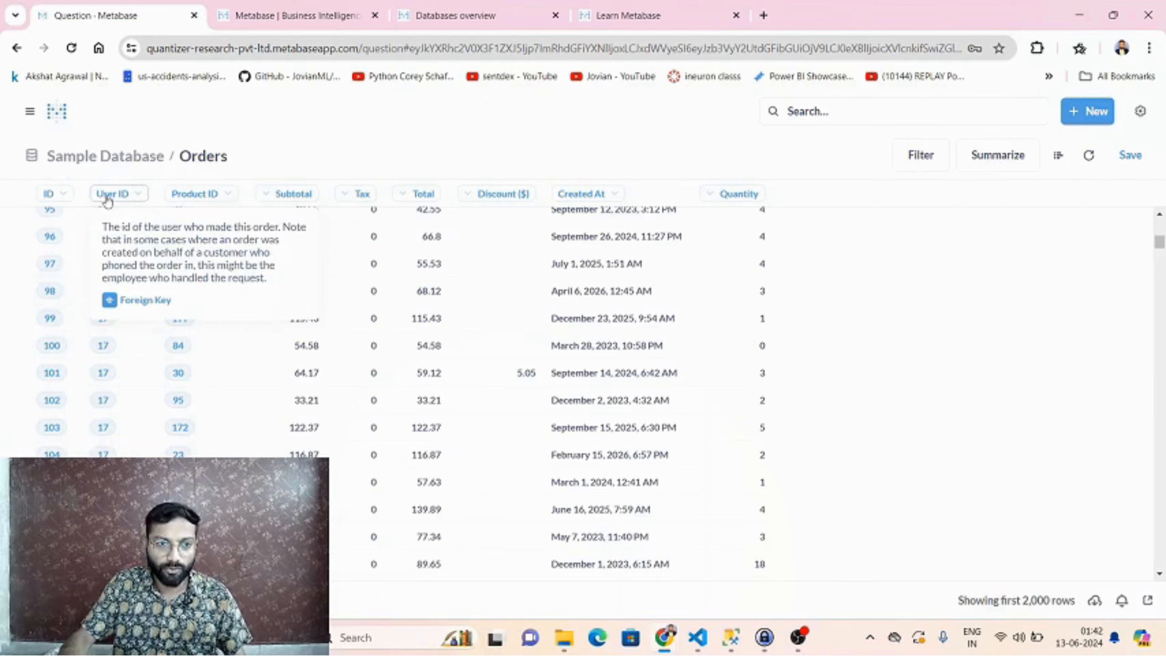
{"action": "mouse_move", "coordinate": [188, 196]}
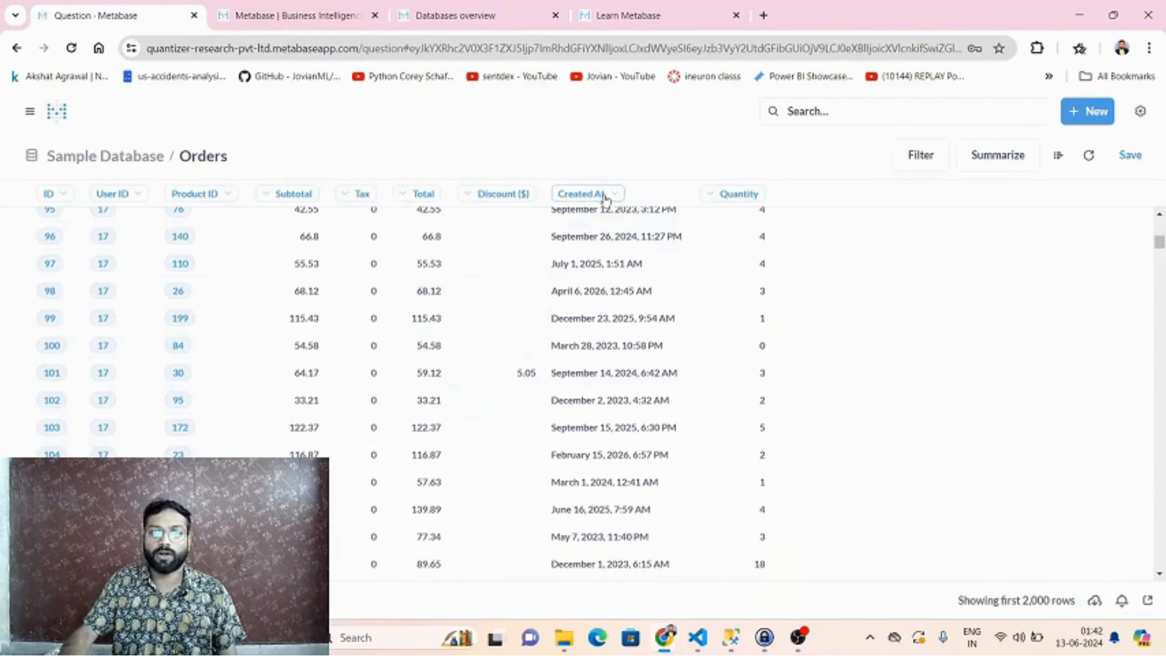
{"action": "mouse_move", "coordinate": [602, 202]}
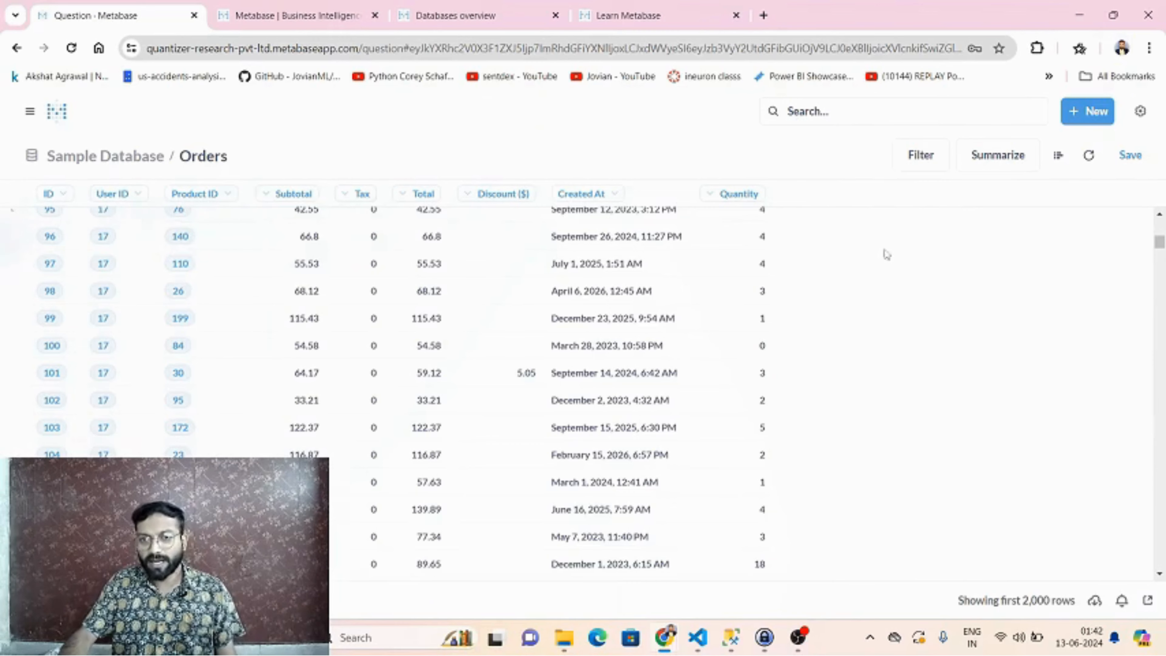
{"action": "scroll", "coordinate": [803, 339], "scroll_direction": "down", "scroll_amount": 3}
{"action": "scroll", "coordinate": [803, 339], "scroll_direction": "down", "scroll_amount": 20}
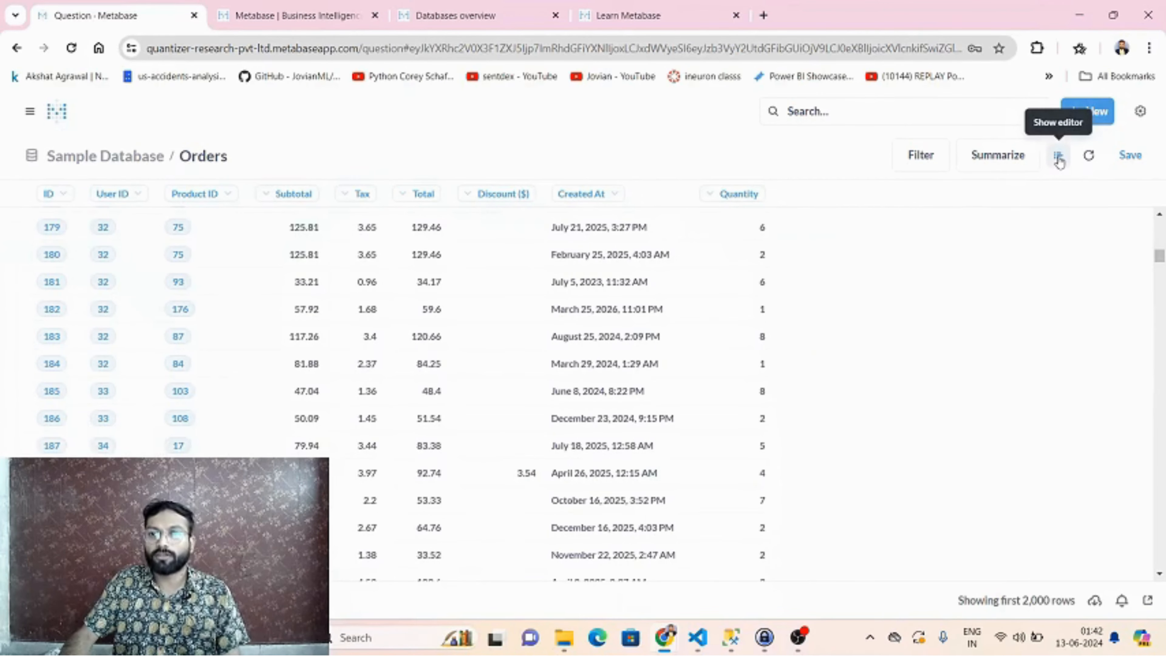
Show the Orders question in the editor and preview its data
{"action": "left_click", "coordinate": [1058, 158]}
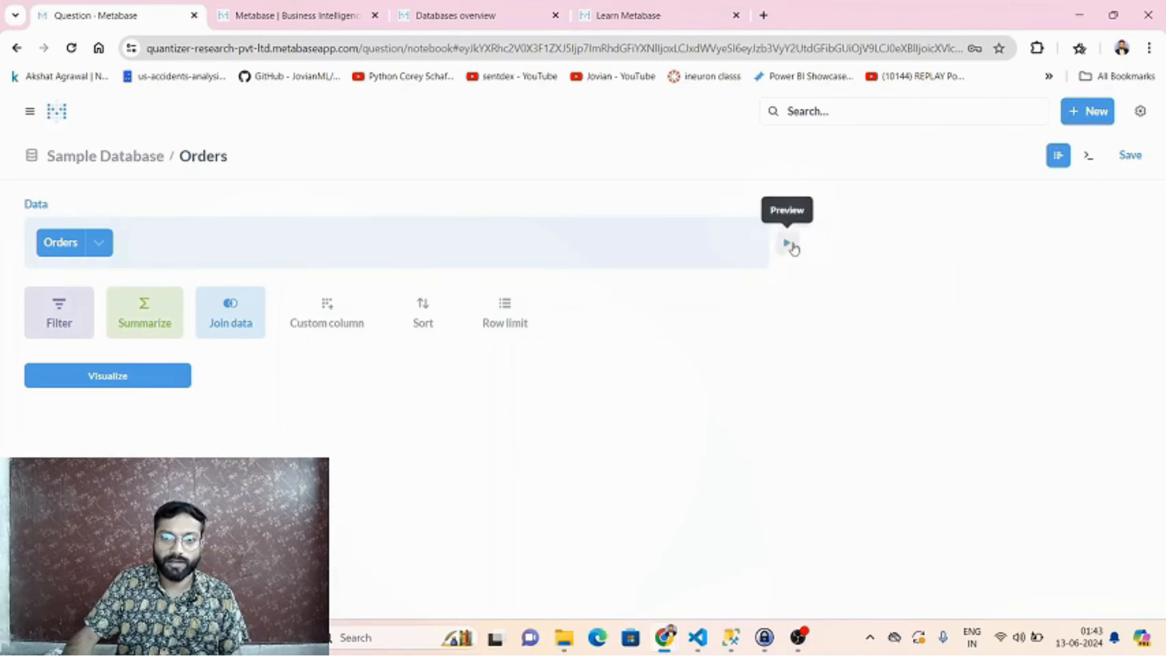
{"action": "left_click", "coordinate": [787, 244]}
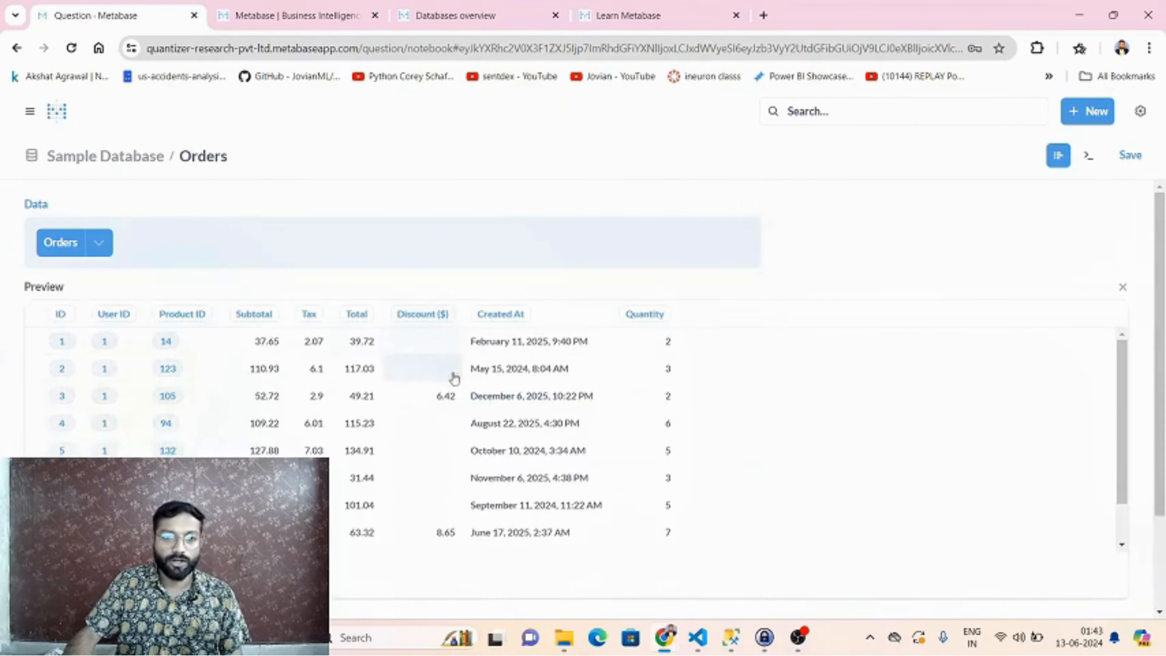
{"action": "scroll", "coordinate": [450, 377], "scroll_direction": "down", "scroll_amount": 3}
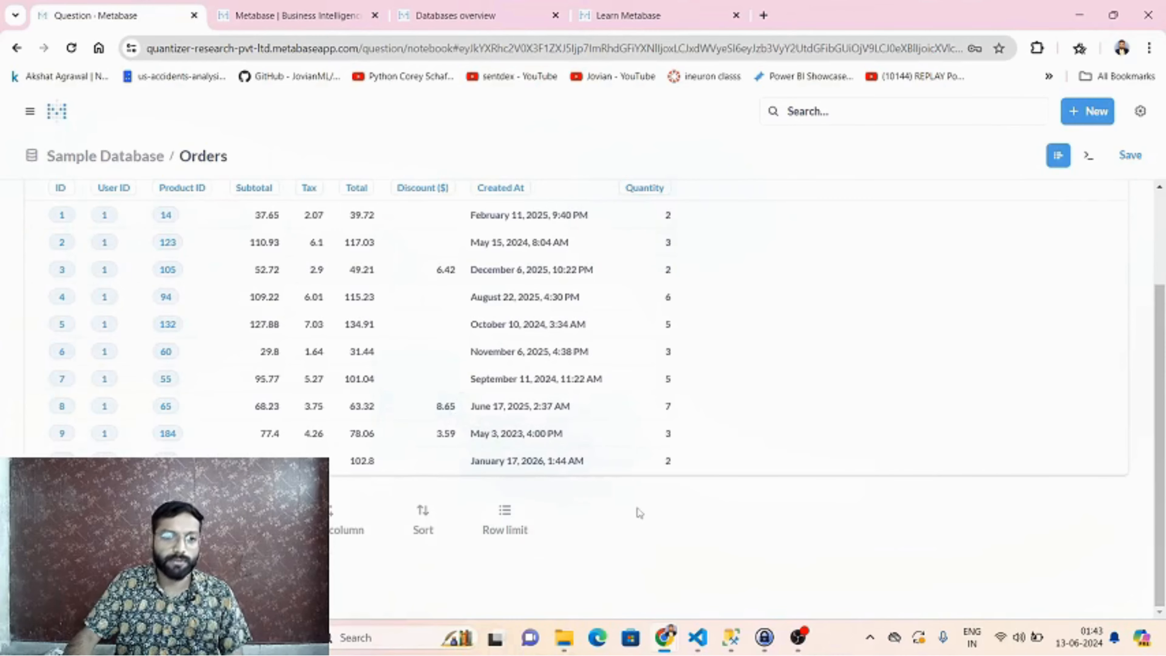
{"action": "scroll", "coordinate": [640, 513], "scroll_direction": "up", "scroll_amount": 3}
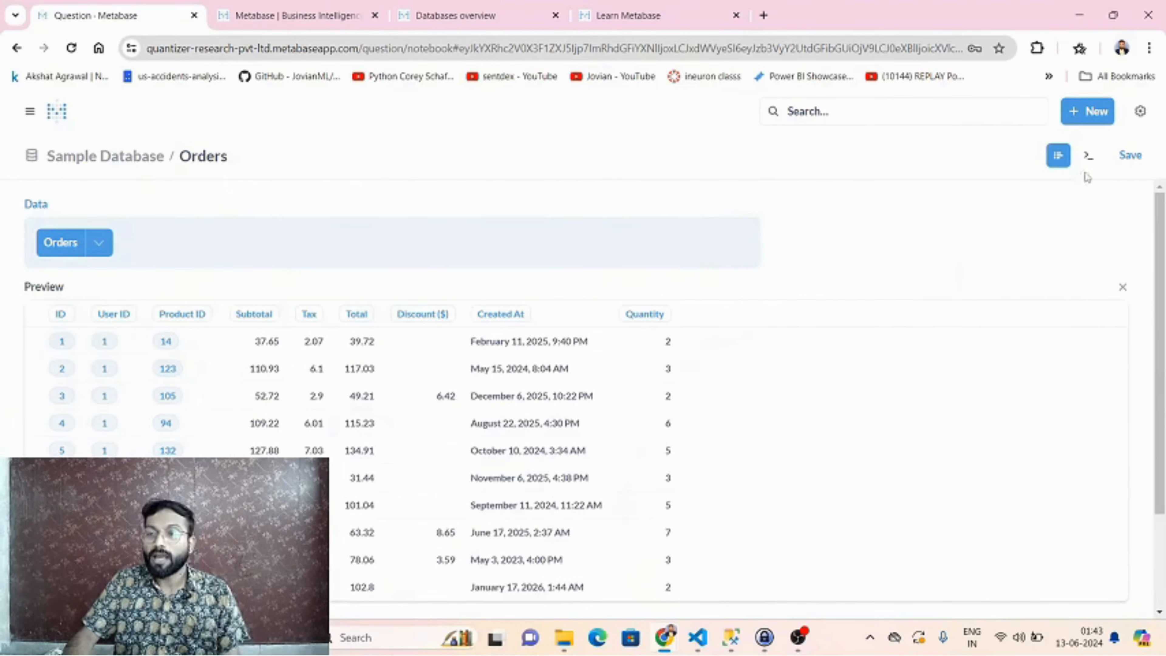
View the SQL behind the Orders question, copy the query and close the dialog
{"action": "left_click", "coordinate": [1090, 156]}
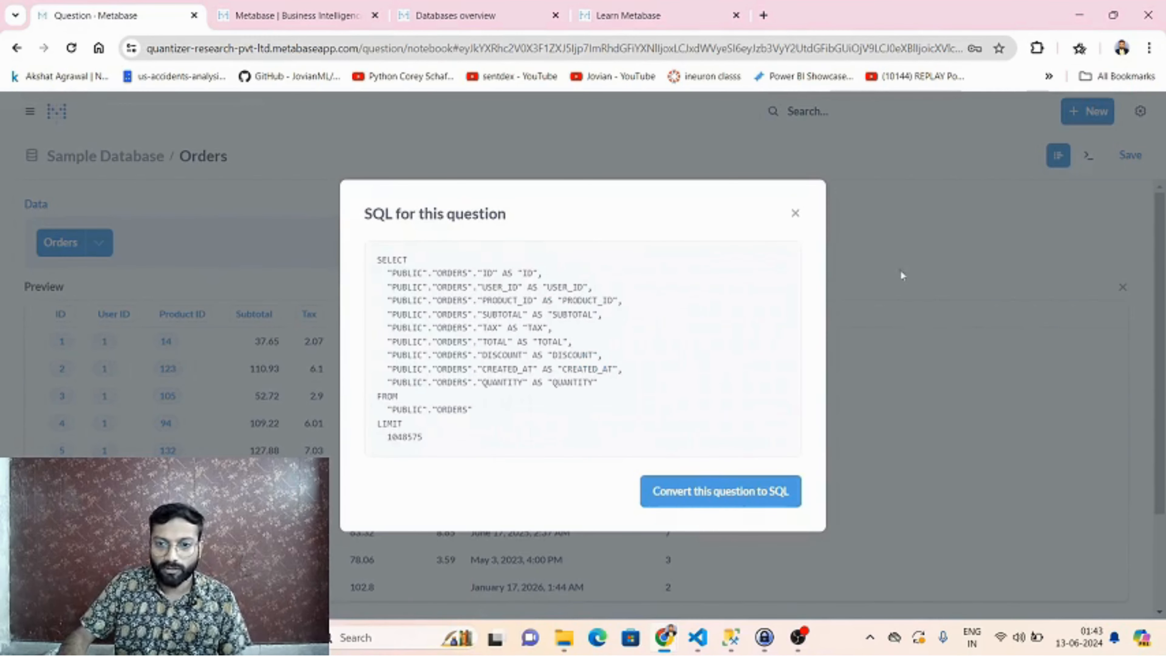
{"action": "left_click", "coordinate": [795, 214]}
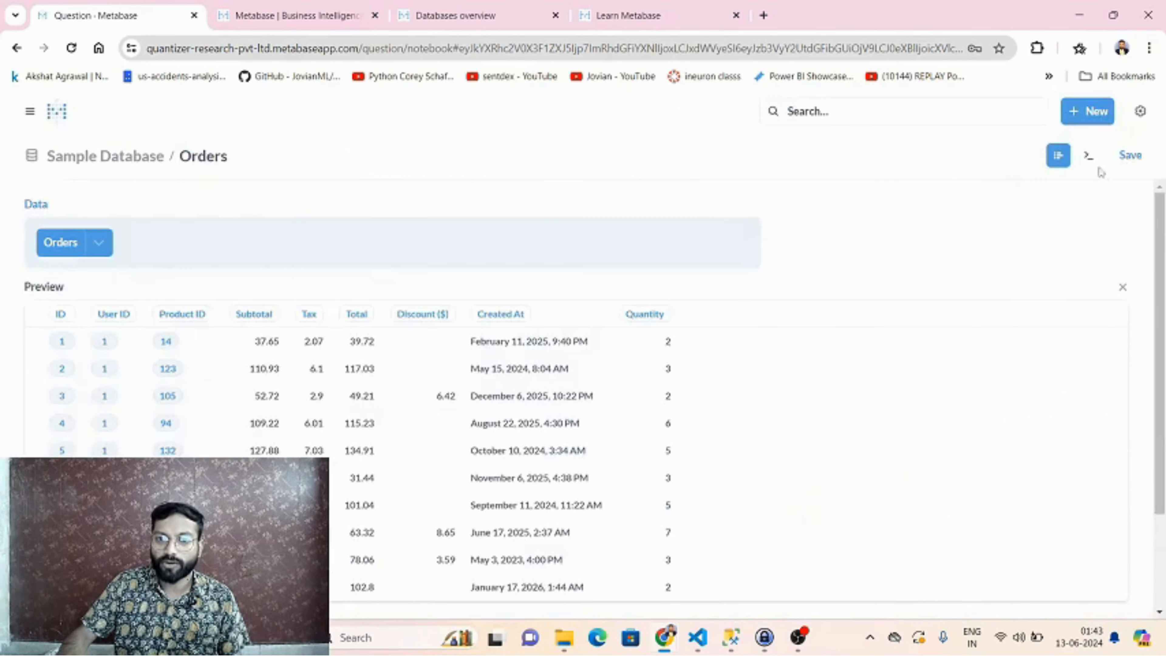
{"action": "left_click", "coordinate": [1089, 162]}
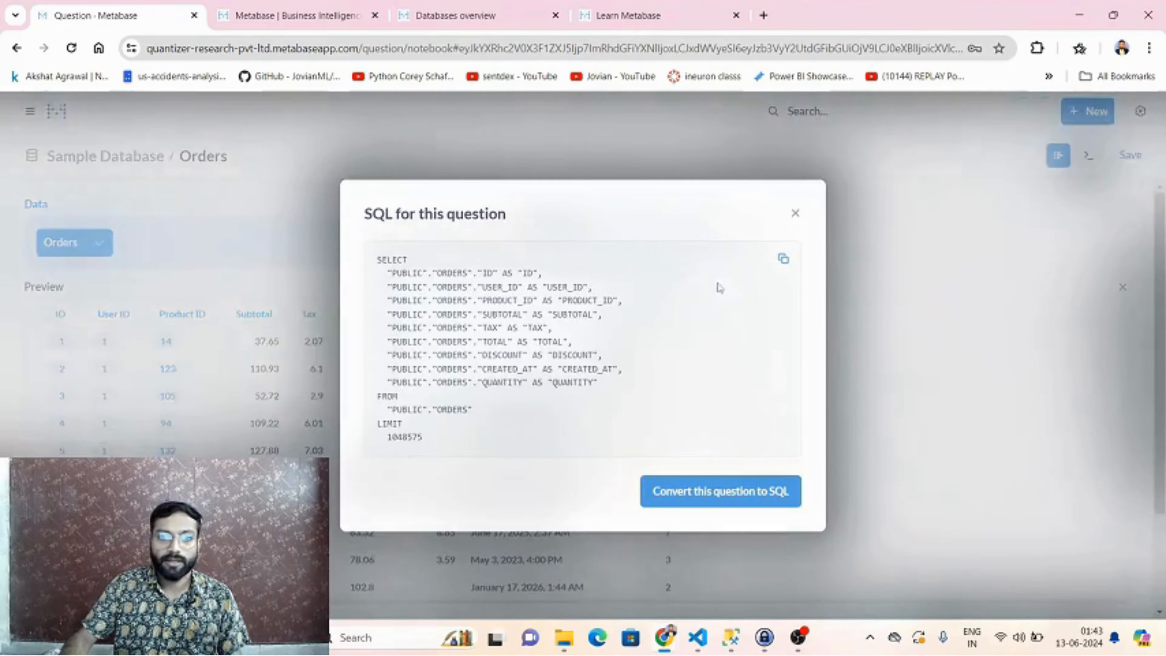
{"action": "left_click_drag", "start_coordinate": [377, 259], "coordinate": [431, 382]}
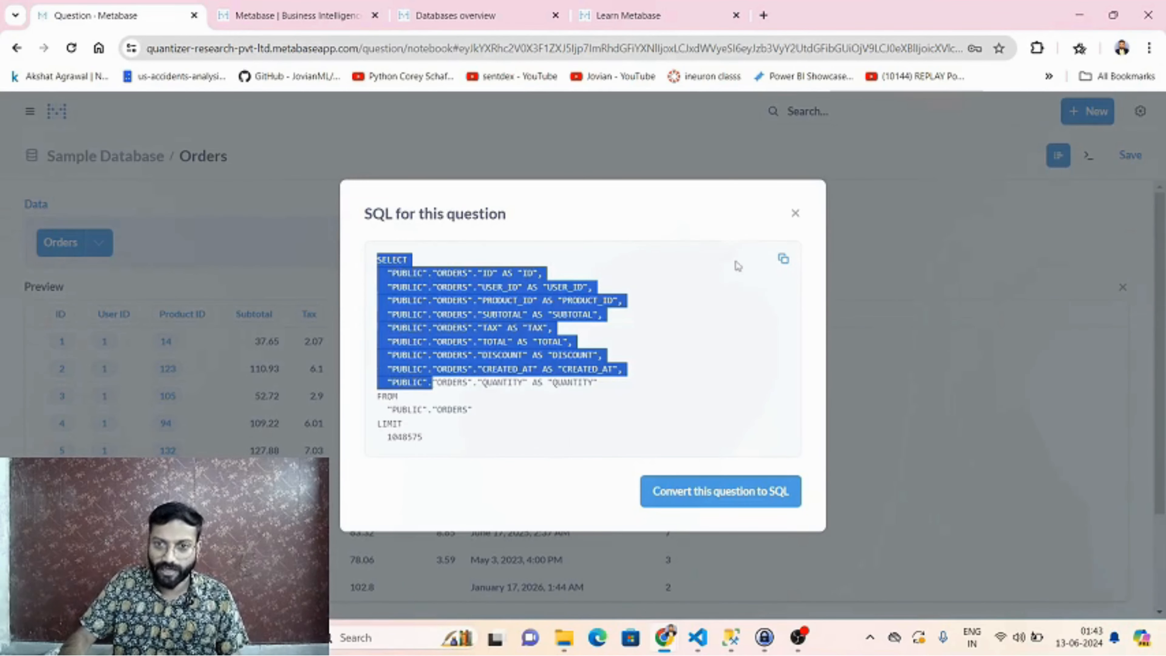
{"action": "left_click", "coordinate": [783, 260]}
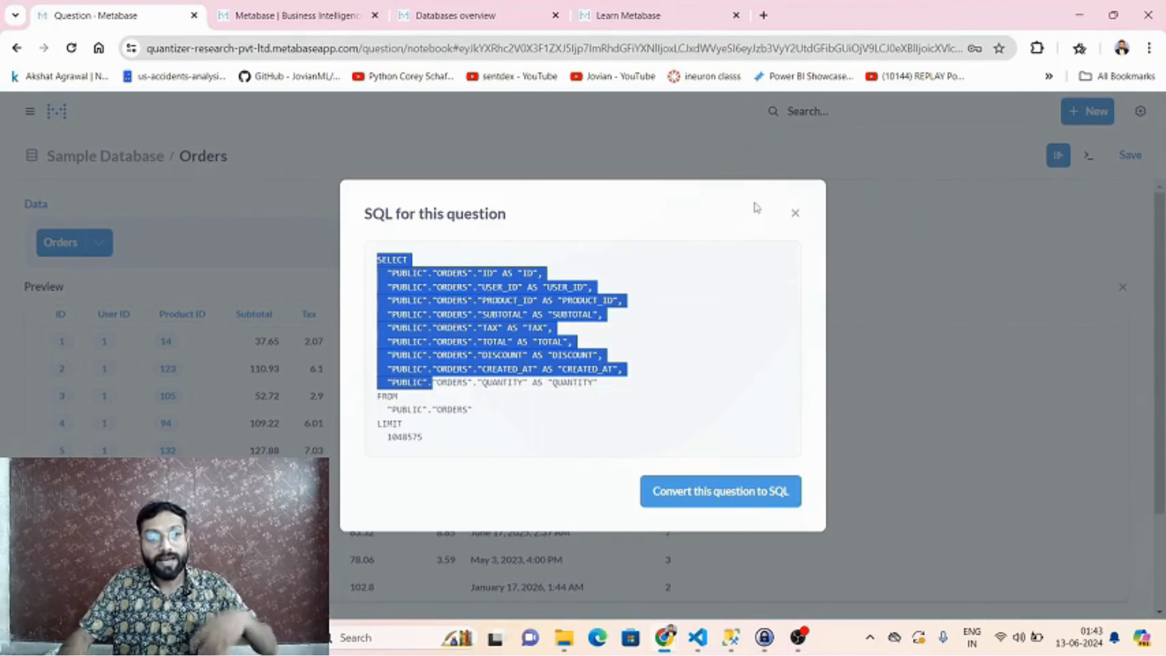
{"action": "left_click", "coordinate": [796, 223]}
{"action": "left_click", "coordinate": [796, 214]}
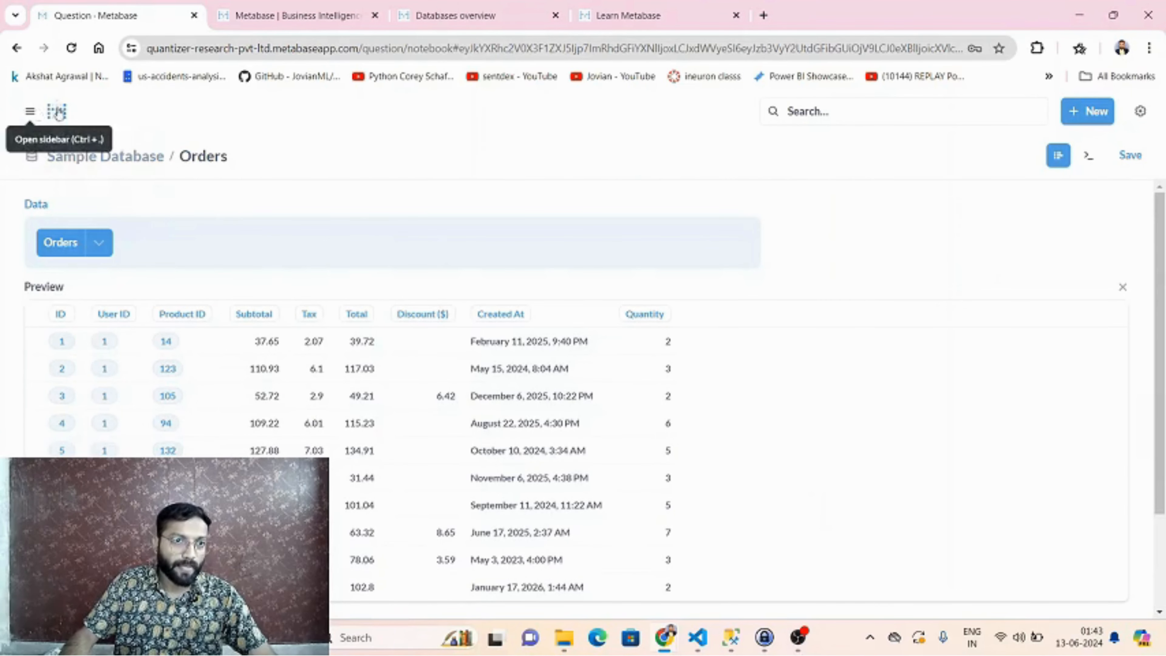
Return to the Sample Database tables and open the Accounts table
{"action": "left_click", "coordinate": [30, 111]}
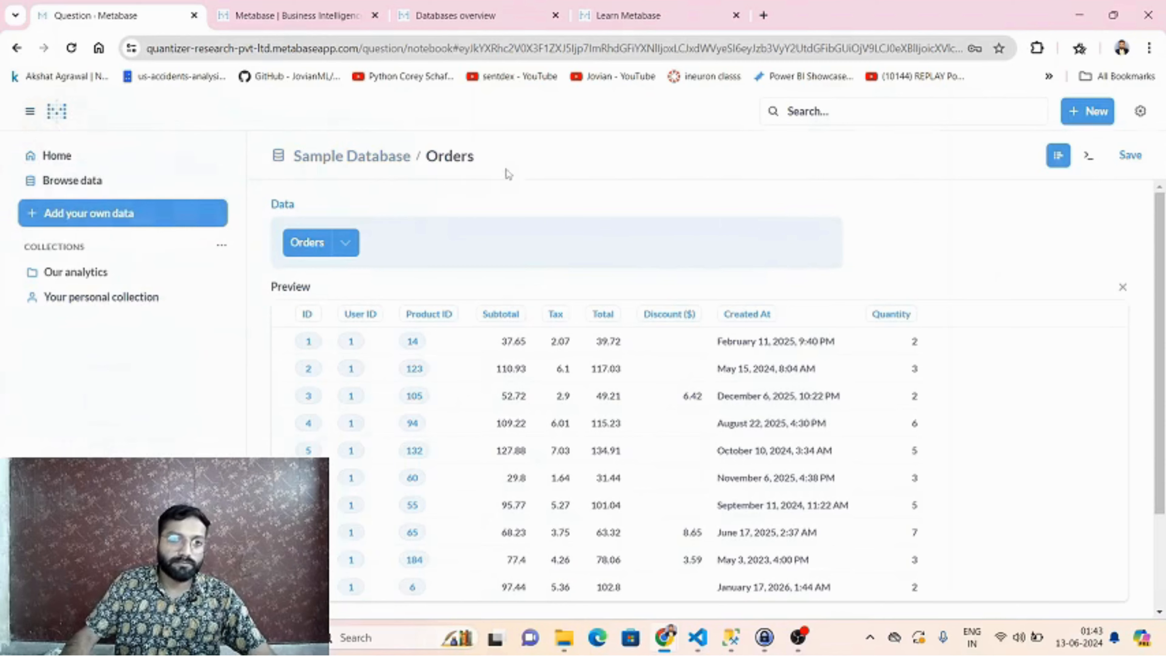
{"action": "left_click", "coordinate": [327, 158]}
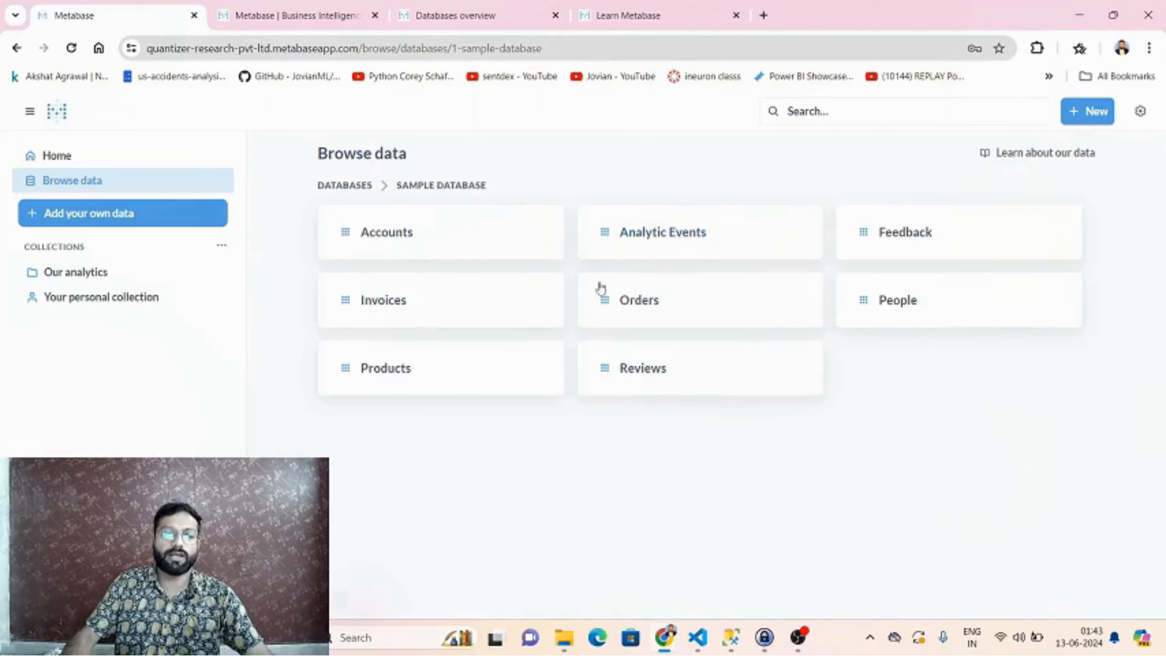
{"action": "left_click", "coordinate": [436, 250]}
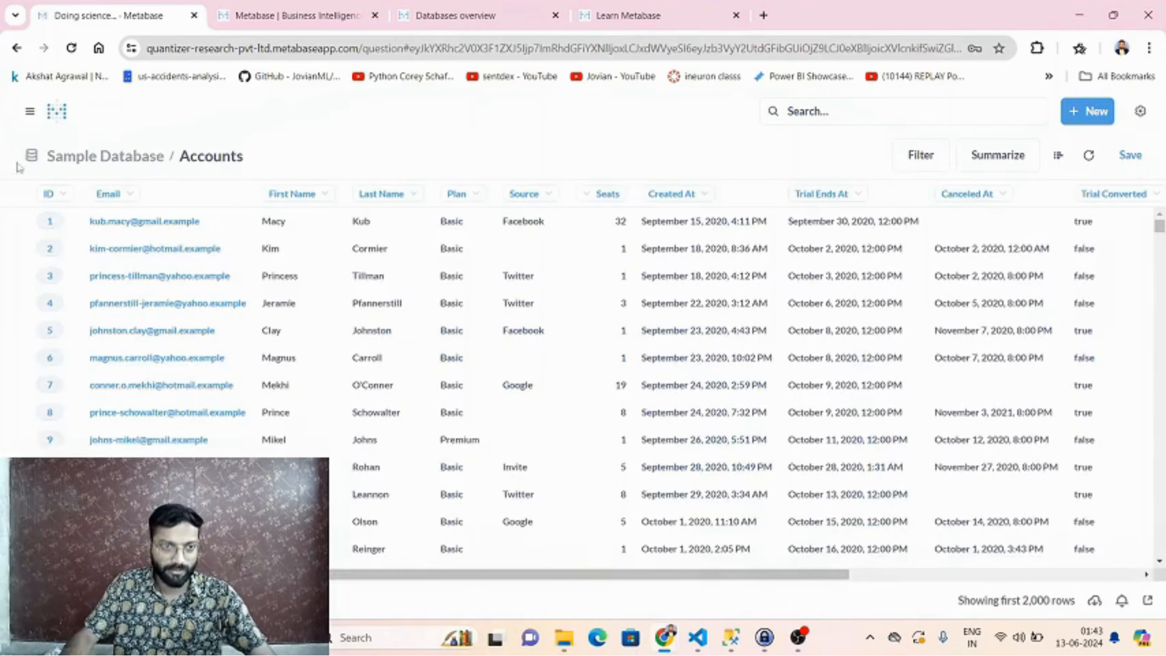
Start adding your own database and set its database type to SQL Server
{"action": "left_click", "coordinate": [30, 111]}
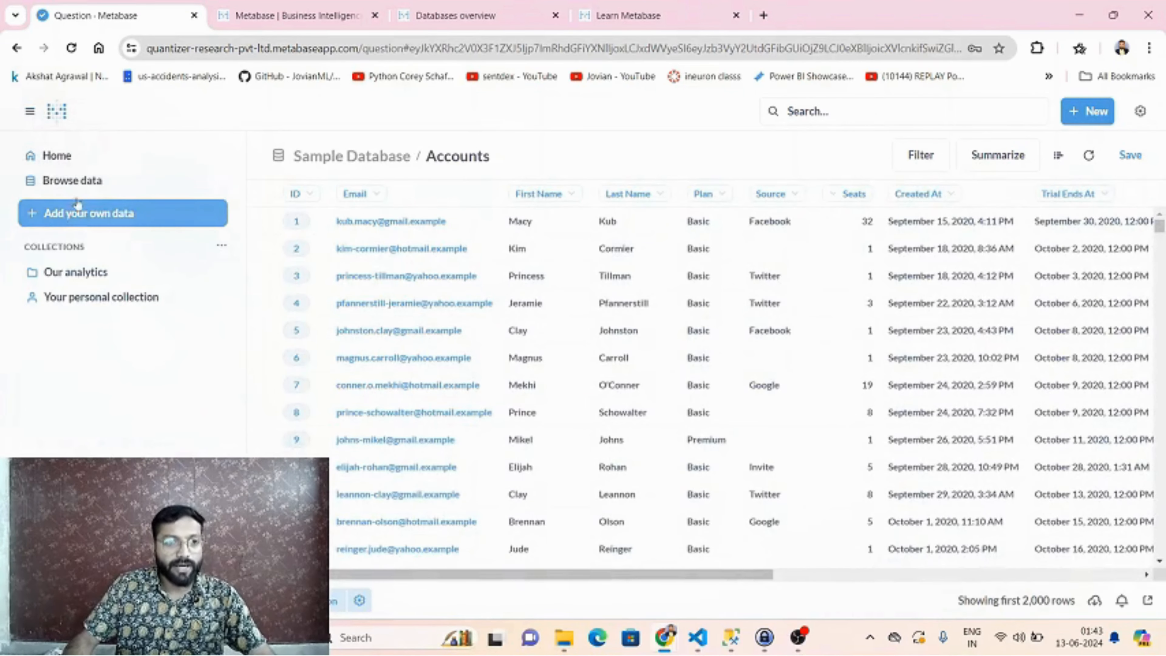
{"action": "left_click", "coordinate": [121, 218]}
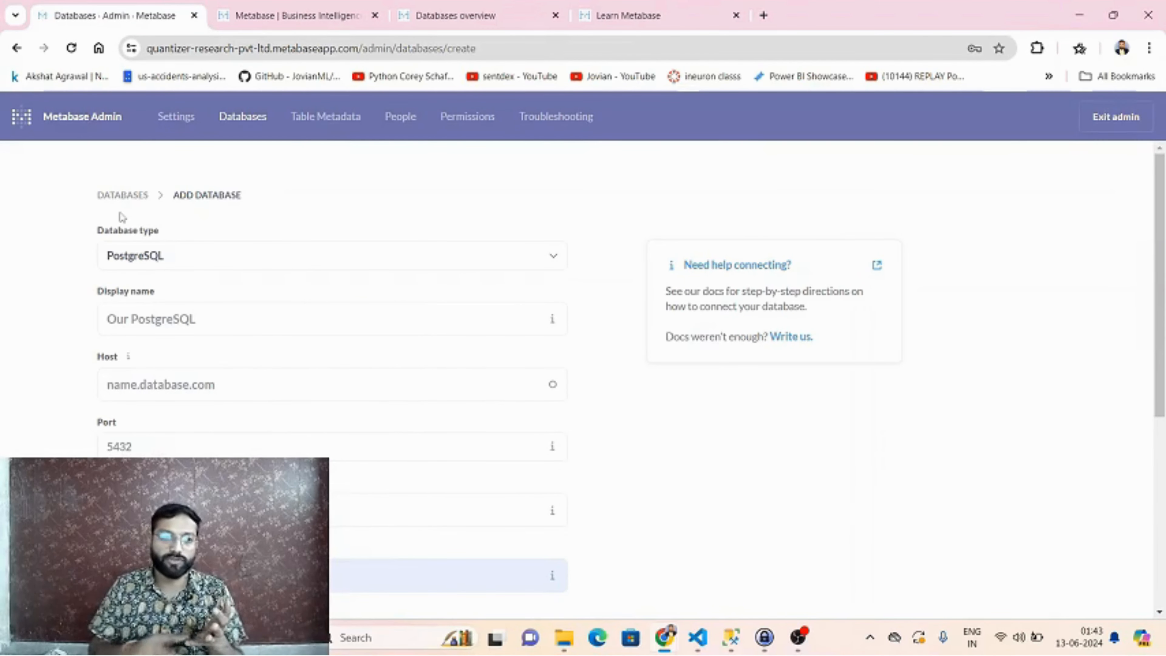
{"action": "left_click", "coordinate": [184, 257]}
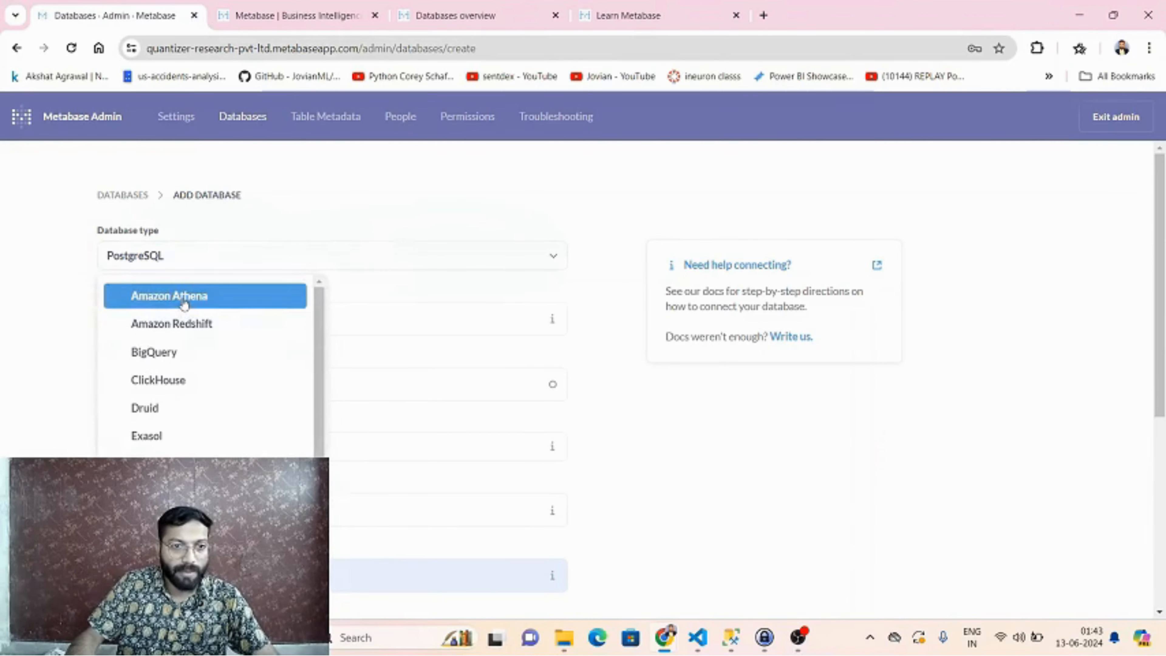
{"action": "scroll", "coordinate": [202, 335], "scroll_direction": "down", "scroll_amount": 2}
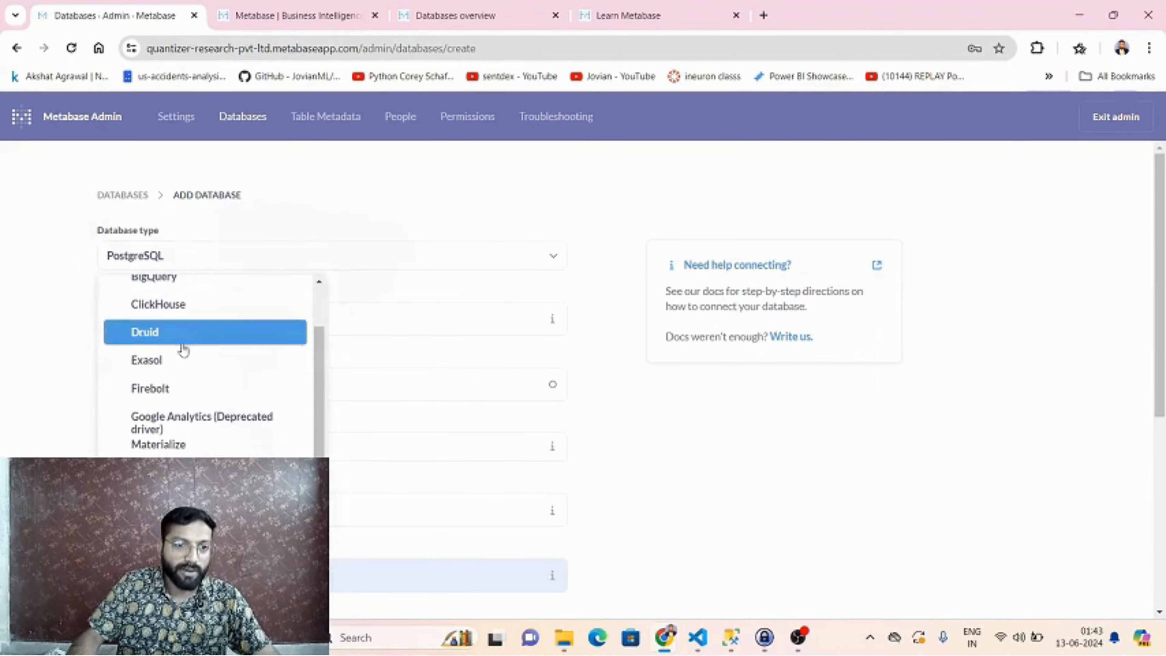
{"action": "scroll", "coordinate": [184, 349], "scroll_direction": "down", "scroll_amount": 3}
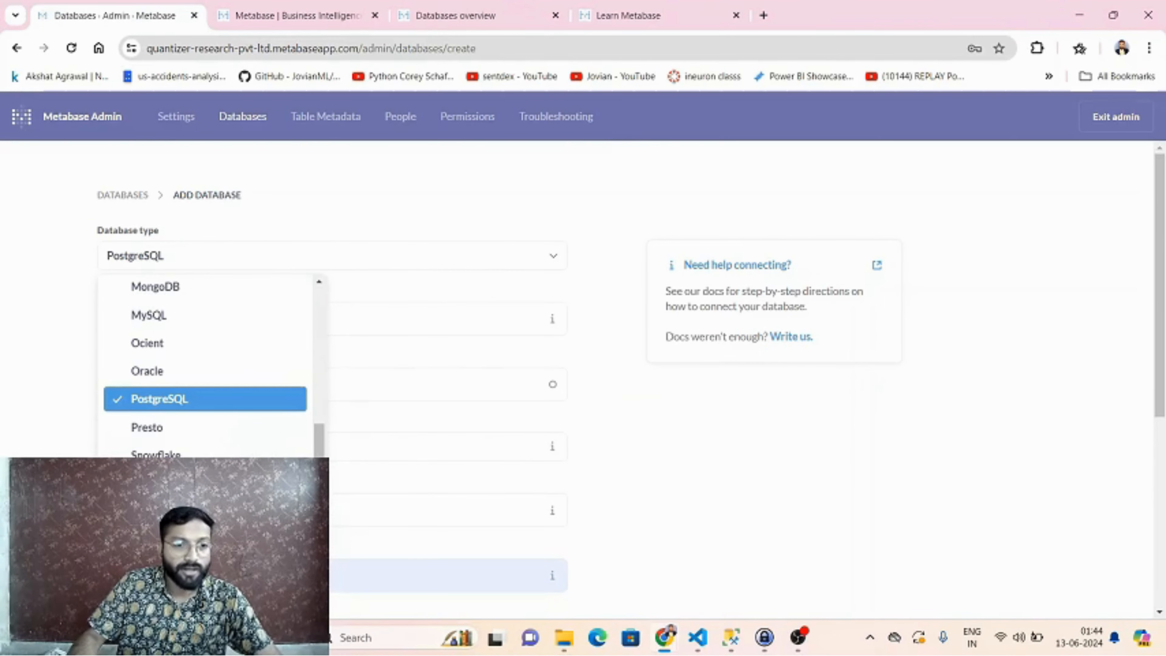
{"action": "left_click", "coordinate": [156, 482]}
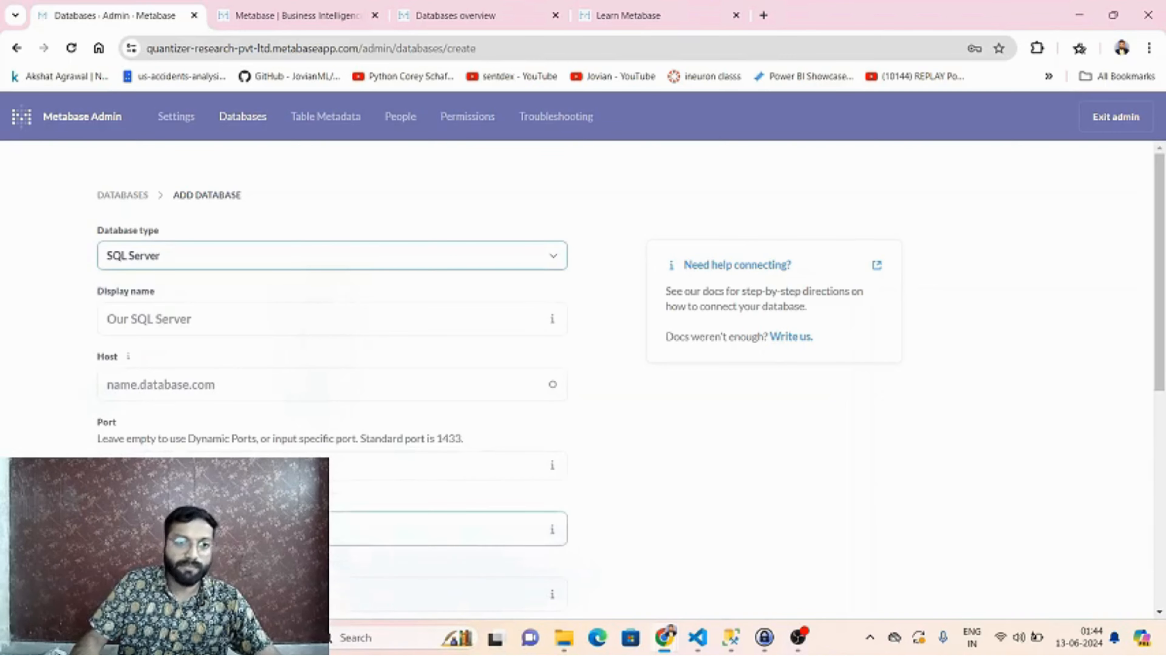
Look through the SQL Server connection fields, from display name and host to database name and login details
{"action": "left_click", "coordinate": [156, 321]}
{"action": "scroll", "coordinate": [152, 317], "scroll_direction": "down", "scroll_amount": 2}
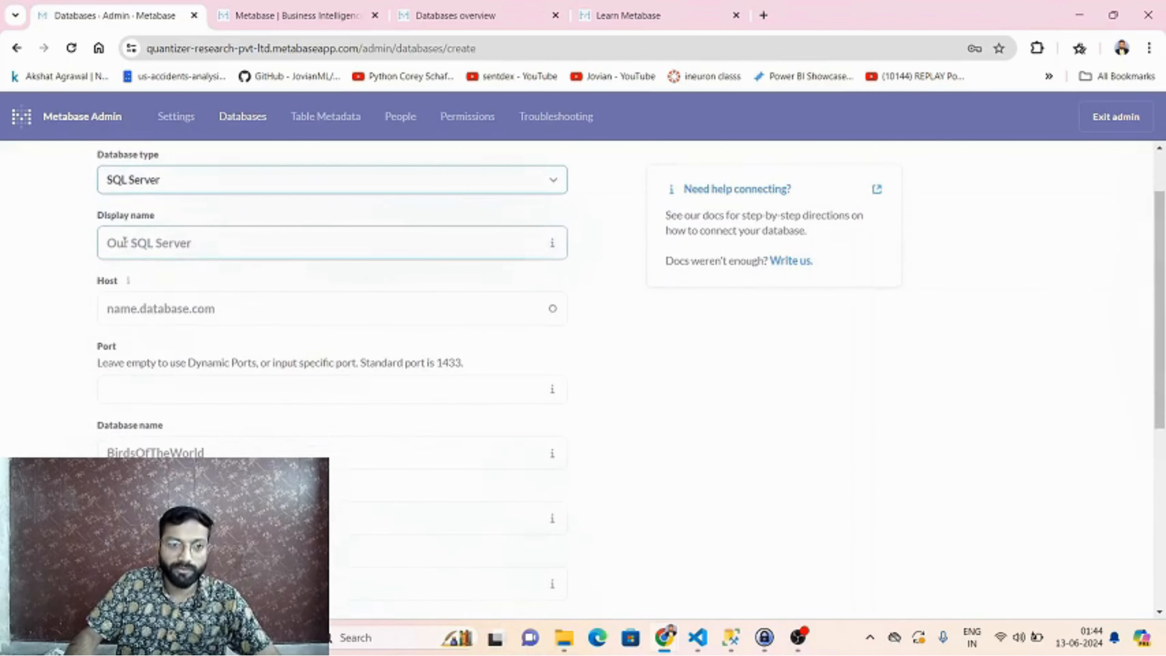
{"action": "left_click", "coordinate": [124, 244]}
{"action": "scroll", "coordinate": [165, 354], "scroll_direction": "down", "scroll_amount": 2}
{"action": "left_click", "coordinate": [83, 247]}
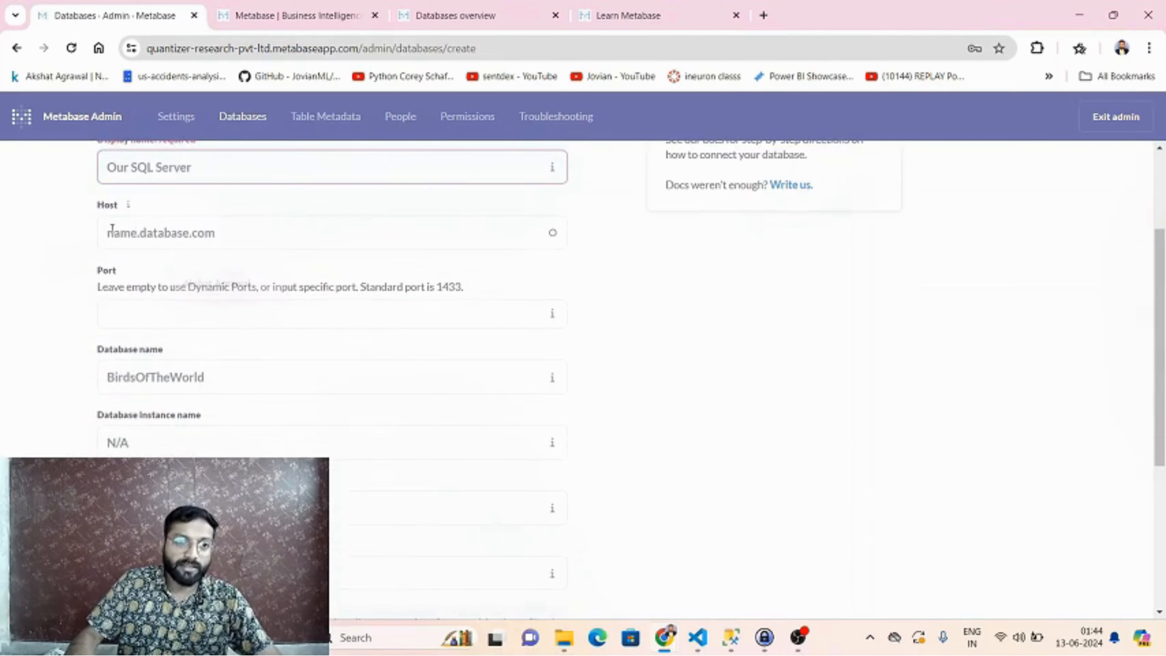
{"action": "scroll", "coordinate": [120, 342], "scroll_direction": "down", "scroll_amount": 2}
{"action": "left_click", "coordinate": [132, 299]}
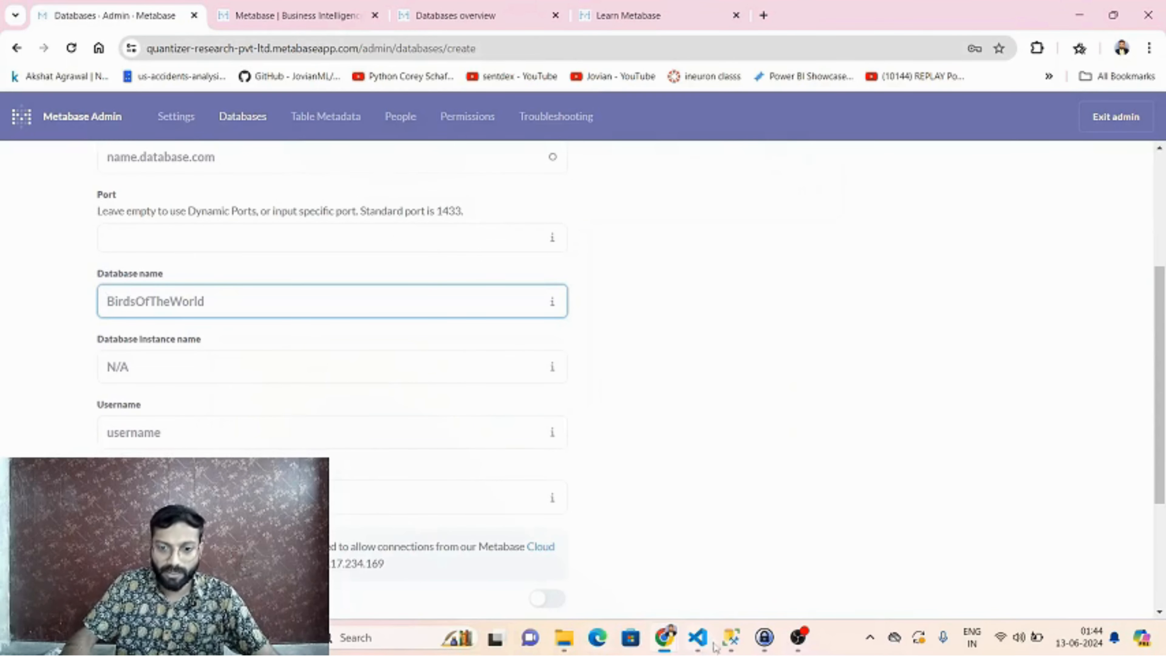
Switch to SQL Server Management Studio, look through the server's database names, and return to the Metabase connection form
{"action": "left_click", "coordinate": [731, 638]}
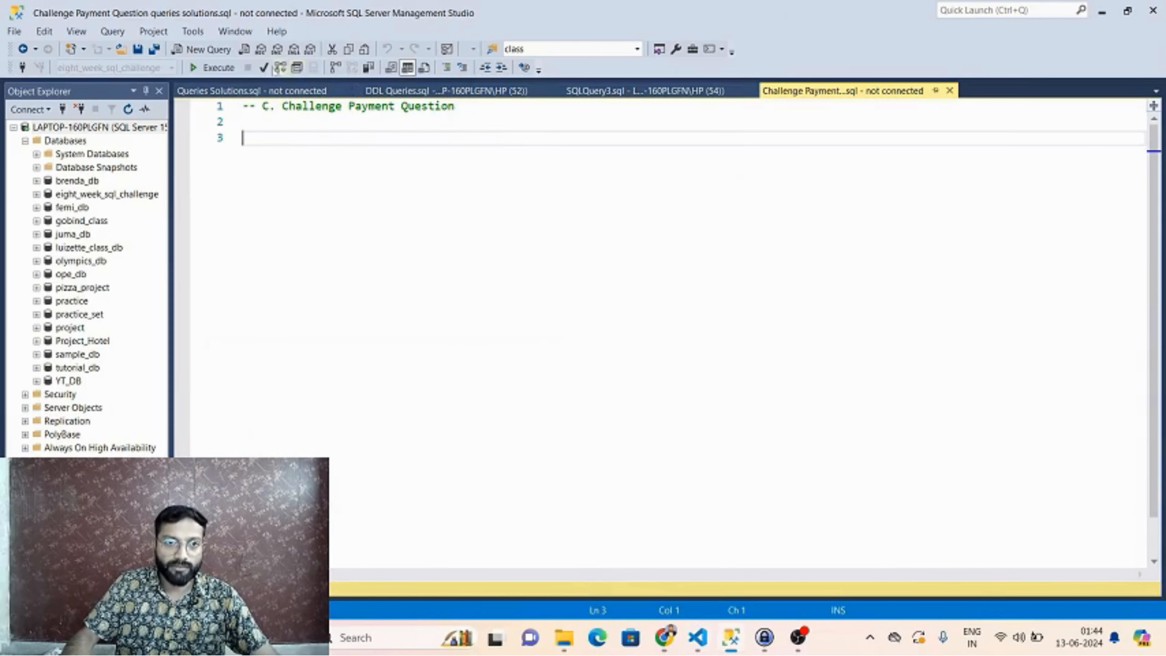
{"action": "left_click", "coordinate": [70, 181]}
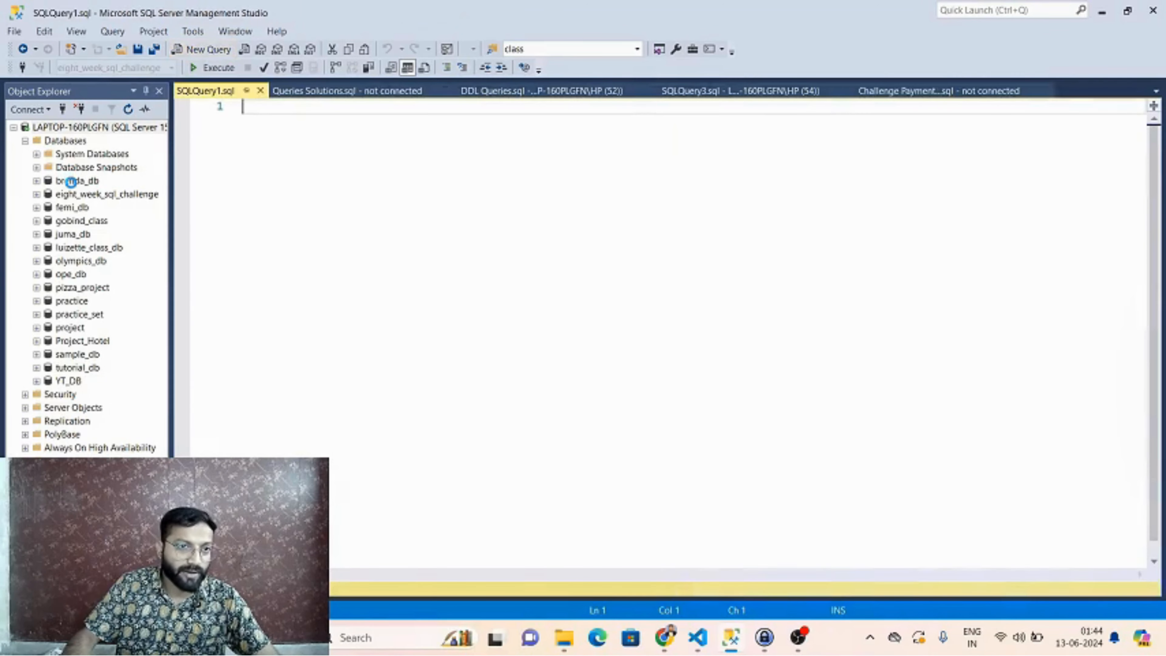
{"action": "key", "text": "Down"}
{"action": "key", "text": "Down"}
{"action": "key", "text": "Down"}
{"action": "key", "text": "Down"}
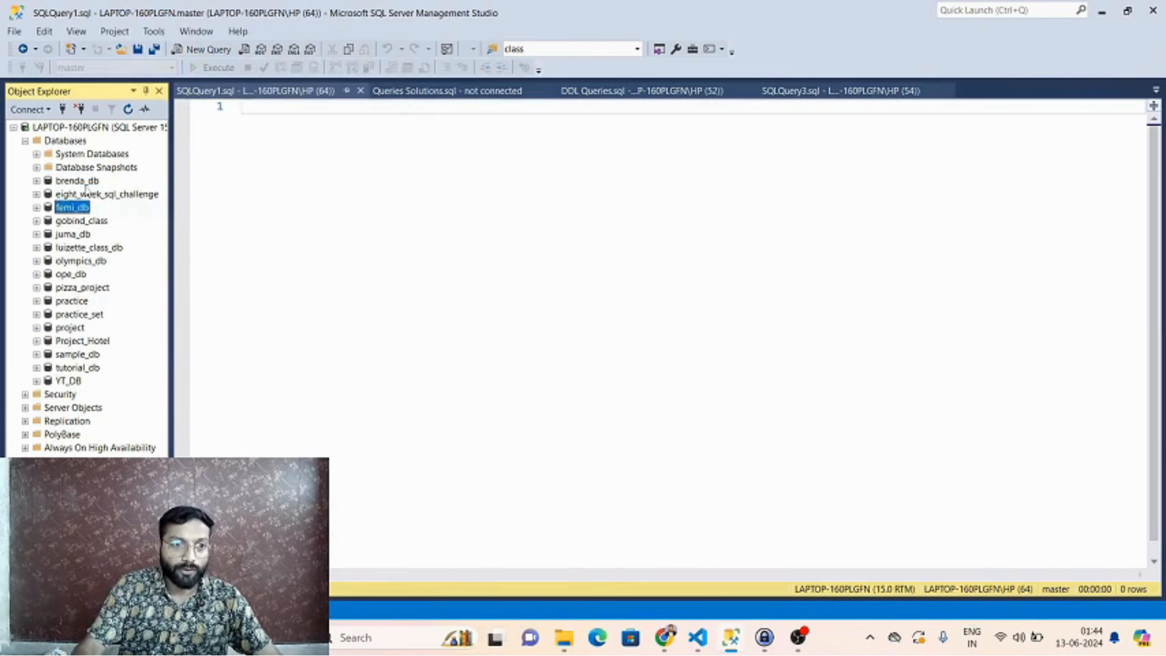
{"action": "left_click", "coordinate": [75, 302]}
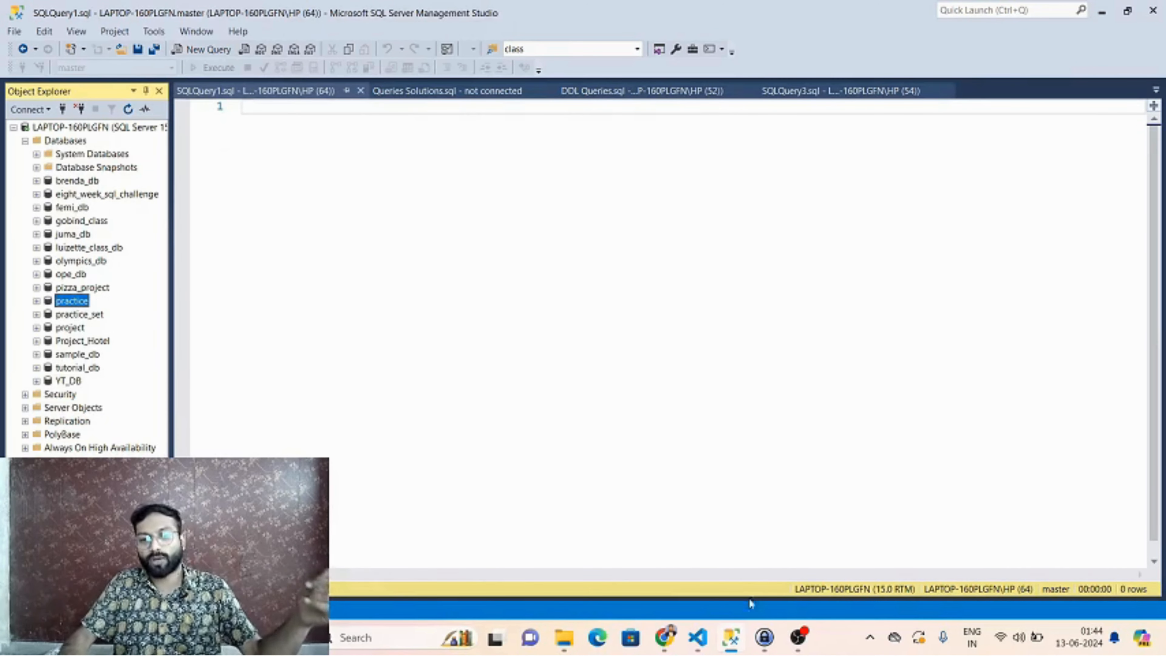
{"action": "mouse_move", "coordinate": [665, 637]}
{"action": "left_click", "coordinate": [744, 558]}
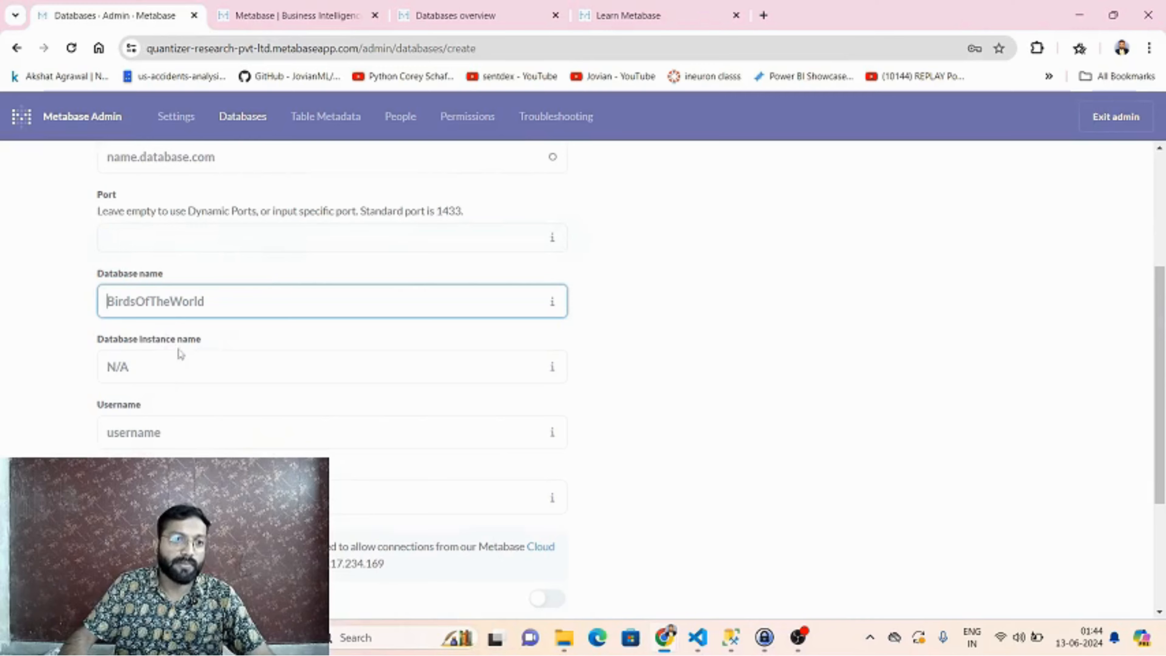
Look through the remaining SQL Server connection fields, from database instance name and login details to the SSL and SSH tunnel options
{"action": "left_click", "coordinate": [153, 367]}
{"action": "scroll", "coordinate": [137, 395], "scroll_direction": "down", "scroll_amount": 3}
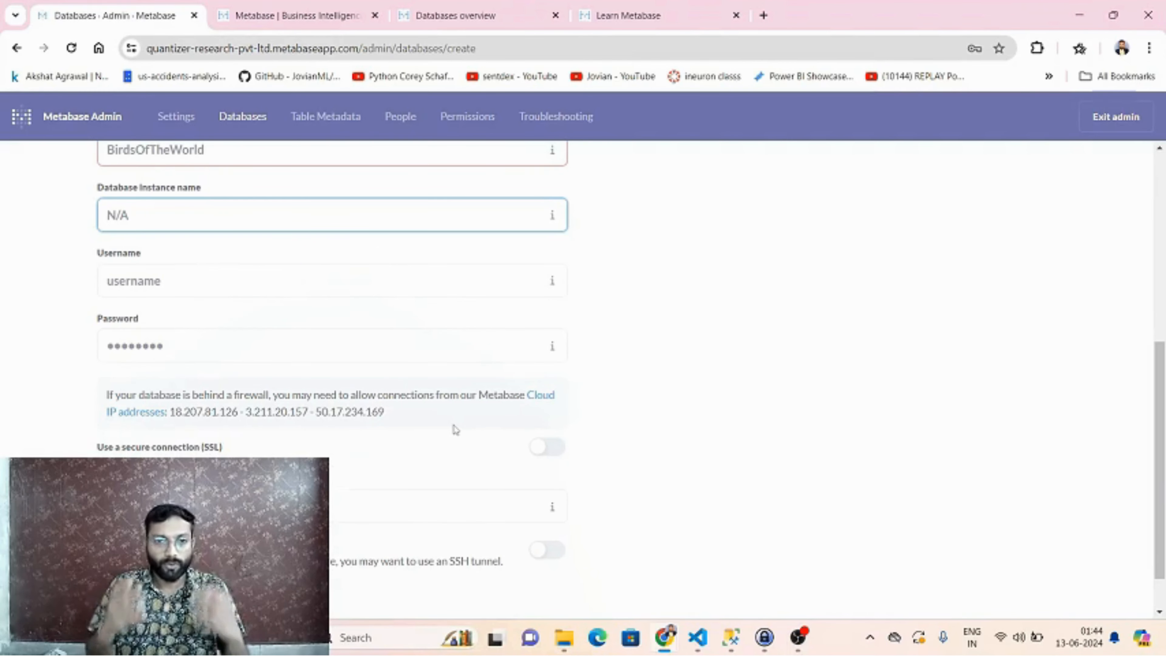
{"action": "scroll", "coordinate": [629, 370], "scroll_direction": "down", "scroll_amount": 2}
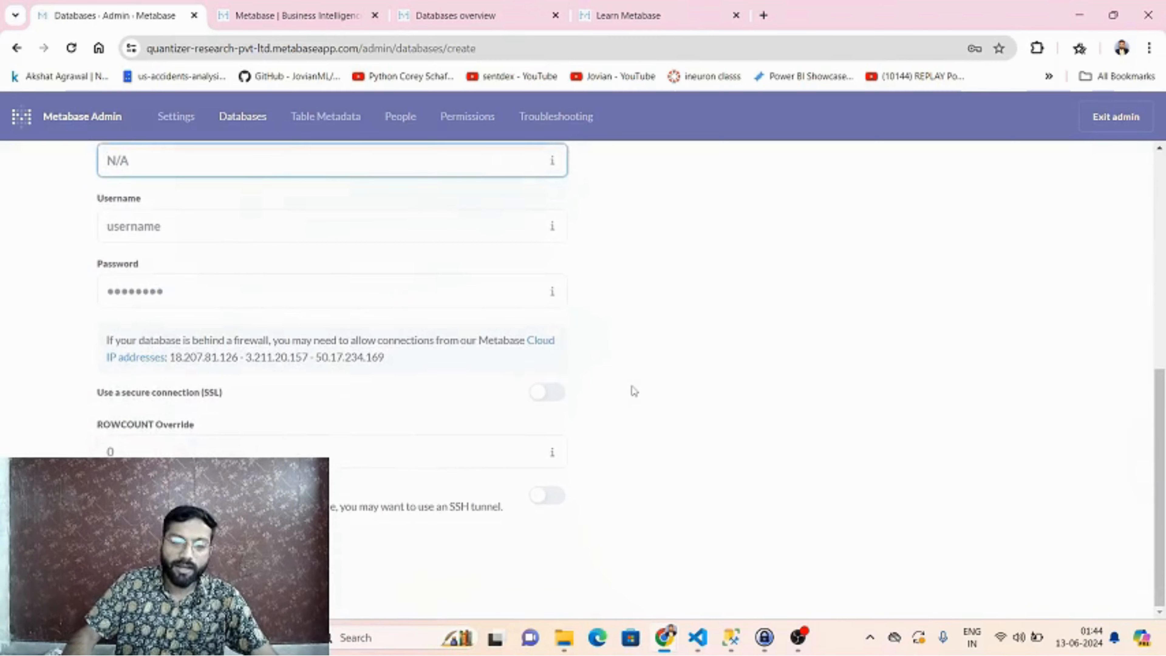
{"action": "scroll", "coordinate": [634, 391], "scroll_direction": "up", "scroll_amount": 8}
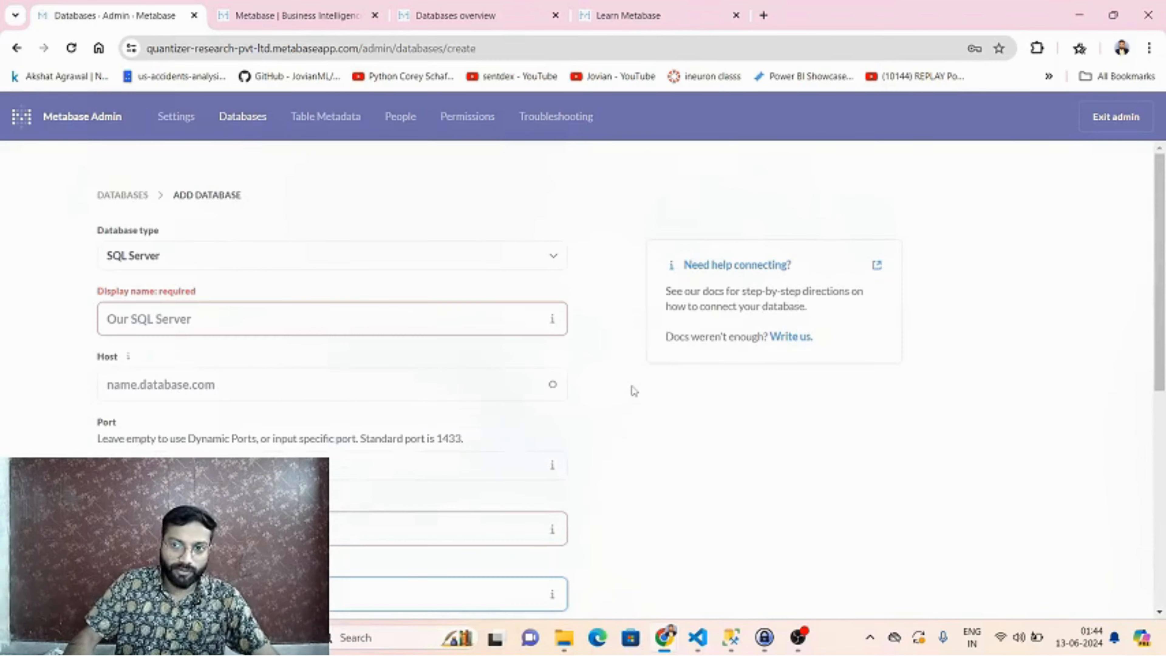
Leave the database setup form, discard its unsaved changes and return to the Accounts table
{"action": "left_click", "coordinate": [183, 121]}
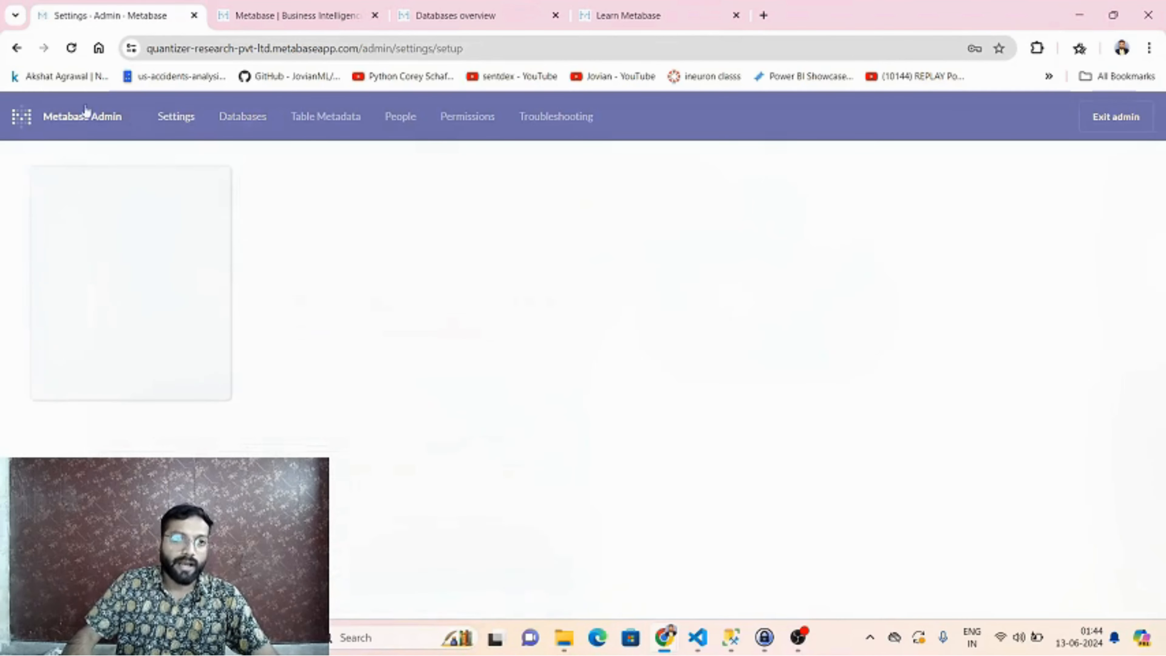
{"action": "left_click", "coordinate": [17, 49]}
{"action": "left_click", "coordinate": [16, 49]}
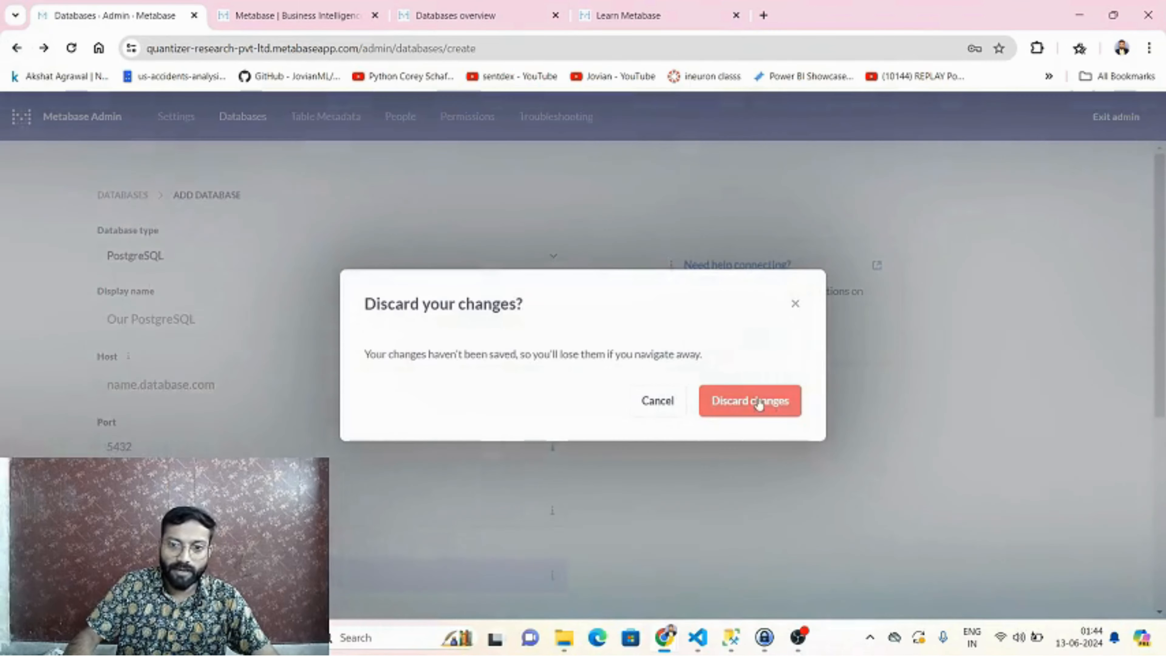
{"action": "left_click", "coordinate": [757, 406]}
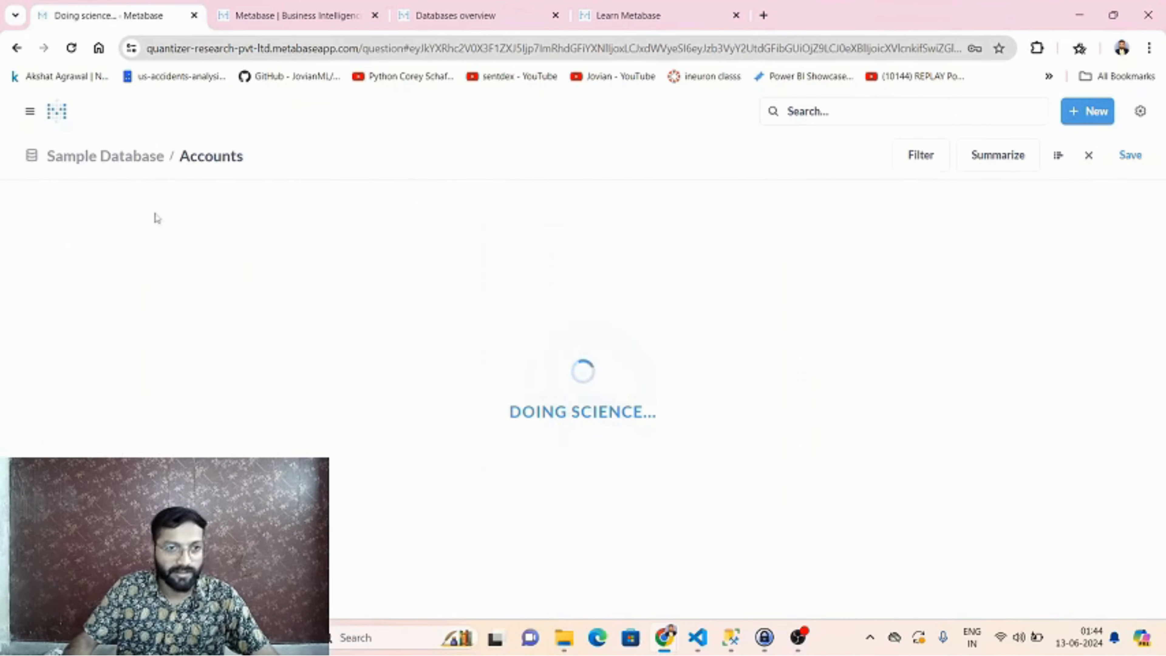
Browse the Our analytics and personal collections and check which kinds of new items can be created
{"action": "left_click", "coordinate": [29, 111]}
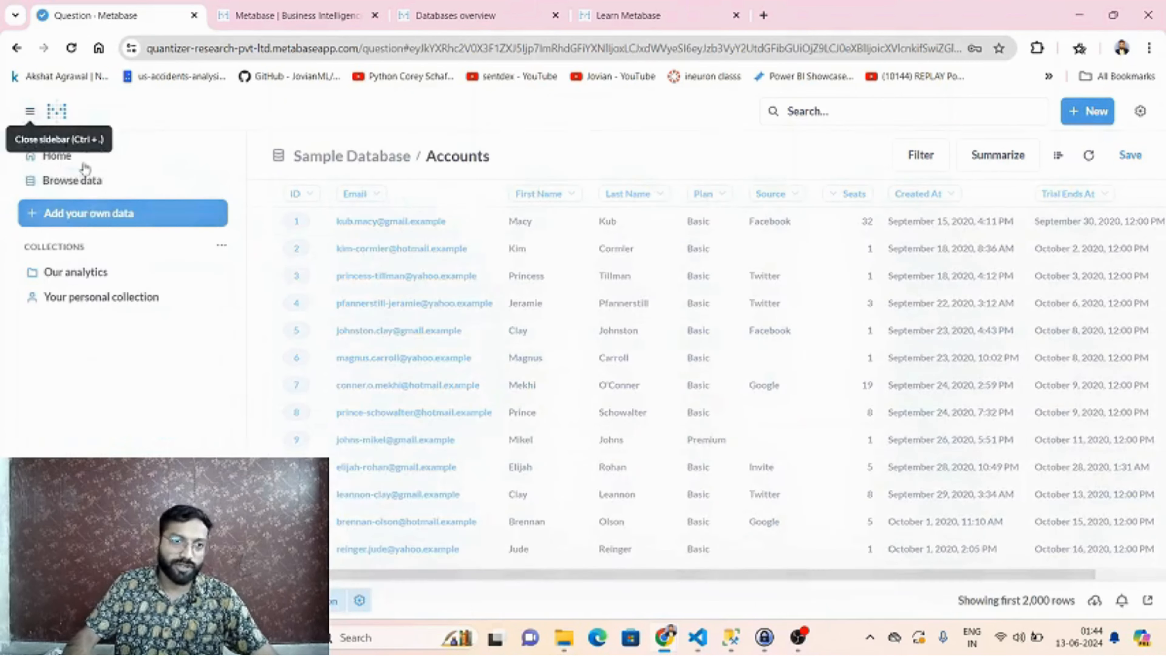
{"action": "left_click", "coordinate": [94, 272]}
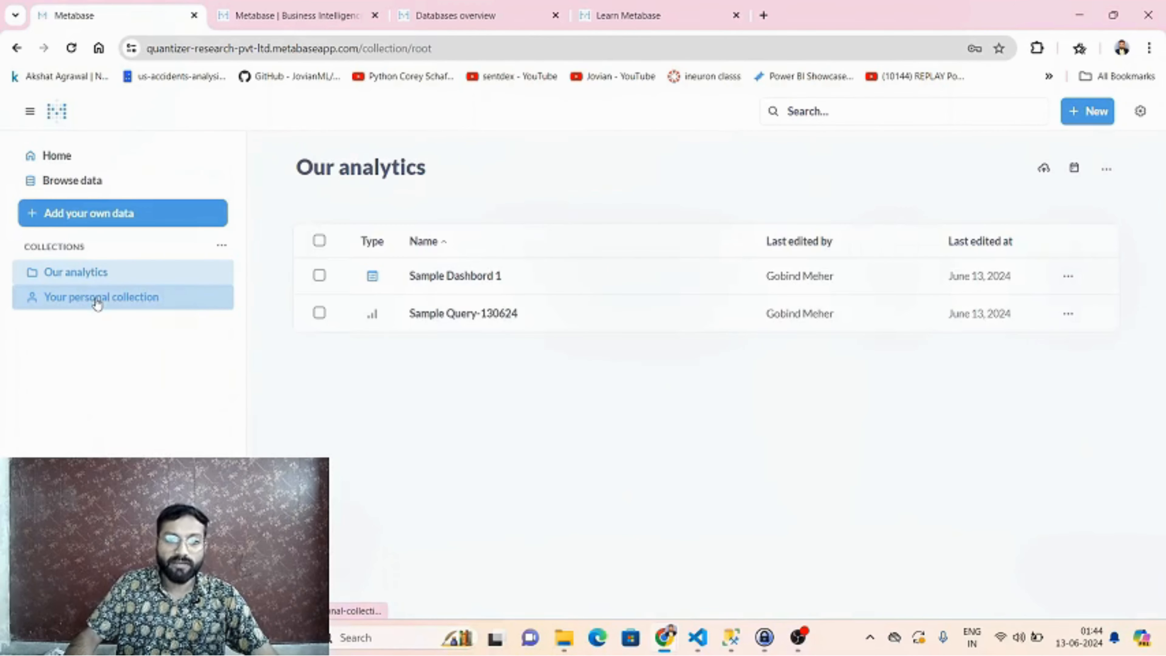
{"action": "left_click", "coordinate": [96, 302]}
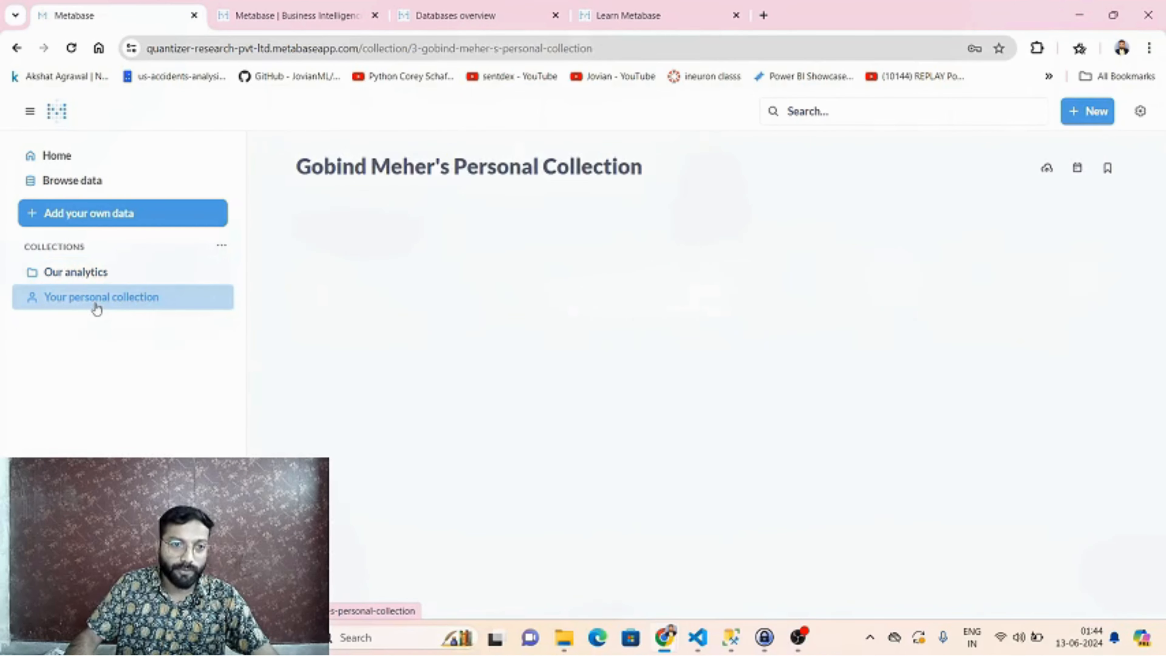
{"action": "left_click", "coordinate": [92, 281]}
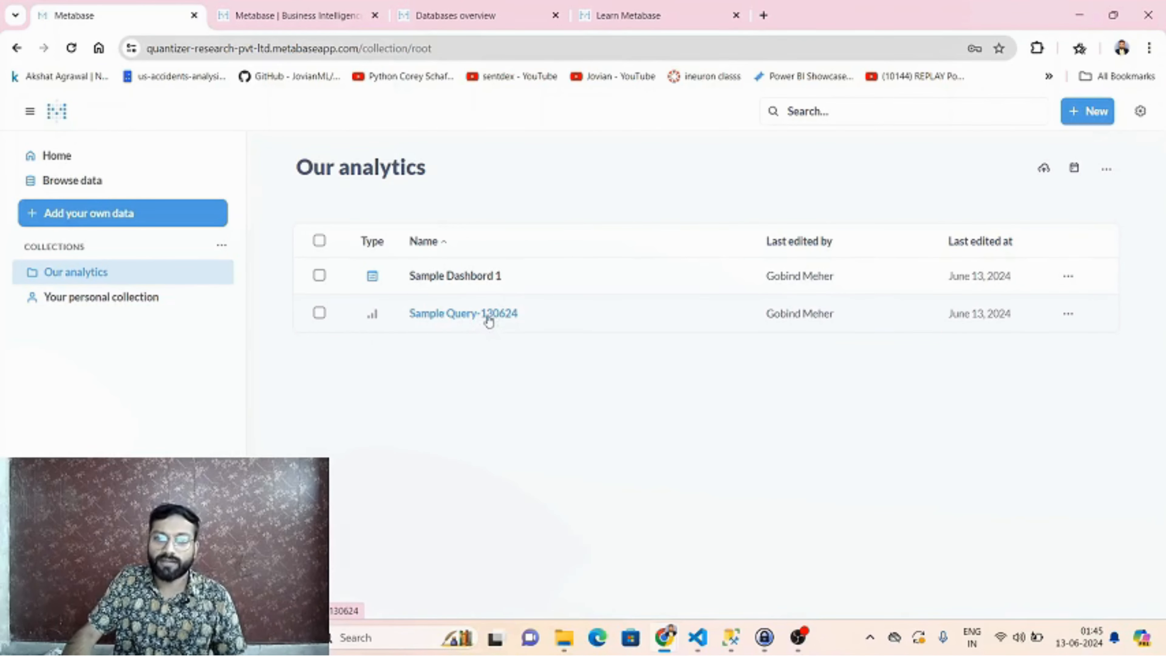
{"action": "left_click_drag", "start_coordinate": [460, 280], "coordinate": [500, 280]}
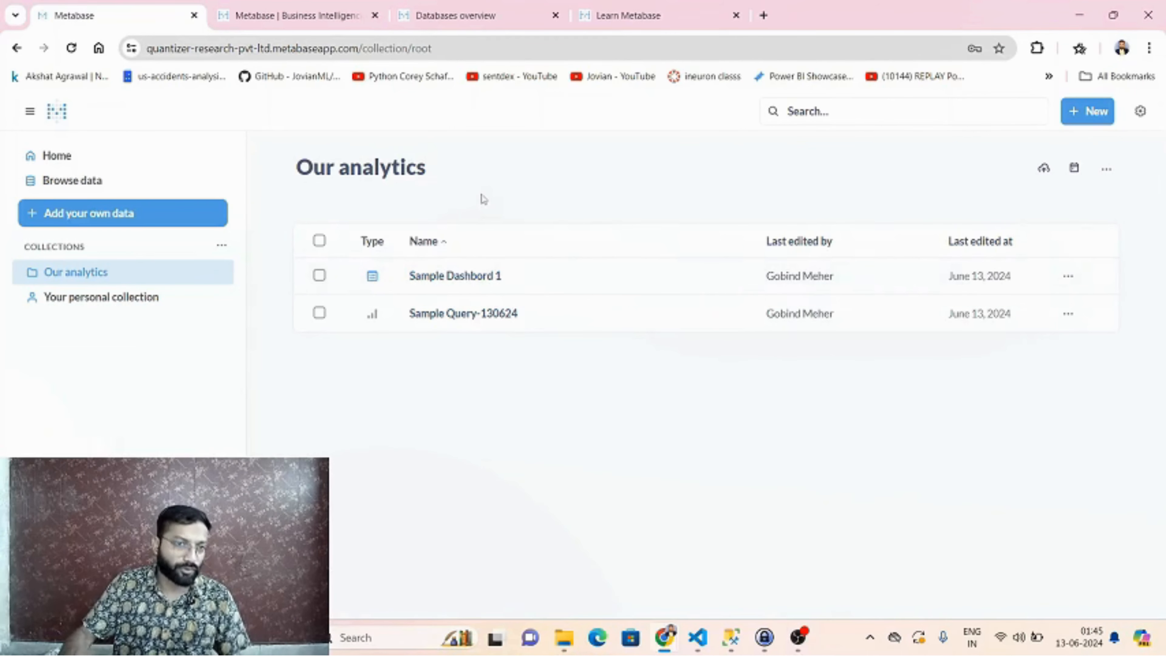
{"action": "left_click", "coordinate": [112, 301]}
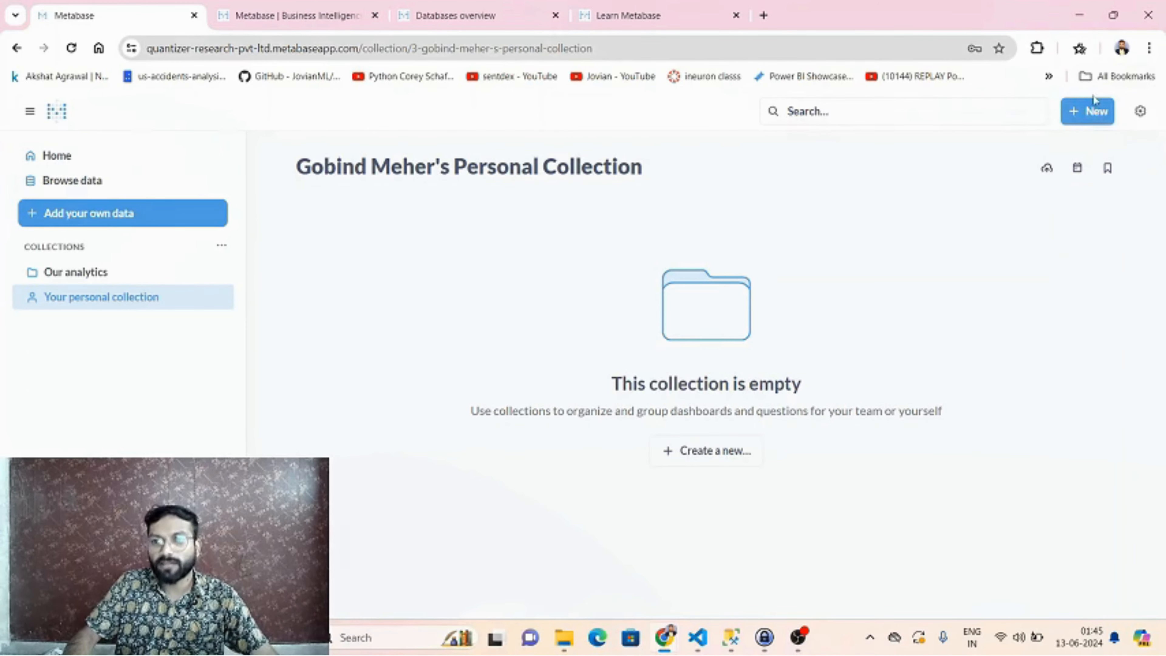
{"action": "left_click", "coordinate": [1091, 111]}
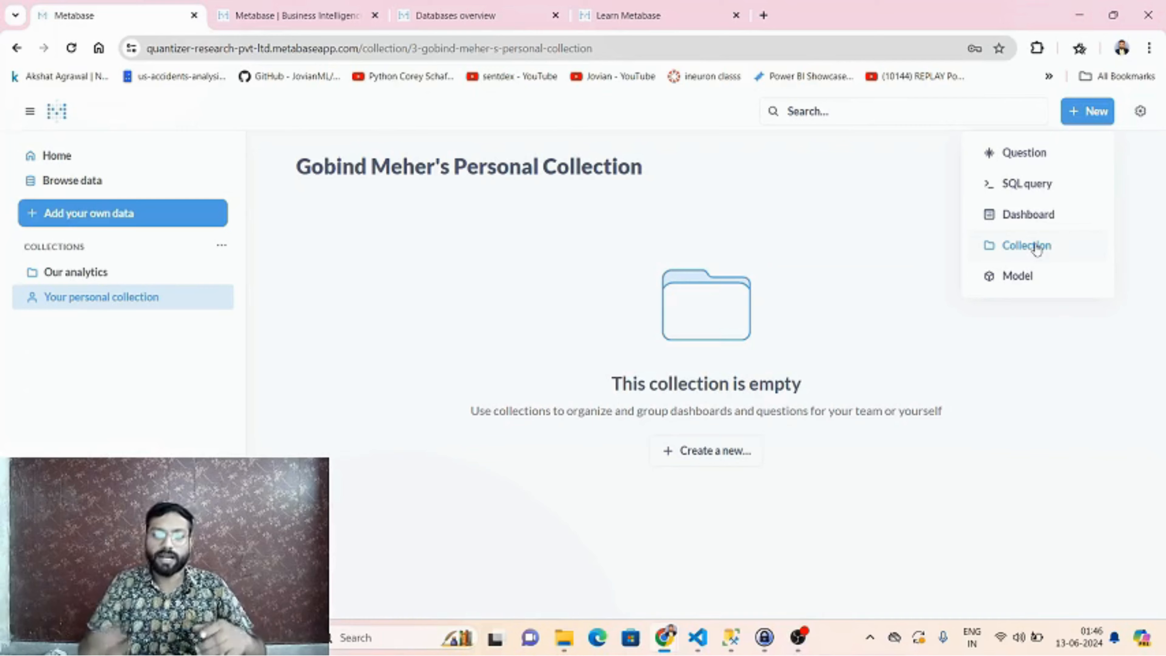
{"action": "left_click", "coordinate": [888, 202]}
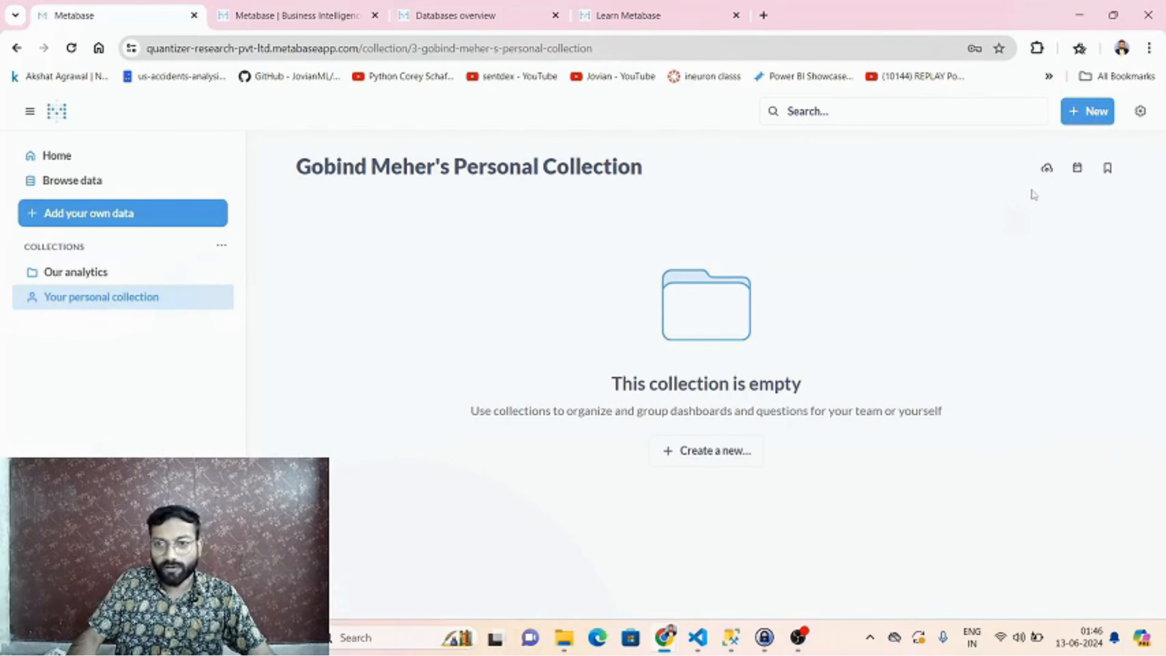
Create a collection named Sample collection in the personal collection, with the description "to just demo the video"
{"action": "left_click", "coordinate": [1087, 111]}
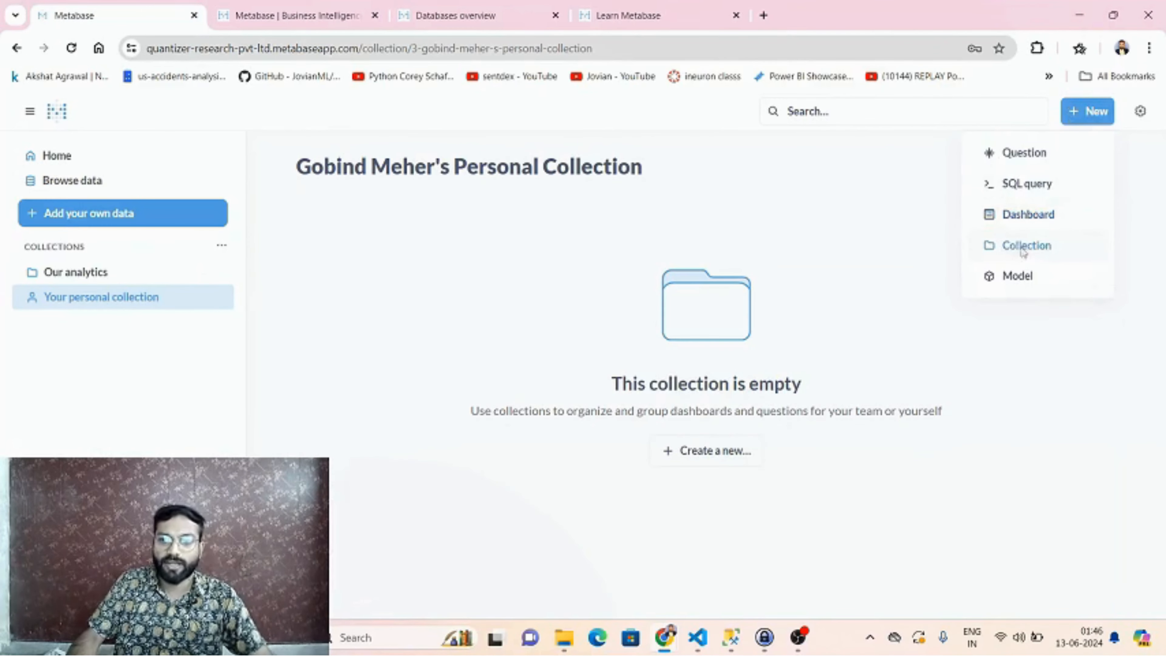
{"action": "left_click", "coordinate": [1026, 244]}
{"action": "type", "text": "Sample"}
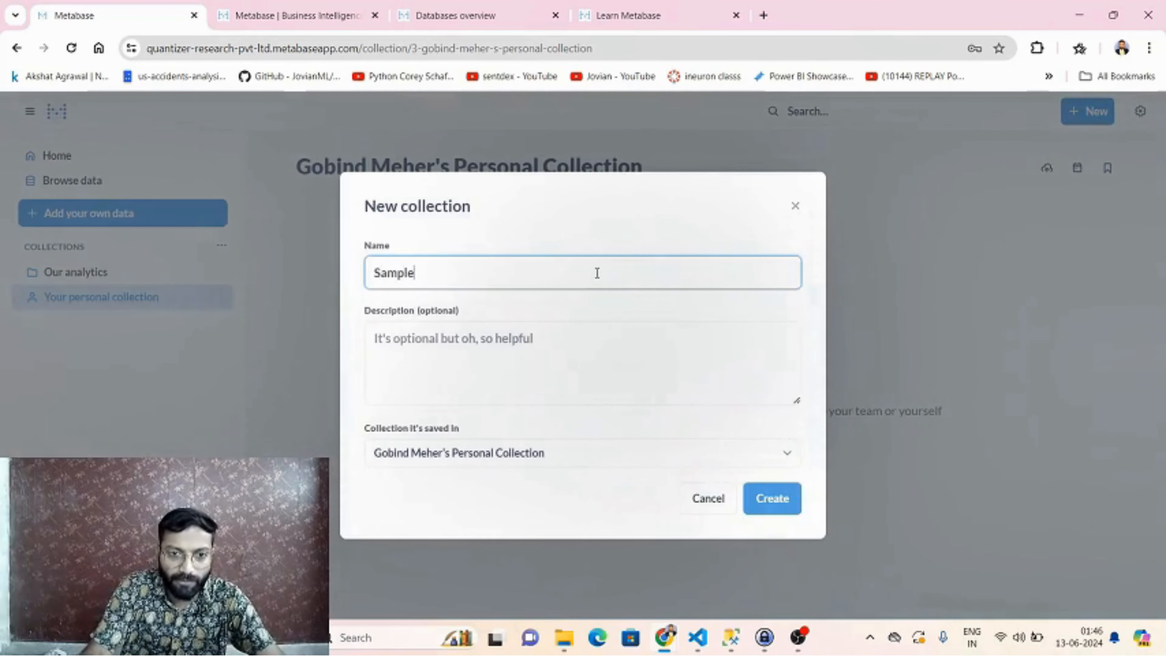
{"action": "type", "text": " collec"}
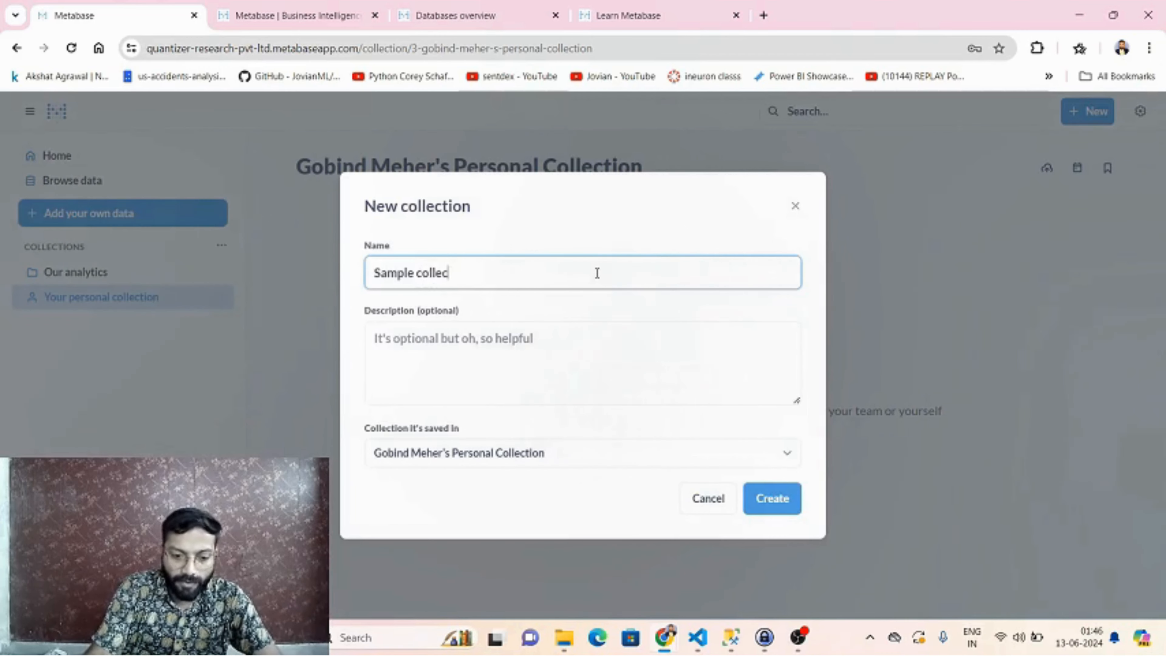
{"action": "type", "text": "tinon"}
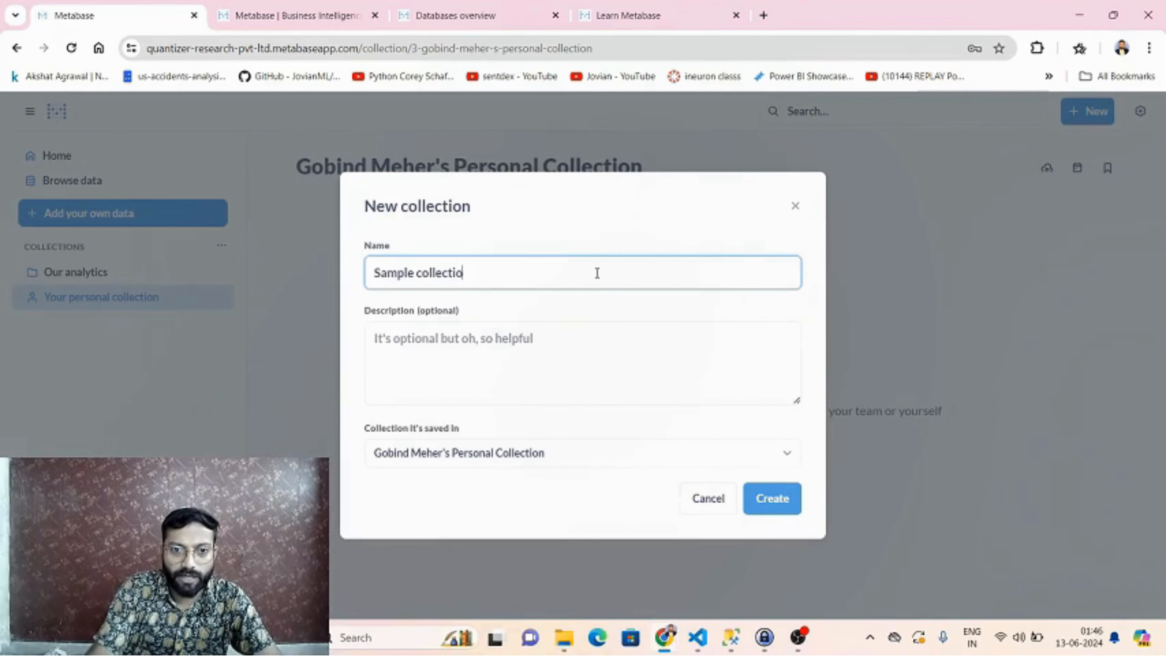
{"action": "key", "text": "Tab"}
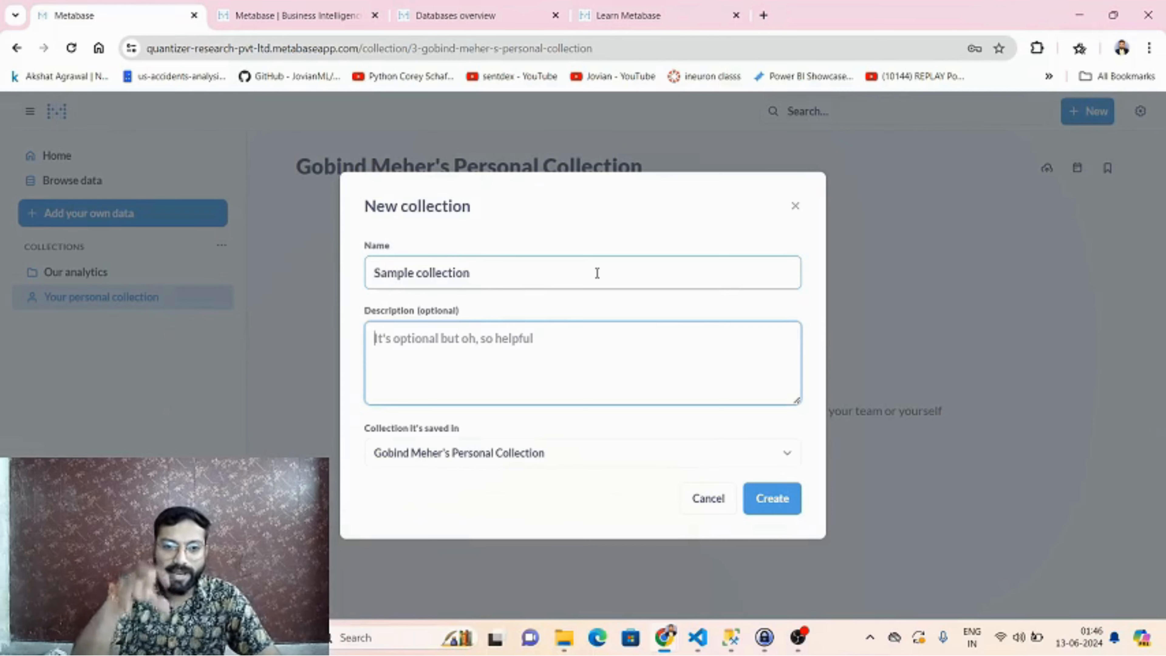
{"action": "type", "text": "to"}
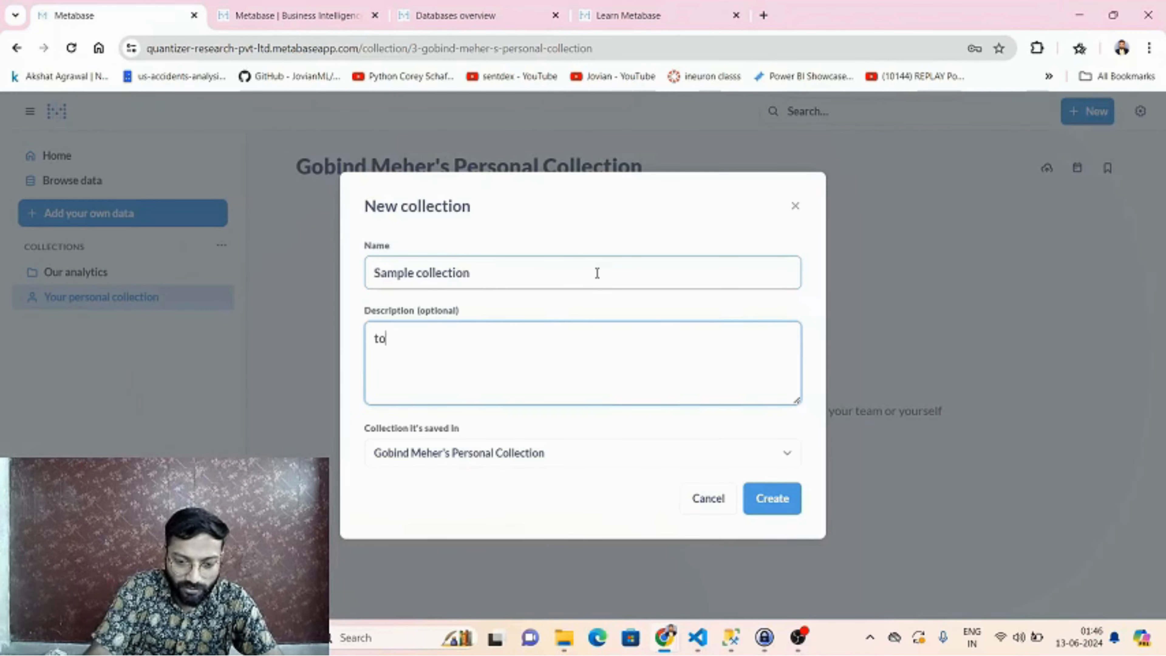
{"action": "type", "text": " just demo the video"}
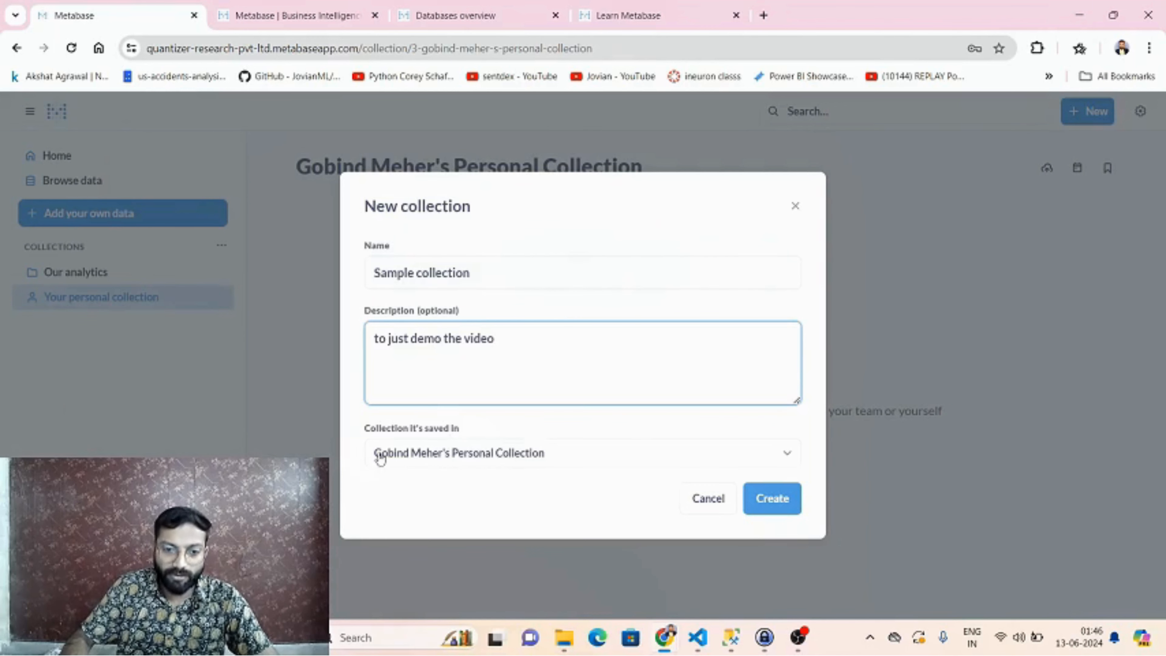
{"action": "left_click", "coordinate": [413, 457]}
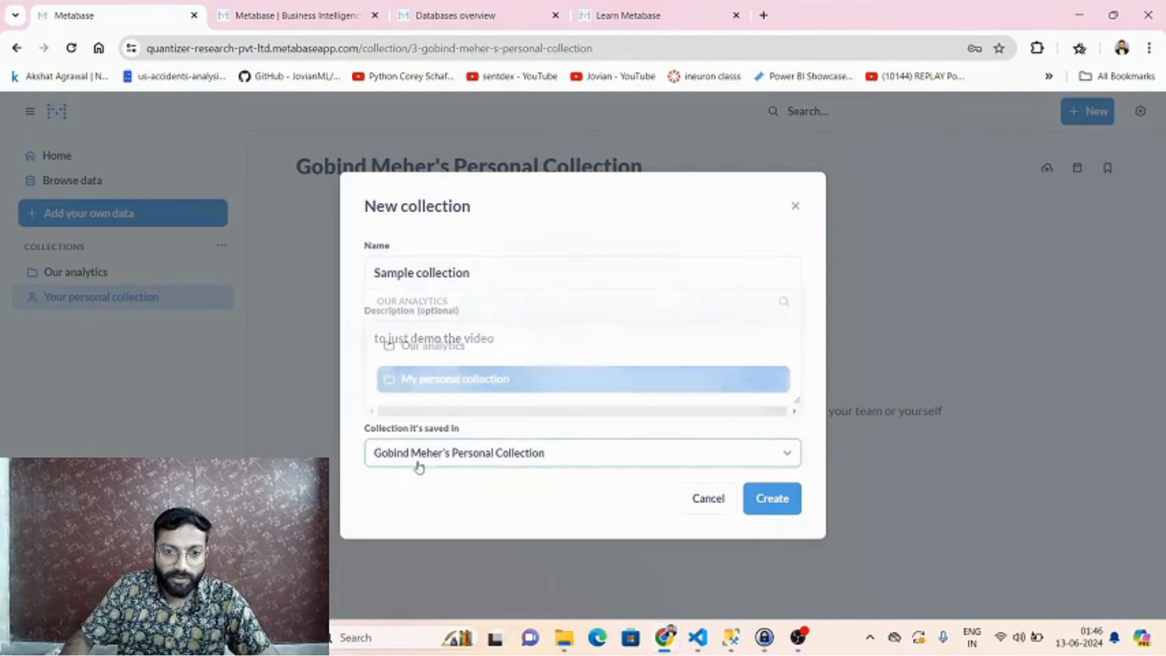
{"action": "left_click", "coordinate": [762, 499]}
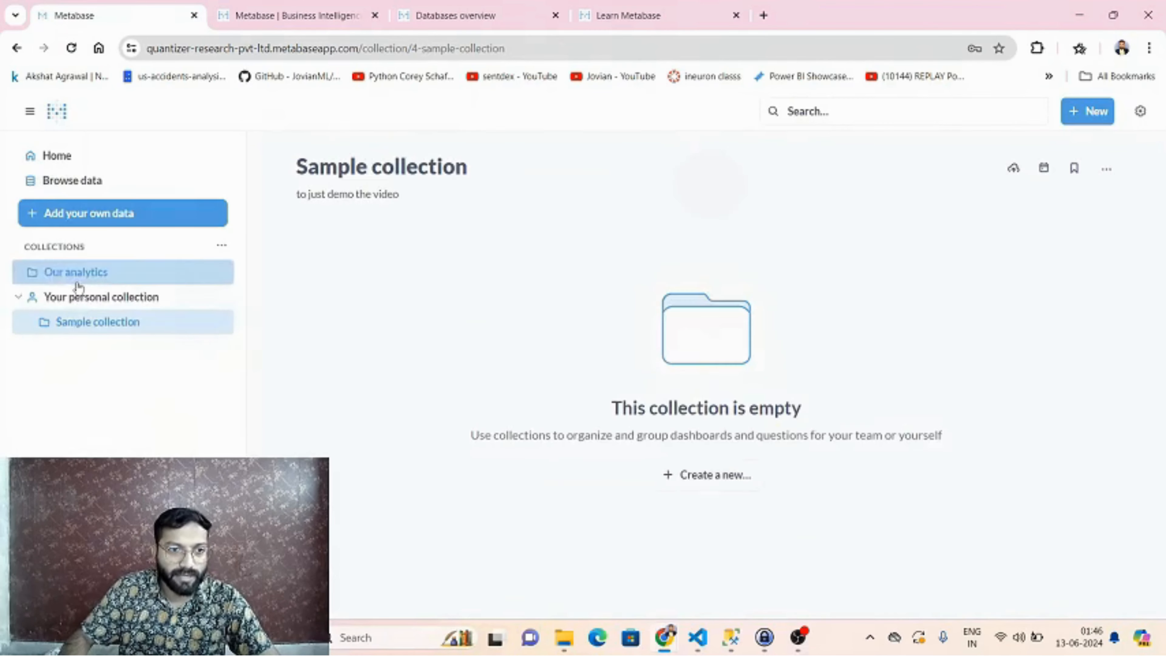
Open Sample collection under the personal collection and check its options for creating new items
{"action": "left_click", "coordinate": [84, 299]}
{"action": "left_click", "coordinate": [88, 327]}
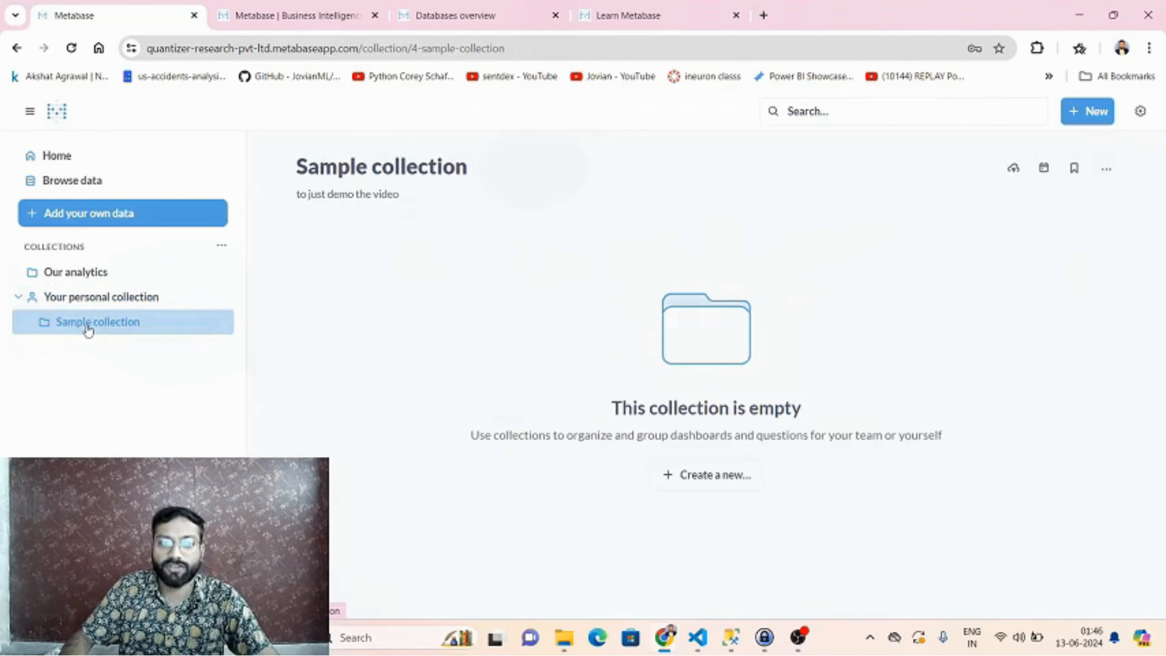
{"action": "left_click", "coordinate": [693, 483]}
{"action": "left_click", "coordinate": [838, 432]}
Start a new SQL query on the Sample Database with its editor ready for input
{"action": "left_click", "coordinate": [1099, 120]}
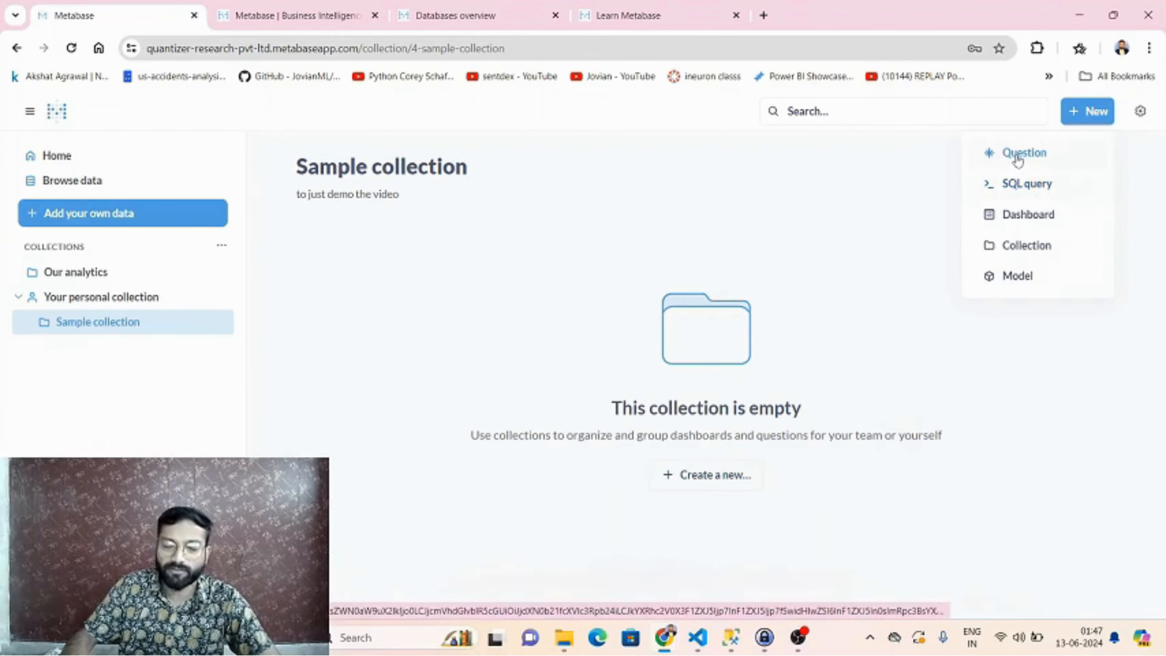
{"action": "left_click", "coordinate": [1014, 186]}
{"action": "left_click", "coordinate": [64, 250]}
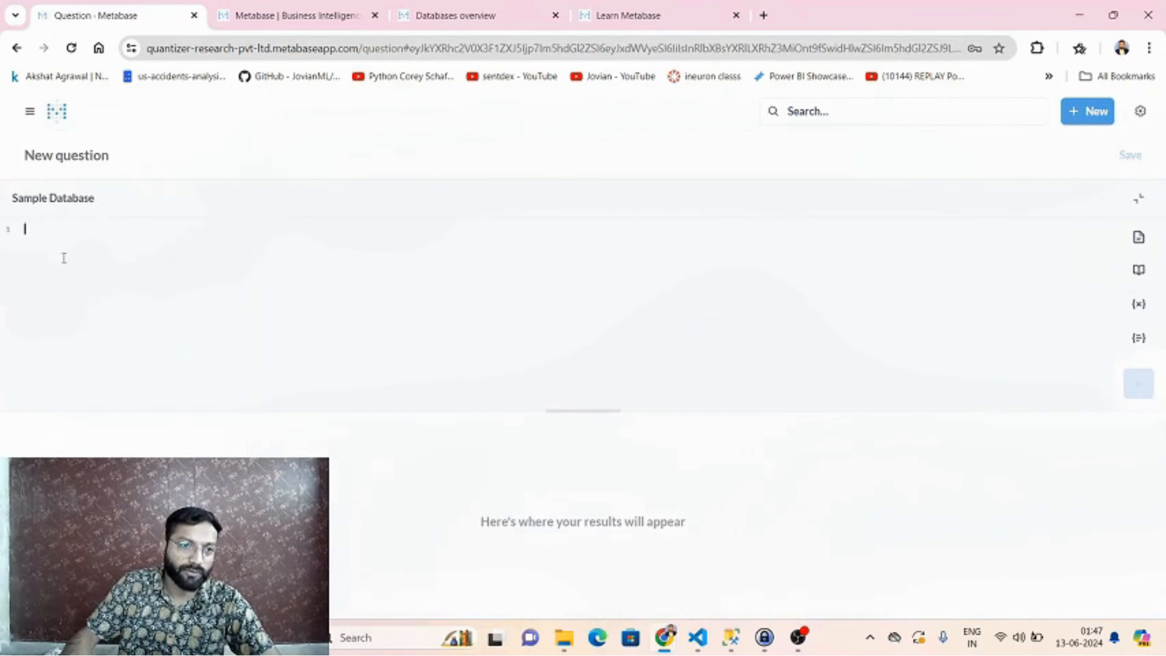
{"action": "left_click_drag", "start_coordinate": [13, 197], "coordinate": [94, 198]}
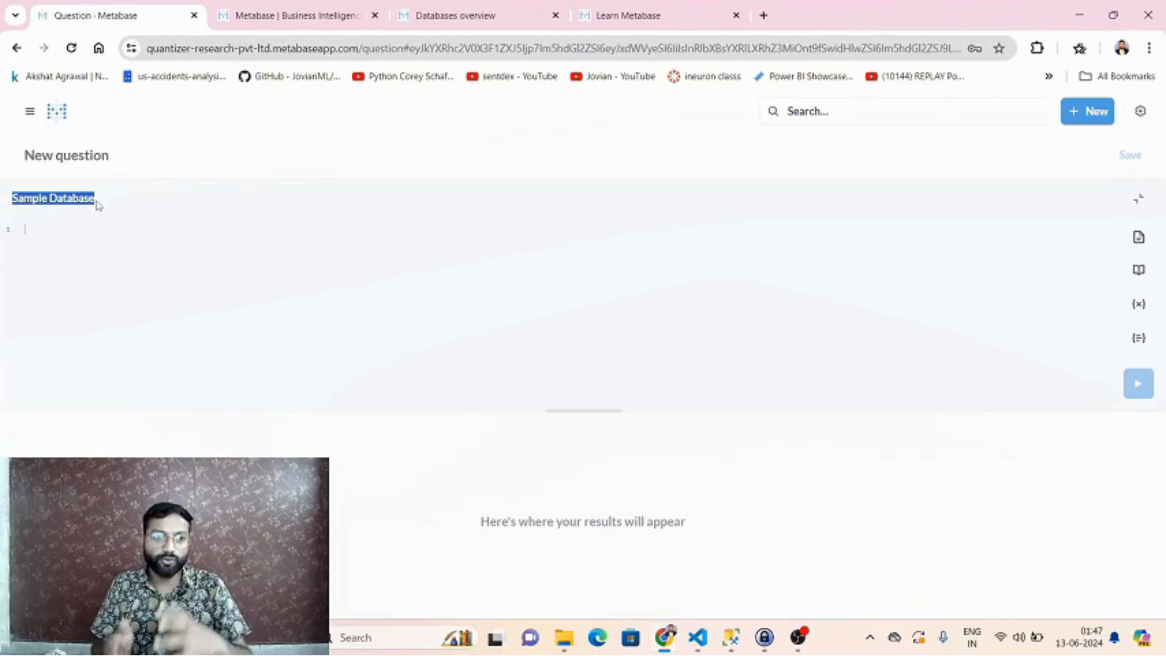
{"action": "left_click", "coordinate": [63, 286]}
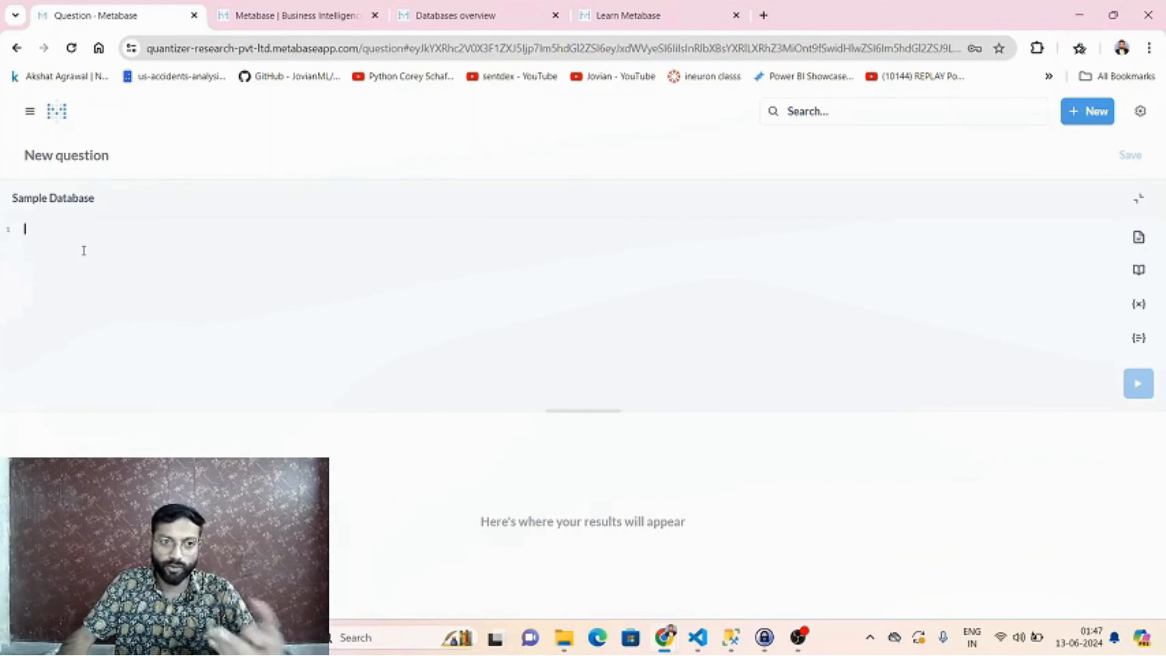
Write the query "select * from orders" and run it
{"action": "type", "text": "select"}
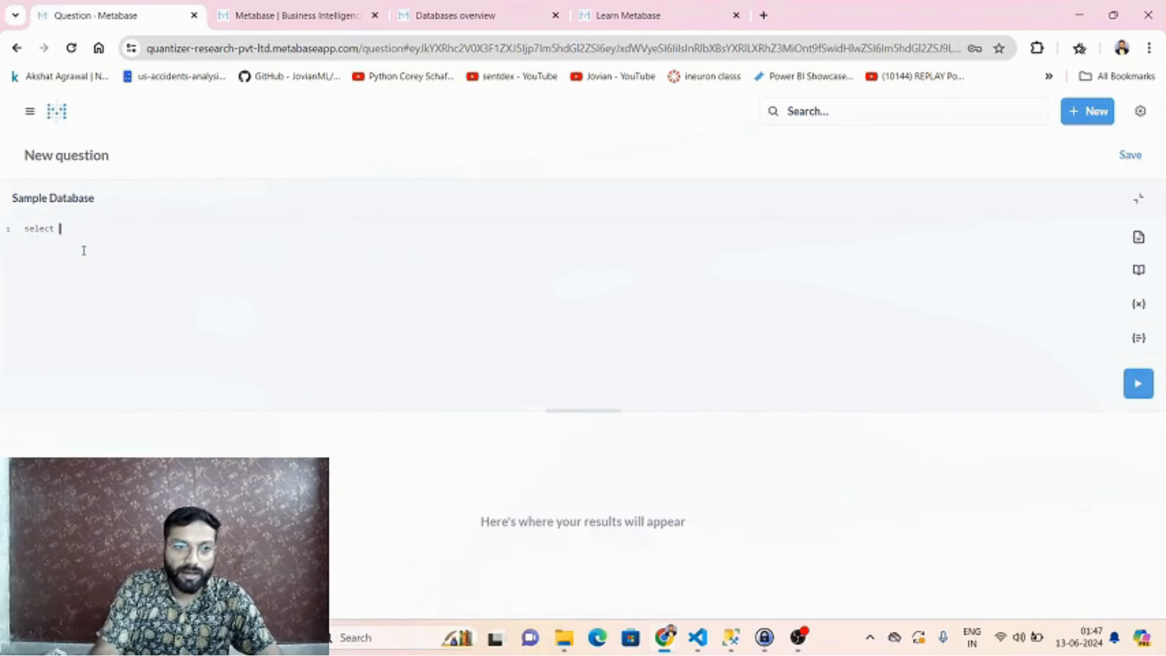
{"action": "type", "text": " * from orde"}
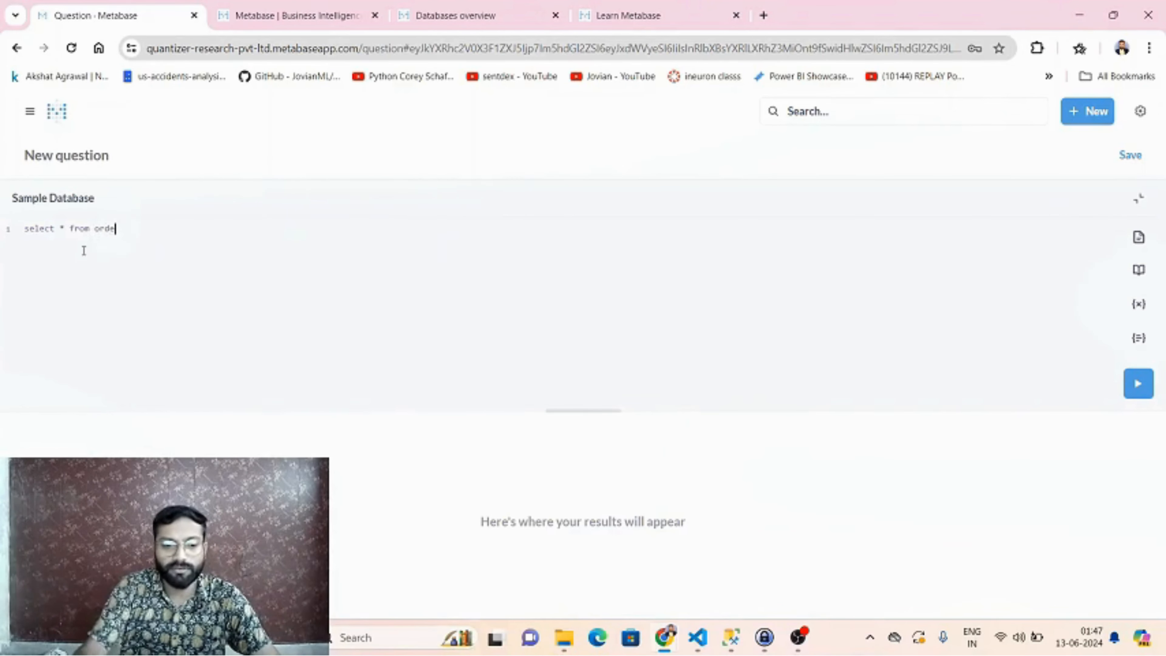
{"action": "type", "text": "rs"}
{"action": "left_click", "coordinate": [116, 250]}
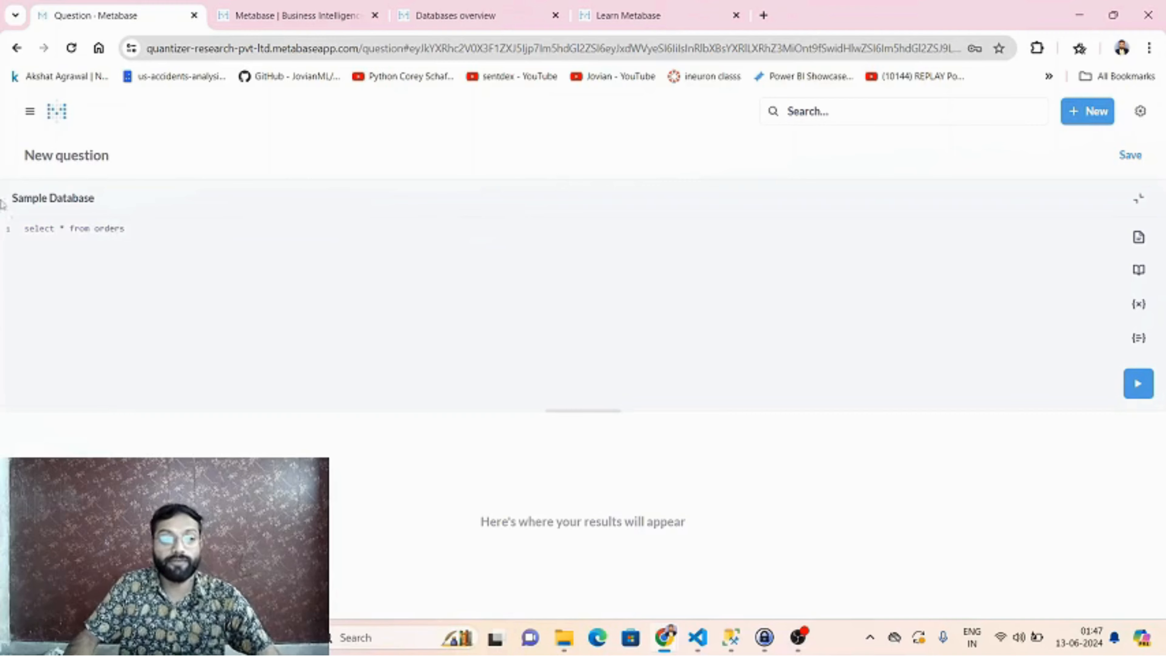
{"action": "key", "text": "ctrl+plus"}
{"action": "key", "text": "ctrl+plus"}
{"action": "key", "text": "ctrl+plus"}
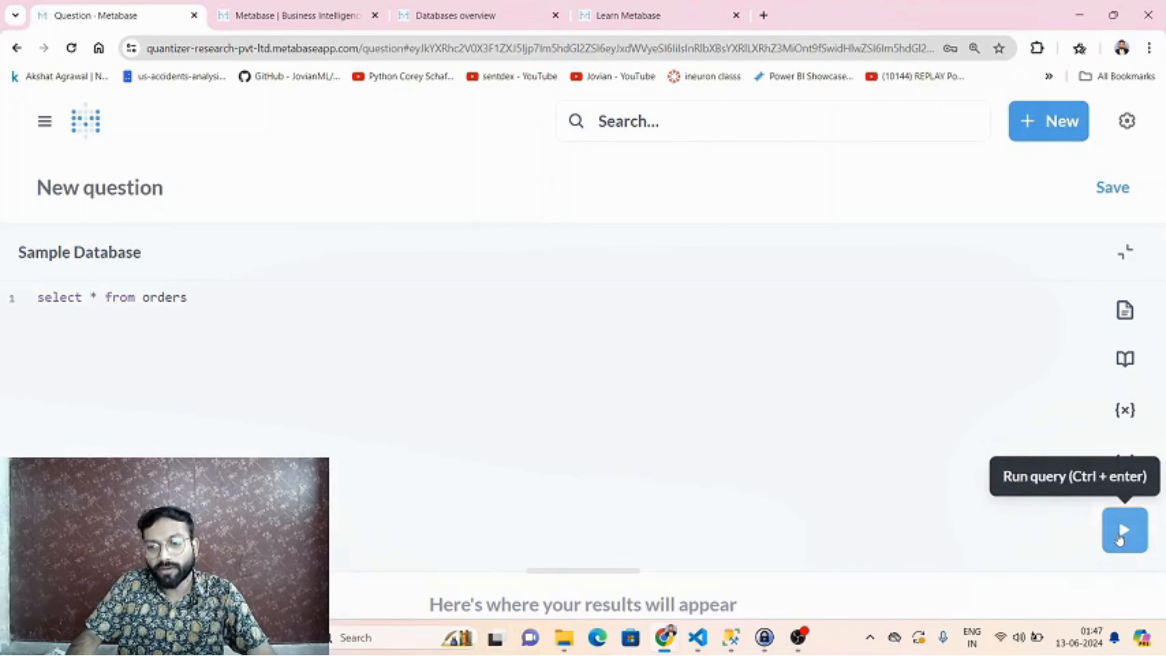
{"action": "left_click", "coordinate": [1120, 540]}
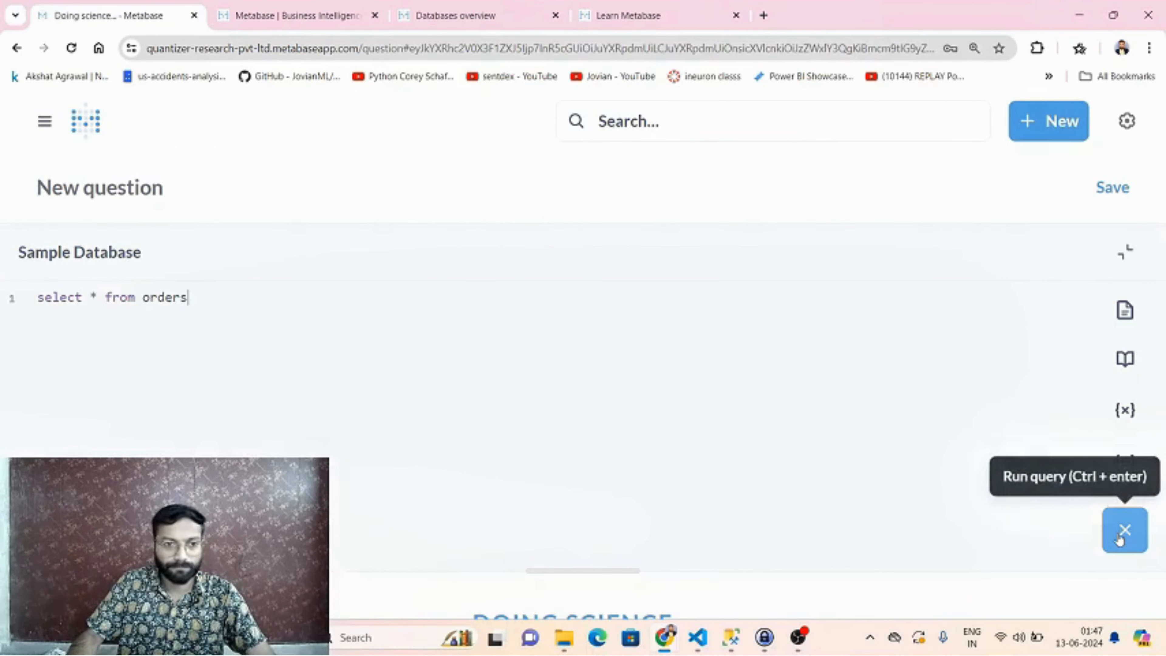
Look through the returned order rows and download the full results as a .csv file
{"action": "key", "text": "ctrl+minus"}
{"action": "key", "text": "ctrl+minus"}
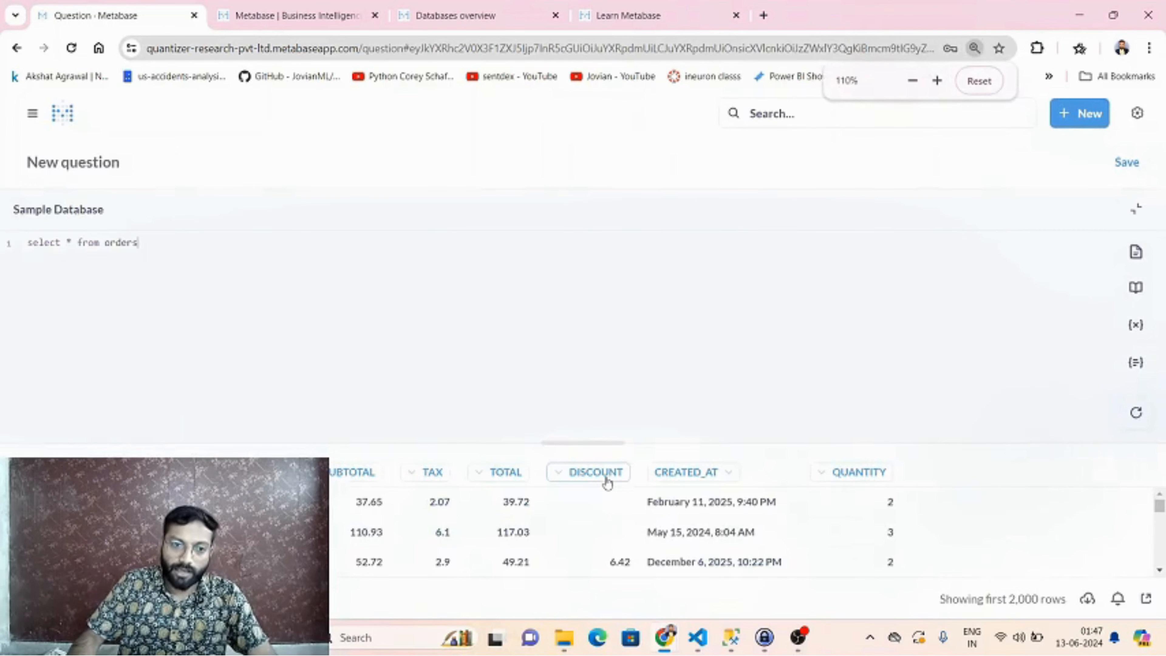
{"action": "scroll", "coordinate": [441, 541], "scroll_direction": "down", "scroll_amount": 10}
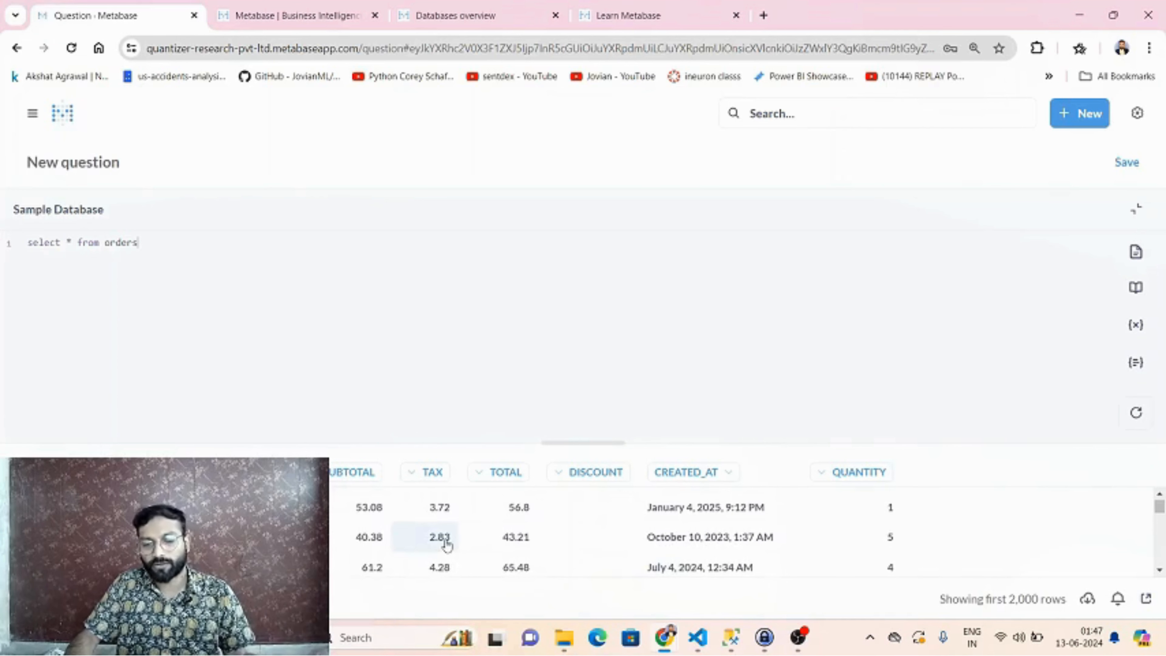
{"action": "left_click", "coordinate": [1086, 600]}
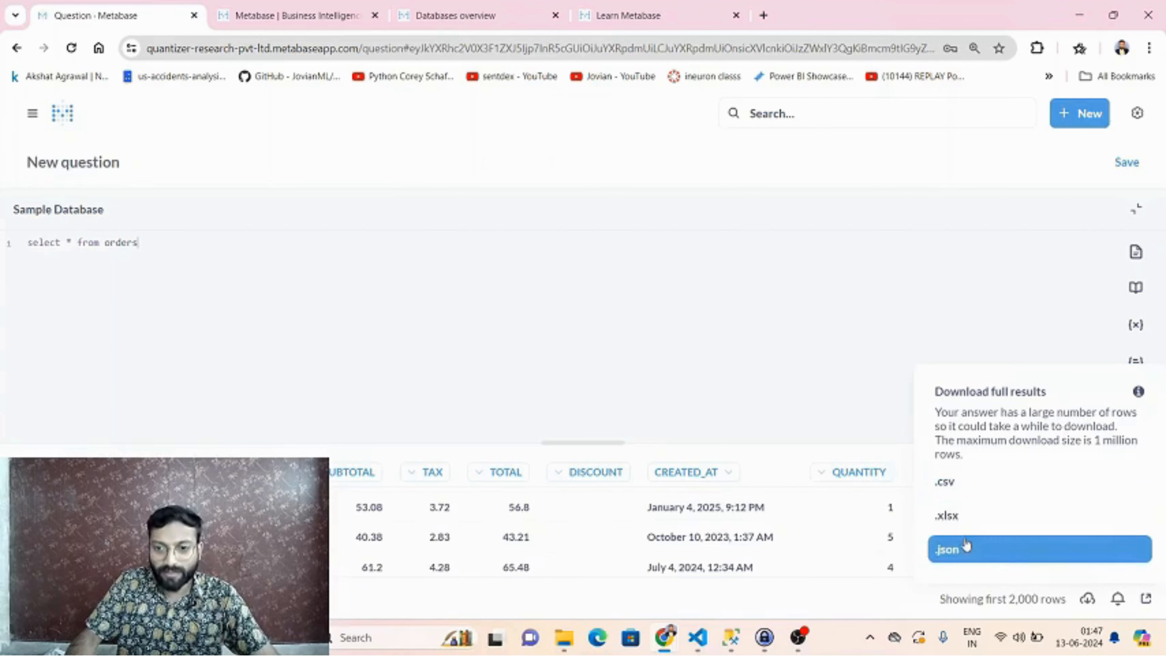
{"action": "left_click", "coordinate": [969, 495]}
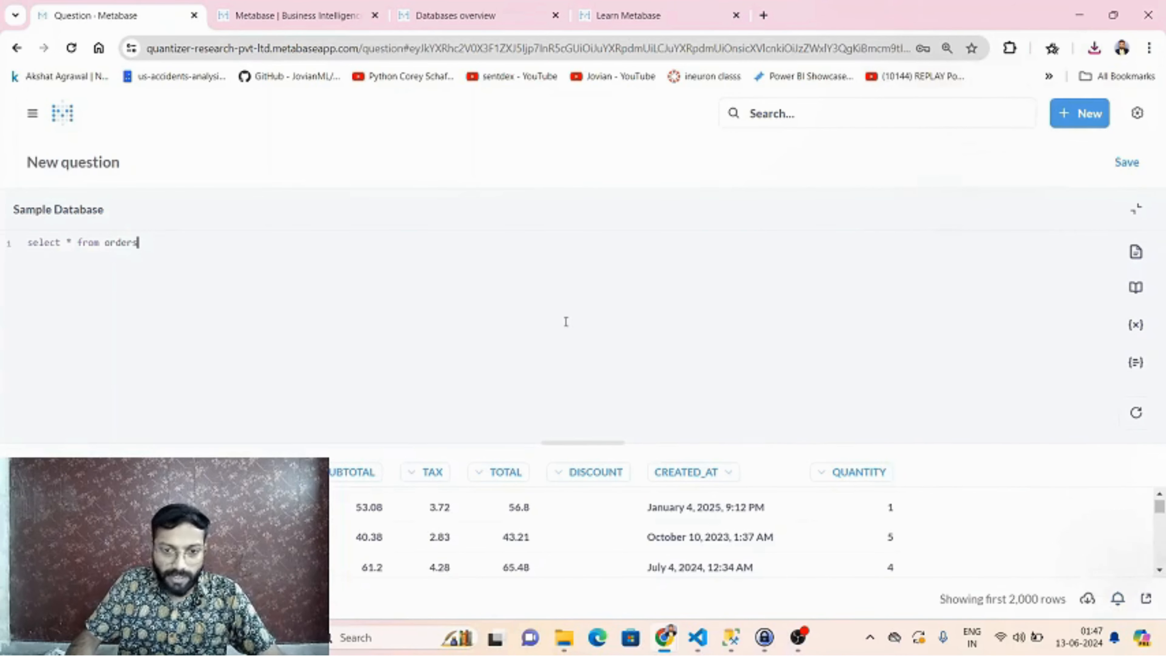
Open the help on query variables and skim its sections on variables, field filters and optional clauses
{"action": "key", "text": "ctrl+minus"}
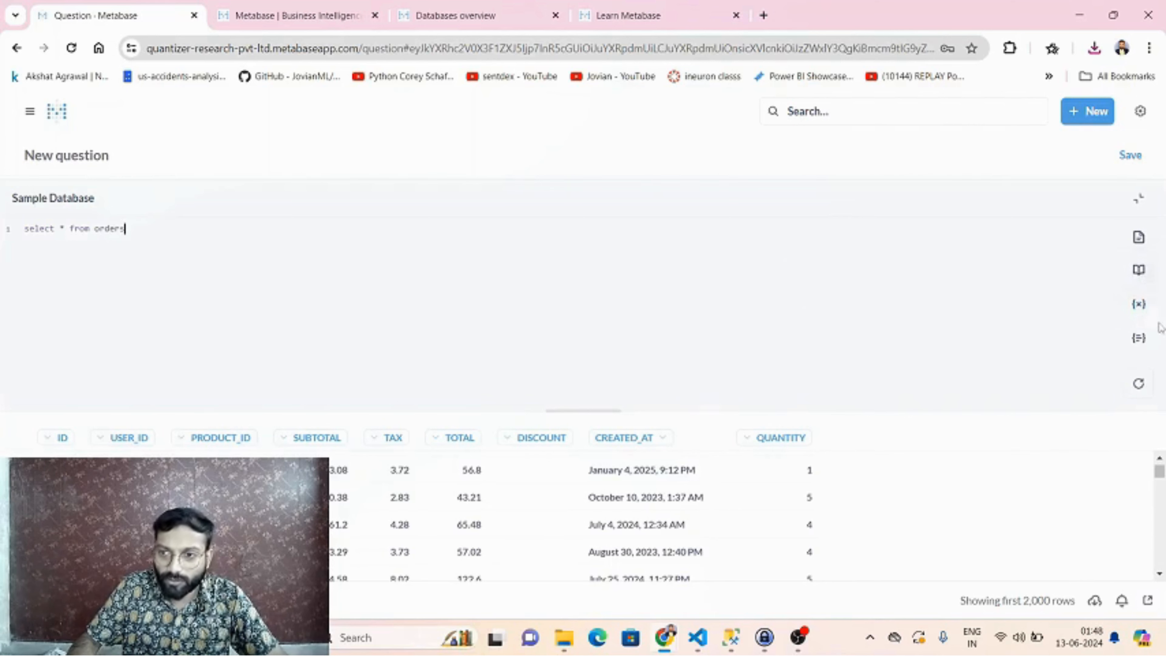
{"action": "left_click", "coordinate": [1139, 306]}
{"action": "scroll", "coordinate": [1037, 395], "scroll_direction": "down", "scroll_amount": 15}
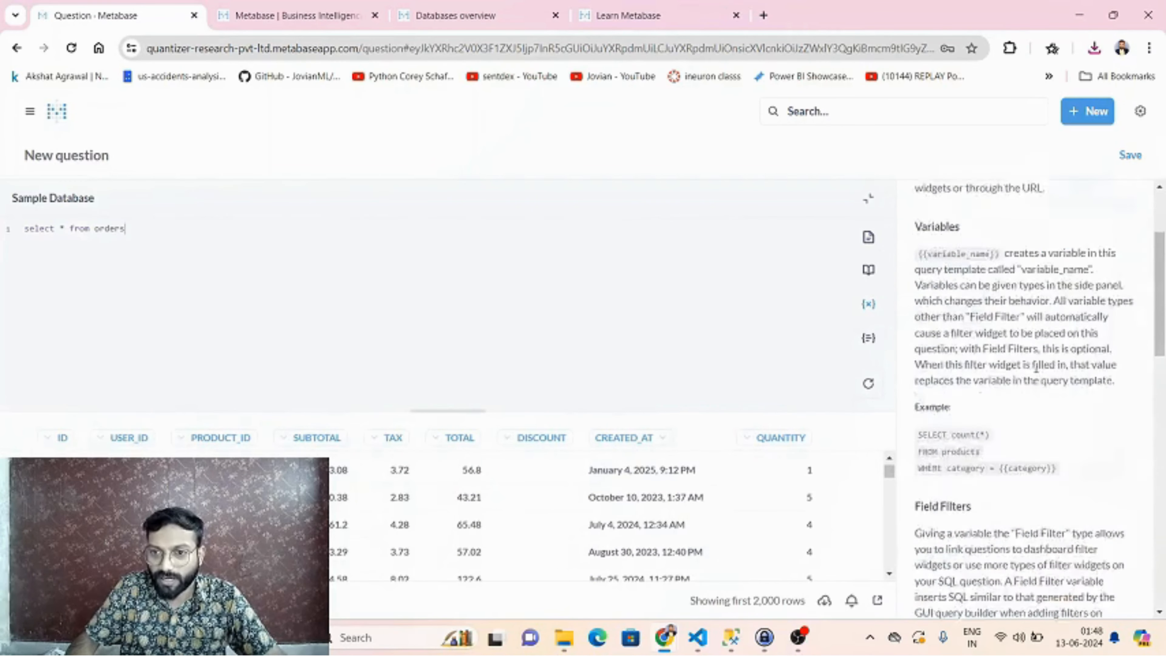
{"action": "scroll", "coordinate": [1045, 418], "scroll_direction": "up", "scroll_amount": 15}
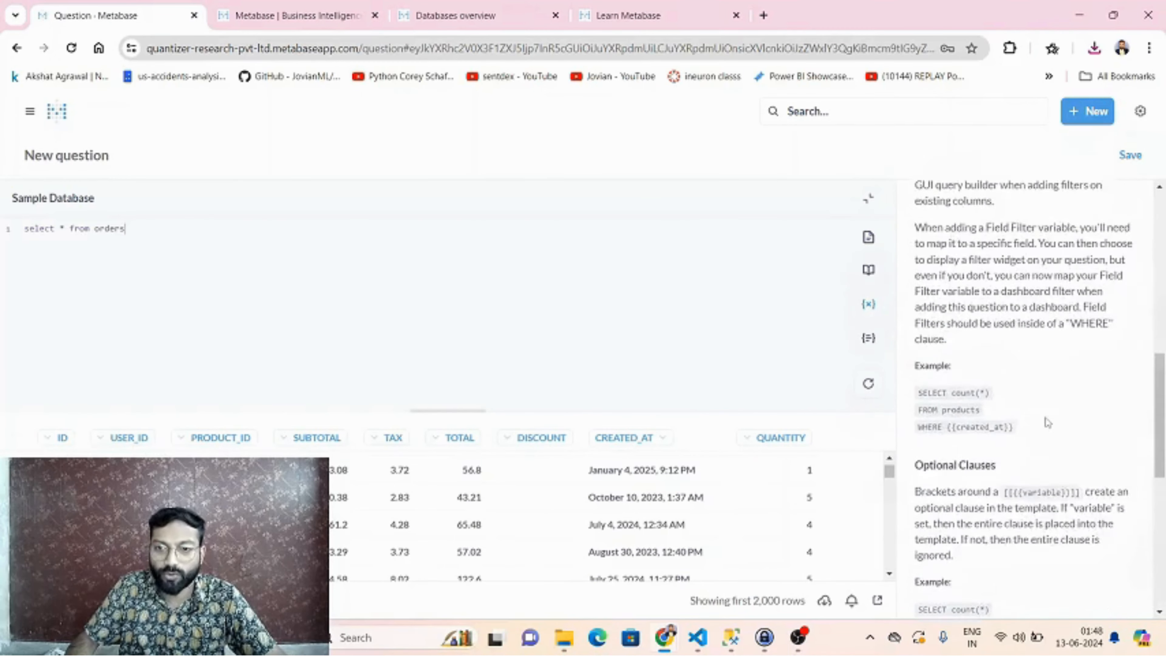
Add a second line to the orders query reading "where {{quantity}}"
{"action": "key", "text": "Return"}
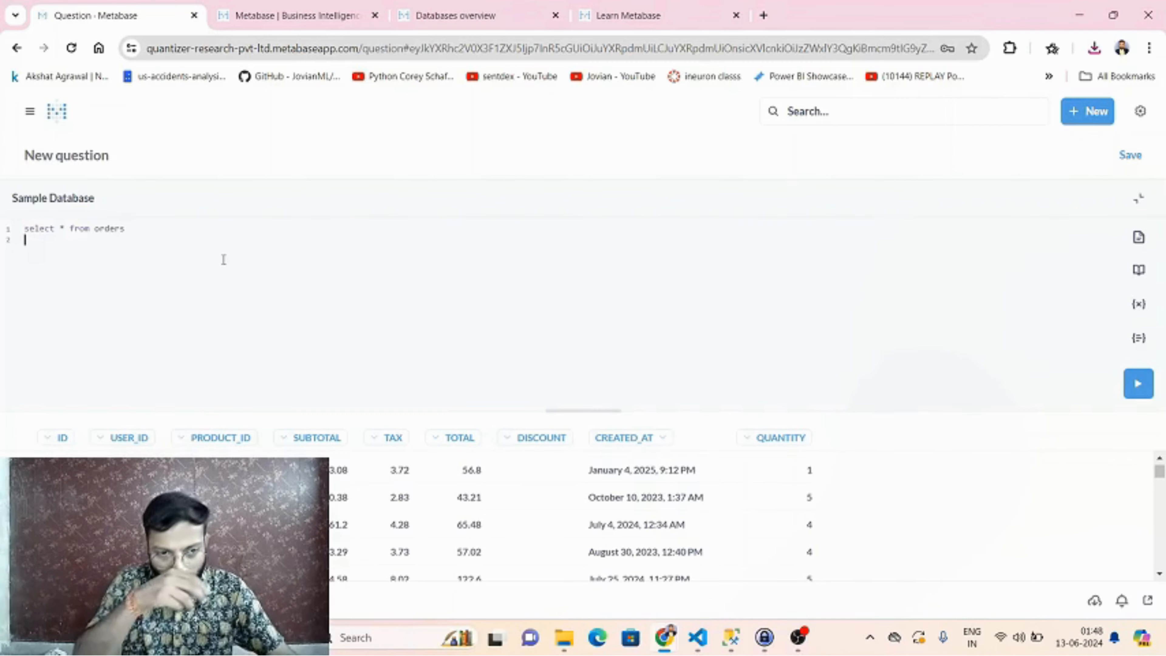
{"action": "type", "text": "where"}
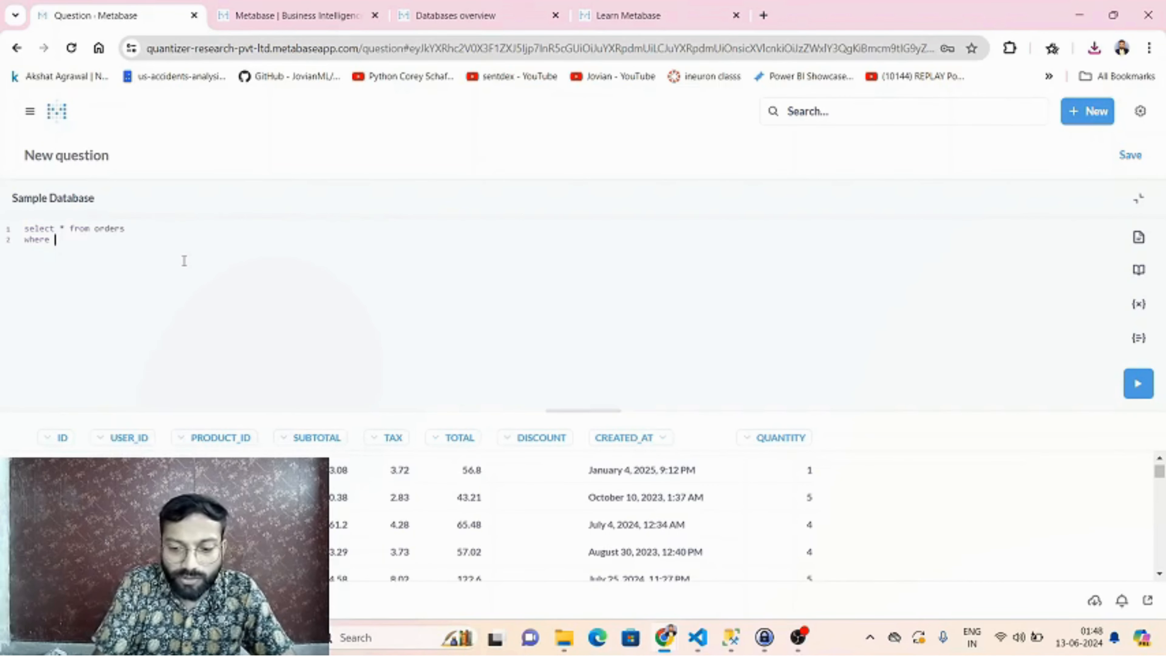
{"action": "type", "text": "quantity"}
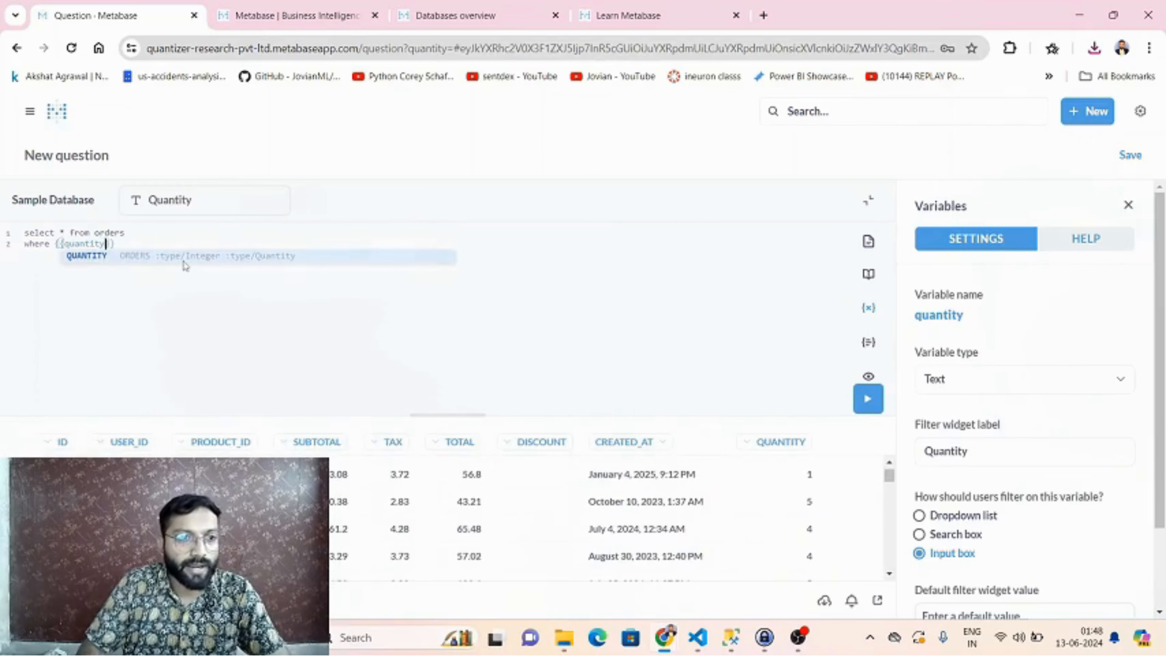
Examine the variable in the query and its name and settings in the variable options
{"action": "left_click_drag", "start_coordinate": [60, 246], "coordinate": [101, 244]}
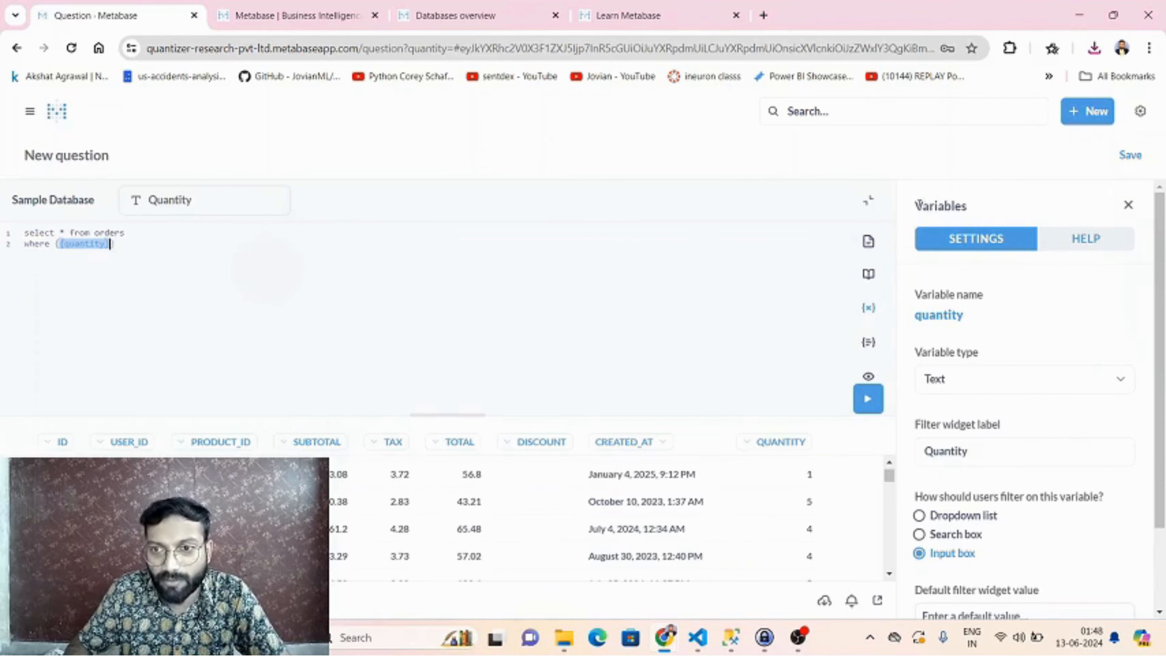
{"action": "left_click_drag", "start_coordinate": [916, 205], "coordinate": [956, 205]}
{"action": "scroll", "coordinate": [973, 357], "scroll_direction": "down", "scroll_amount": 2}
{"action": "left_click_drag", "start_coordinate": [916, 220], "coordinate": [991, 224]}
{"action": "left_click_drag", "start_coordinate": [915, 239], "coordinate": [971, 247]}
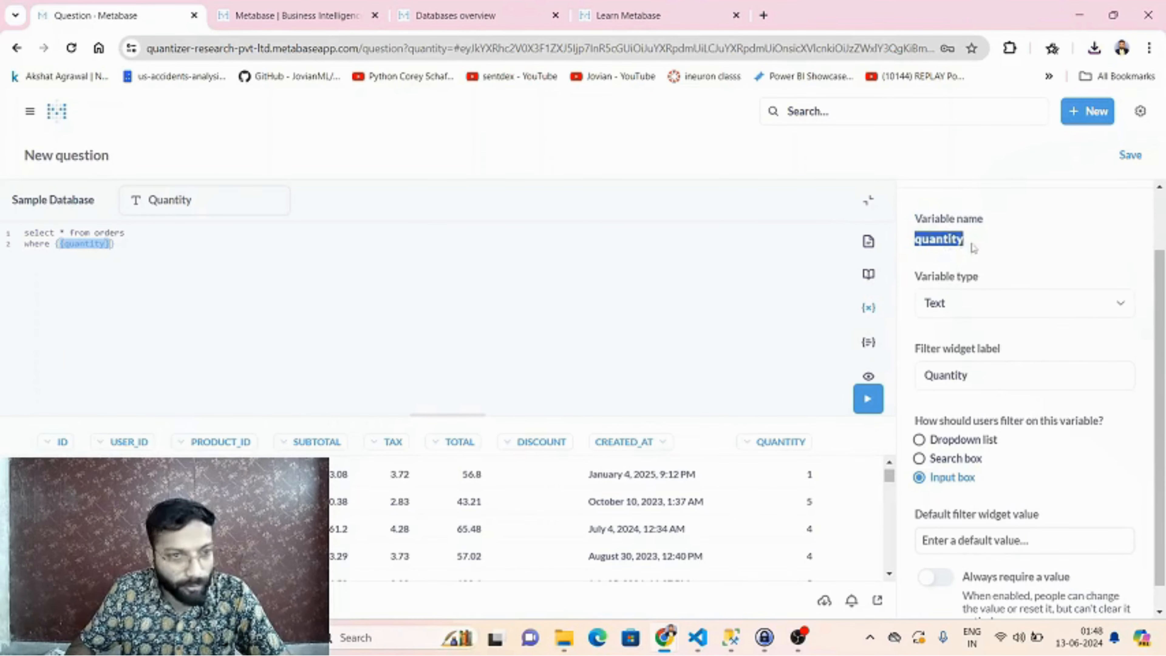
Set the quantity variable's type to Field Filter and map it to the Quantity field of the Orders table
{"action": "left_click", "coordinate": [982, 303]}
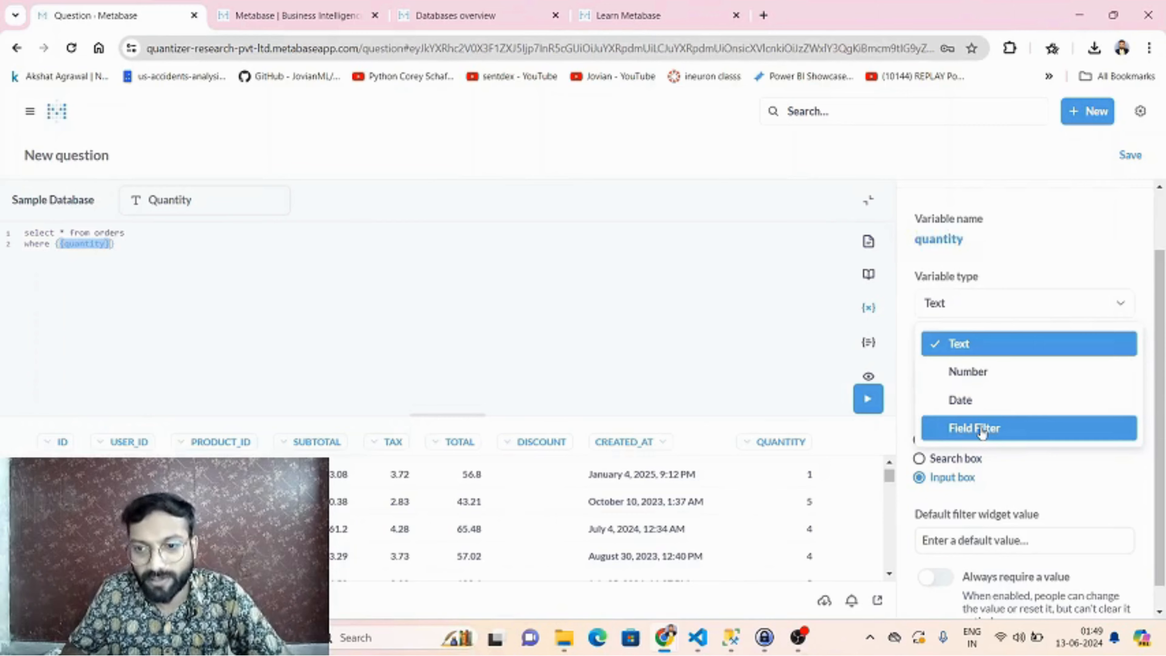
{"action": "left_click", "coordinate": [981, 432]}
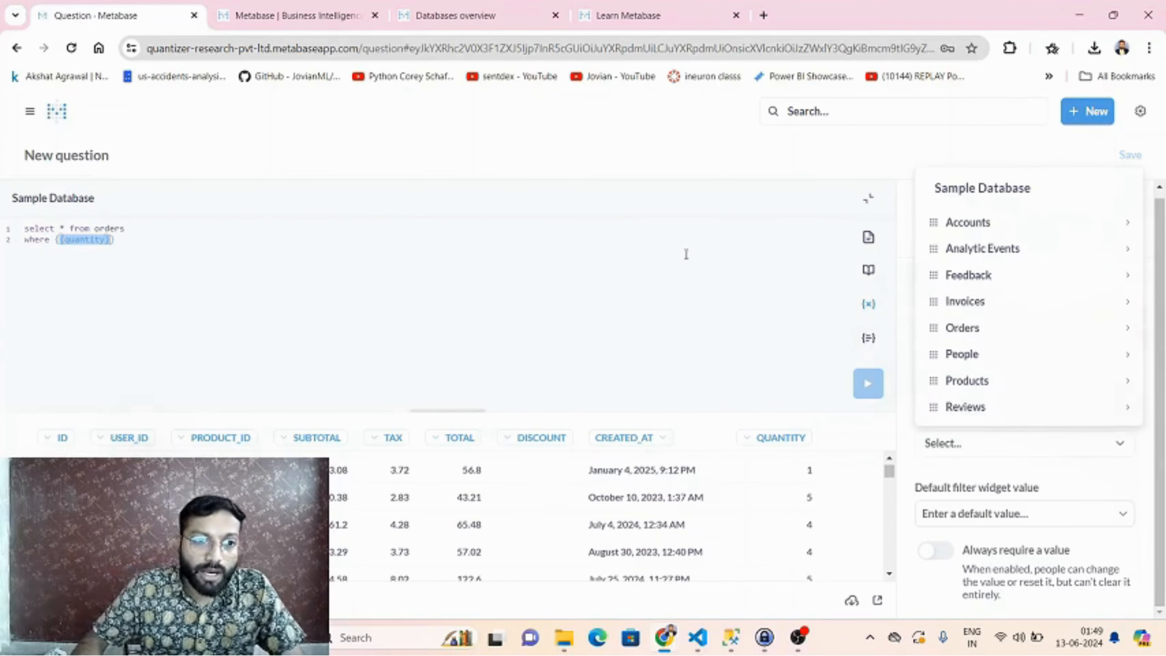
{"action": "left_click_drag", "start_coordinate": [934, 191], "coordinate": [1032, 197]}
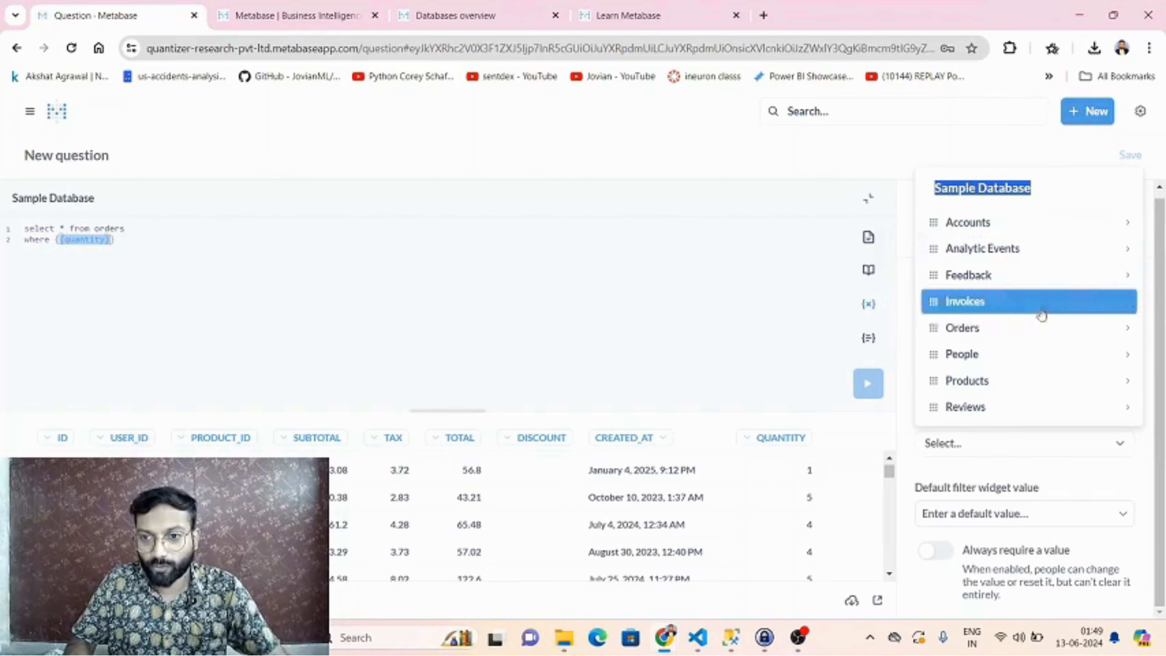
{"action": "left_click", "coordinate": [976, 335]}
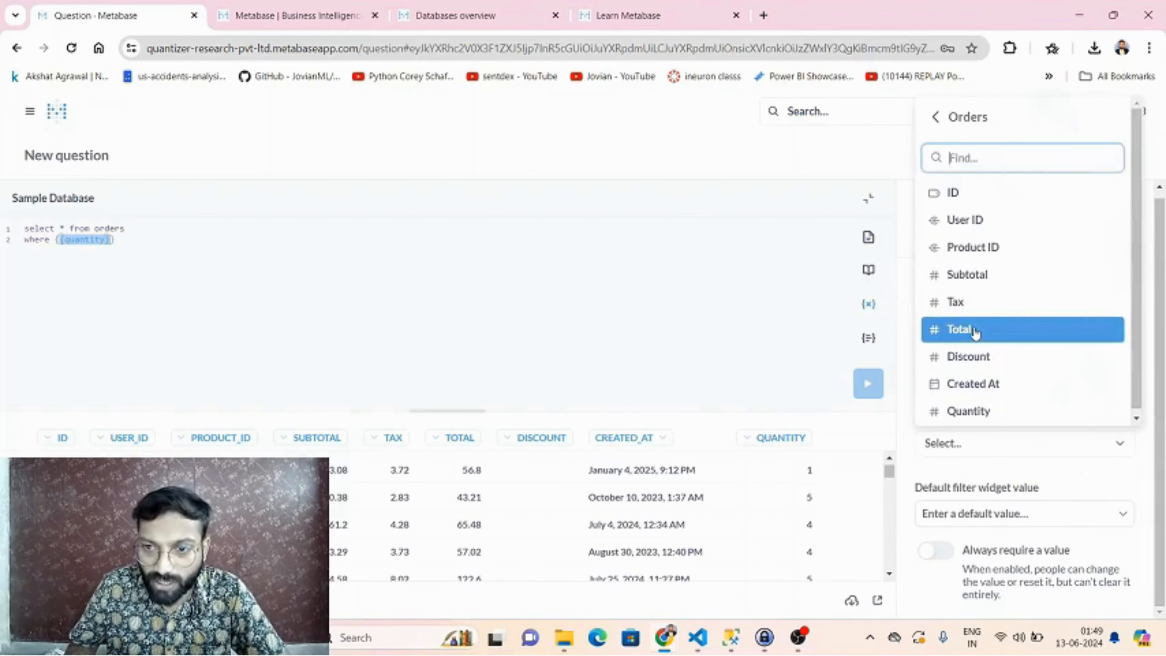
{"action": "left_click", "coordinate": [981, 411]}
{"action": "left_click", "coordinate": [529, 327]}
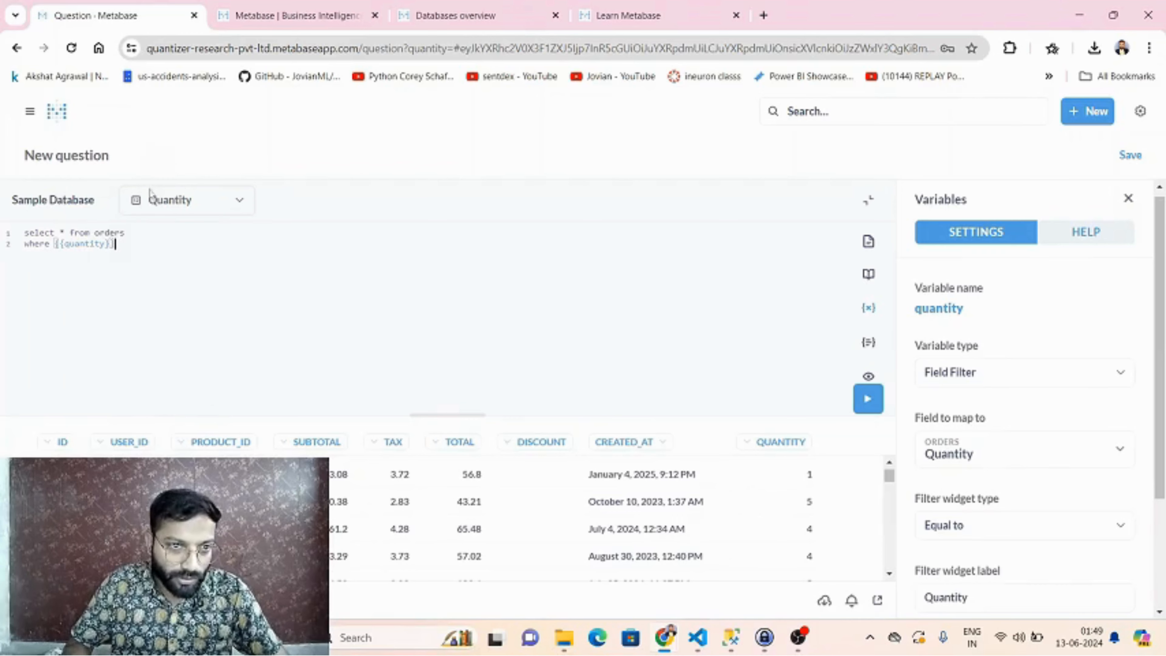
Set the Quantity filter to 5, then run the query and look through the returned orders
{"action": "left_click_drag", "start_coordinate": [115, 199], "coordinate": [206, 206]}
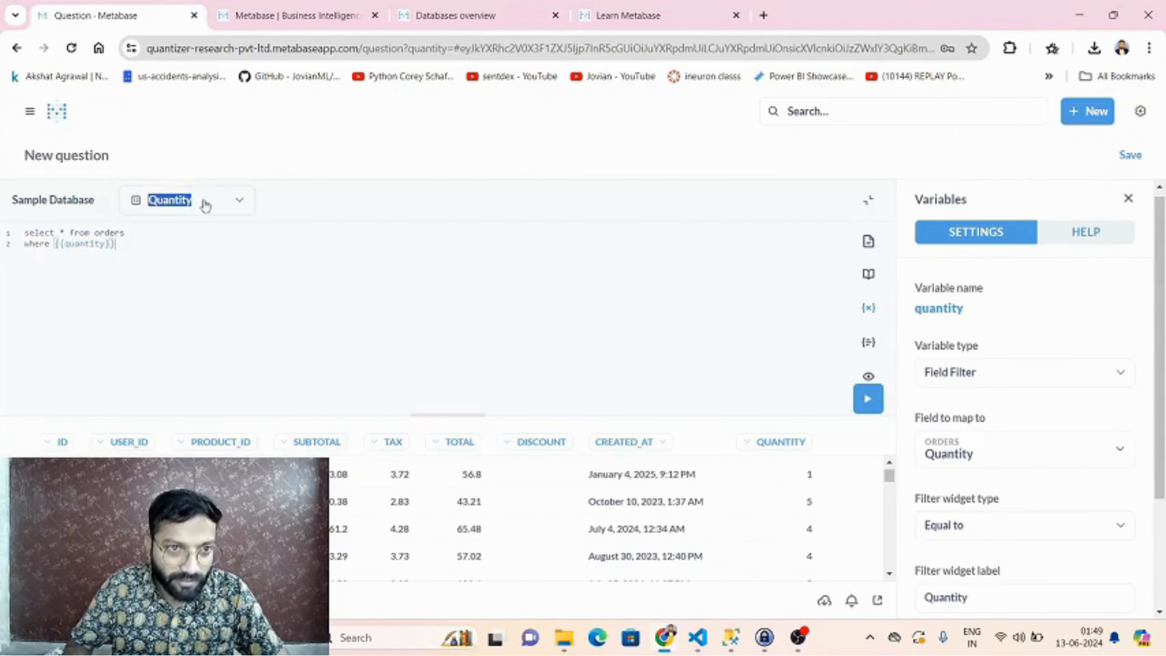
{"action": "left_click", "coordinate": [236, 203]}
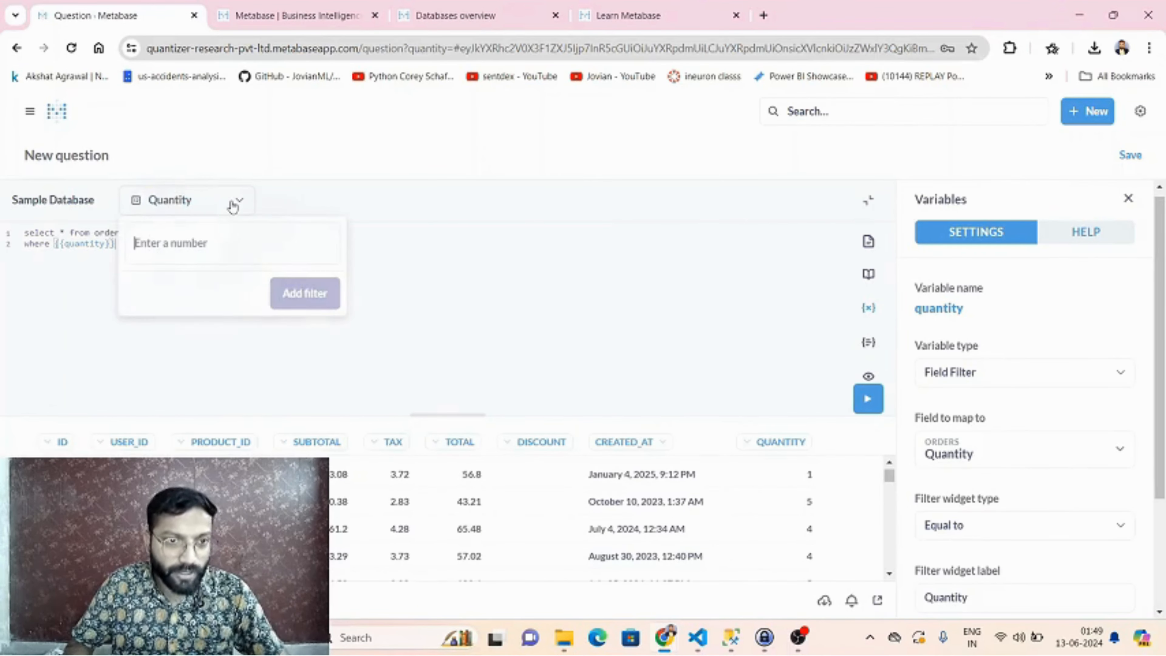
{"action": "left_click", "coordinate": [208, 250]}
{"action": "type", "text": "5"}
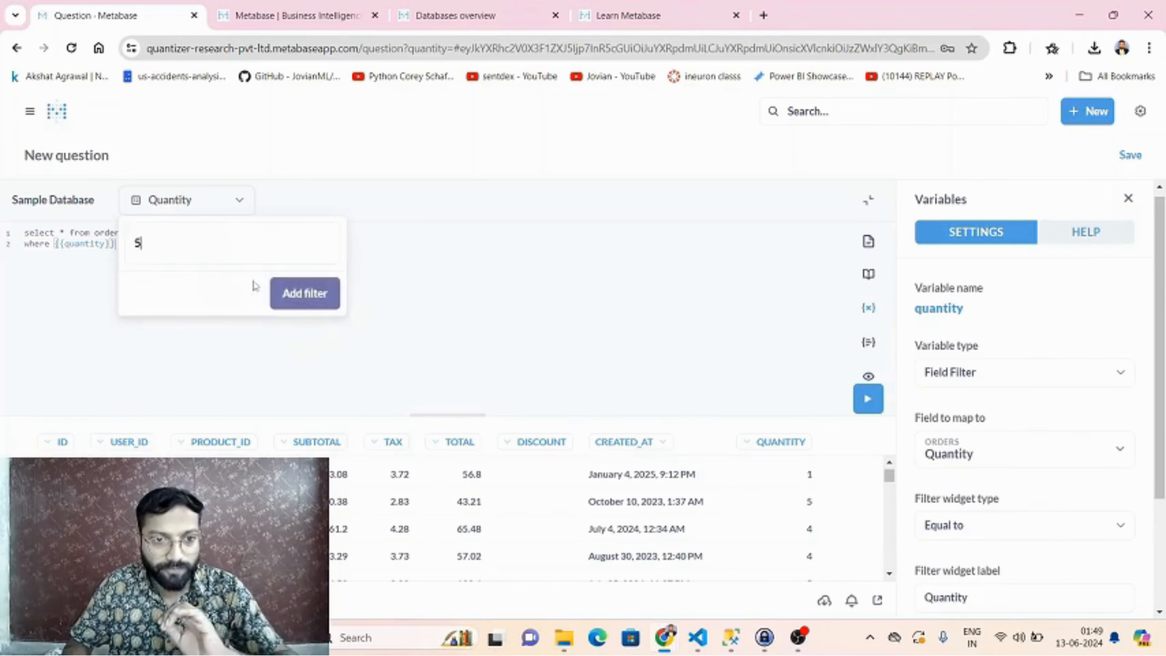
{"action": "left_click", "coordinate": [308, 297]}
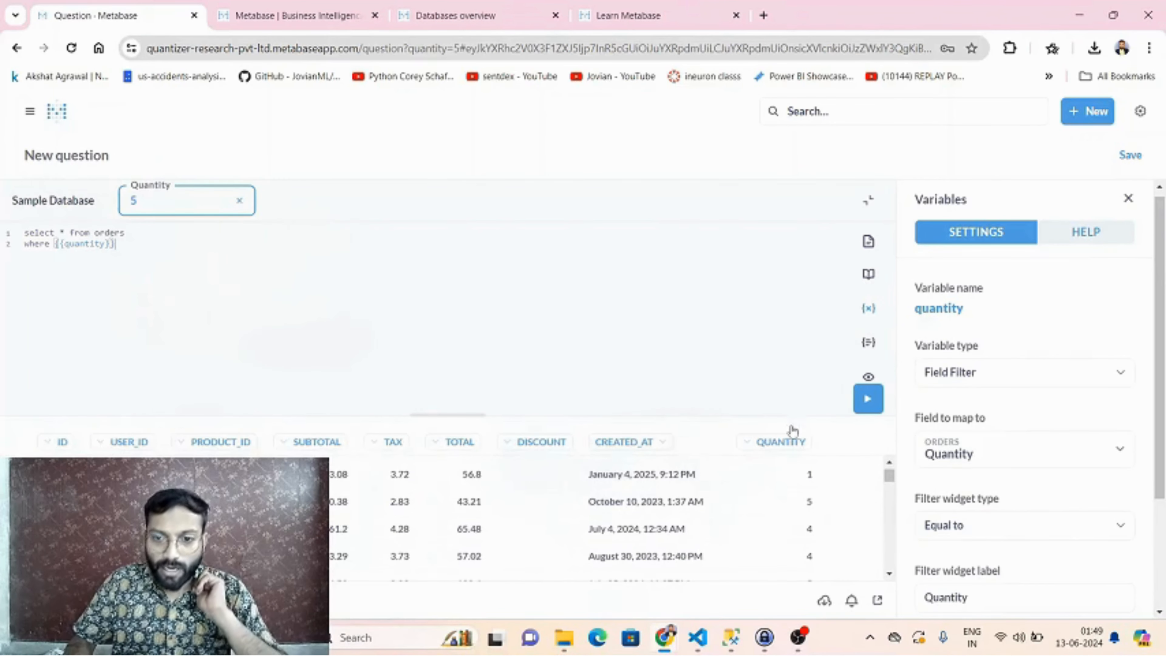
{"action": "left_click", "coordinate": [868, 398]}
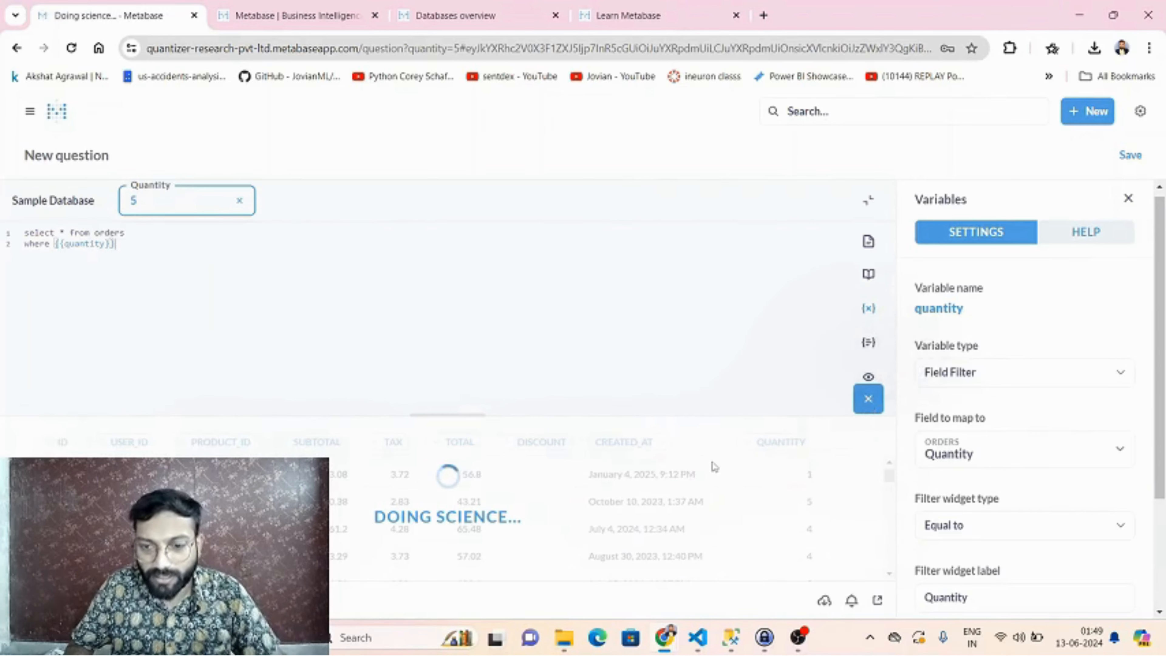
{"action": "scroll", "coordinate": [807, 505], "scroll_direction": "down", "scroll_amount": 5}
{"action": "scroll", "coordinate": [807, 535], "scroll_direction": "down", "scroll_amount": 6}
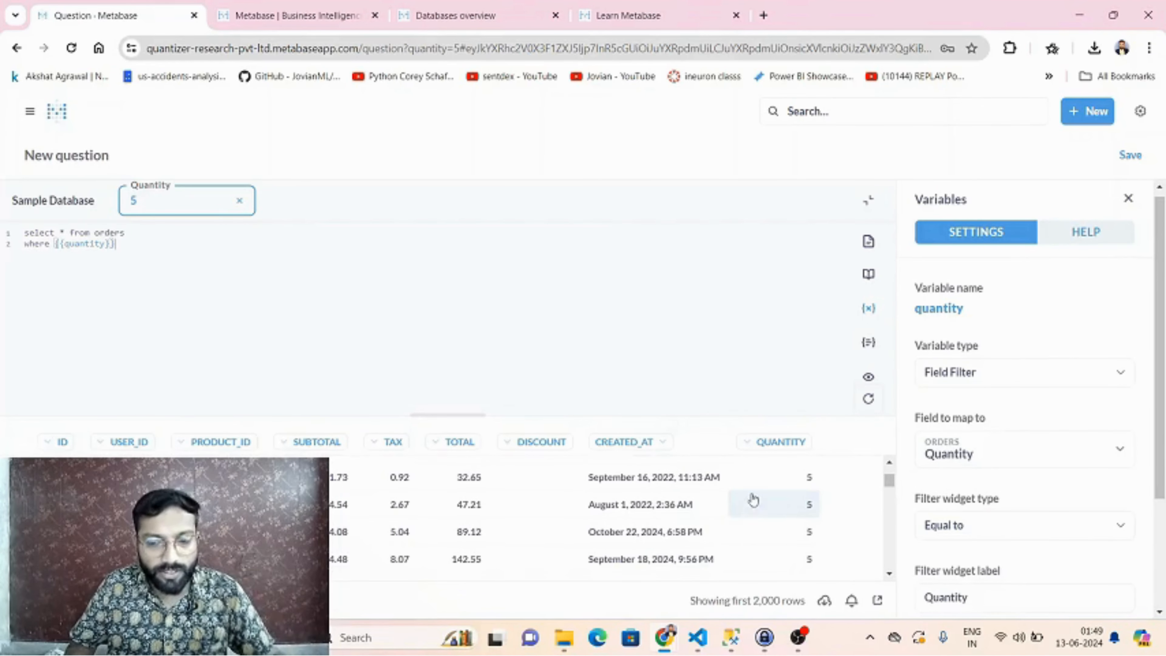
{"action": "scroll", "coordinate": [765, 514], "scroll_direction": "down", "scroll_amount": 10}
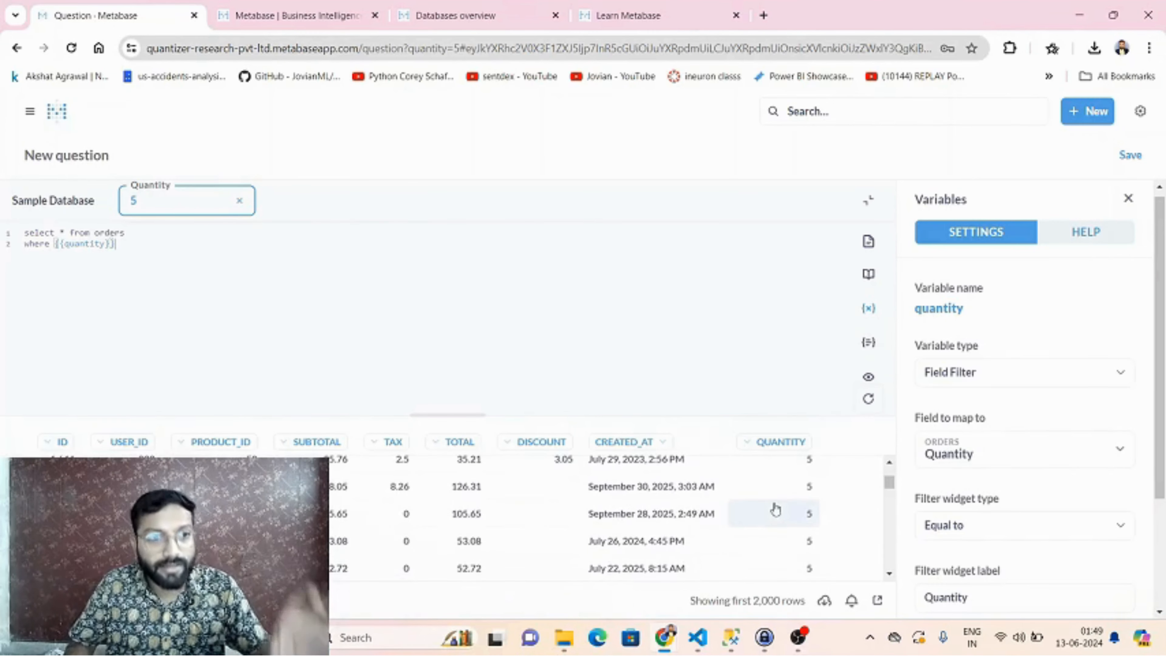
Review the comparison options offered for the Quantity filter's widget type
{"action": "scroll", "coordinate": [982, 395], "scroll_direction": "down", "scroll_amount": 3}
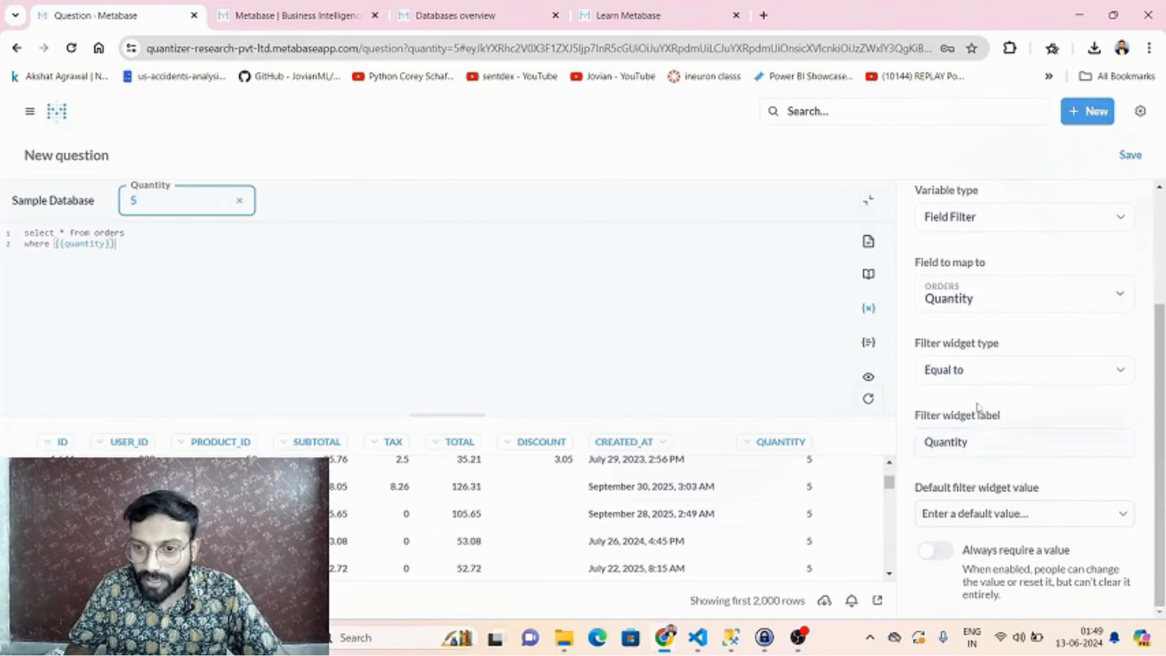
{"action": "left_click", "coordinate": [979, 379]}
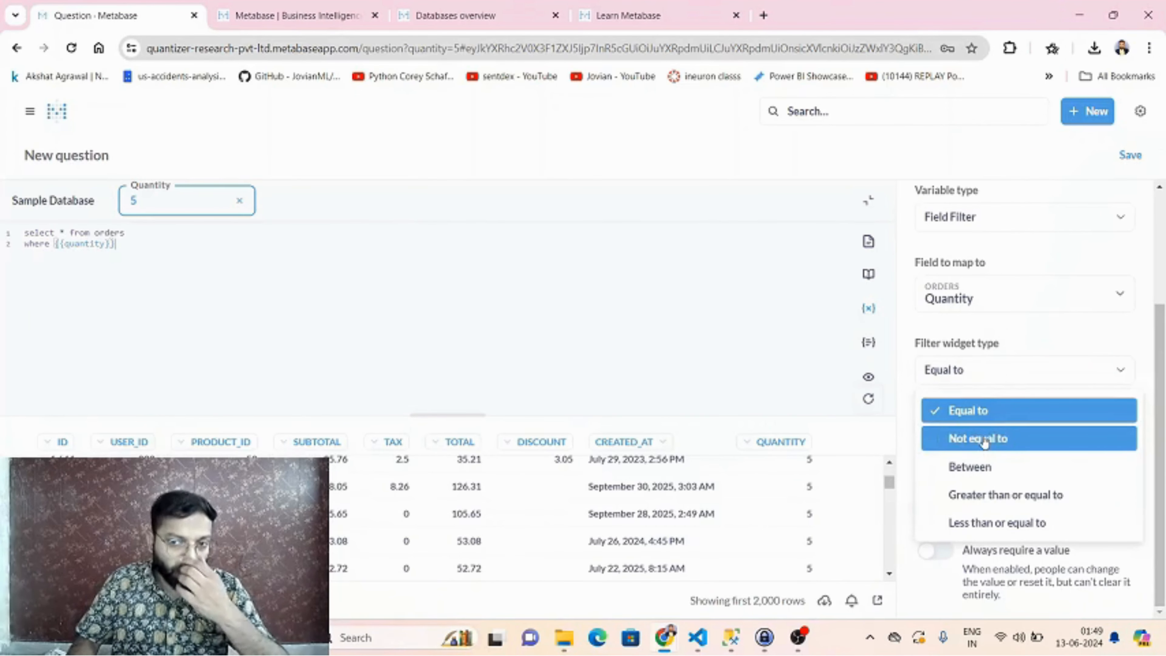
{"action": "left_click", "coordinate": [619, 326]}
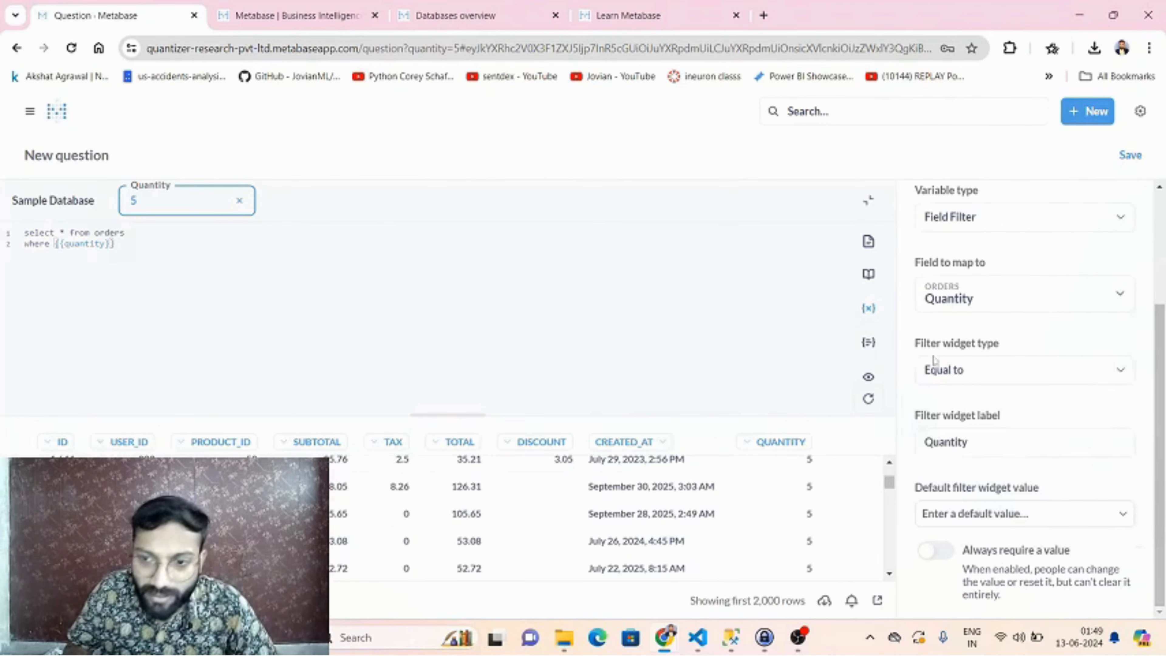
{"action": "left_click", "coordinate": [943, 373]}
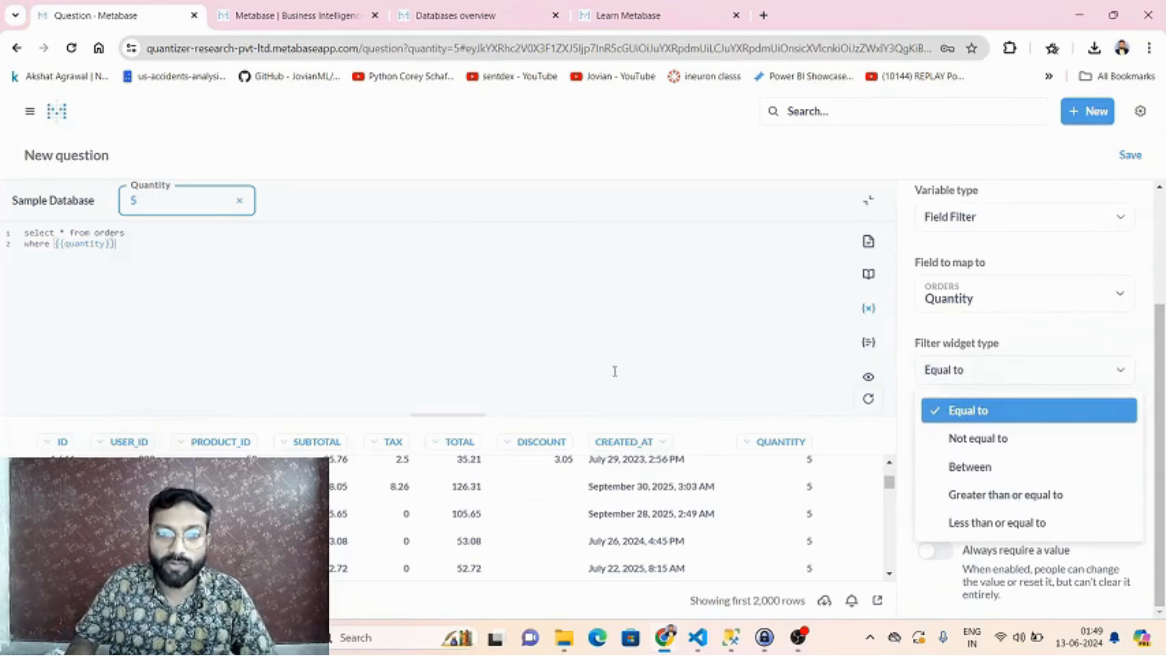
{"action": "left_click", "coordinate": [255, 264]}
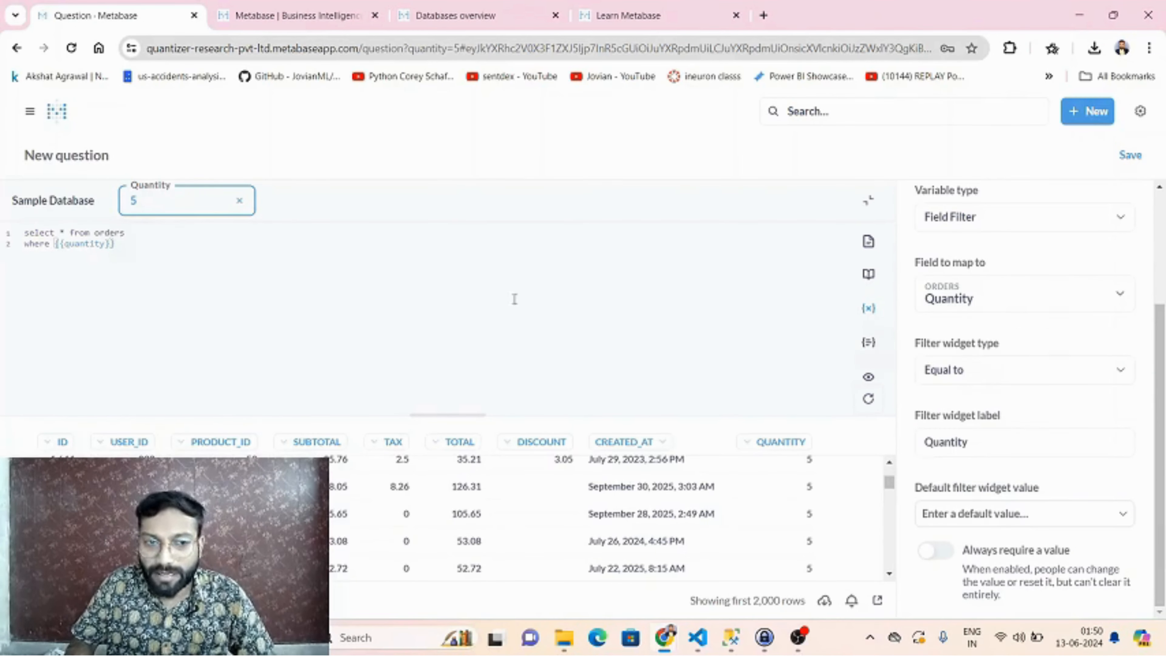
Set the Quantity filter's widget type to Not equal to with the value 5, then run the query and look through the returned orders
{"action": "left_click", "coordinate": [973, 379]}
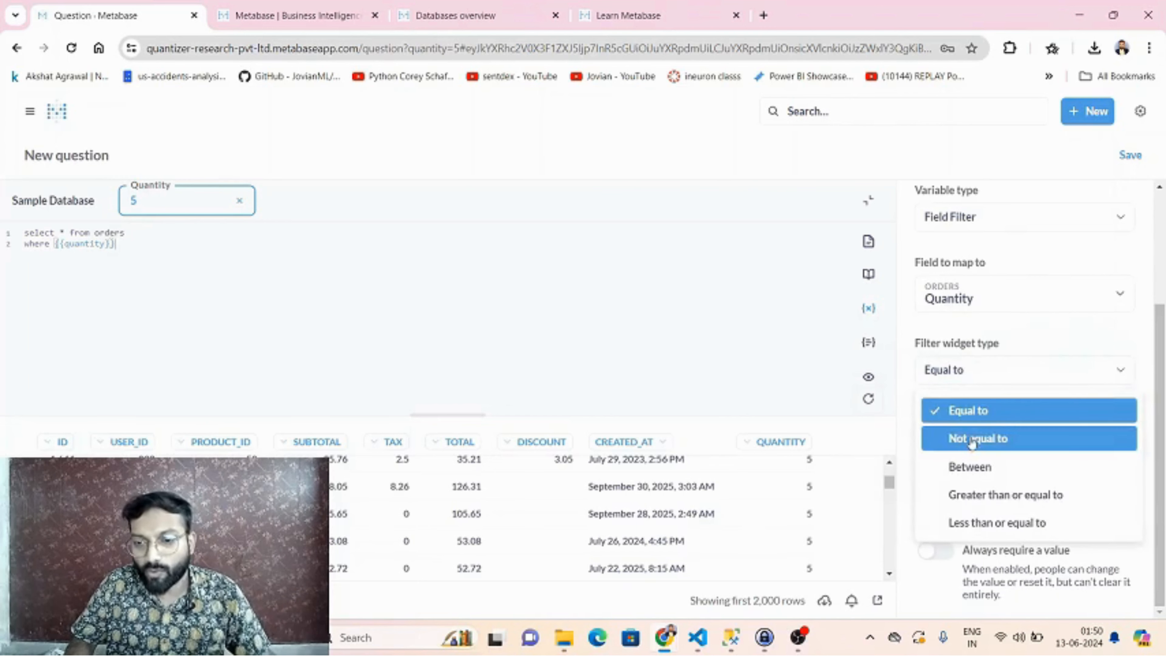
{"action": "left_click", "coordinate": [962, 438]}
{"action": "left_click", "coordinate": [188, 208]}
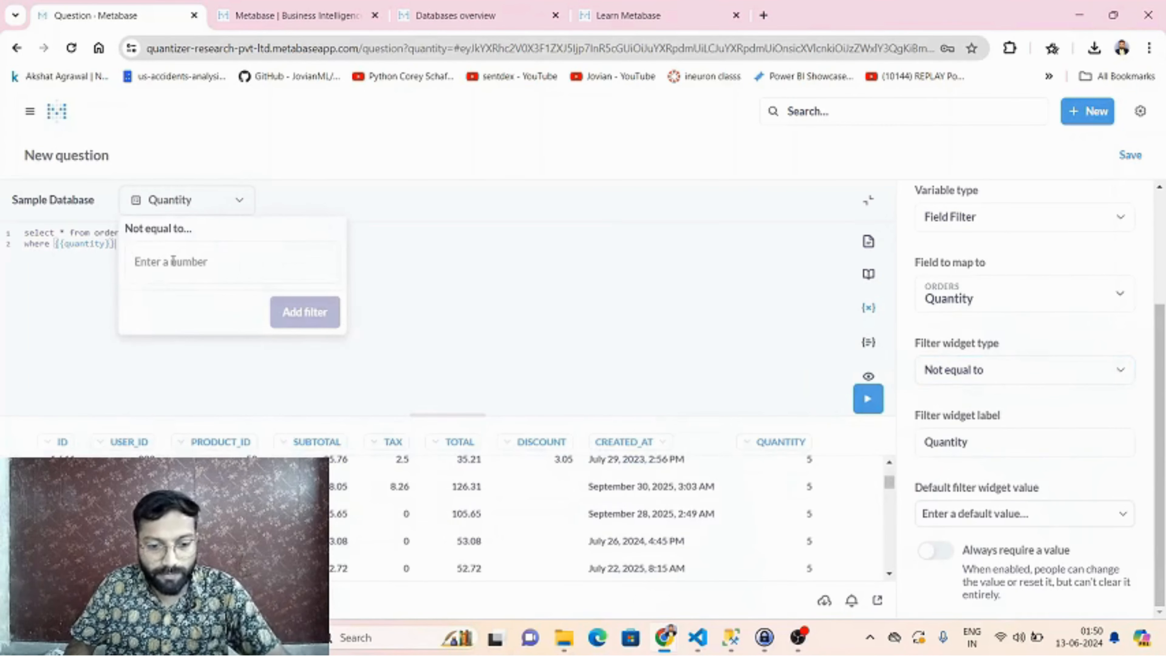
{"action": "type", "text": "5"}
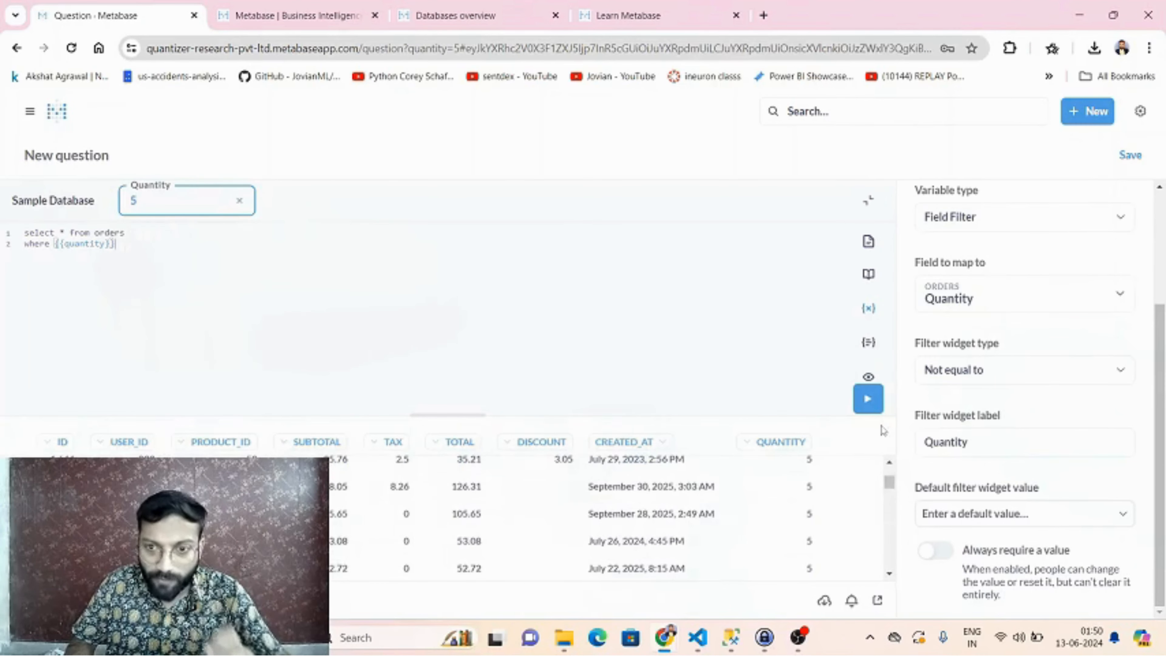
{"action": "left_click", "coordinate": [868, 398]}
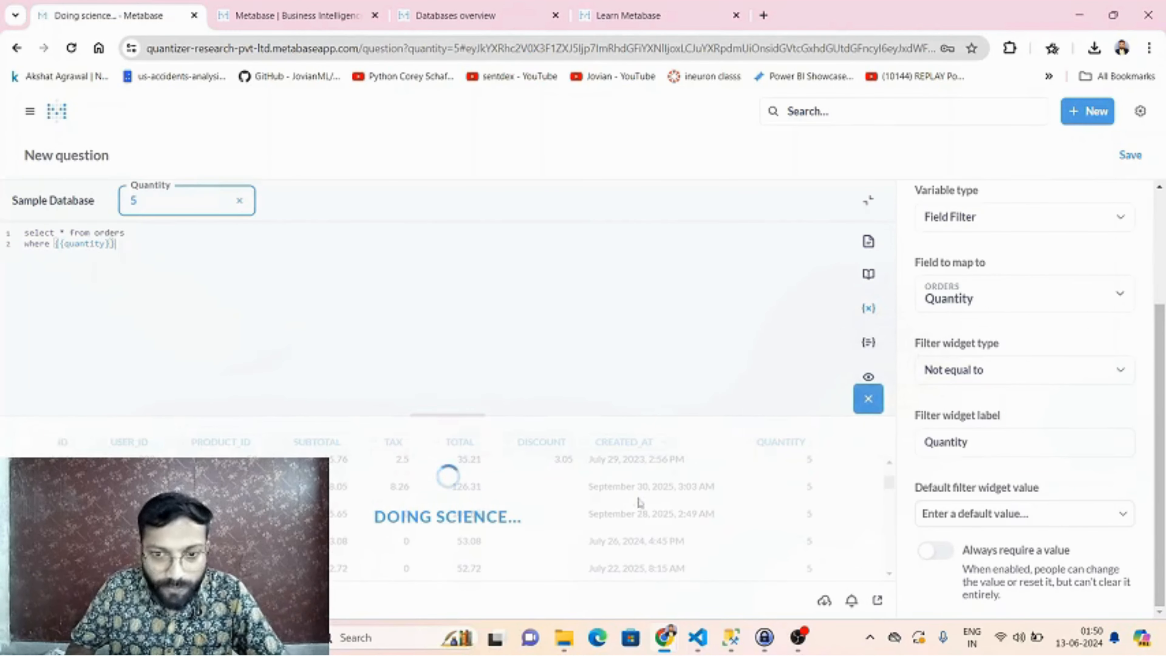
{"action": "scroll", "coordinate": [780, 505], "scroll_direction": "down", "scroll_amount": 5}
{"action": "scroll", "coordinate": [788, 510], "scroll_direction": "down", "scroll_amount": 6}
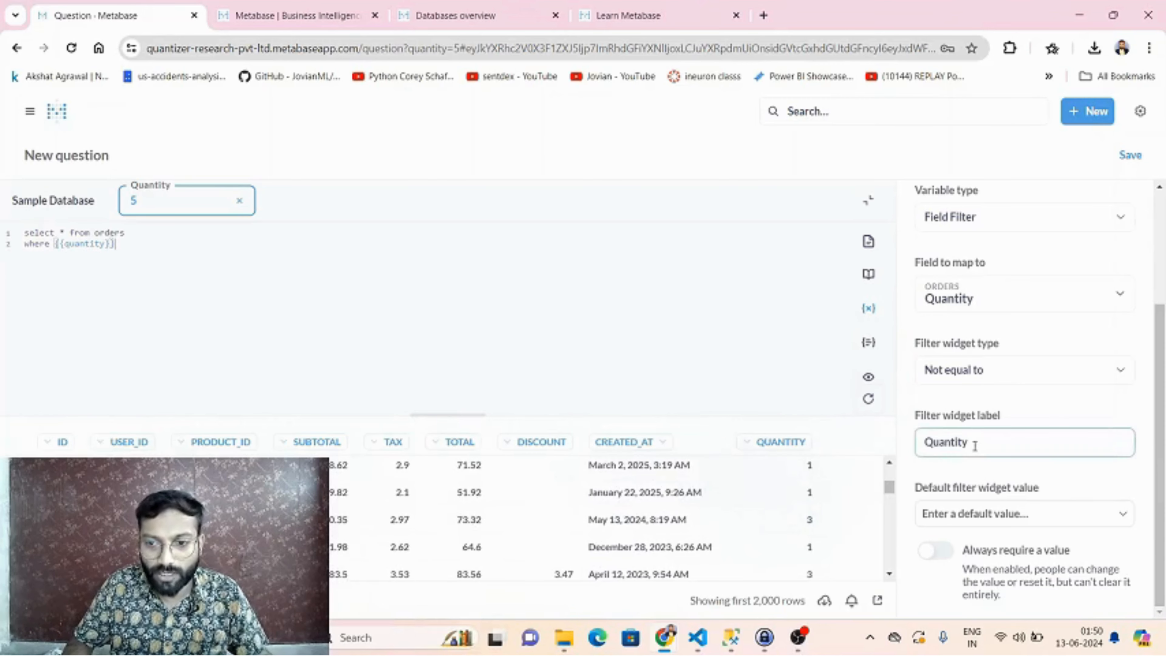
Look over the remaining widget type choices once more while the Quantity filter uses Not equal to
{"action": "left_click", "coordinate": [972, 367]}
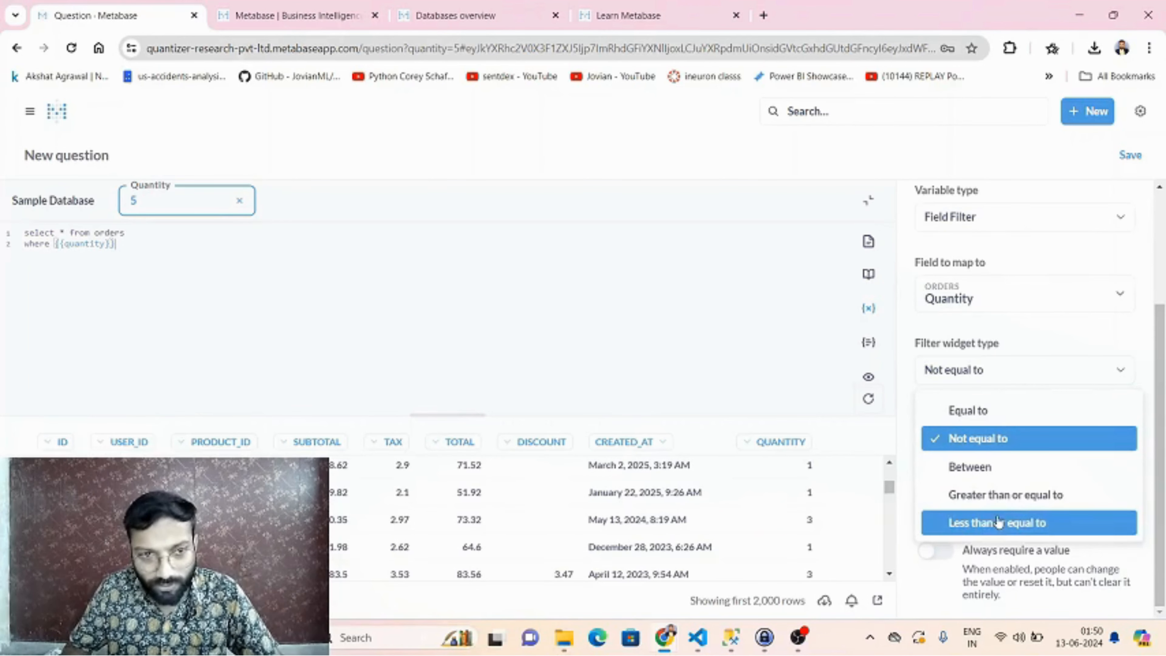
{"action": "left_click", "coordinate": [636, 343]}
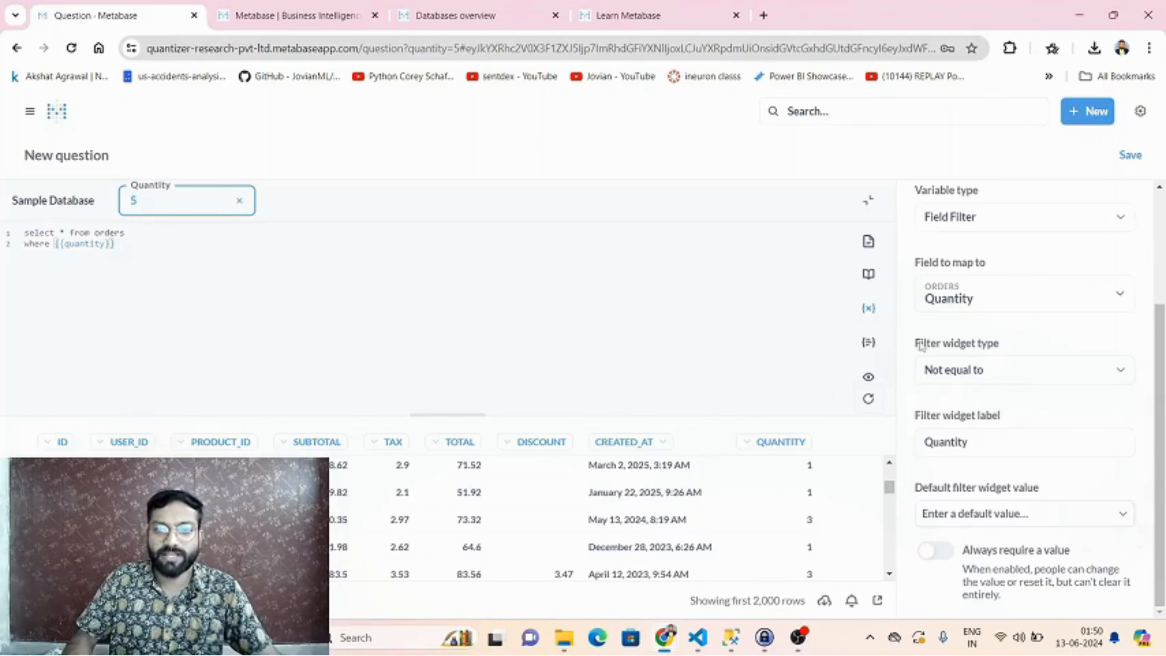
{"action": "left_click_drag", "start_coordinate": [920, 345], "coordinate": [996, 347]}
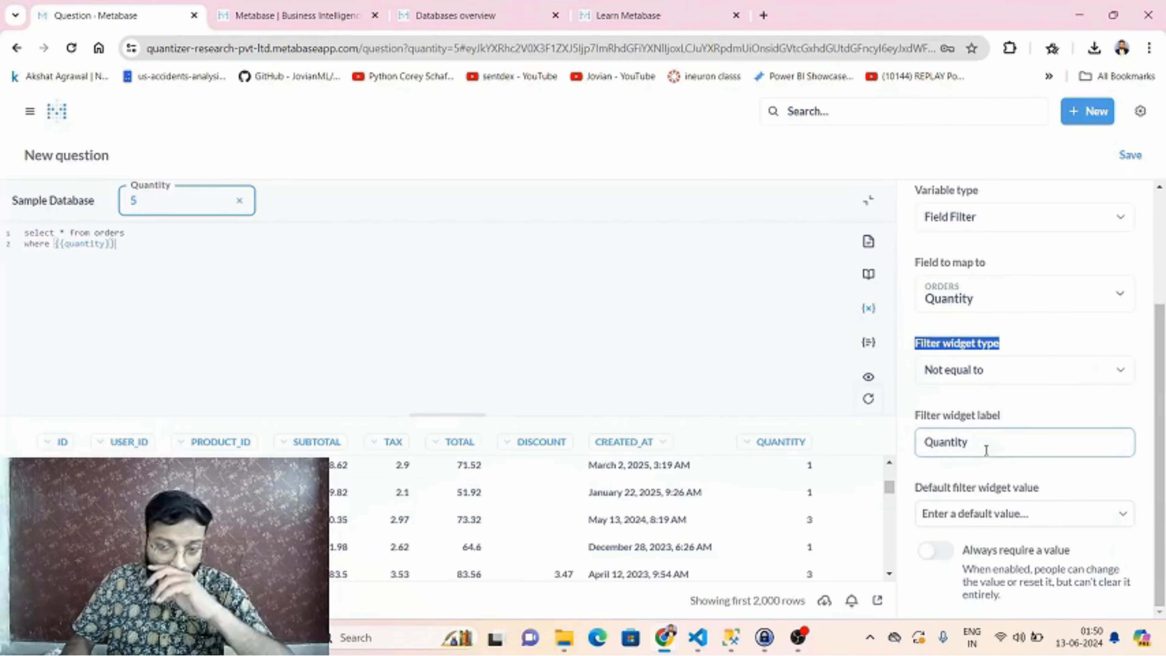
Change the quantity variable's filter widget label to "Quantity Filter" and compare it with the label shown on the filter above the query
{"action": "left_click_drag", "start_coordinate": [942, 415], "coordinate": [1004, 418]}
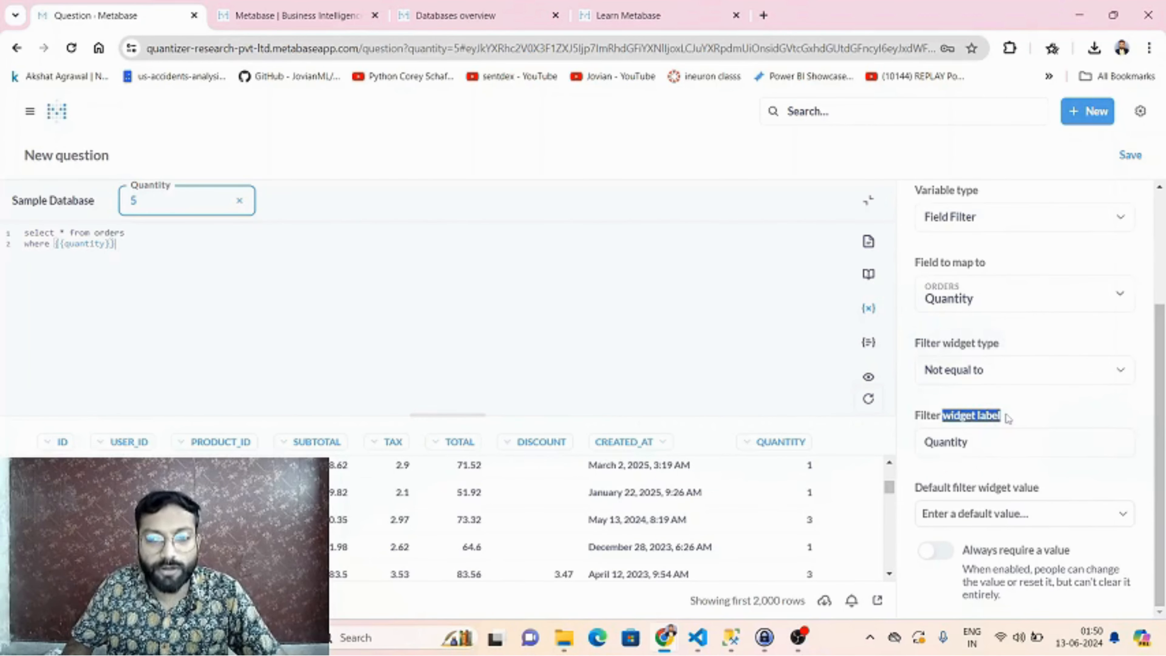
{"action": "double_click", "coordinate": [982, 449]}
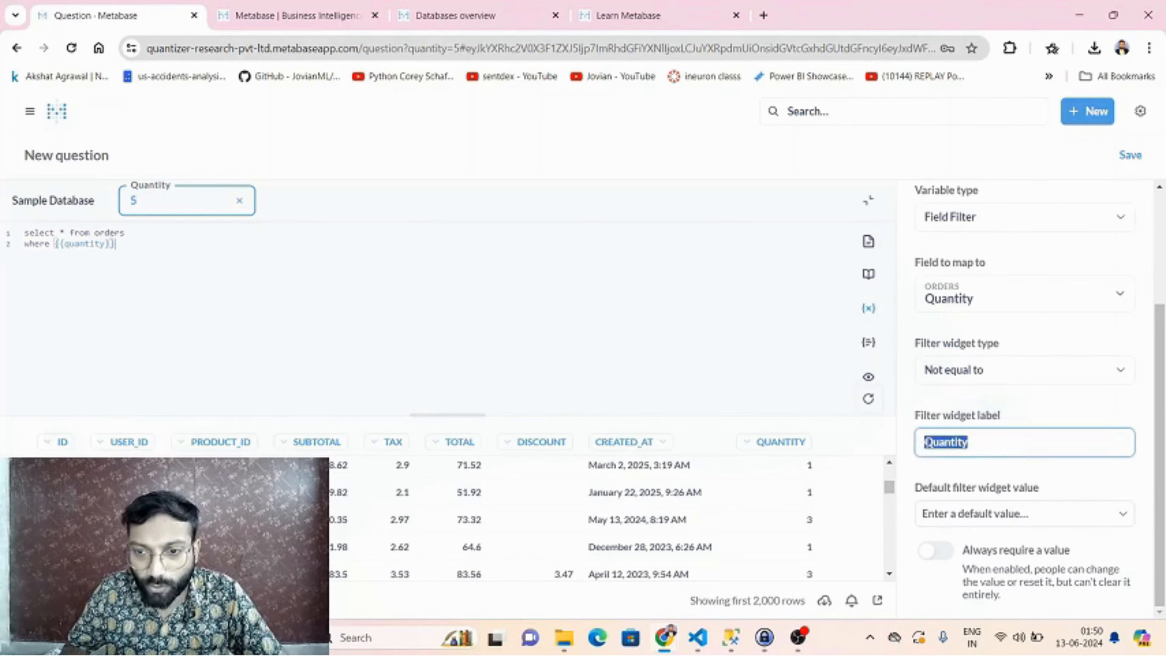
{"action": "left_click", "coordinate": [991, 444]}
{"action": "type", "text": "Fil"}
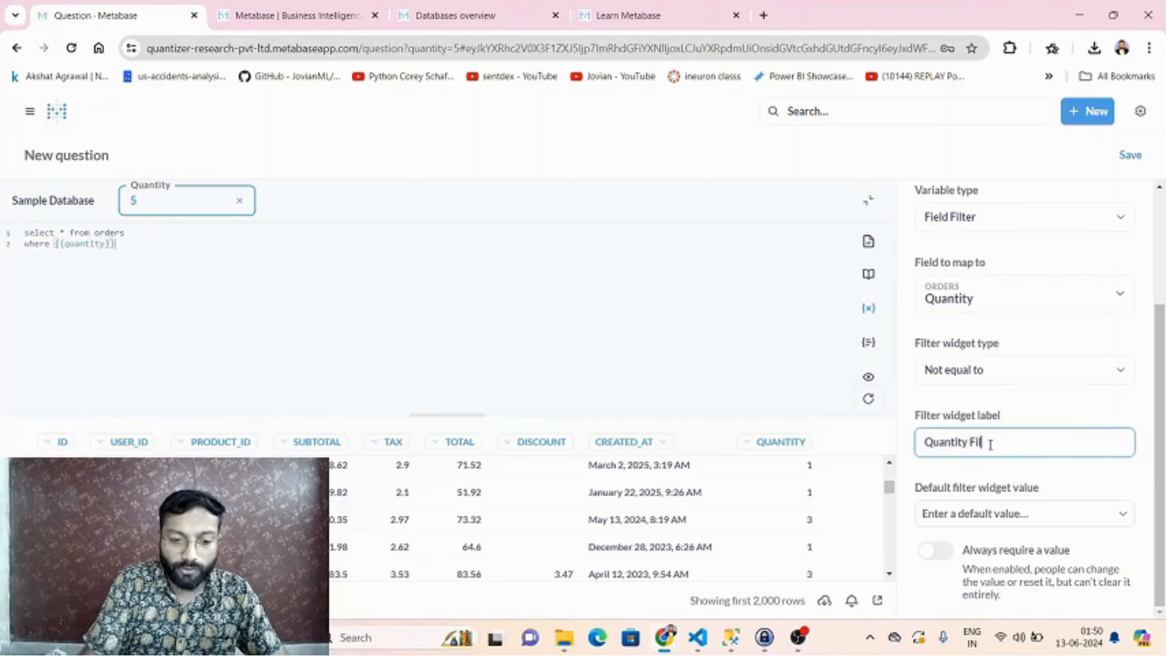
{"action": "type", "text": "ter"}
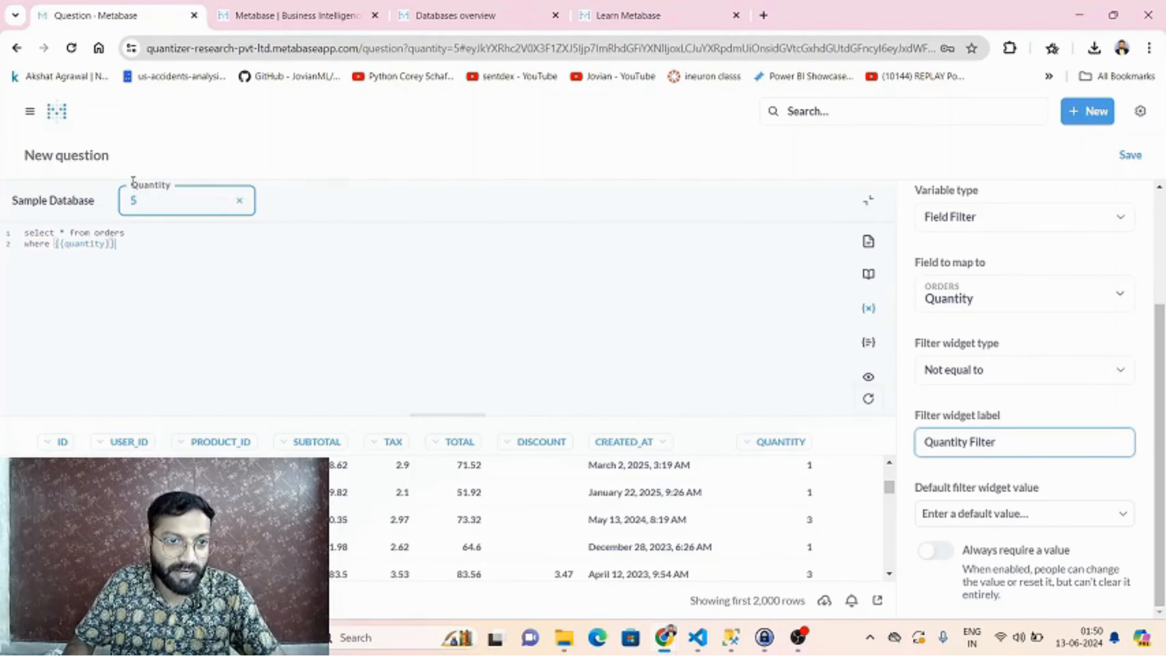
{"action": "left_click_drag", "start_coordinate": [133, 181], "coordinate": [167, 184]}
{"action": "left_click", "coordinate": [1004, 442]}
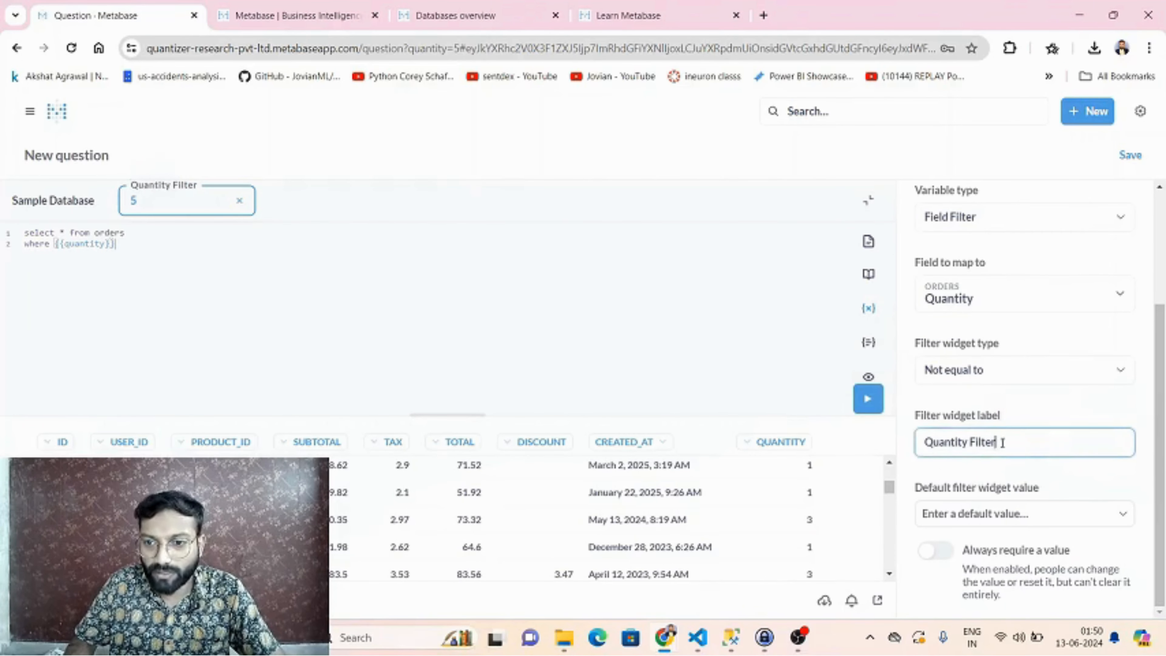
{"action": "left_click_drag", "start_coordinate": [1004, 442], "coordinate": [904, 438]}
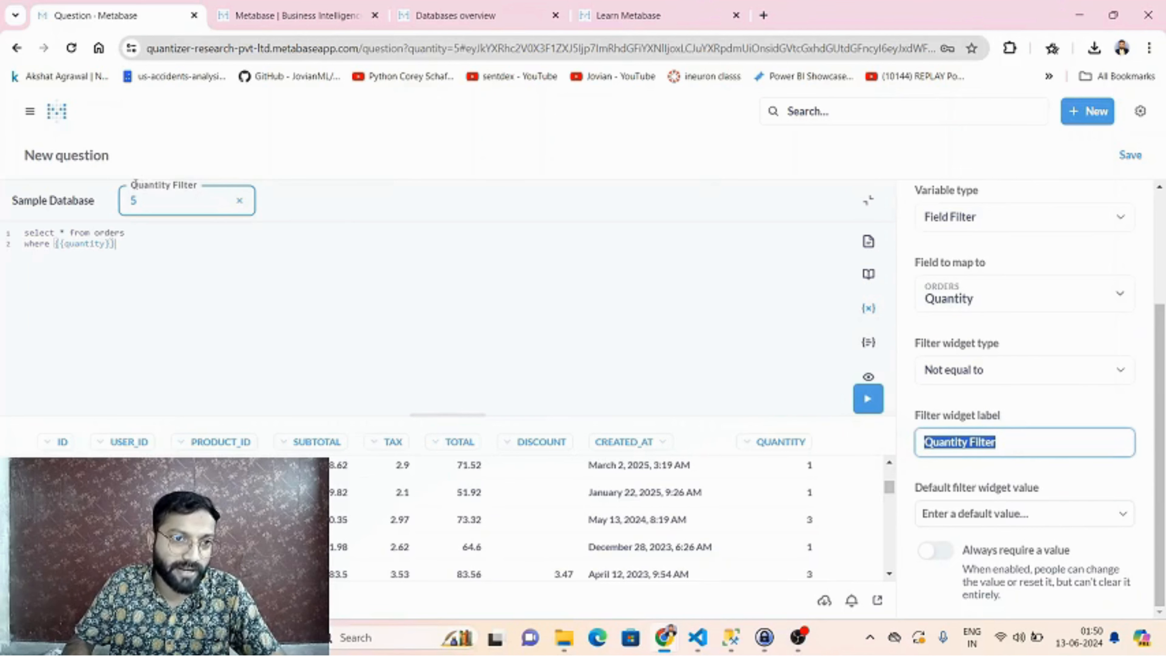
{"action": "left_click_drag", "start_coordinate": [135, 182], "coordinate": [194, 186]}
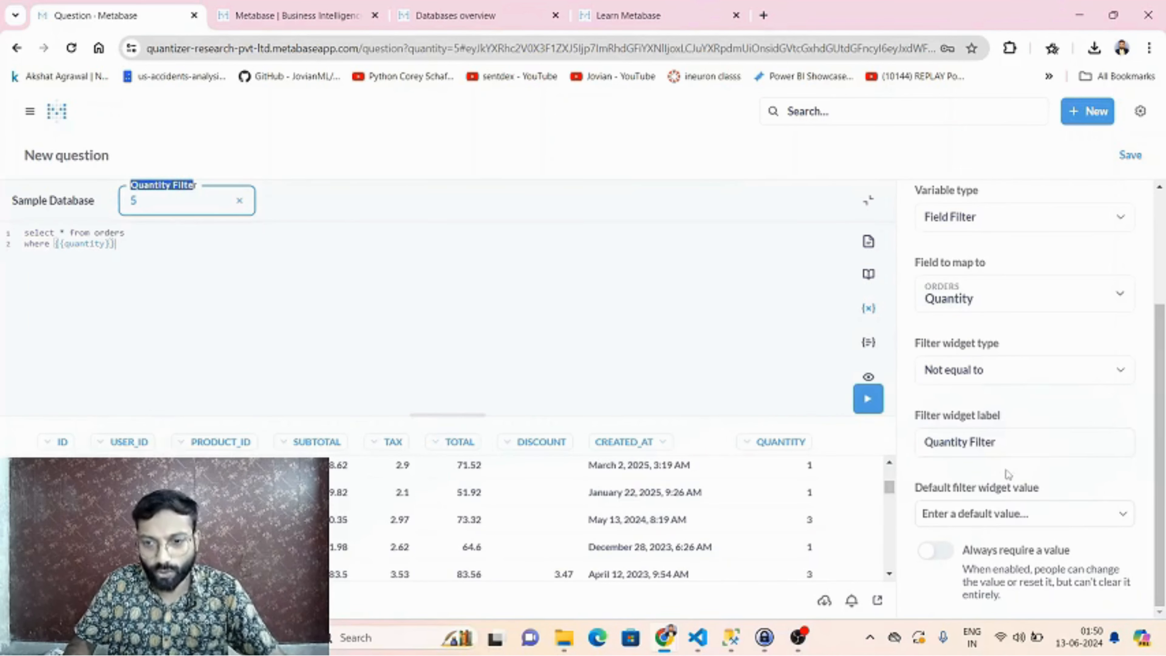
Extend the query's where clause with "and {{tax}}" to add a second variable
{"action": "left_click", "coordinate": [498, 321]}
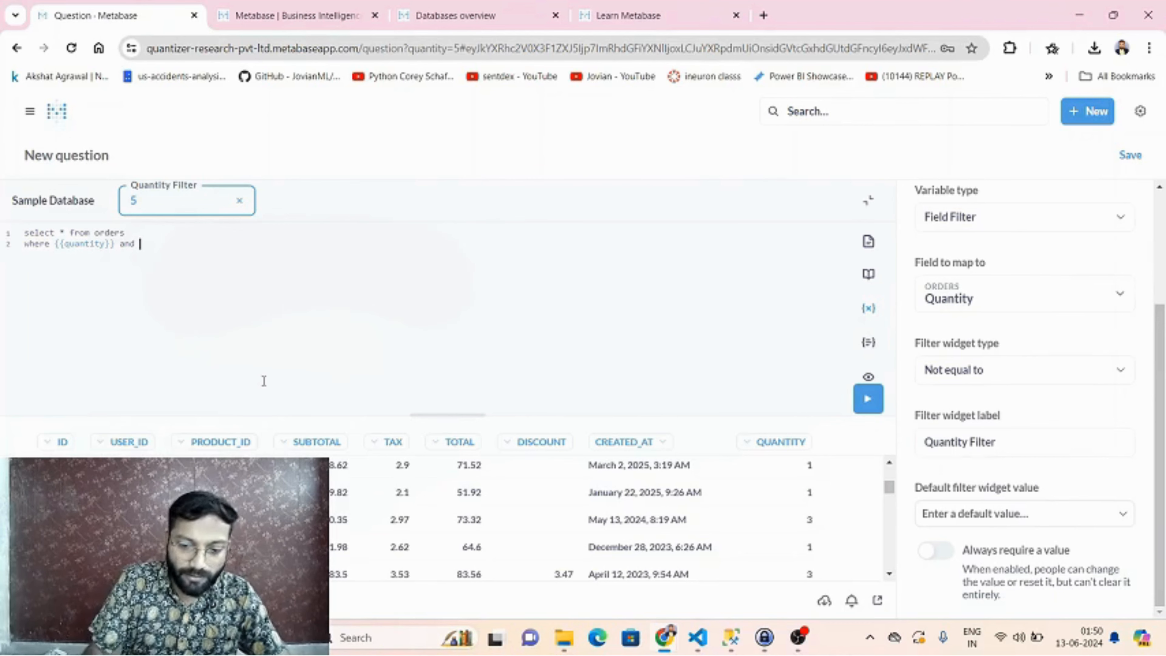
{"action": "type", "text": "{{"}
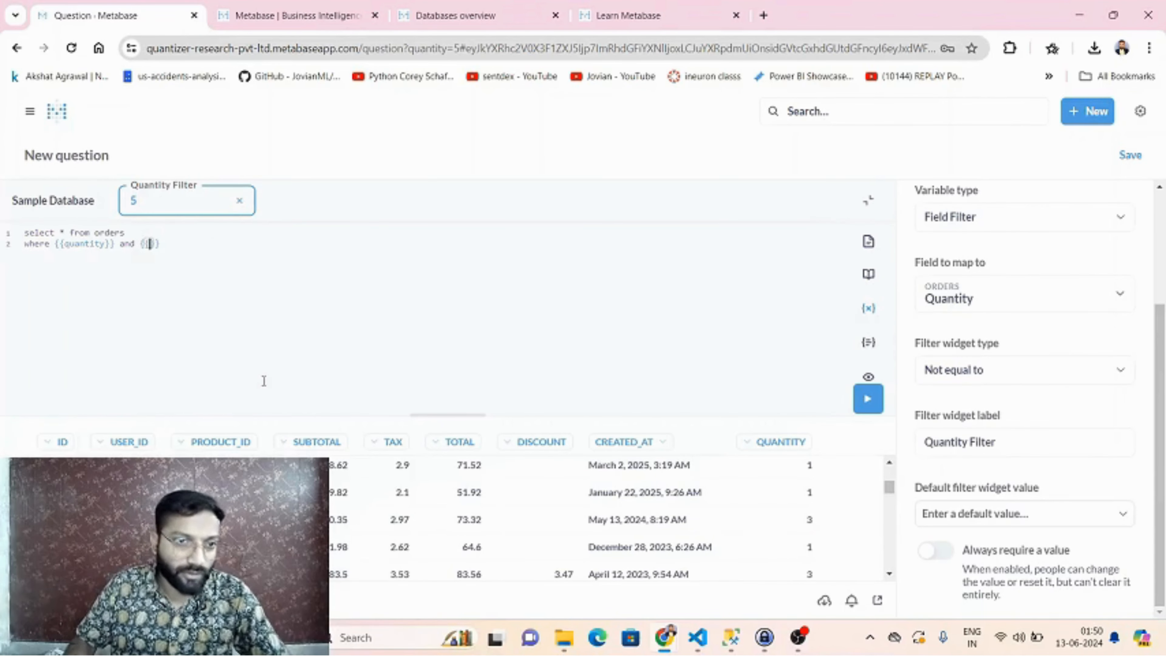
{"action": "type", "text": "tax"}
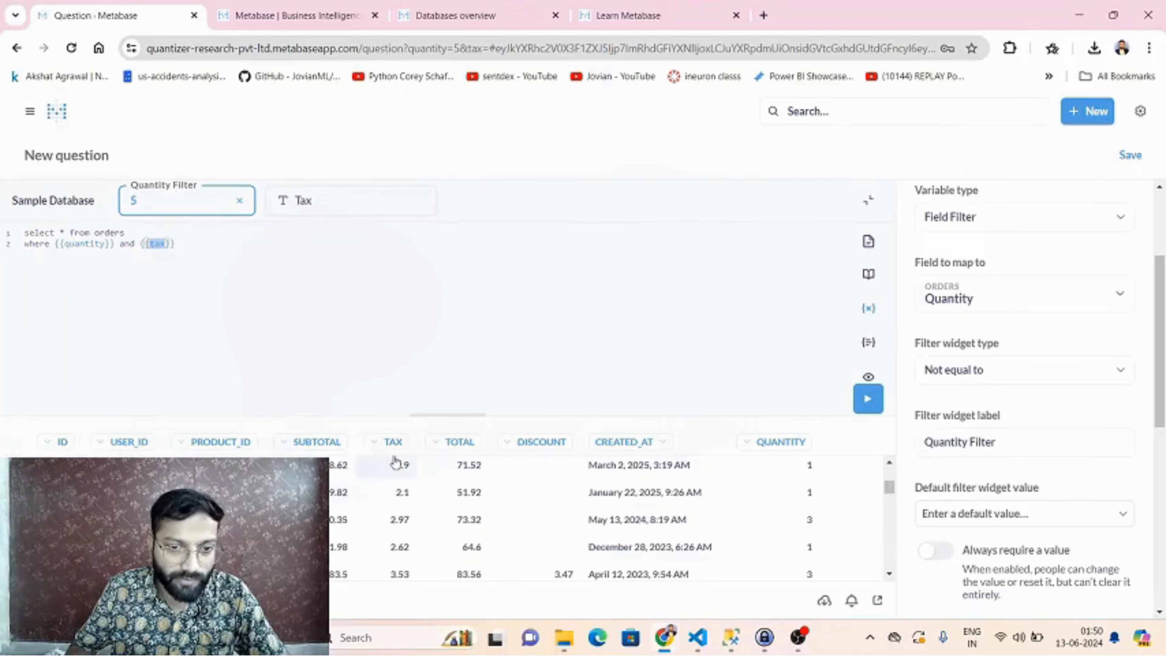
{"action": "left_click", "coordinate": [245, 278]}
Run the query with the tax variable left empty, read the response, and check the Tax input above the query
{"action": "left_click", "coordinate": [867, 399]}
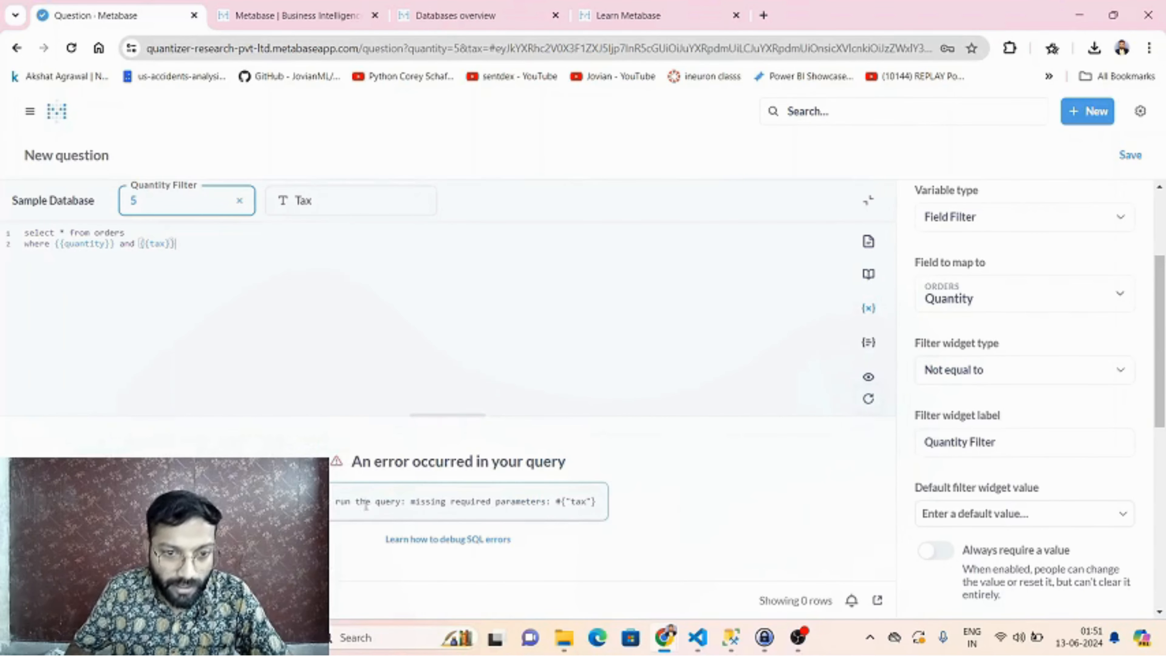
{"action": "left_click_drag", "start_coordinate": [333, 501], "coordinate": [600, 509]}
{"action": "left_click", "coordinate": [226, 290]}
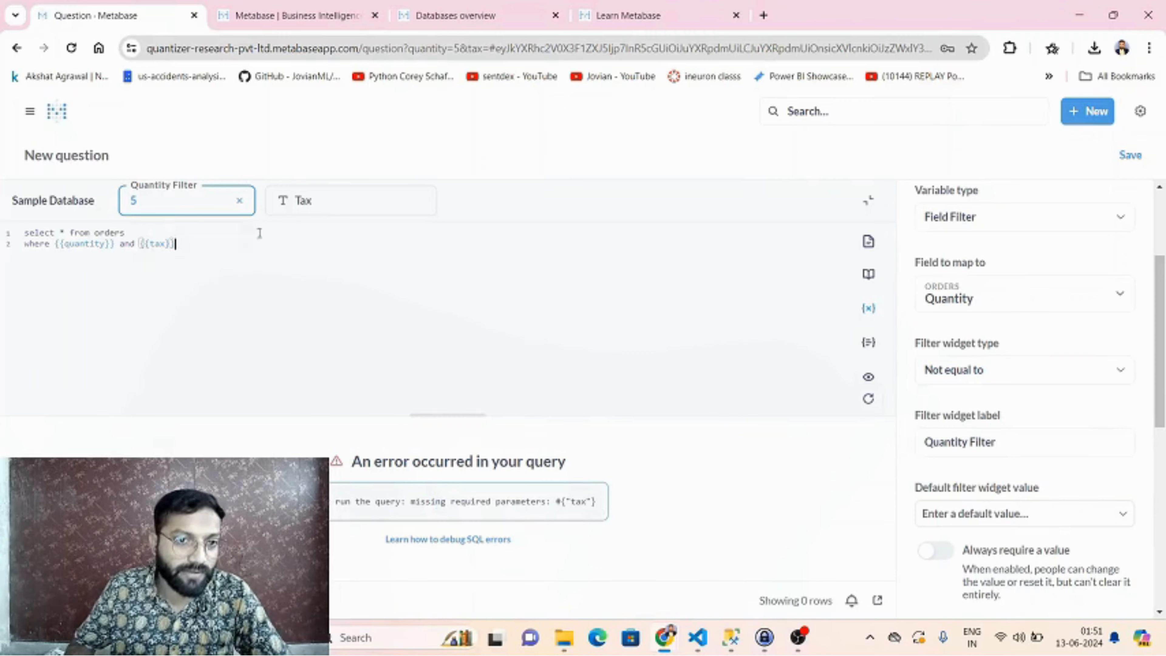
{"action": "left_click", "coordinate": [312, 200]}
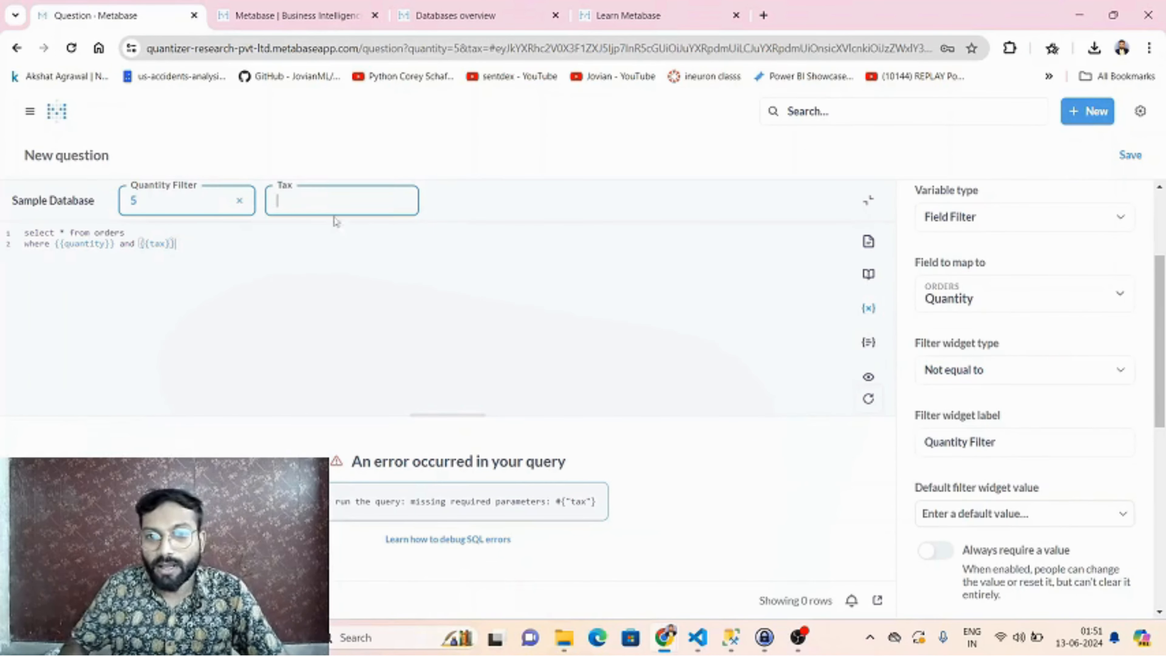
{"action": "left_click", "coordinate": [312, 302]}
Examine the variable settings below quantity's to find the tax variable and check its name and options
{"action": "scroll", "coordinate": [1040, 388], "scroll_direction": "up", "scroll_amount": 3}
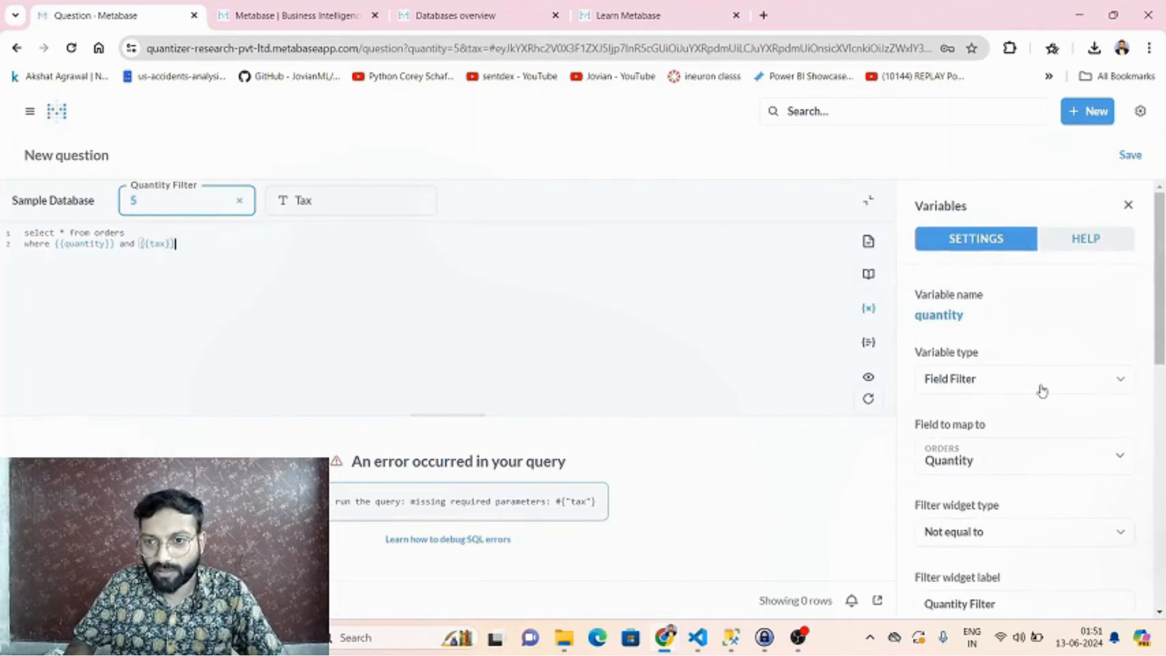
{"action": "scroll", "coordinate": [1043, 392], "scroll_direction": "down", "scroll_amount": 7}
{"action": "scroll", "coordinate": [1056, 421], "scroll_direction": "down", "scroll_amount": 3}
{"action": "scroll", "coordinate": [1041, 429], "scroll_direction": "up", "scroll_amount": 8}
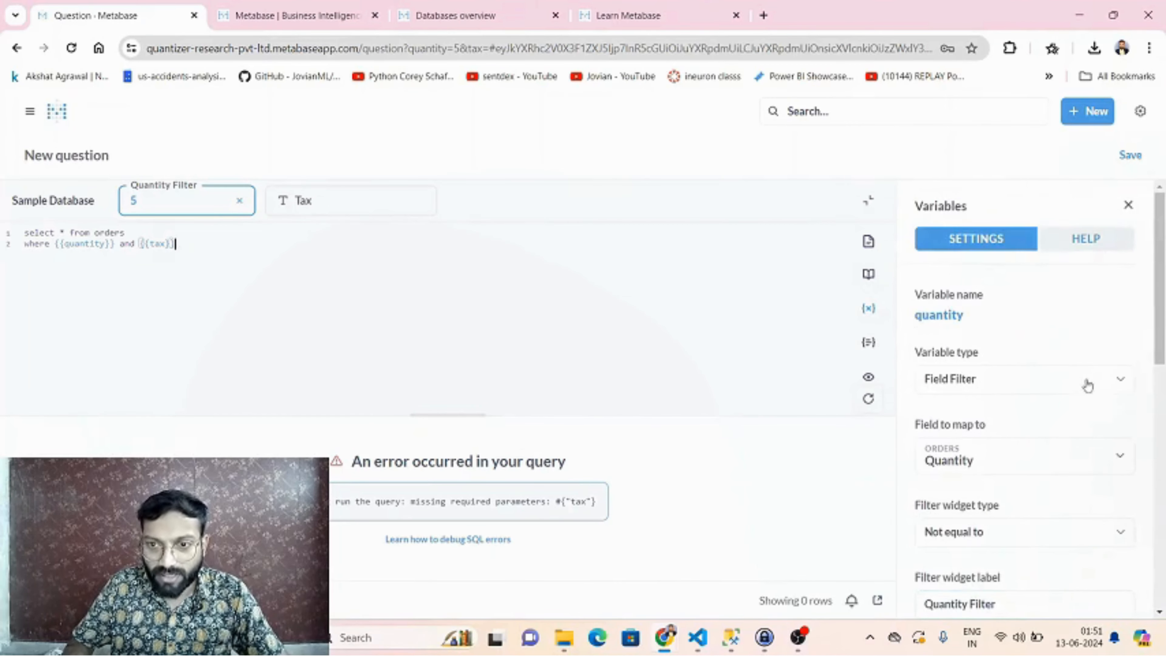
{"action": "scroll", "coordinate": [1083, 384], "scroll_direction": "down", "scroll_amount": 10}
{"action": "scroll", "coordinate": [969, 292], "scroll_direction": "up", "scroll_amount": 2}
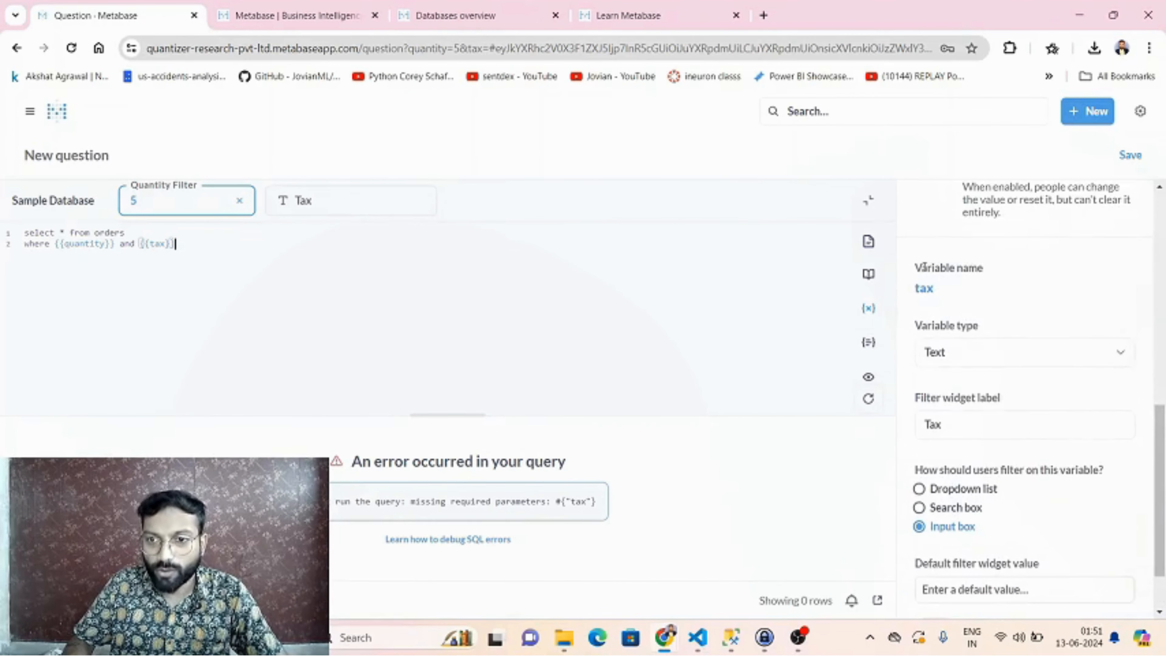
{"action": "left_click_drag", "start_coordinate": [918, 268], "coordinate": [976, 269]}
{"action": "double_click", "coordinate": [924, 288]}
{"action": "scroll", "coordinate": [957, 298], "scroll_direction": "down", "scroll_amount": 2}
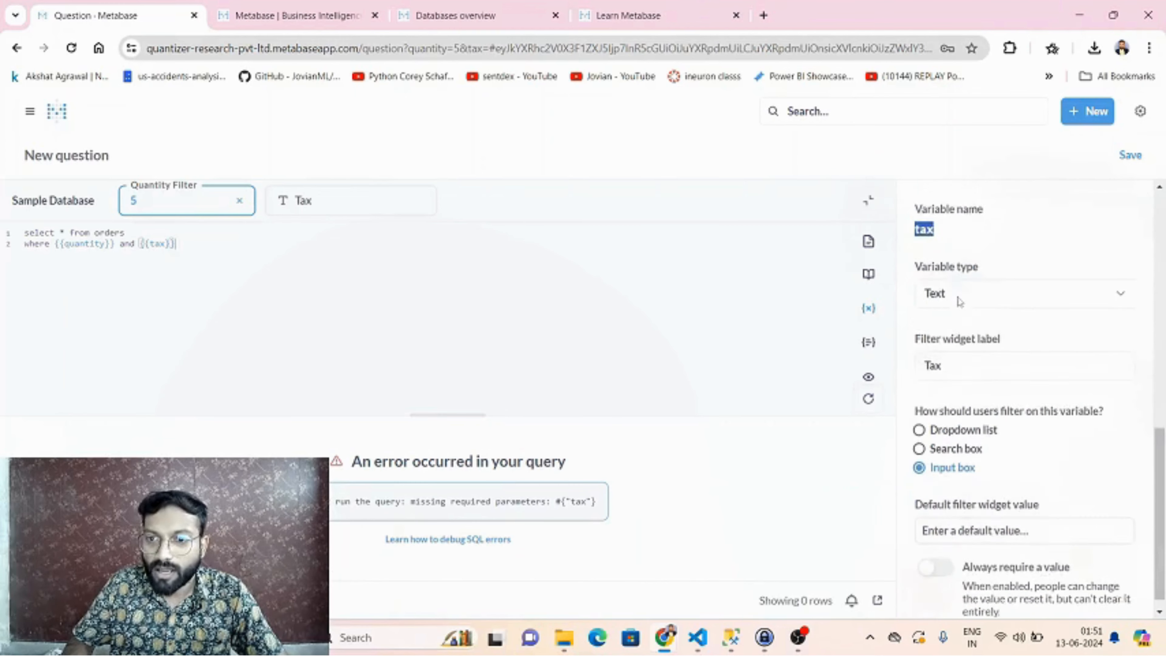
Set the tax variable's type to Field Filter, map it to the Tax field of the Orders table, and keep its widget type at Equal to
{"action": "left_click", "coordinate": [965, 290]}
{"action": "left_click", "coordinate": [969, 401]}
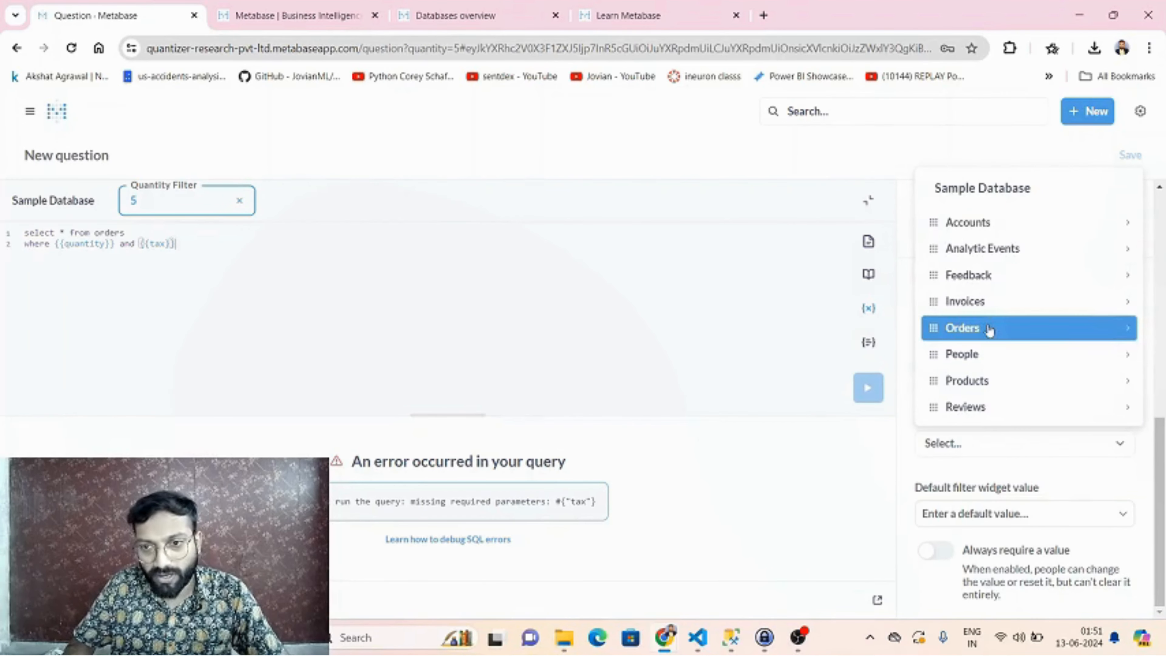
{"action": "left_click", "coordinate": [988, 330]}
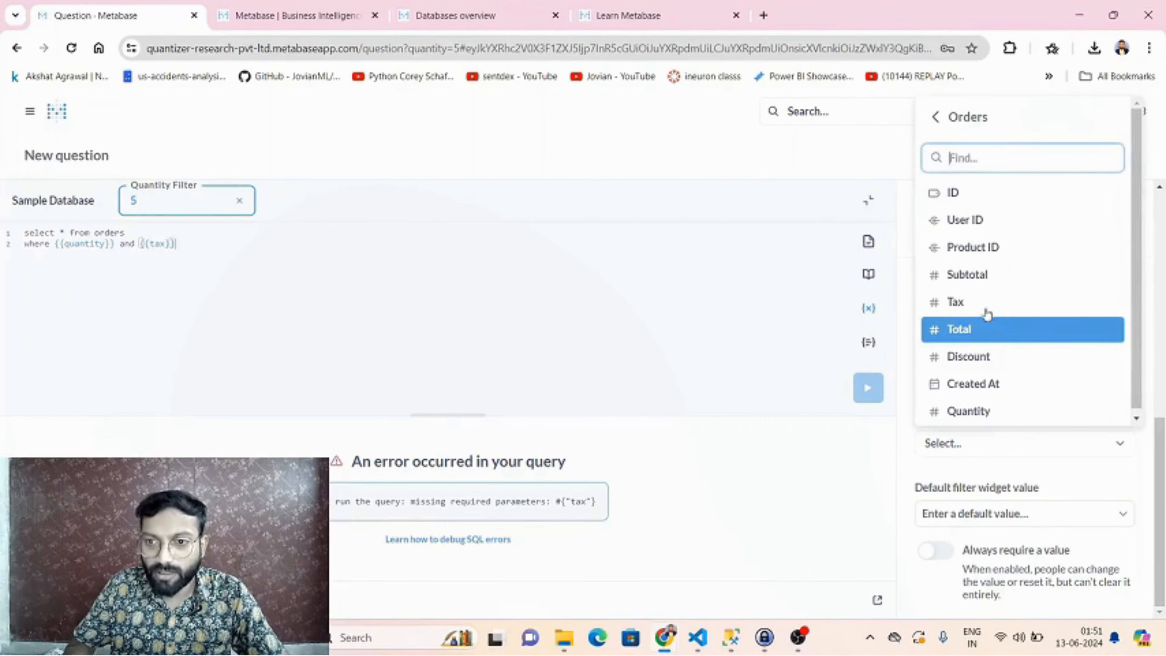
{"action": "left_click", "coordinate": [972, 303]}
{"action": "scroll", "coordinate": [977, 372], "scroll_direction": "down", "scroll_amount": 3}
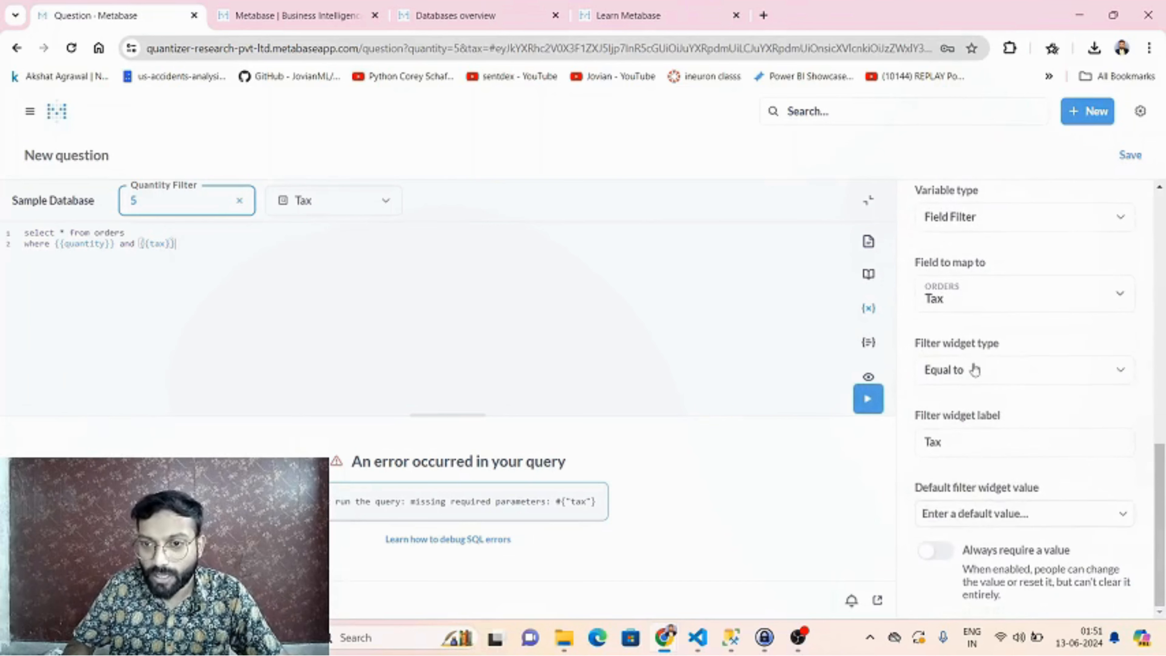
{"action": "left_click", "coordinate": [976, 369]}
{"action": "left_click", "coordinate": [1027, 340]}
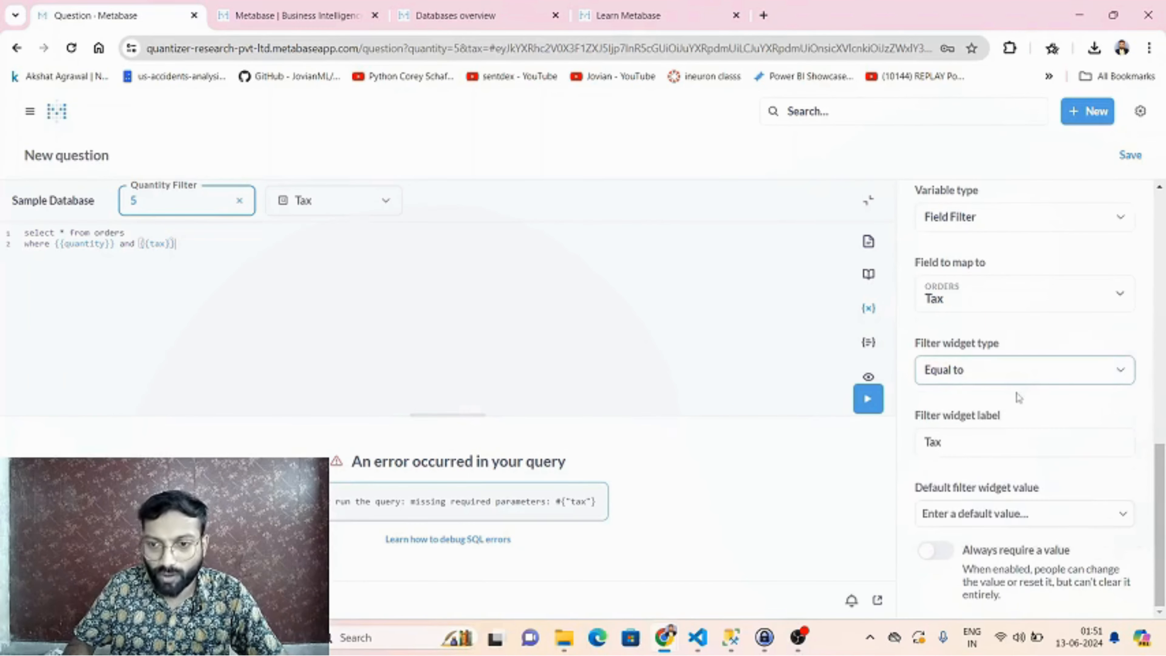
Change the tax variable's filter widget label to "Tax Filter" and run the query without a tax value
{"action": "left_click_drag", "start_coordinate": [982, 445], "coordinate": [925, 440]}
{"action": "left_click", "coordinate": [952, 438]}
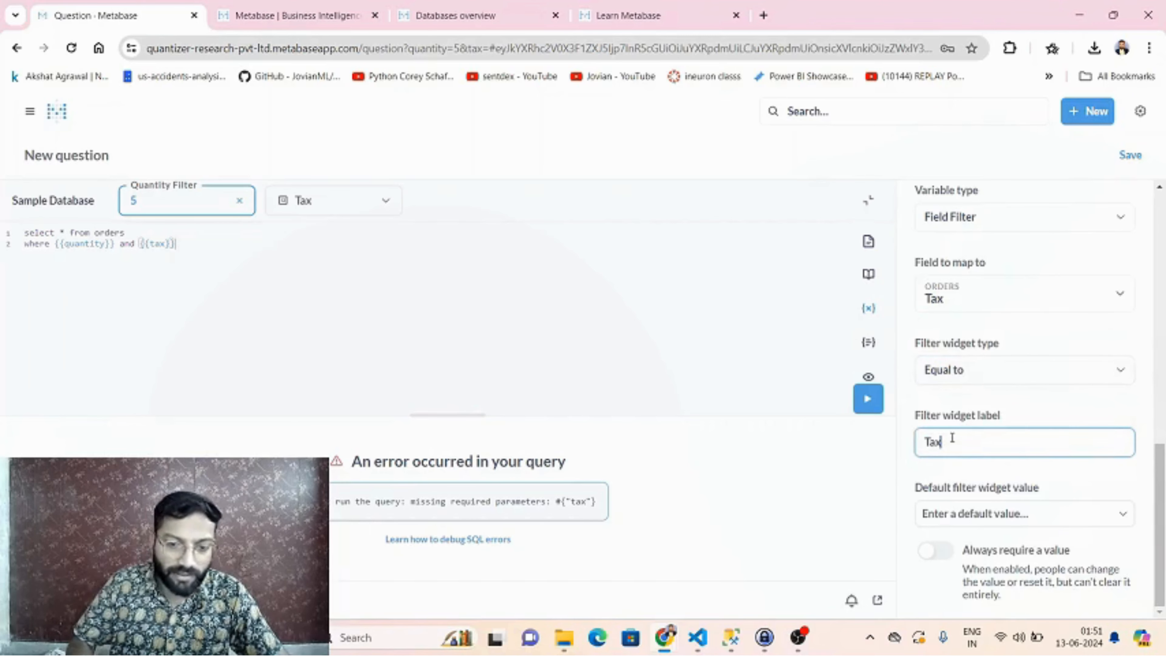
{"action": "type", "text": "Filter"}
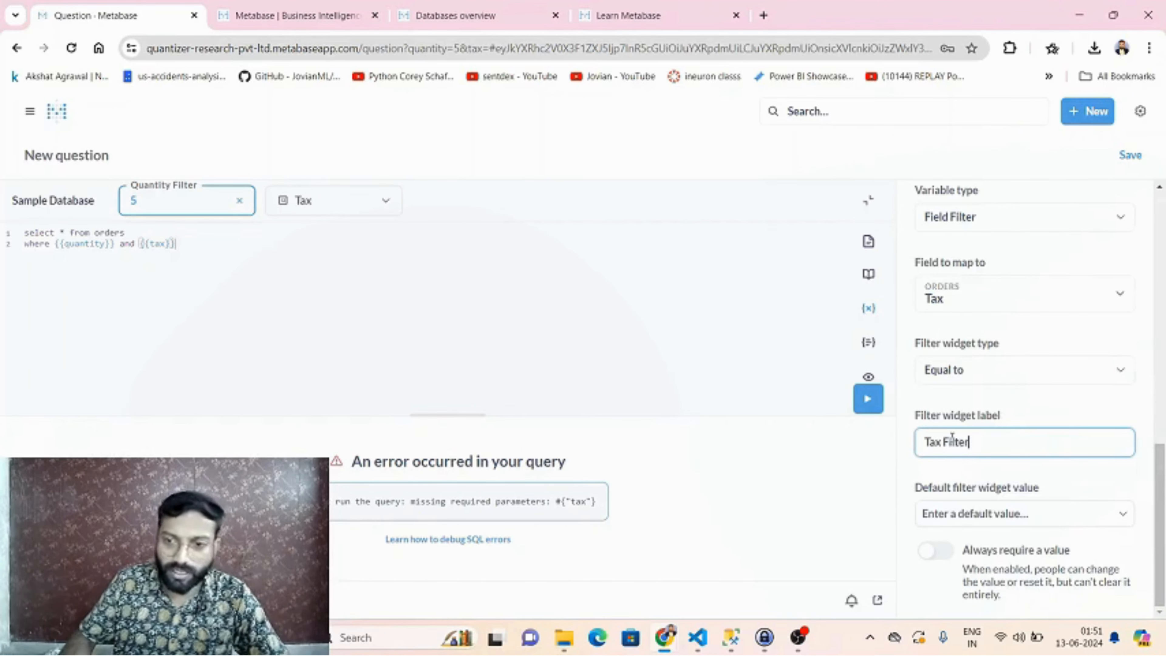
{"action": "left_click", "coordinate": [571, 396]}
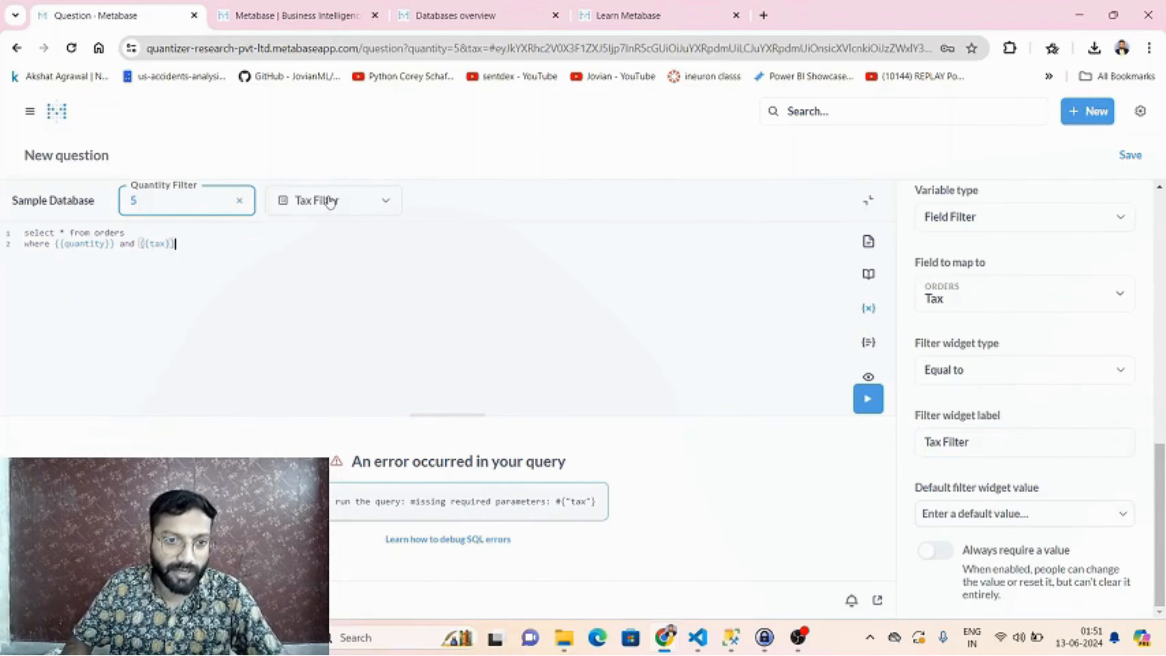
{"action": "left_click", "coordinate": [868, 398]}
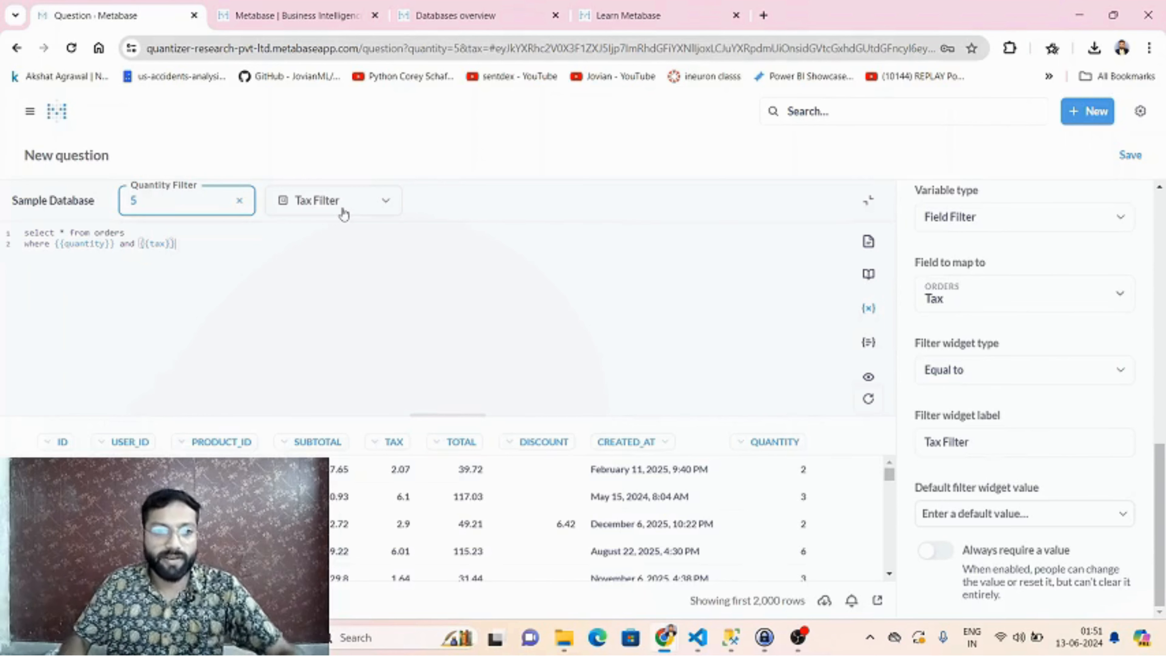
Make the tax filter always require a value and run the query with its value and default left empty
{"action": "scroll", "coordinate": [982, 329], "scroll_direction": "up", "scroll_amount": 5}
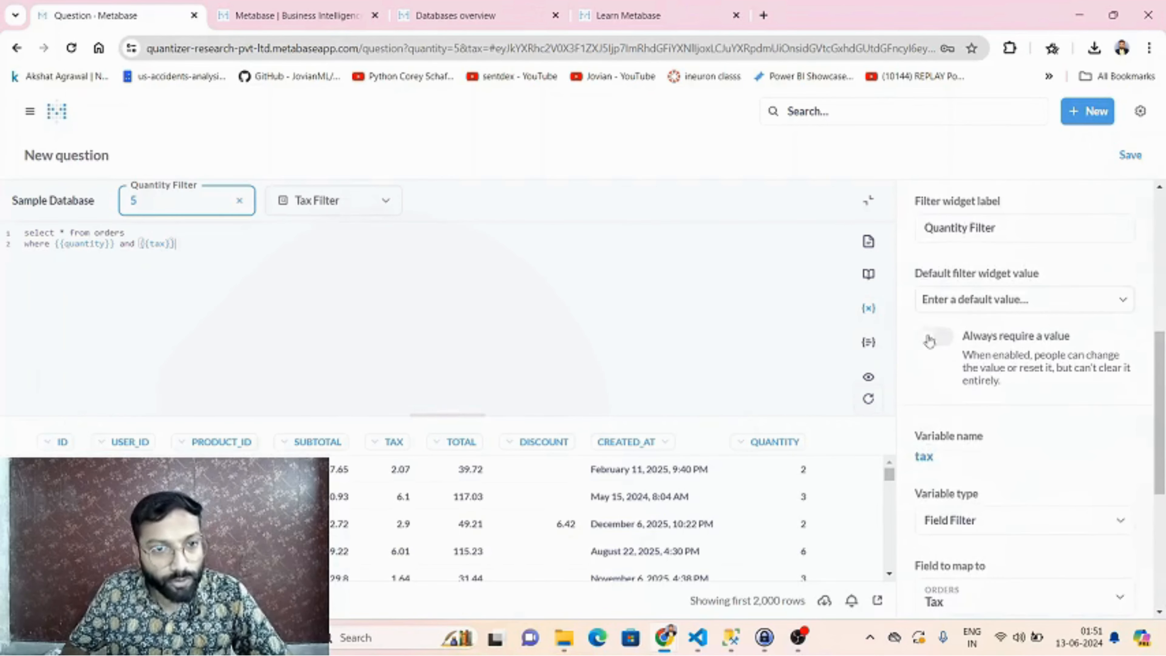
{"action": "scroll", "coordinate": [996, 342], "scroll_direction": "down", "scroll_amount": 5}
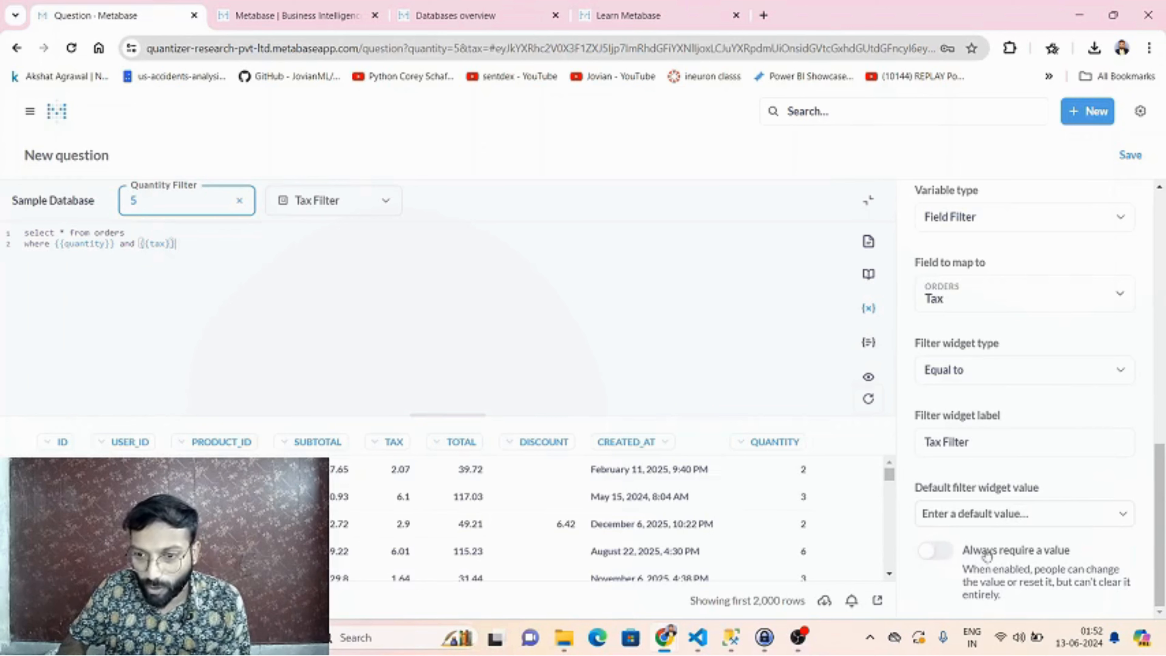
{"action": "left_click_drag", "start_coordinate": [963, 551], "coordinate": [1077, 557]}
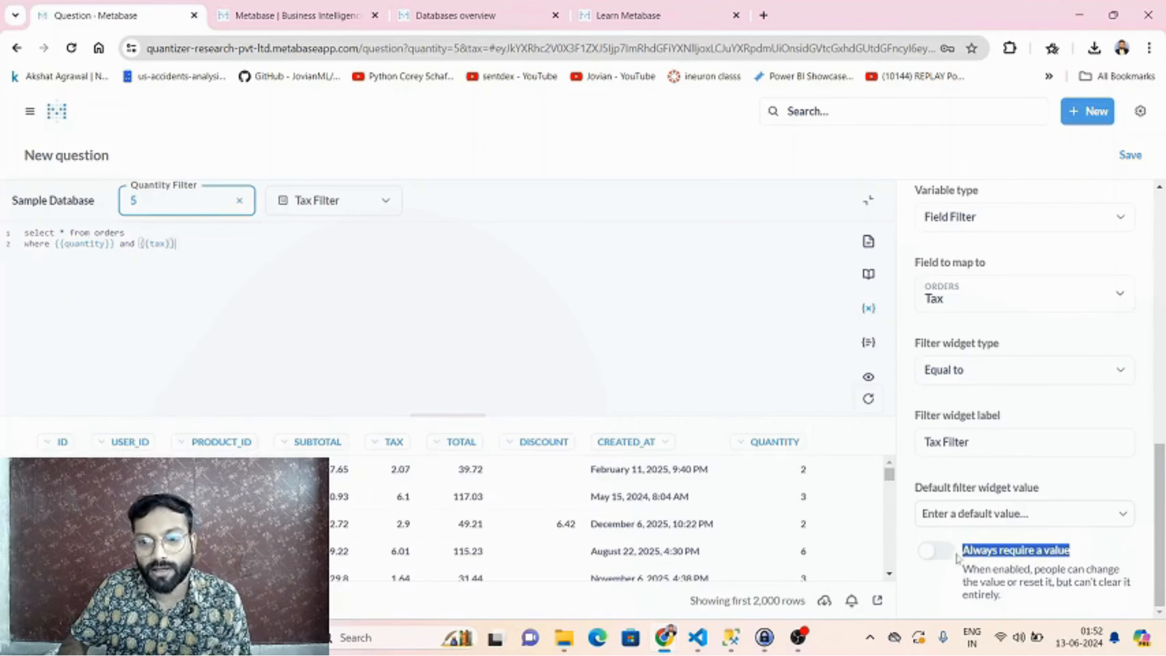
{"action": "left_click", "coordinate": [937, 553]}
{"action": "left_click", "coordinate": [595, 381]}
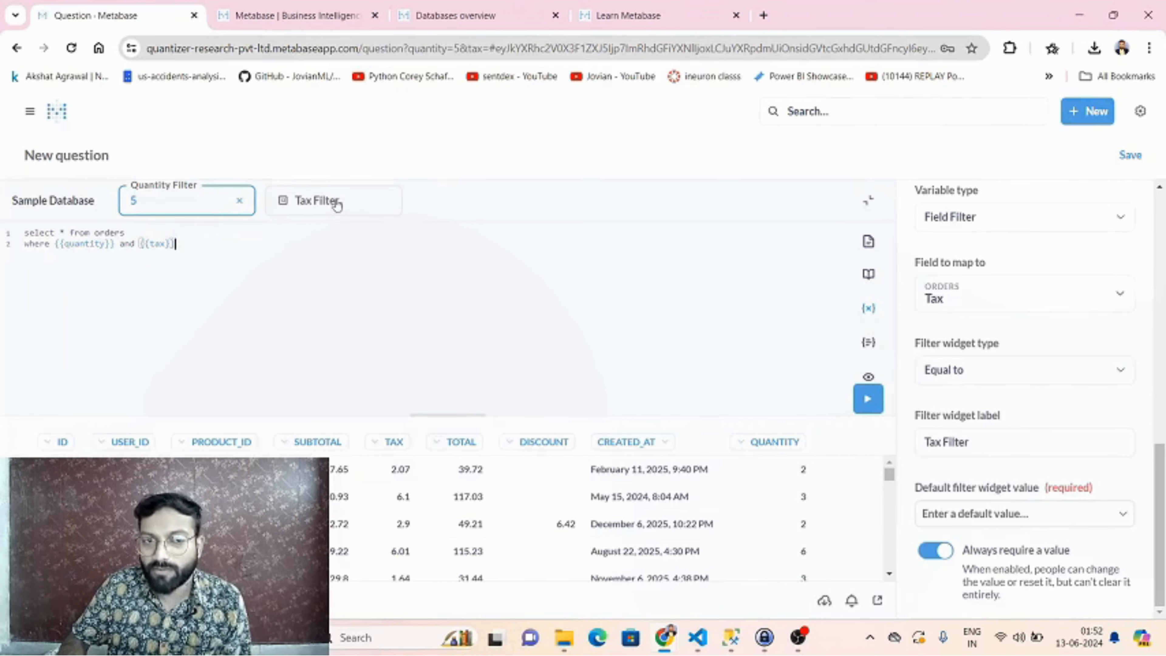
{"action": "left_click", "coordinate": [856, 407]}
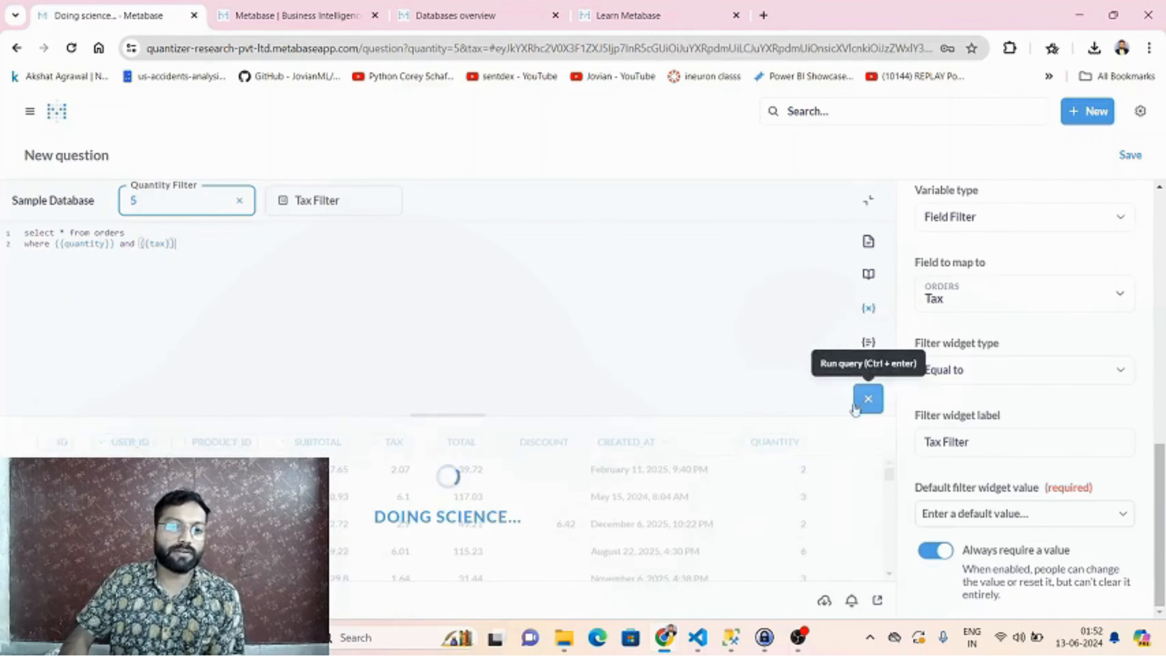
Read the response to the run and open the Tax Filter value entry above the query
{"action": "left_click_drag", "start_coordinate": [368, 495], "coordinate": [465, 507]}
{"action": "left_click", "coordinate": [361, 503]}
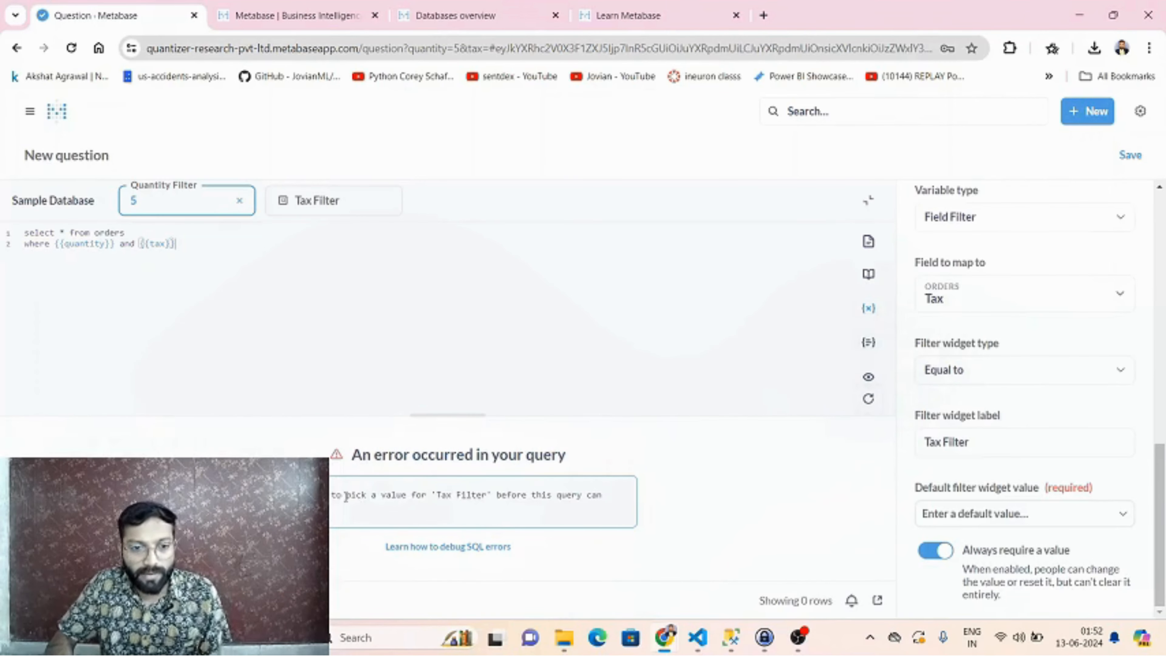
{"action": "left_click_drag", "start_coordinate": [337, 490], "coordinate": [491, 495]}
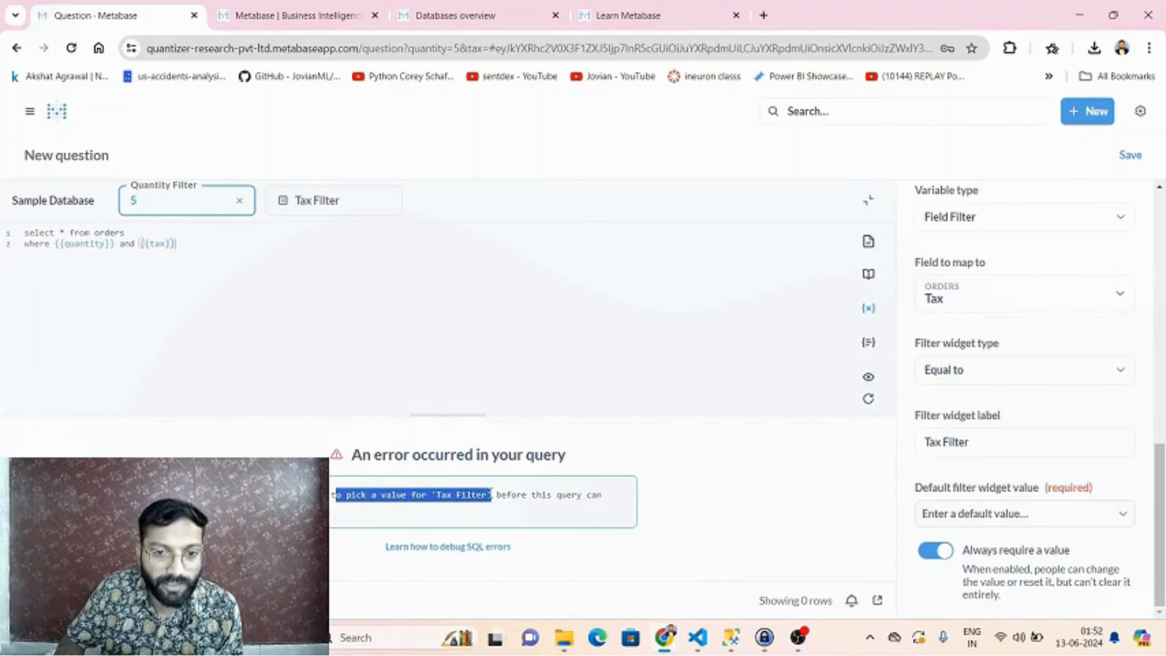
{"action": "left_click", "coordinate": [347, 214]}
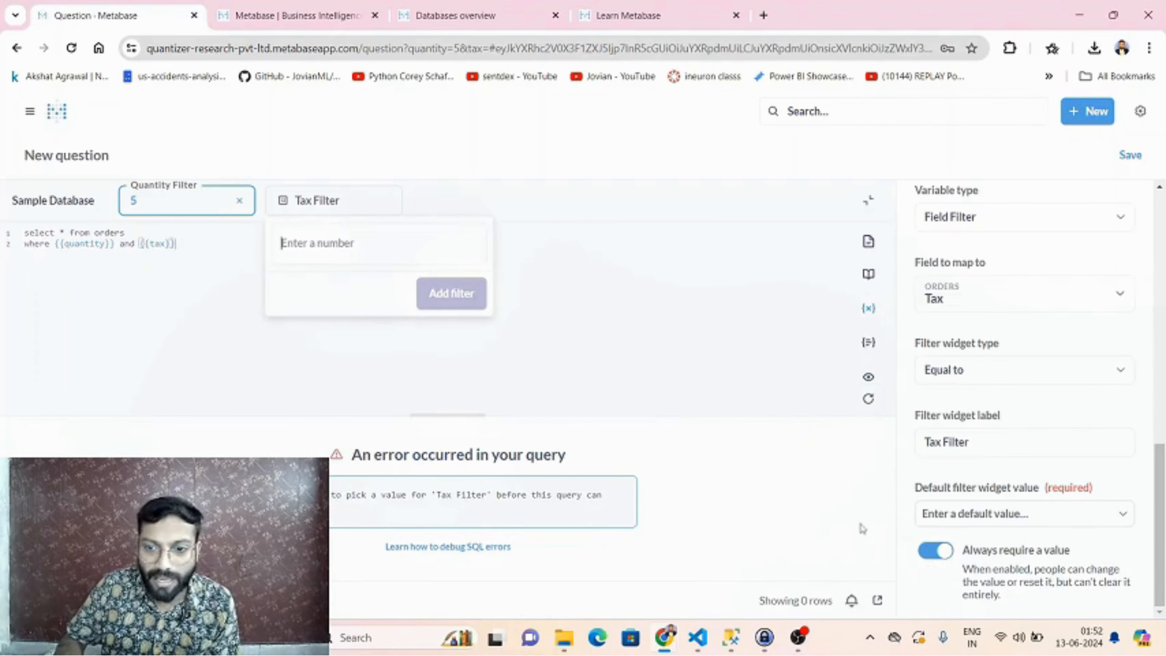
Turn off the tax filter's value requirement, rerun the query, and open its value entry
{"action": "left_click", "coordinate": [931, 556]}
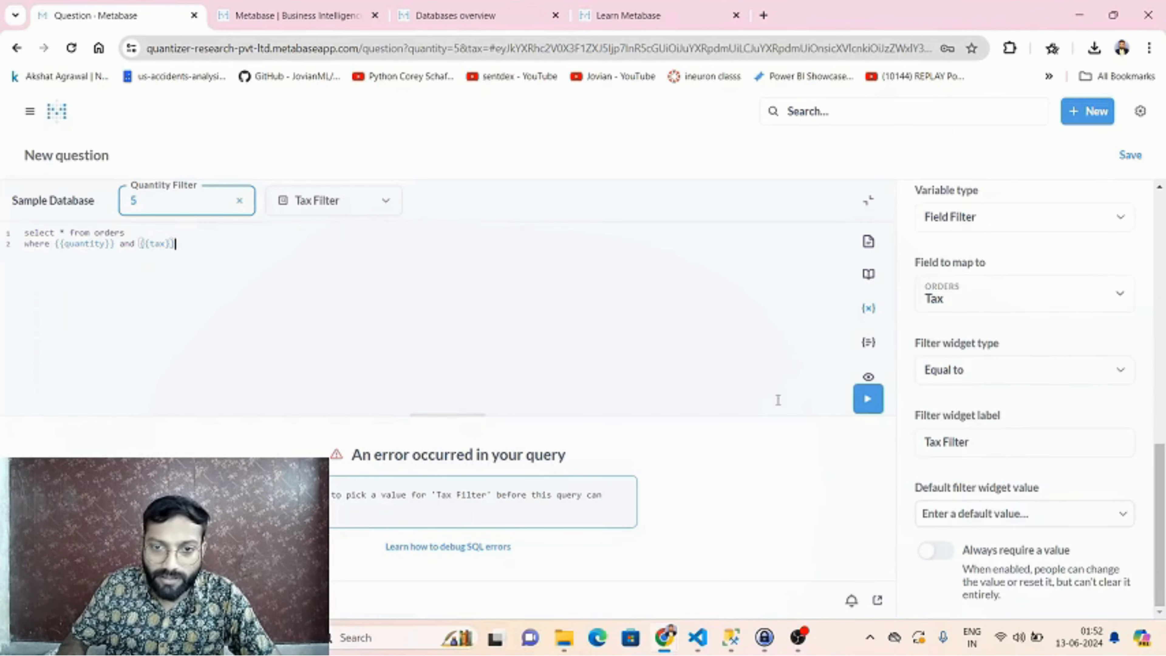
{"action": "left_click", "coordinate": [867, 399]}
{"action": "left_click", "coordinate": [332, 214]}
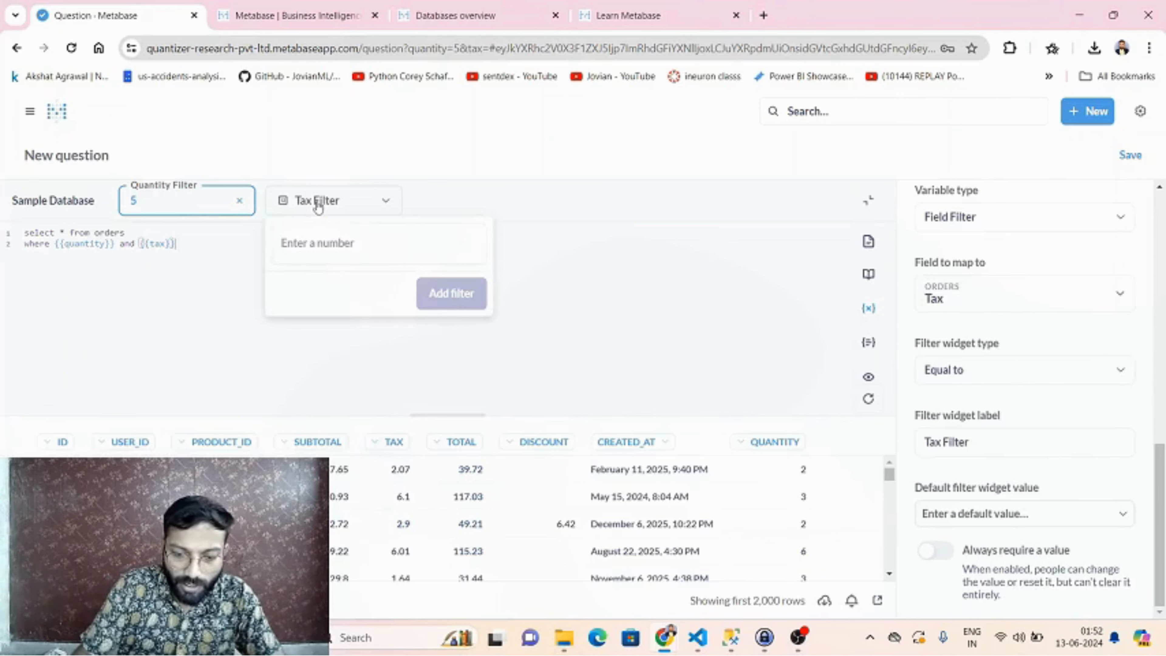
Change the tax filter's widget type to Greater than or equal to and apply a filter value of 2
{"action": "left_click", "coordinate": [967, 370]}
{"action": "left_click", "coordinate": [987, 494]}
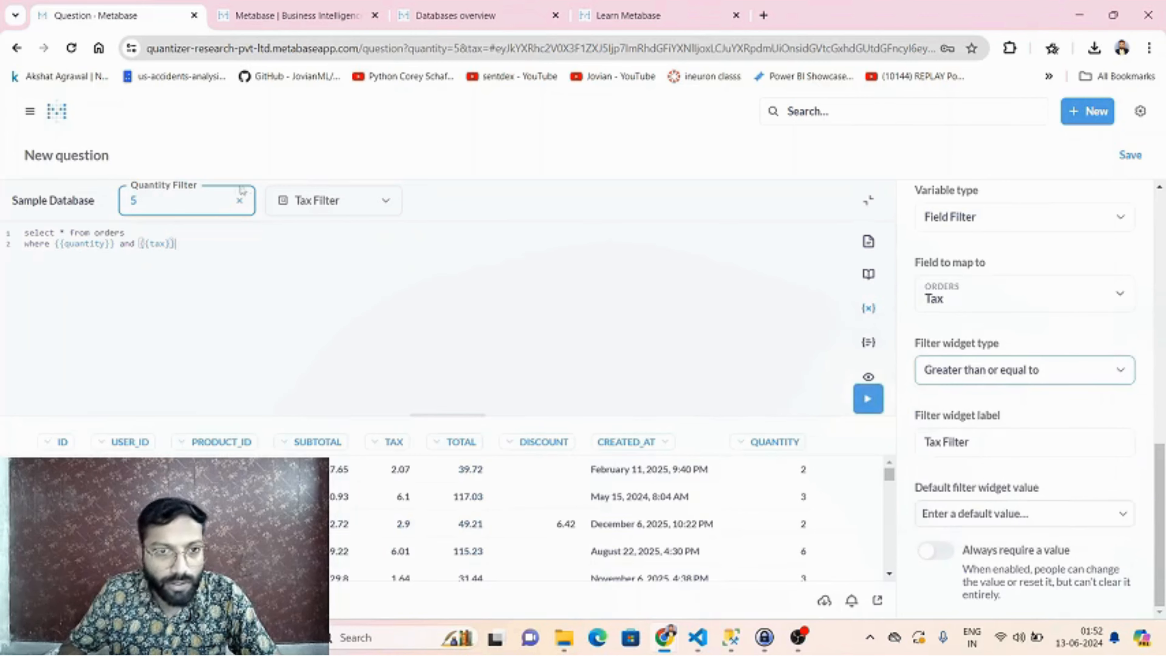
{"action": "left_click", "coordinate": [313, 200]}
{"action": "type", "text": "2"}
{"action": "left_click", "coordinate": [454, 298]}
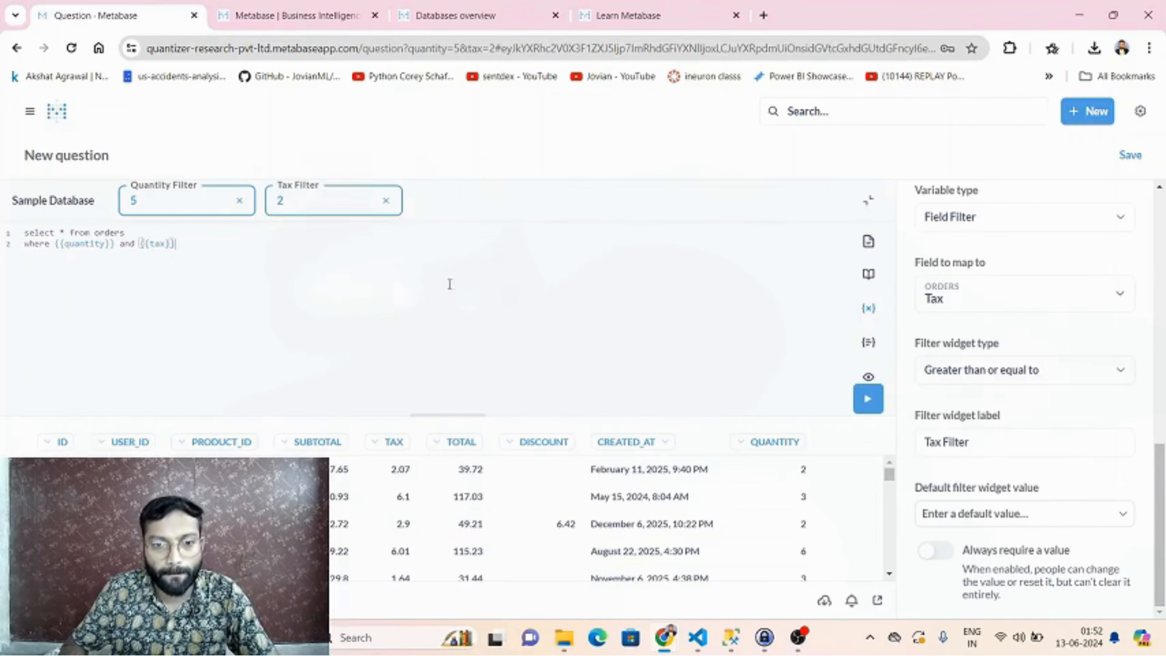
Run the query with both filters and check the Tax column down through the result rows
{"action": "left_click", "coordinate": [868, 398]}
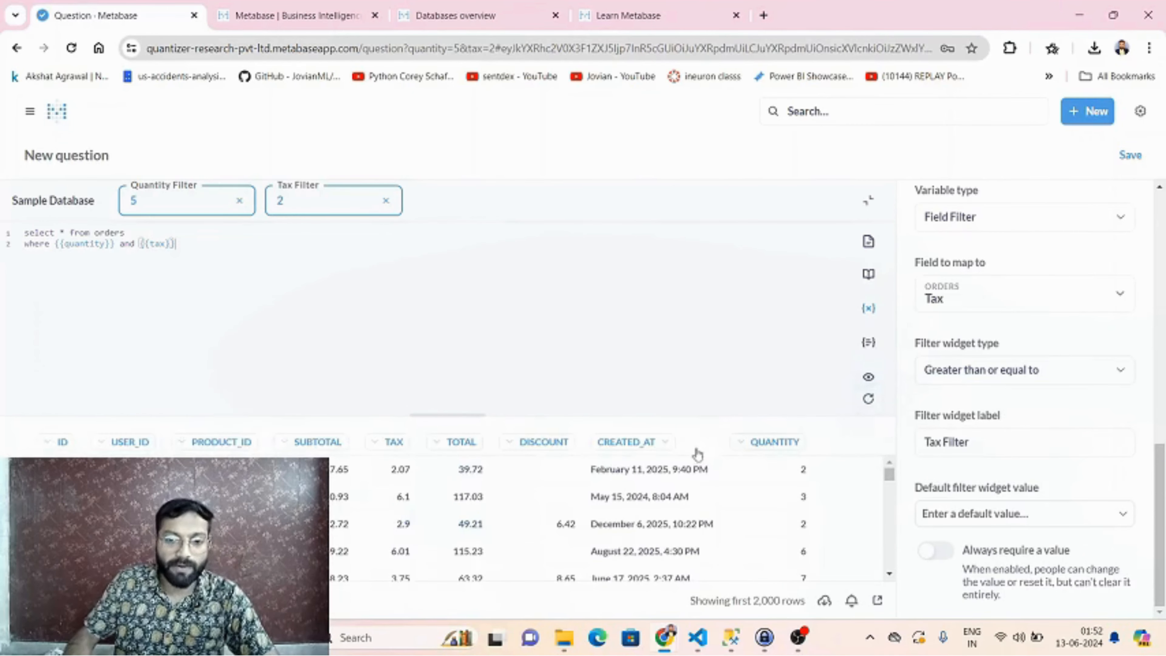
{"action": "scroll", "coordinate": [409, 486], "scroll_direction": "down", "scroll_amount": 3}
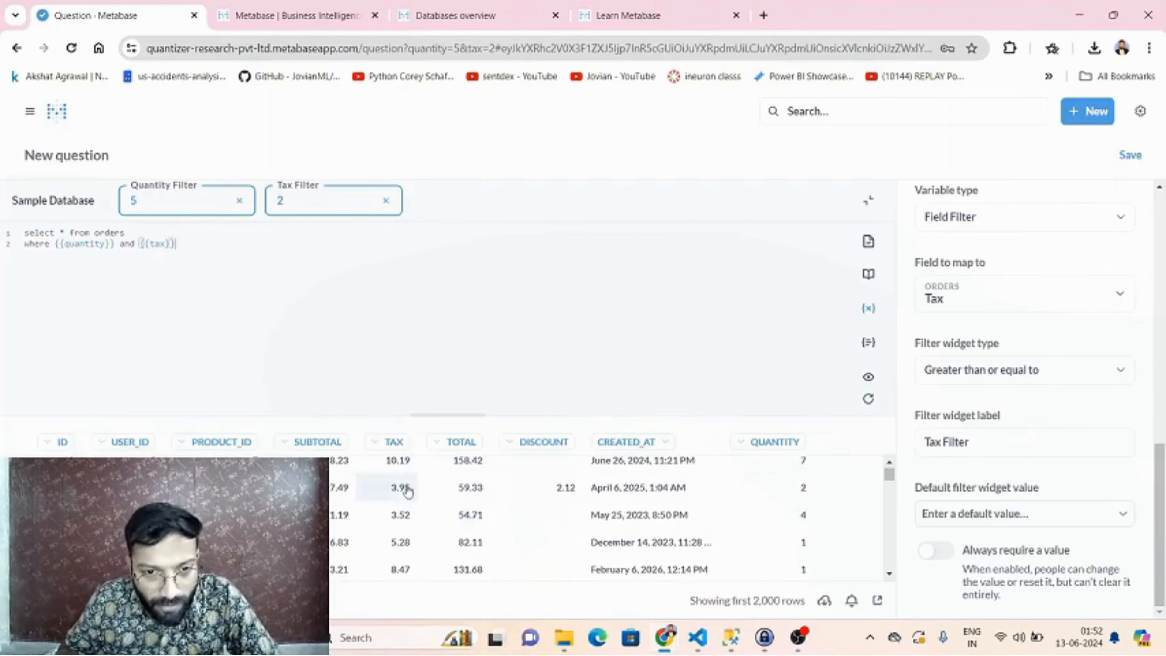
{"action": "scroll", "coordinate": [403, 482], "scroll_direction": "down", "scroll_amount": 10}
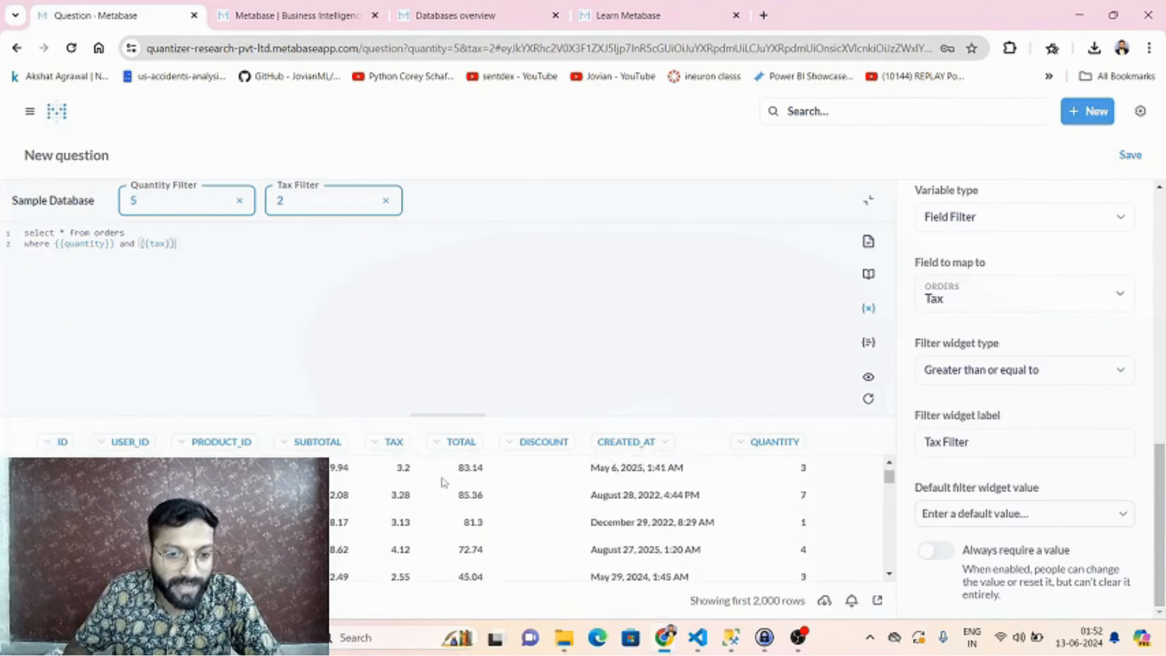
{"action": "scroll", "coordinate": [431, 487], "scroll_direction": "down", "scroll_amount": 10}
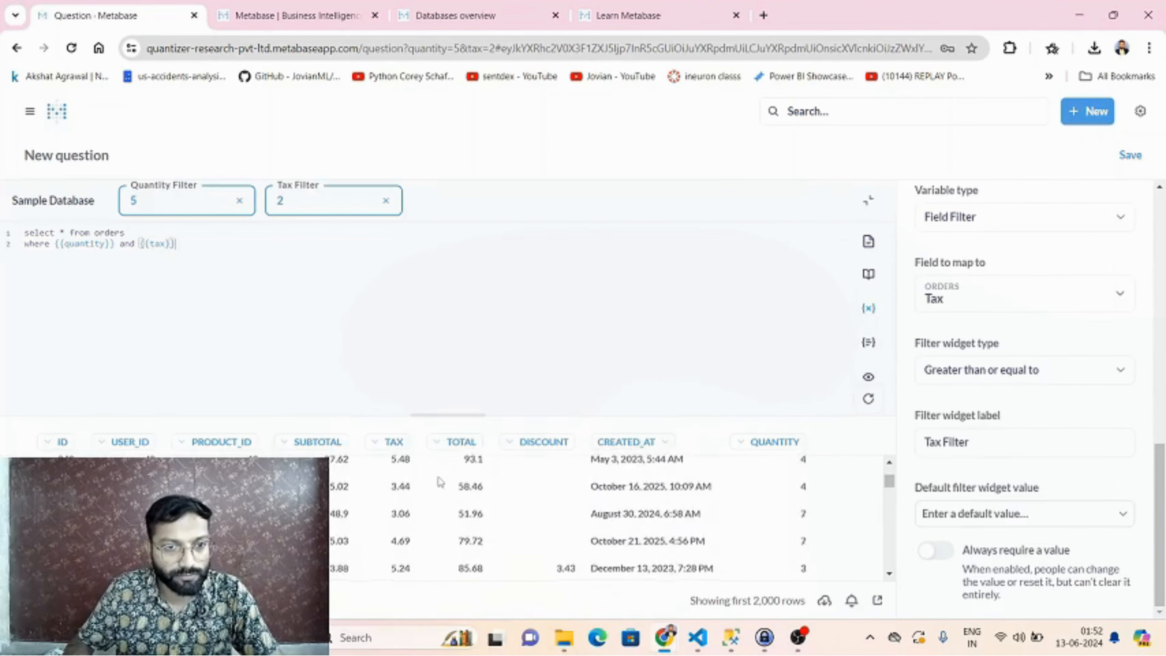
{"action": "scroll", "coordinate": [416, 489], "scroll_direction": "down", "scroll_amount": 3}
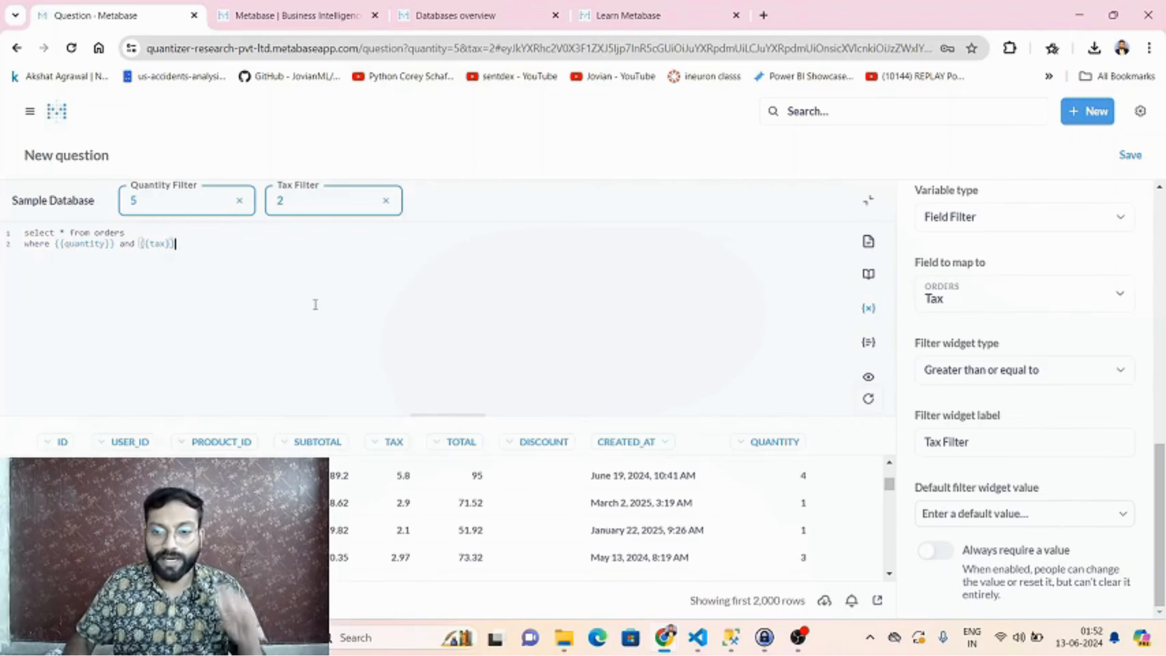
Show the SQL snippets area, then preview the compiled query and copy its full SQL text
{"action": "left_click", "coordinate": [869, 344]}
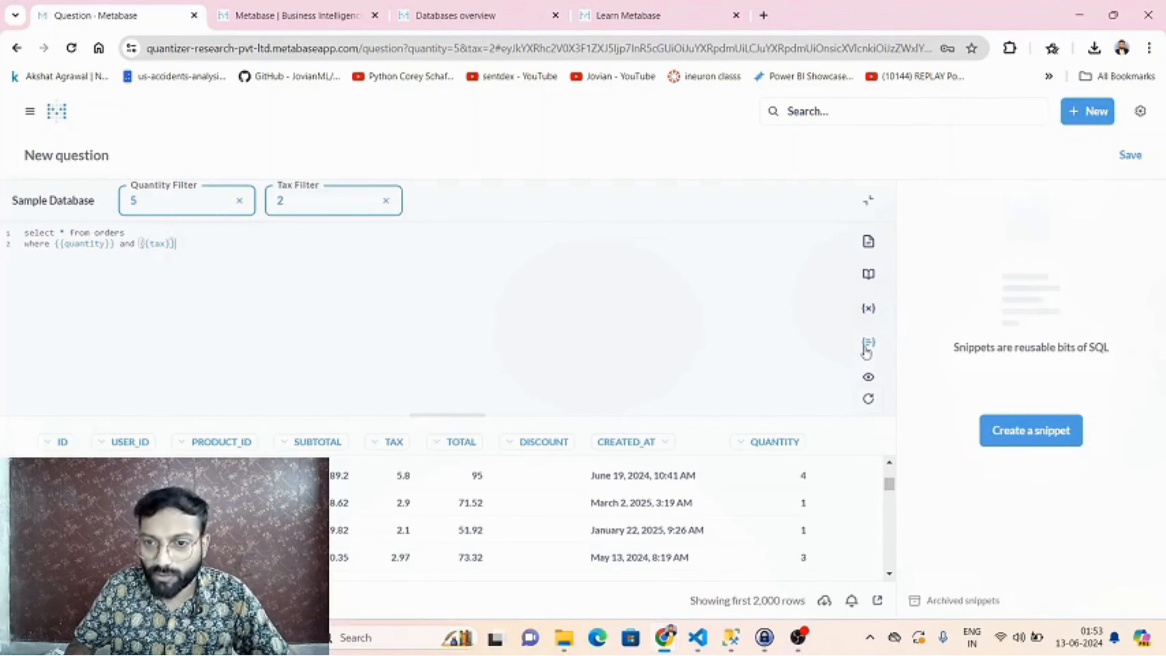
{"action": "left_click", "coordinate": [869, 379]}
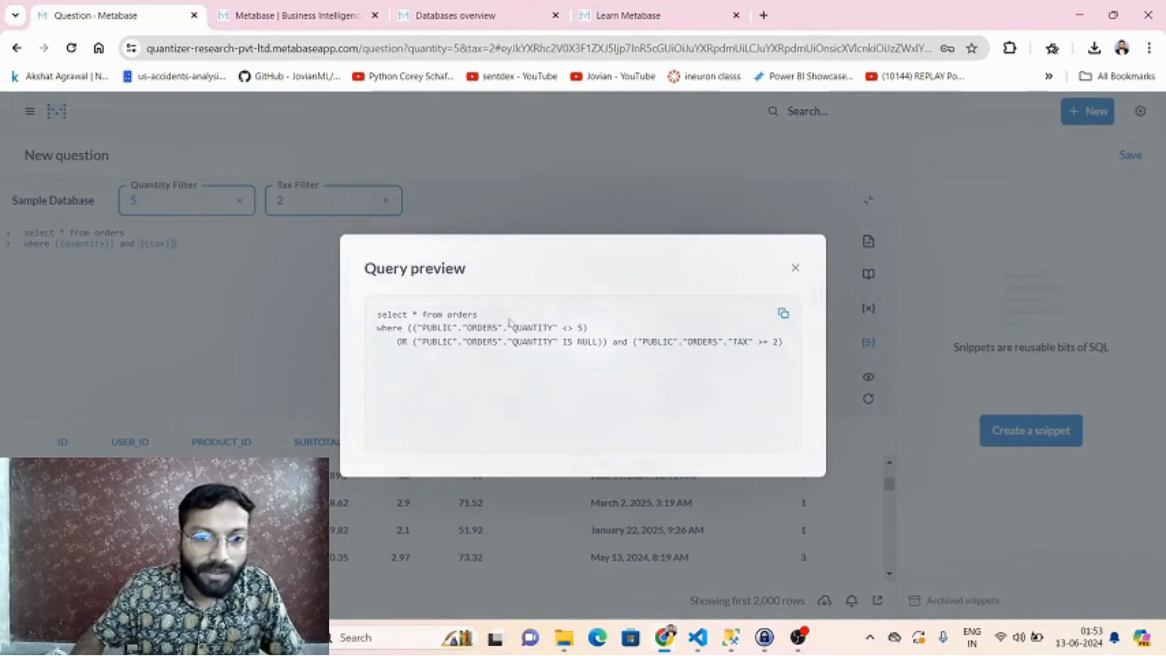
{"action": "left_click_drag", "start_coordinate": [378, 314], "coordinate": [792, 357]}
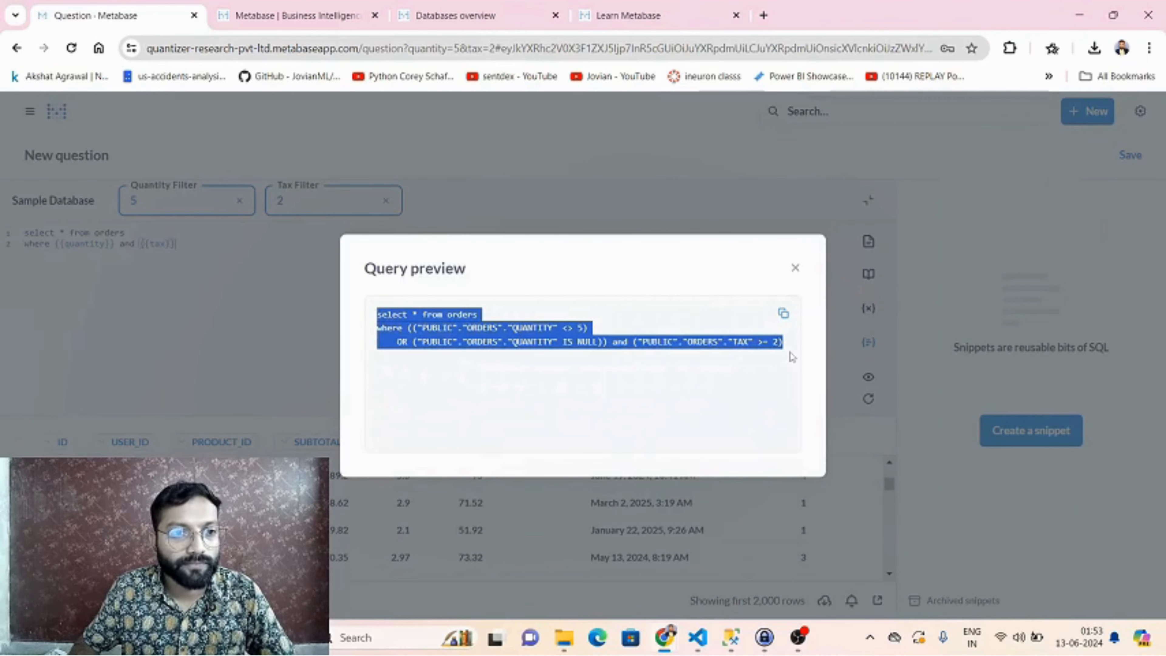
{"action": "left_click", "coordinate": [788, 321]}
{"action": "key", "text": "Escape"}
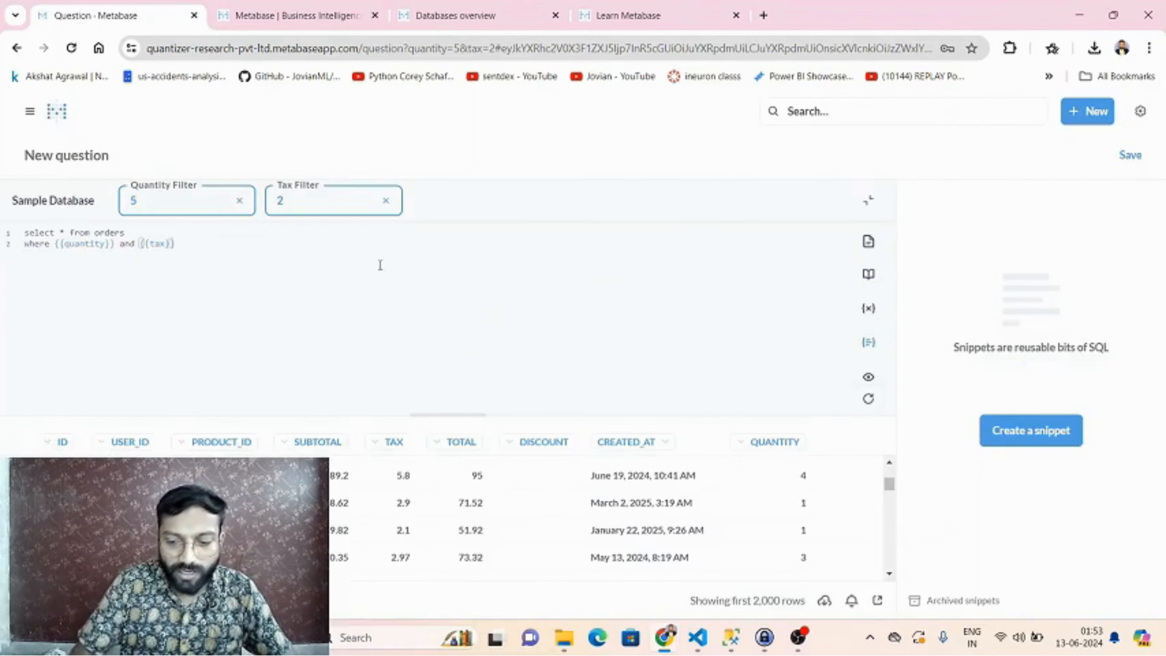
Paste the copied SQL below the original query, leaving blank lines between the two
{"action": "key", "text": "Return"}
{"action": "key", "text": "Return"}
{"action": "key", "text": "Return"}
{"action": "key", "text": "ctrl+v"}
Select only the pasted SQL statement in the editor and run that selection
{"action": "left_click_drag", "start_coordinate": [453, 301], "coordinate": [14, 275]}
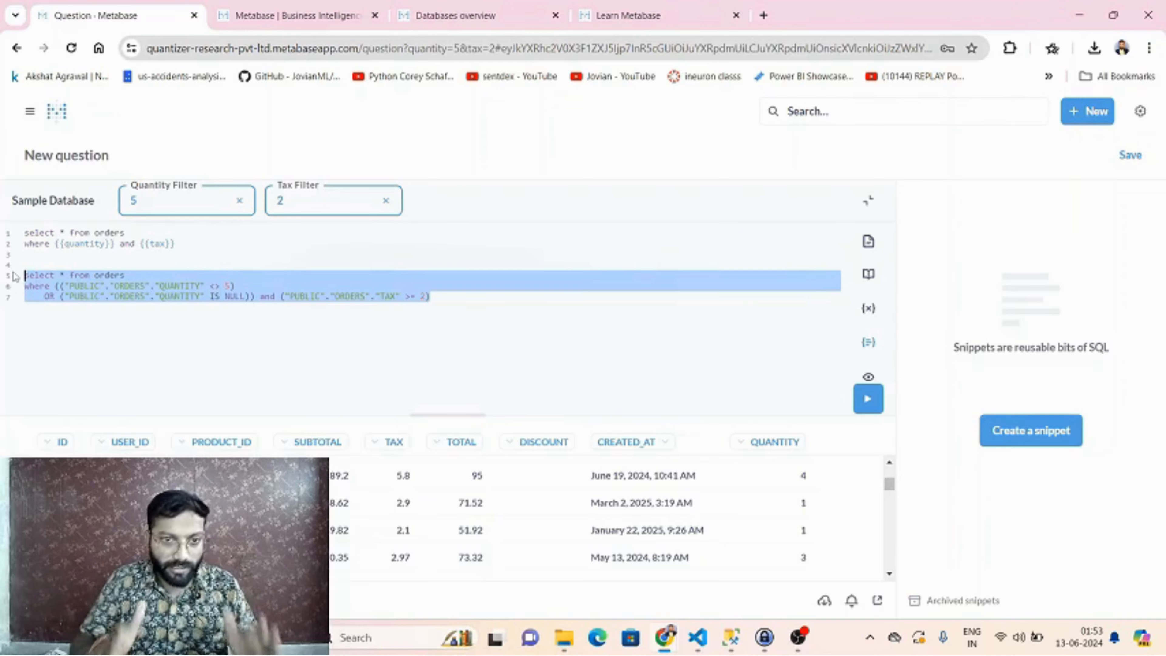
{"action": "key", "text": "ctrl+plus"}
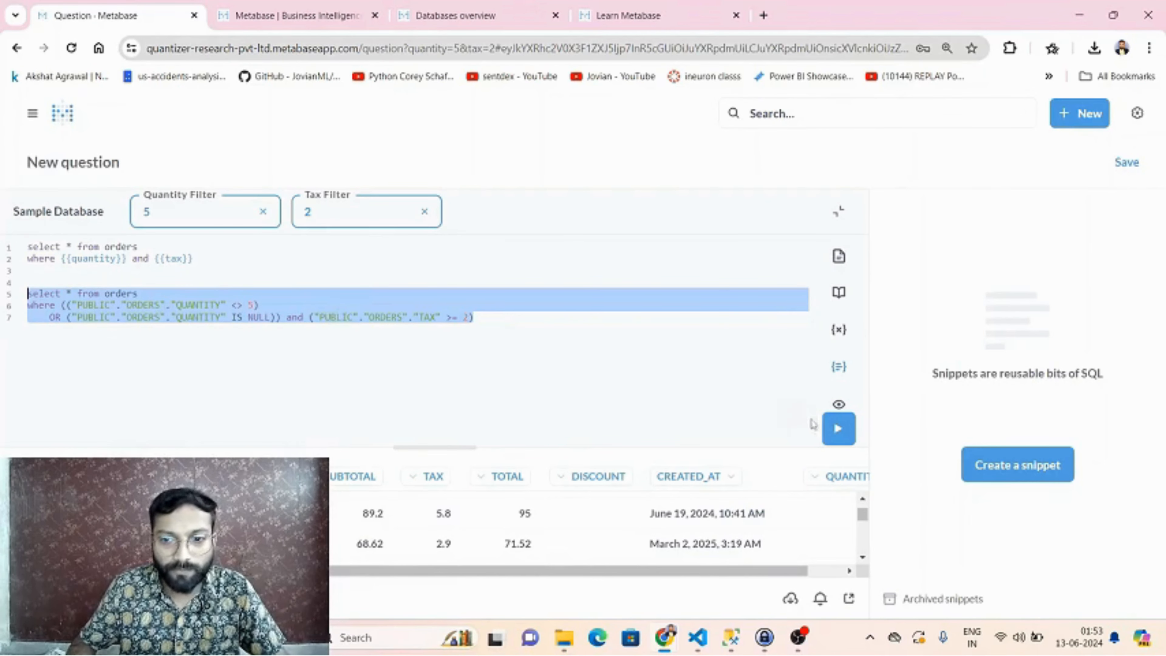
{"action": "left_click", "coordinate": [838, 428]}
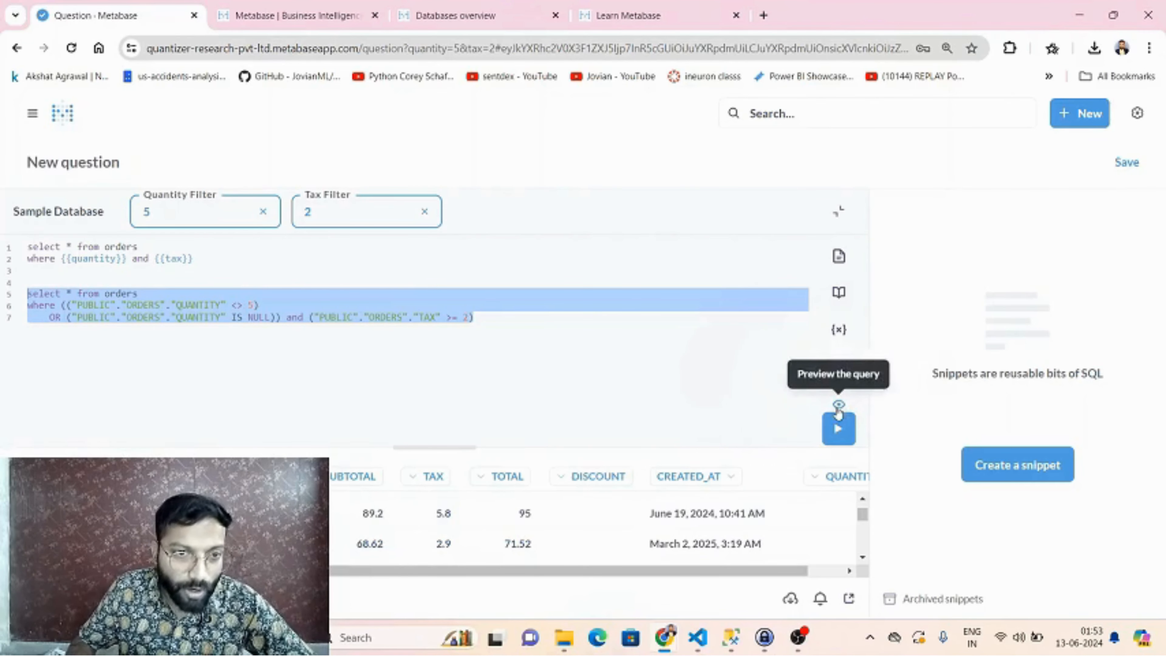
Compare the pasted SQL's quantity and tax conditions with the filter values above the editor, and check the result rows
{"action": "left_click", "coordinate": [248, 305]}
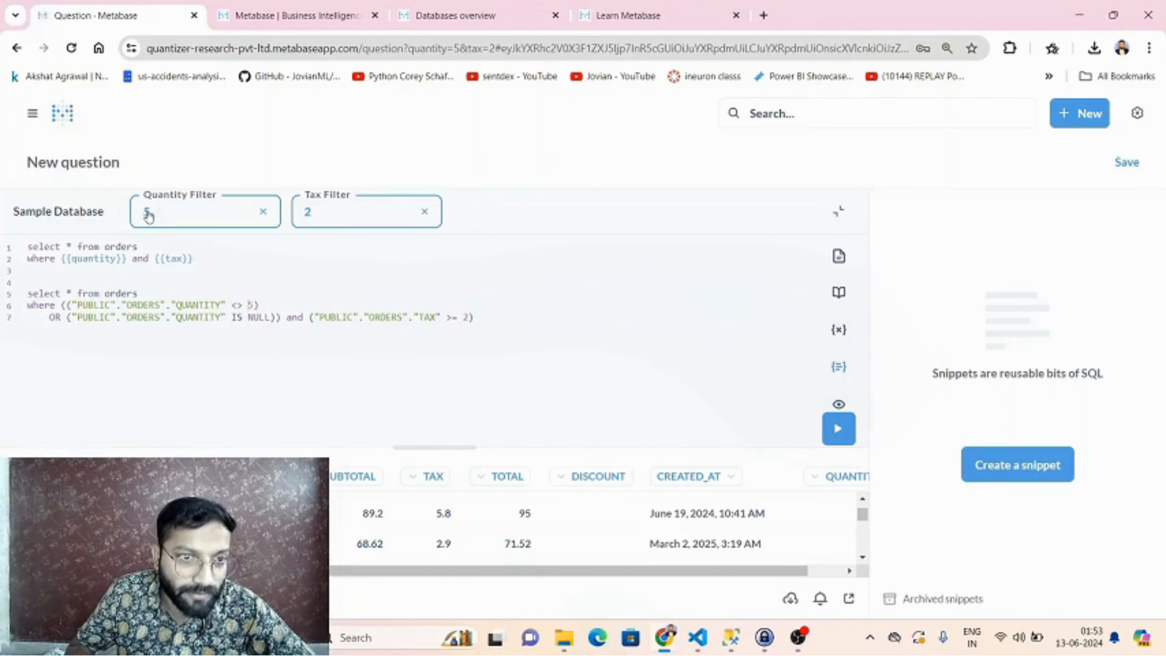
{"action": "left_click_drag", "start_coordinate": [325, 216], "coordinate": [304, 210]}
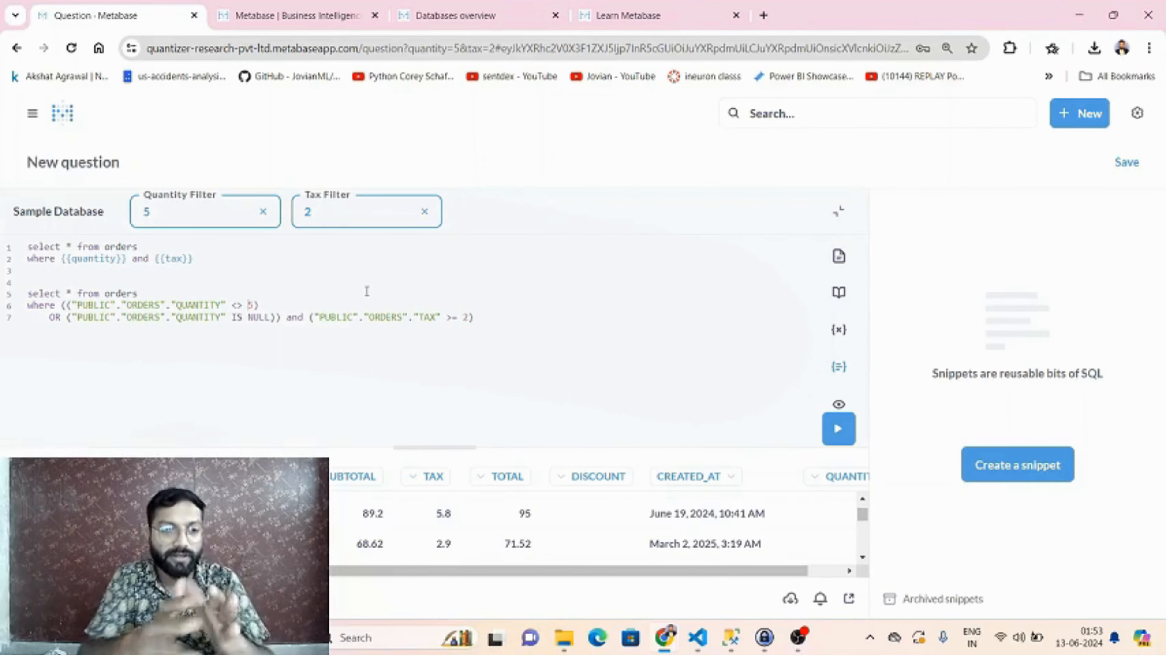
{"action": "left_click_drag", "start_coordinate": [98, 304], "coordinate": [477, 330]}
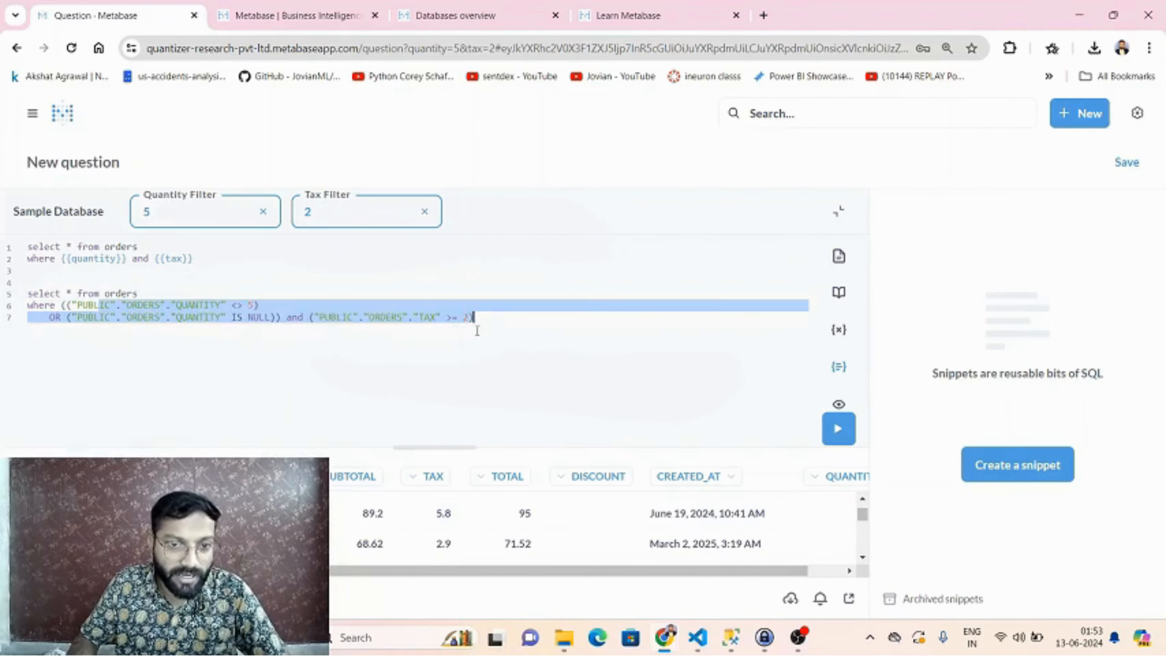
{"action": "left_click", "coordinate": [482, 331]}
{"action": "key", "text": "ctrl+minus"}
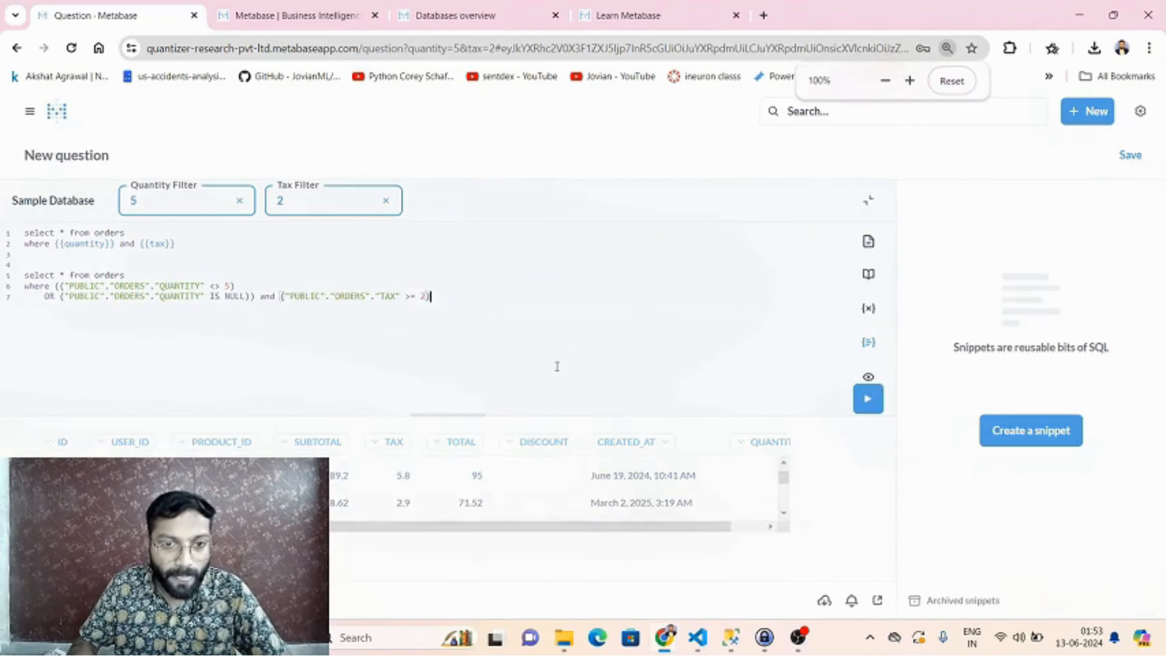
{"action": "scroll", "coordinate": [453, 516], "scroll_direction": "down", "scroll_amount": 5}
{"action": "scroll", "coordinate": [453, 517], "scroll_direction": "down", "scroll_amount": 3}
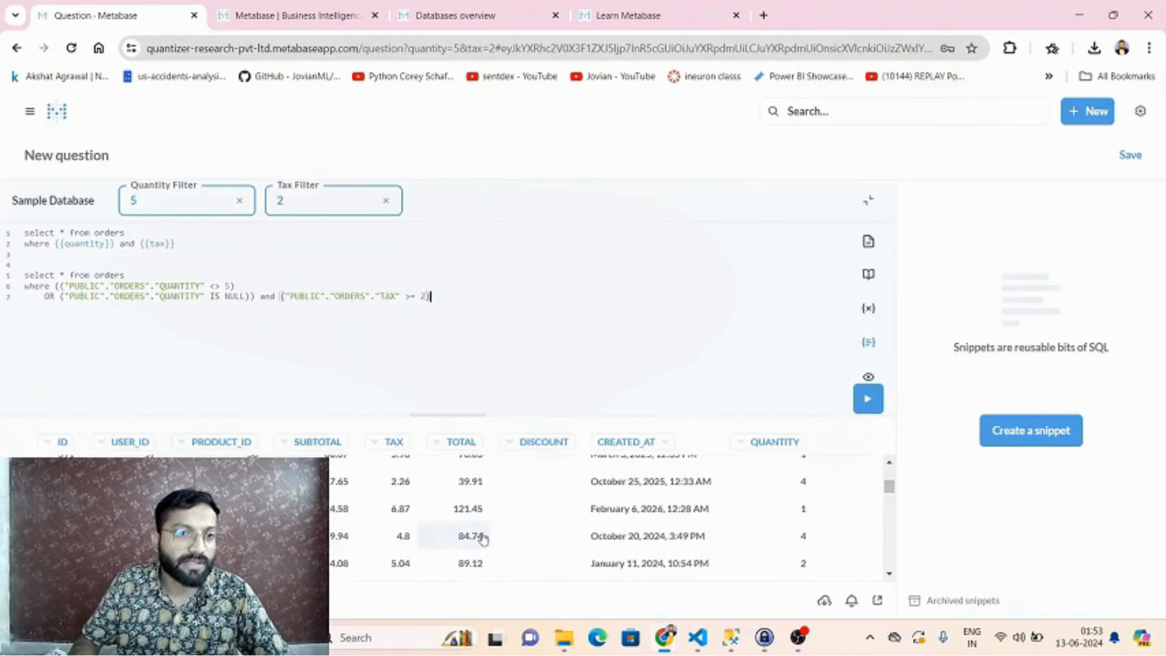
{"action": "left_click_drag", "start_coordinate": [454, 304], "coordinate": [21, 277]}
{"action": "left_click", "coordinate": [234, 286]}
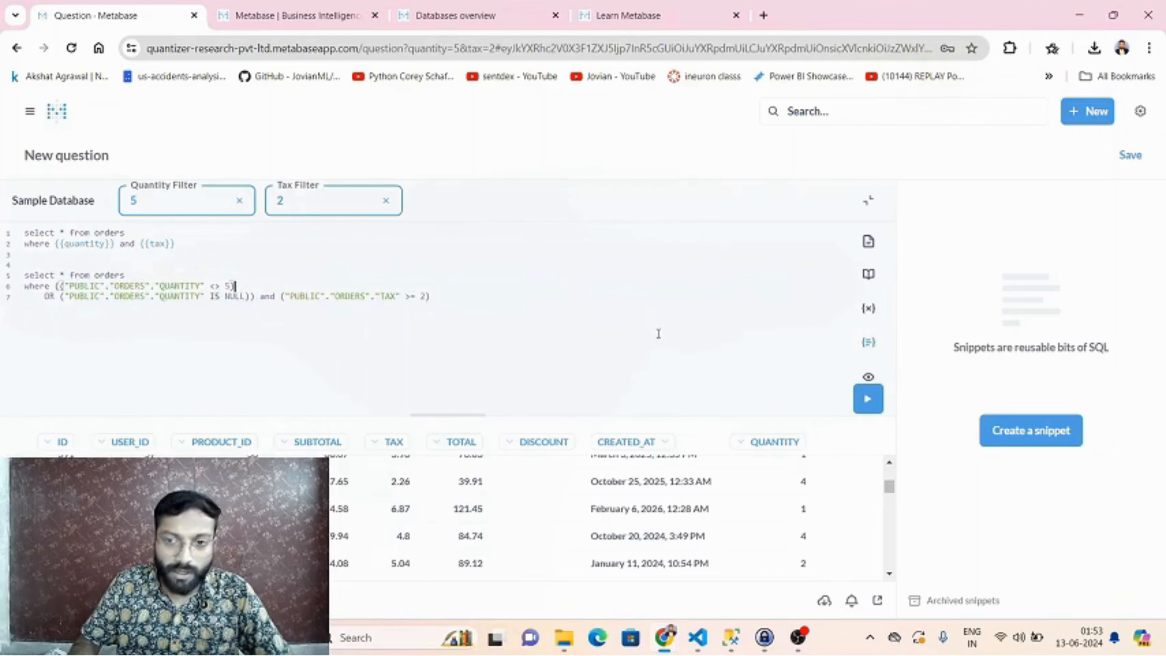
Clear the quantity and tax filter values, then preview the compiled query and check the first statement's where clause
{"action": "left_click", "coordinate": [239, 200]}
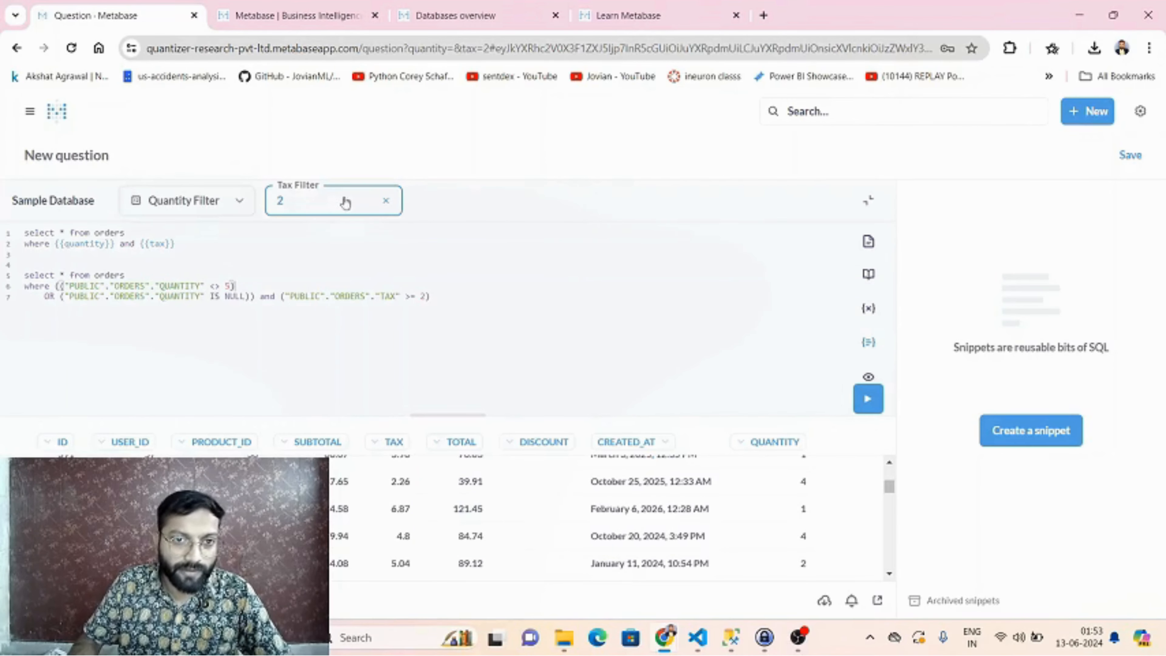
{"action": "left_click", "coordinate": [386, 202]}
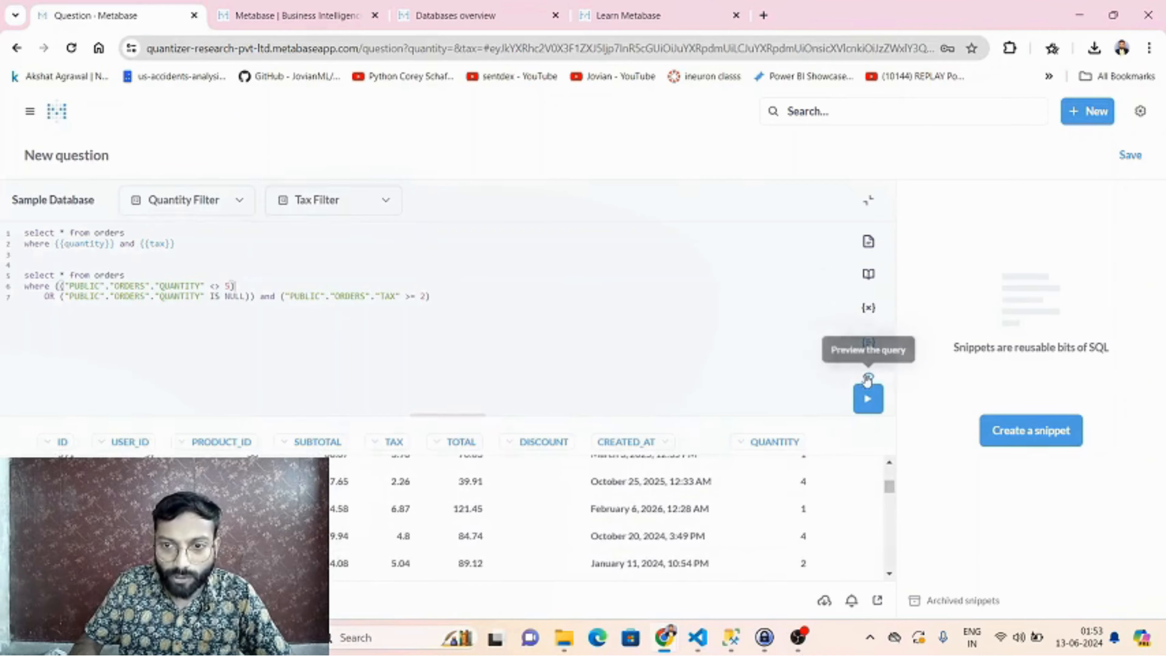
{"action": "left_click", "coordinate": [868, 376]}
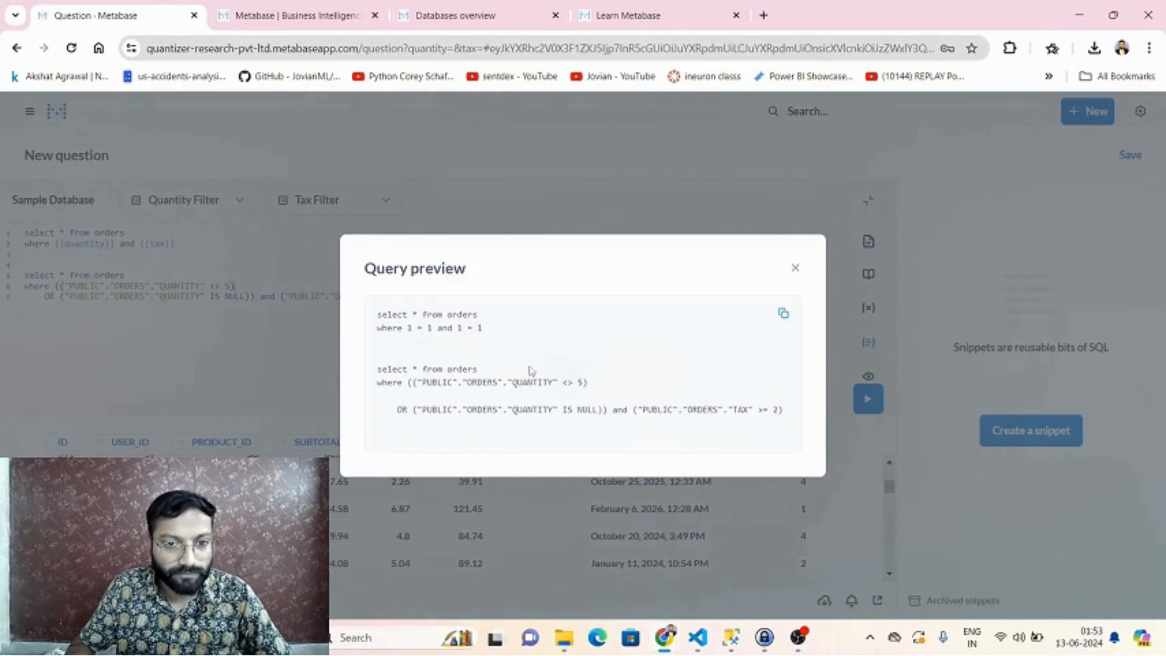
{"action": "left_click_drag", "start_coordinate": [509, 334], "coordinate": [364, 311]}
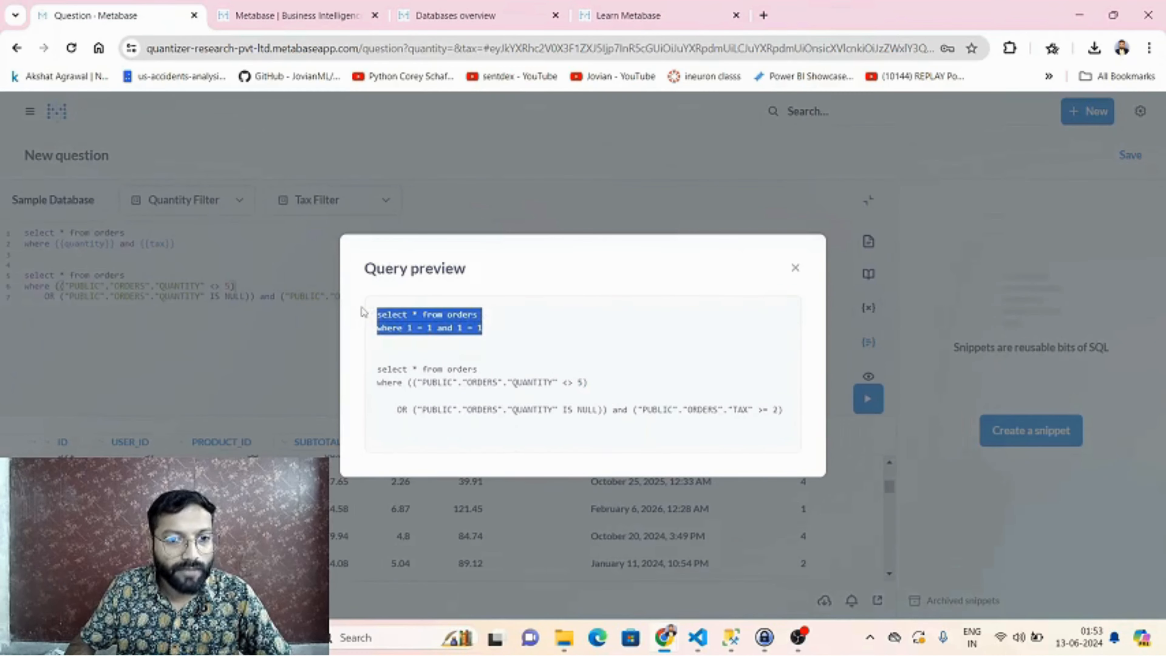
{"action": "left_click", "coordinate": [795, 268]}
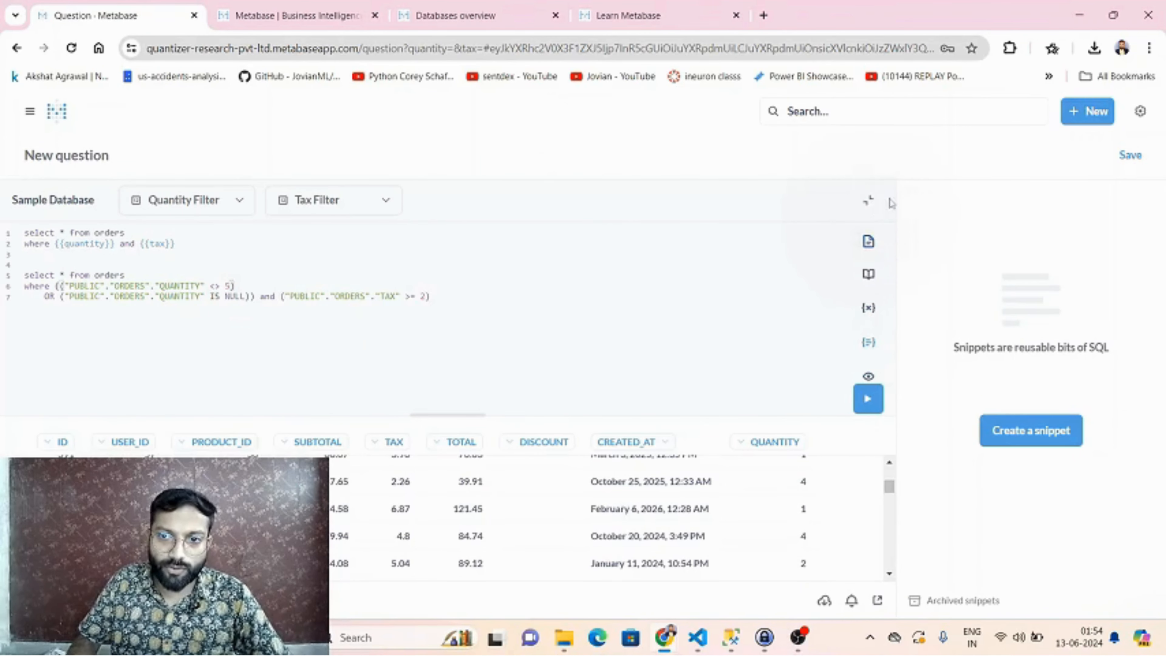
Collapse the SQL editor to run the whole question with both filters empty, then reopen the editor
{"action": "left_click", "coordinate": [869, 201]}
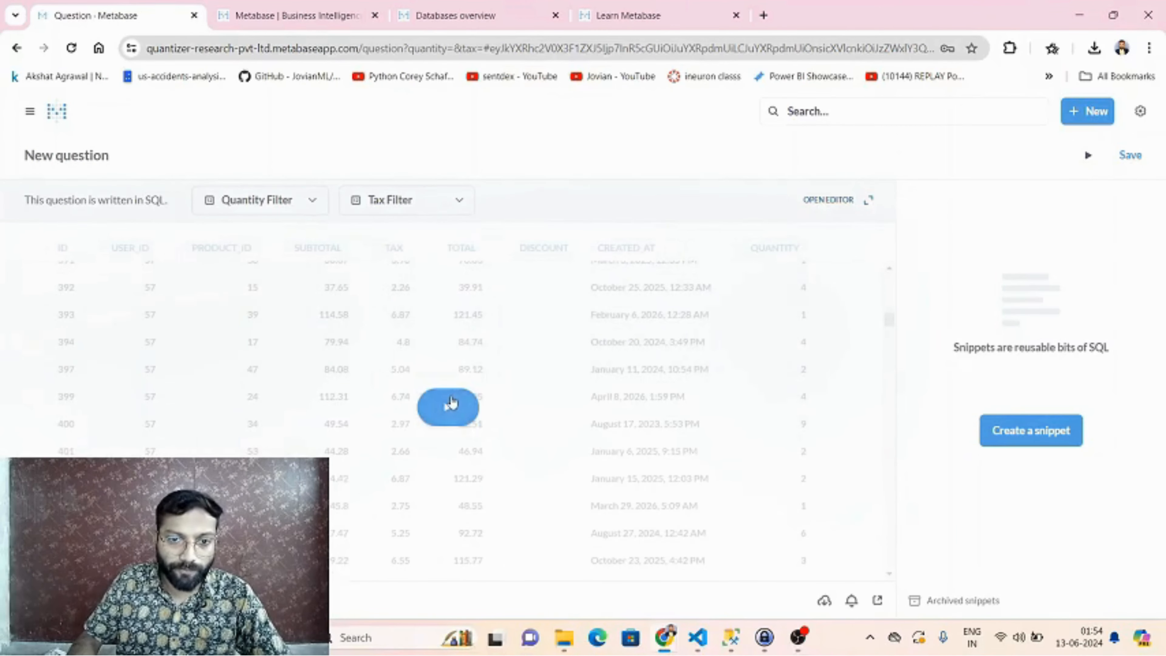
{"action": "left_click", "coordinate": [451, 404]}
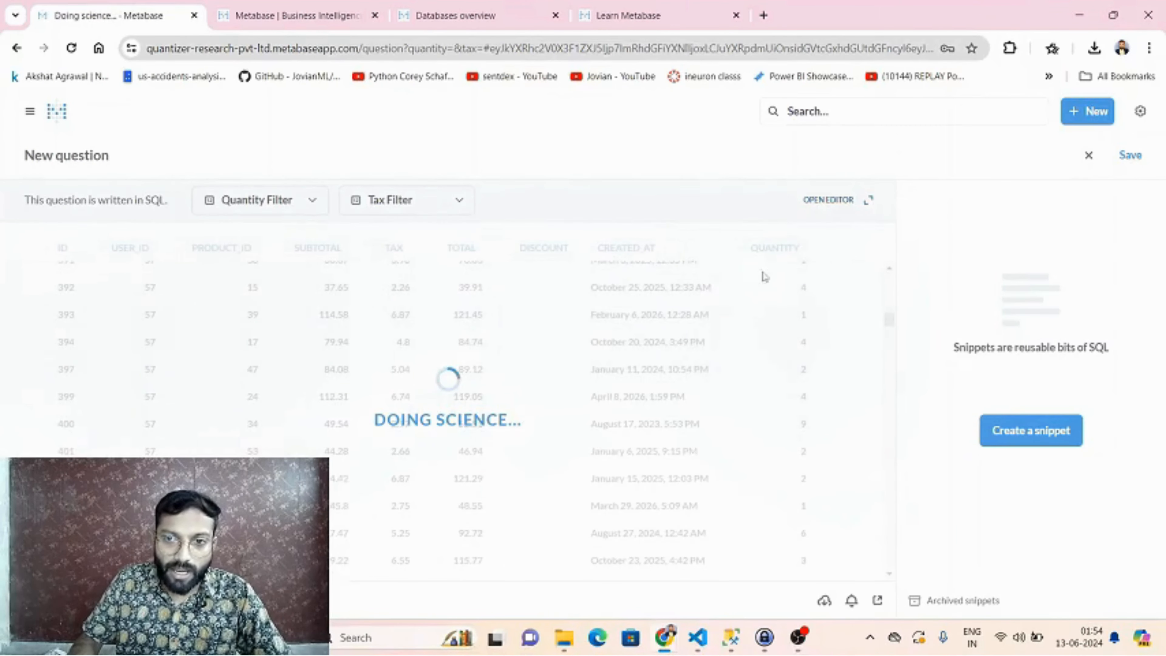
{"action": "left_click", "coordinate": [827, 202]}
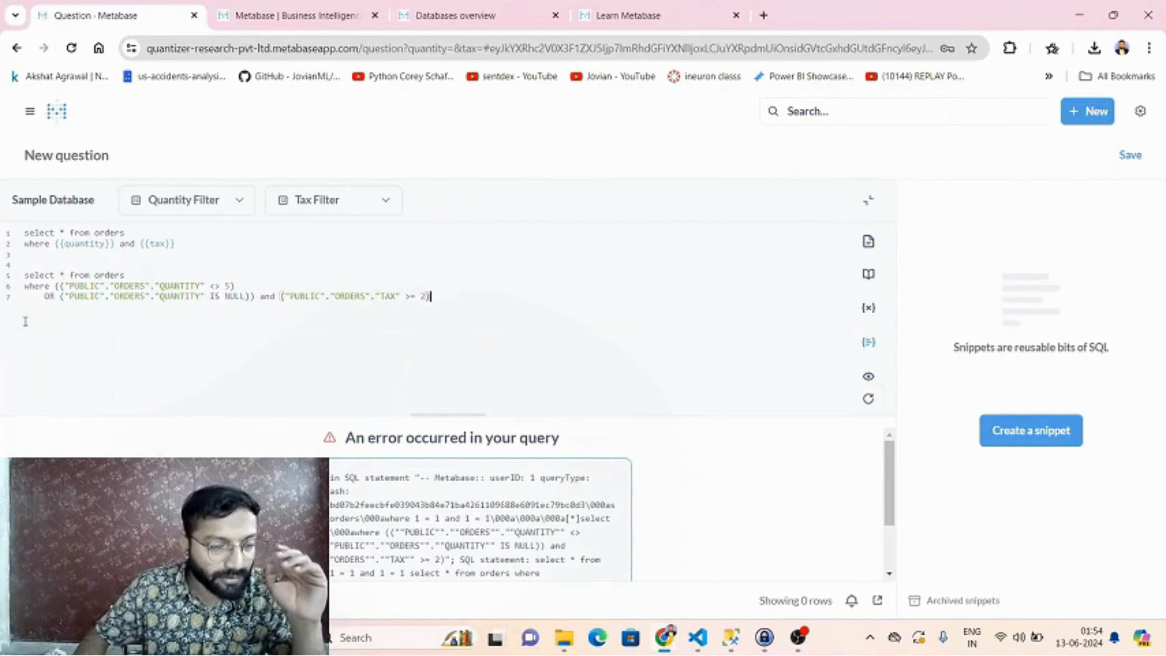
Examine the two SQL statements in the editor, highlighting them together and separately, against the output of the full run
{"action": "left_click_drag", "start_coordinate": [40, 305], "coordinate": [23, 233]}
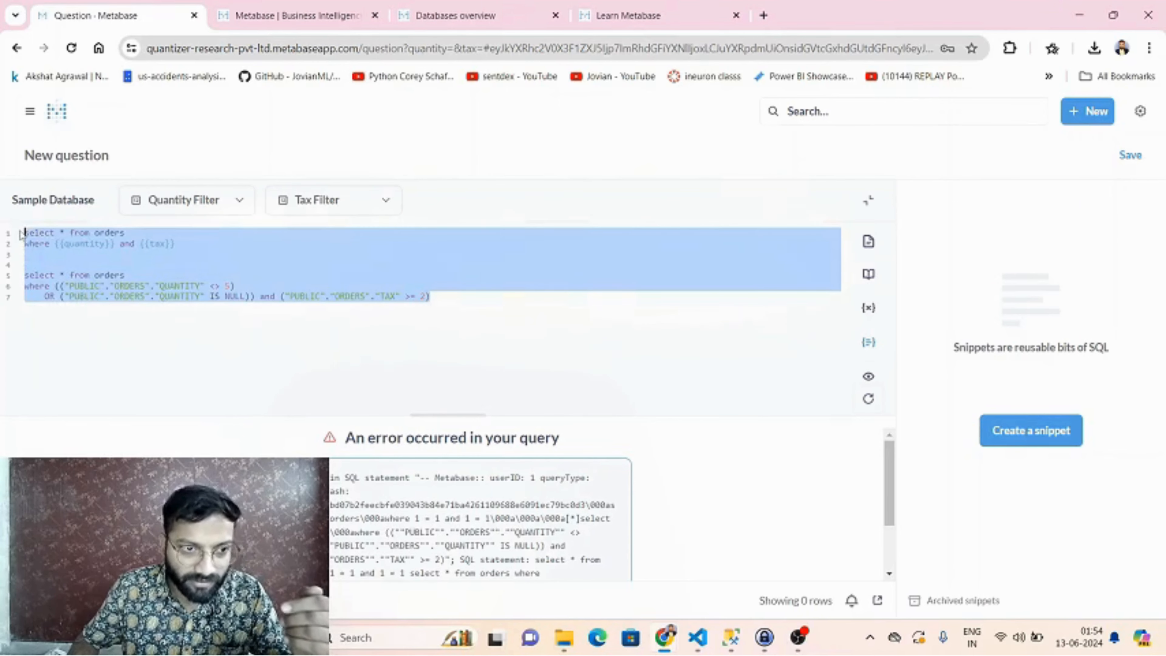
{"action": "left_click", "coordinate": [183, 275]}
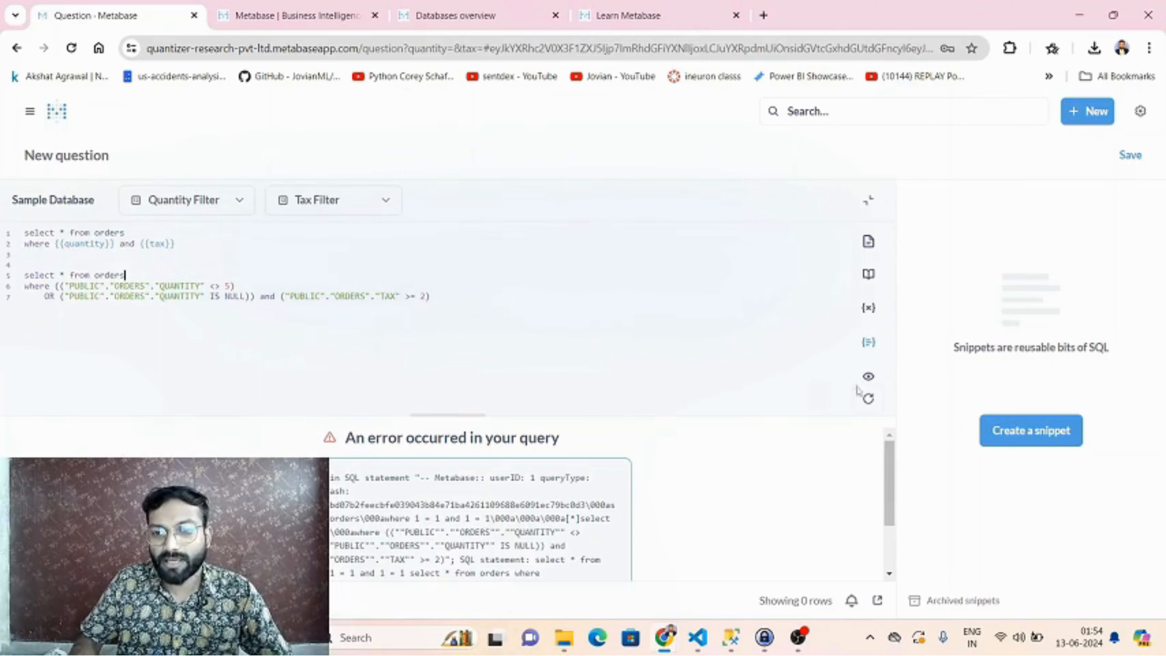
{"action": "left_click_drag", "start_coordinate": [268, 478], "coordinate": [434, 561]}
{"action": "left_click", "coordinate": [197, 330]}
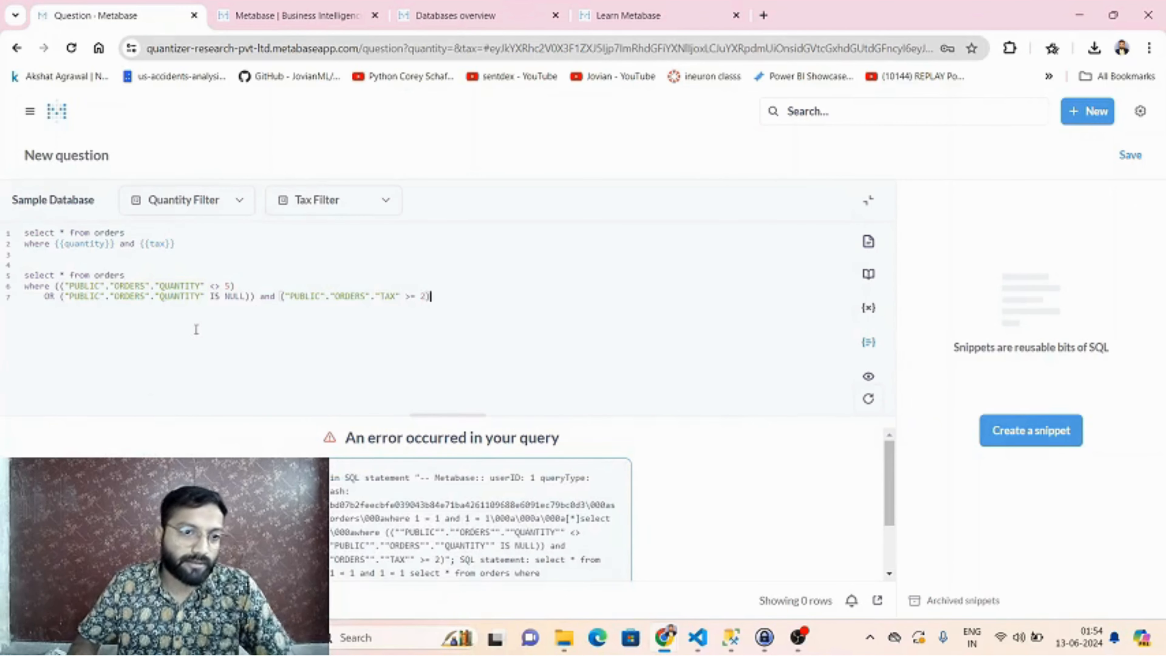
{"action": "left_click_drag", "start_coordinate": [25, 234], "coordinate": [212, 243]}
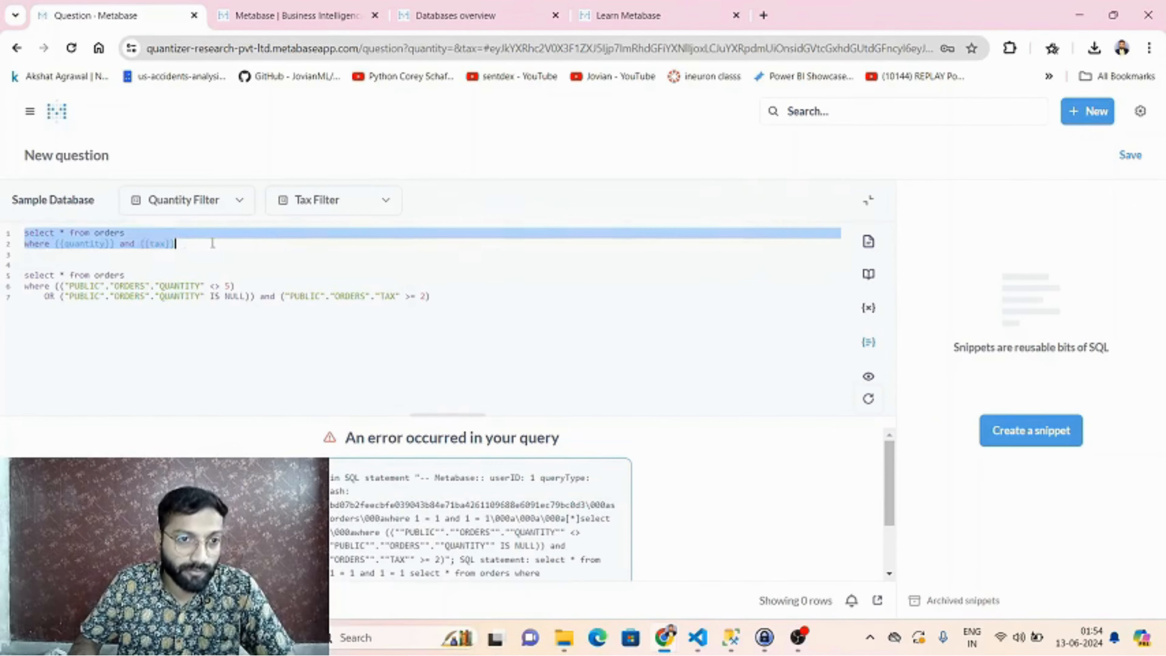
{"action": "left_click_drag", "start_coordinate": [95, 271], "coordinate": [243, 307]}
{"action": "left_click", "coordinate": [221, 327]}
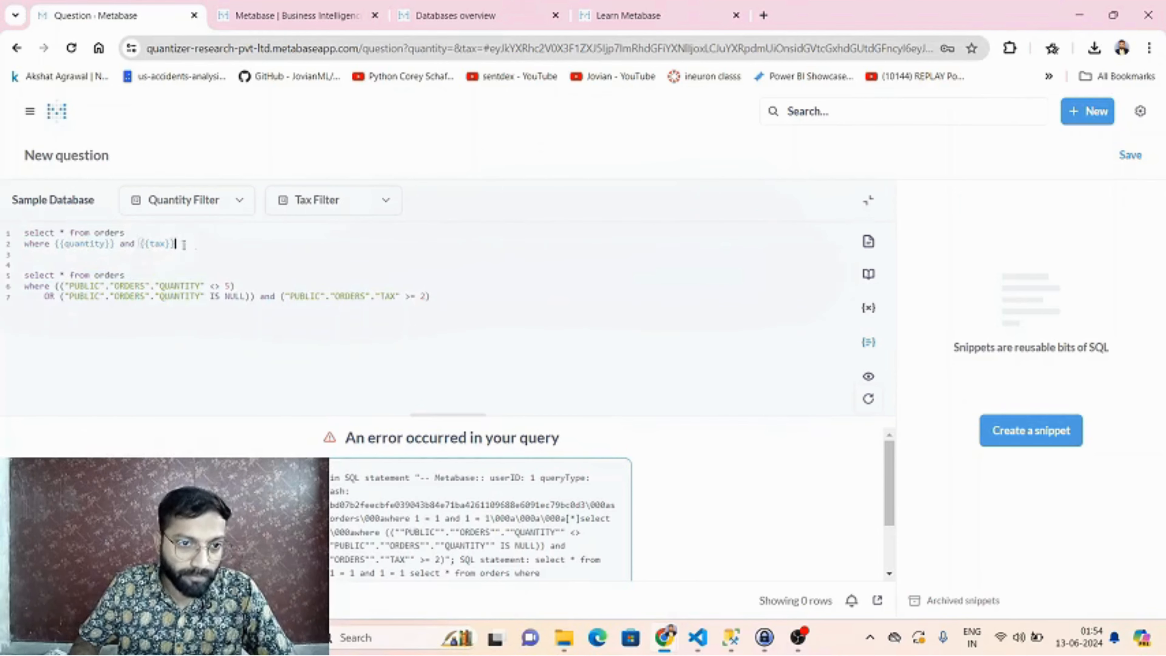
Run only the first orders query with the quantity and tax variables, and comment out the second orders query
{"action": "left_click_drag", "start_coordinate": [195, 245], "coordinate": [13, 232]}
{"action": "left_click", "coordinate": [868, 399]}
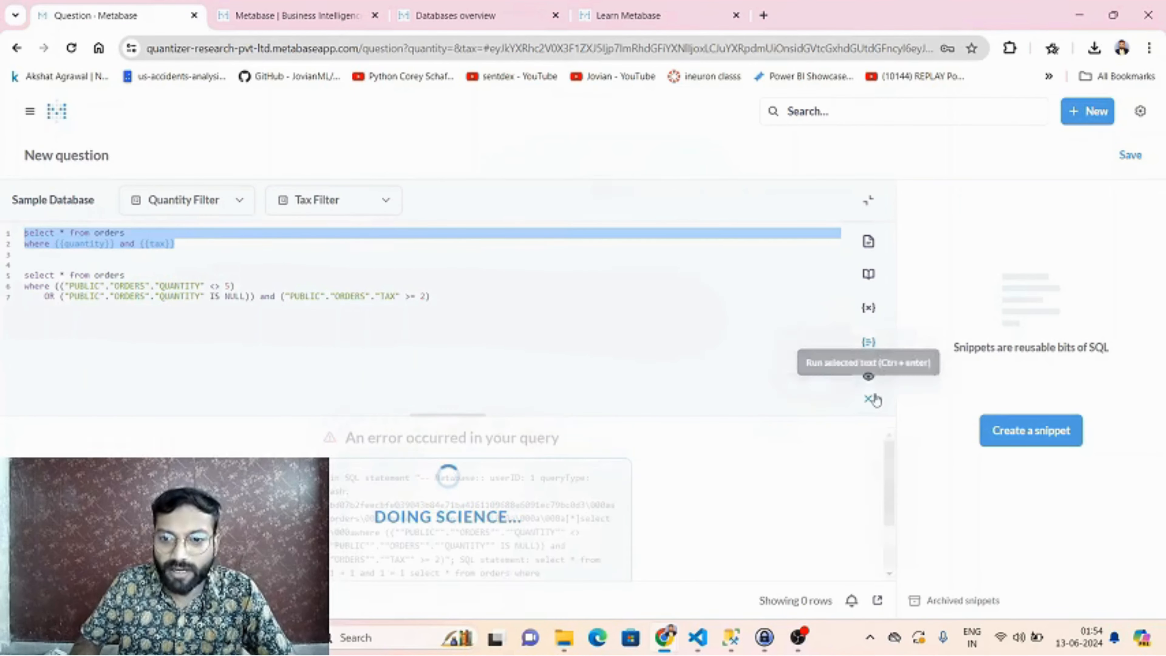
{"action": "left_click_drag", "start_coordinate": [436, 303], "coordinate": [24, 275]}
{"action": "key", "text": "ctrl+/"}
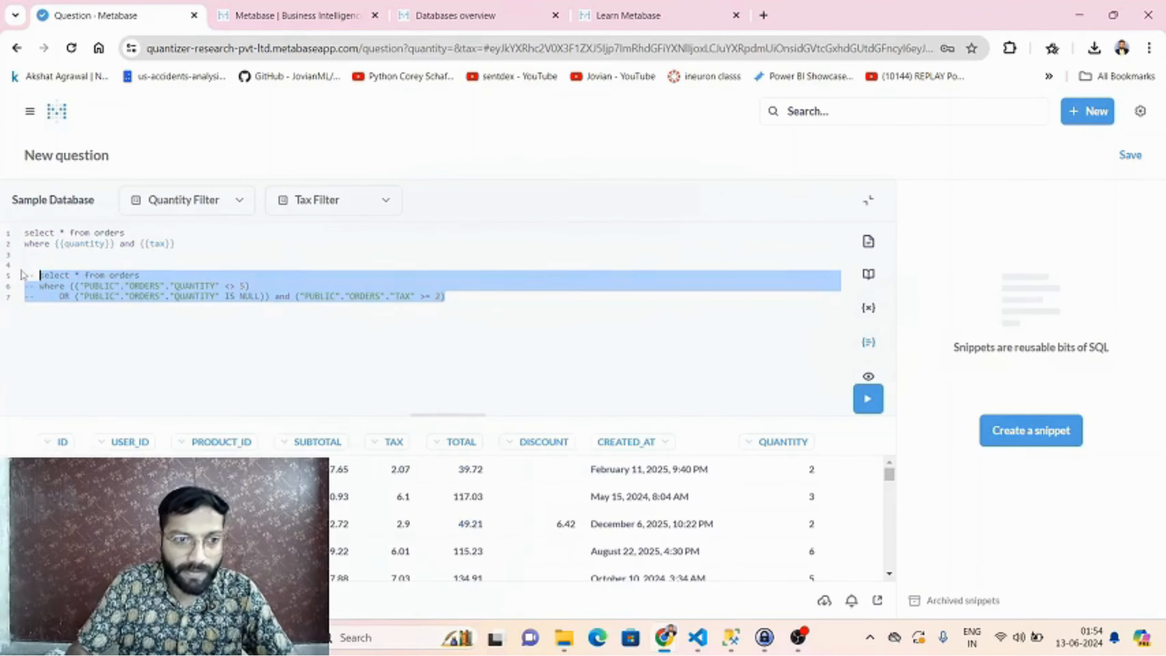
{"action": "left_click", "coordinate": [86, 315]}
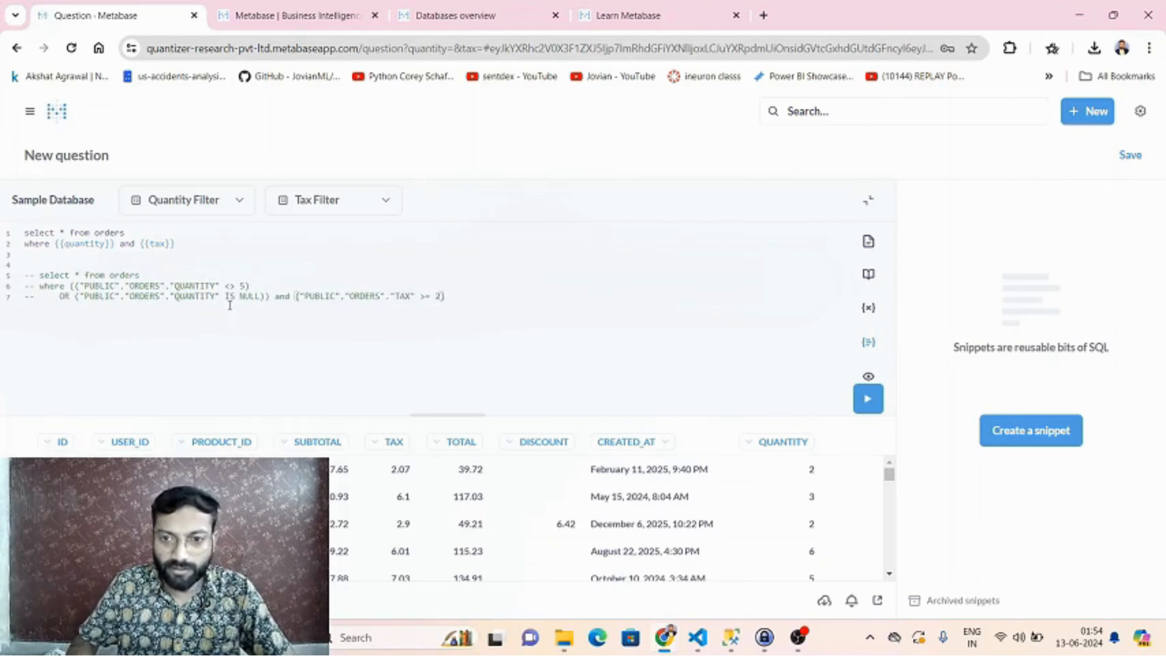
Run the query with the SQL editor collapsed, look through the order rows, and reopen the editor
{"action": "left_click", "coordinate": [867, 207]}
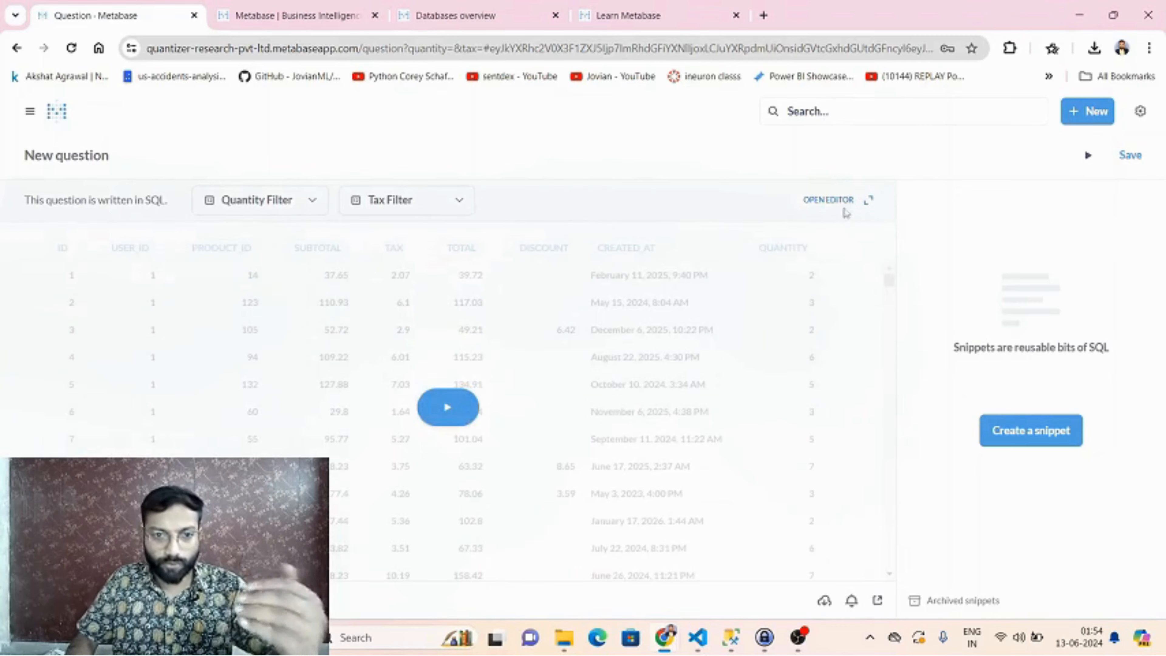
{"action": "left_click", "coordinate": [439, 414]}
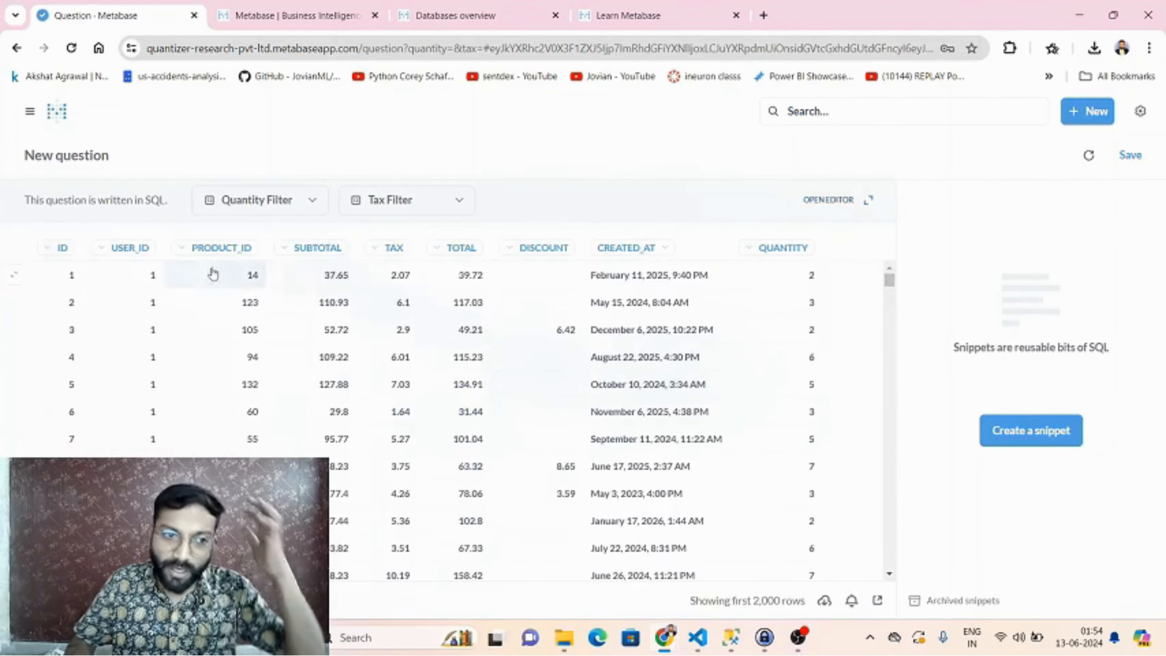
{"action": "scroll", "coordinate": [285, 406], "scroll_direction": "down", "scroll_amount": 20}
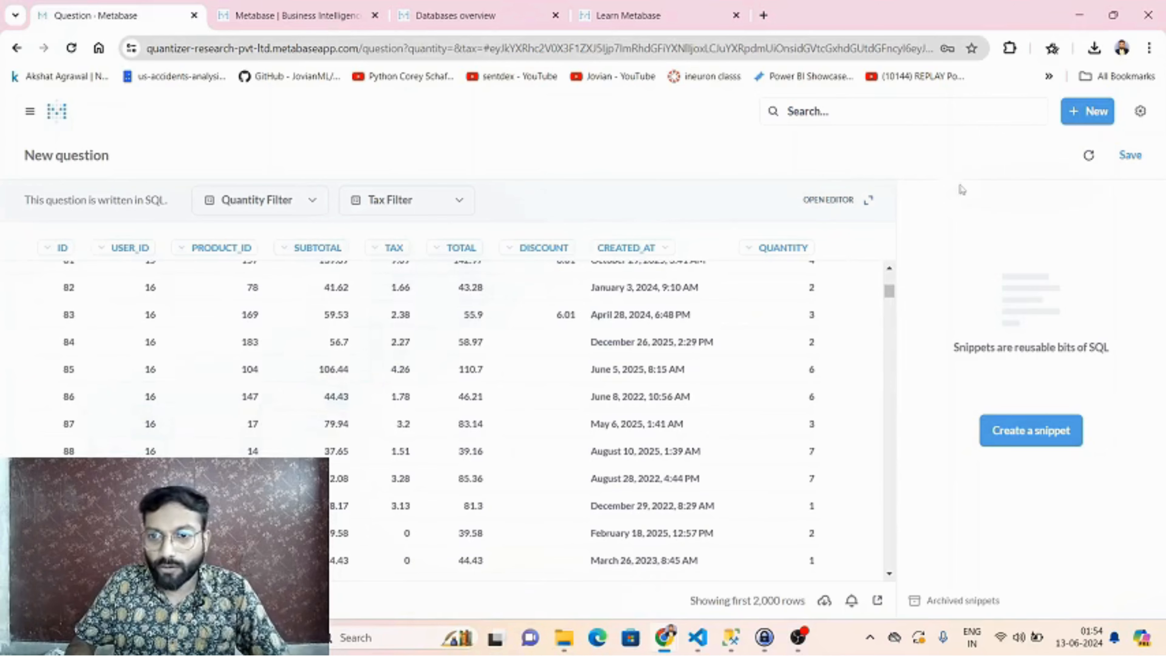
{"action": "left_click", "coordinate": [867, 202]}
{"action": "left_click", "coordinate": [291, 256]}
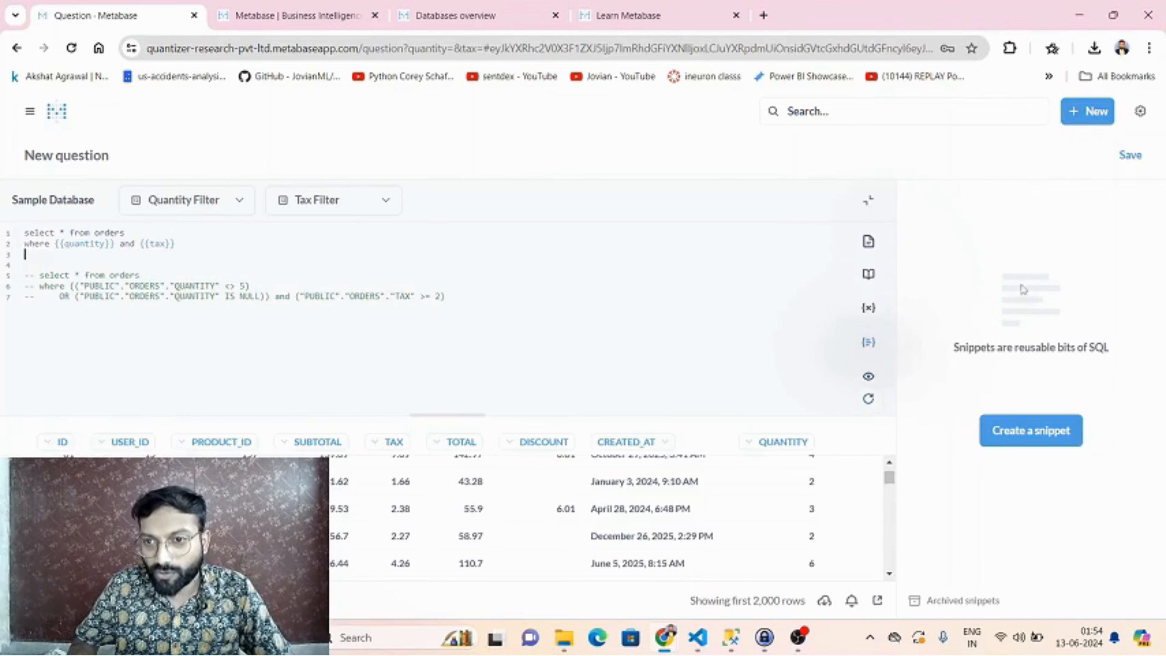
Close the snippets sidebar and switch the query results to a Bar visualization
{"action": "left_click", "coordinate": [868, 340]}
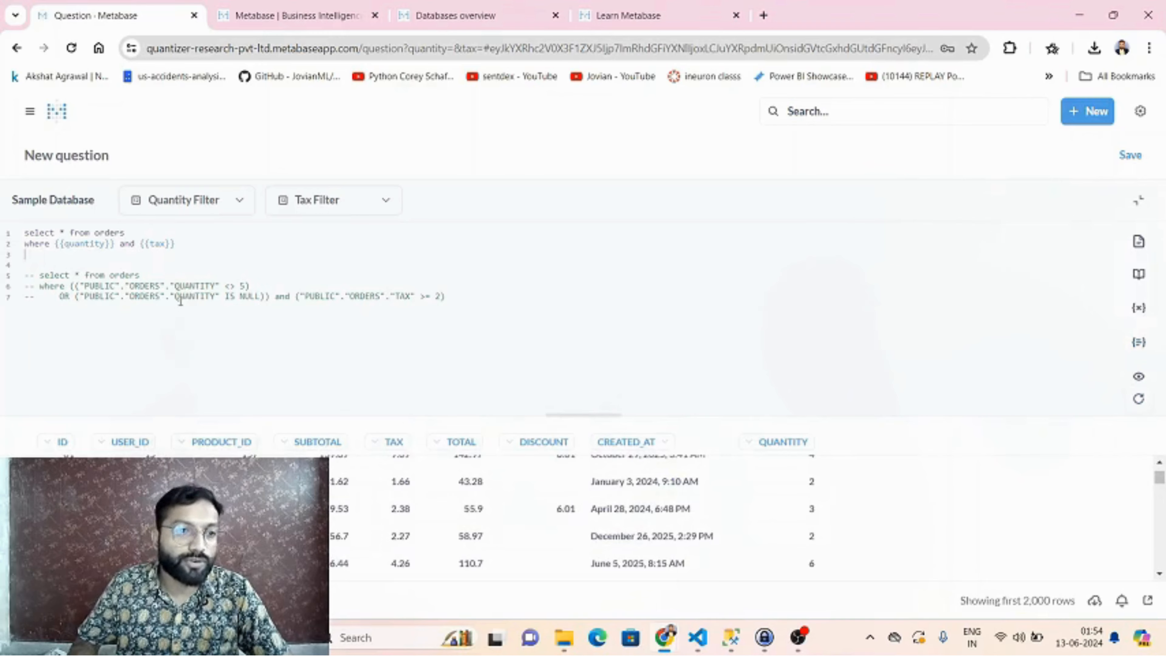
{"action": "key", "text": "ctrl+plus"}
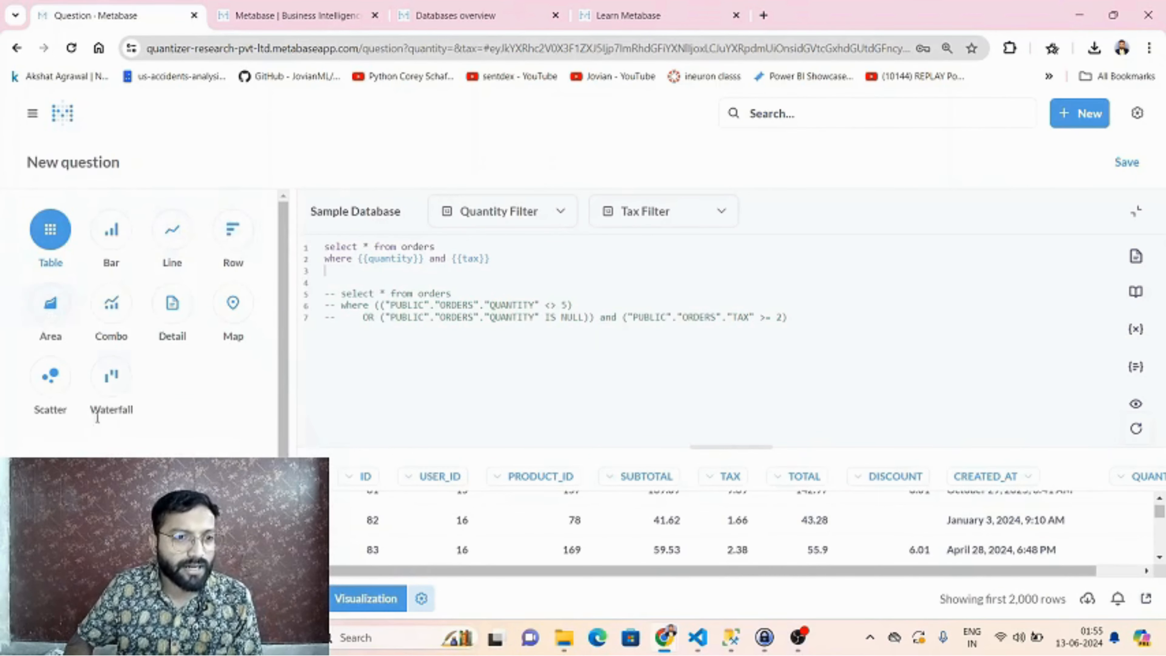
{"action": "scroll", "coordinate": [103, 420], "scroll_direction": "down", "scroll_amount": 3}
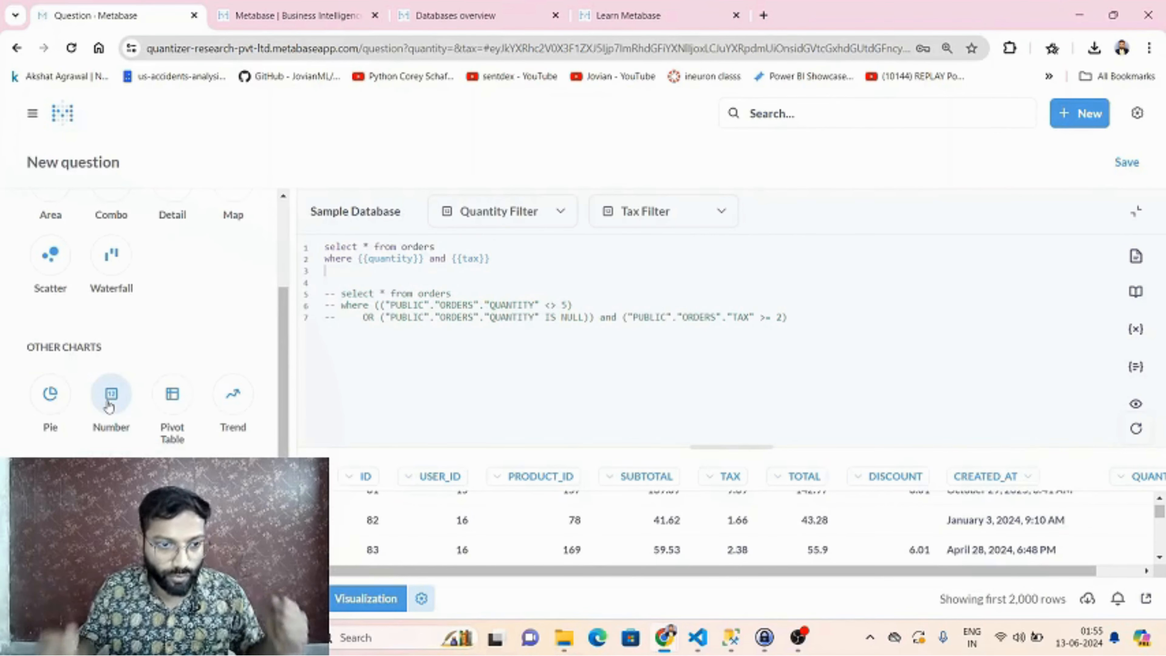
{"action": "scroll", "coordinate": [133, 359], "scroll_direction": "up", "scroll_amount": 3}
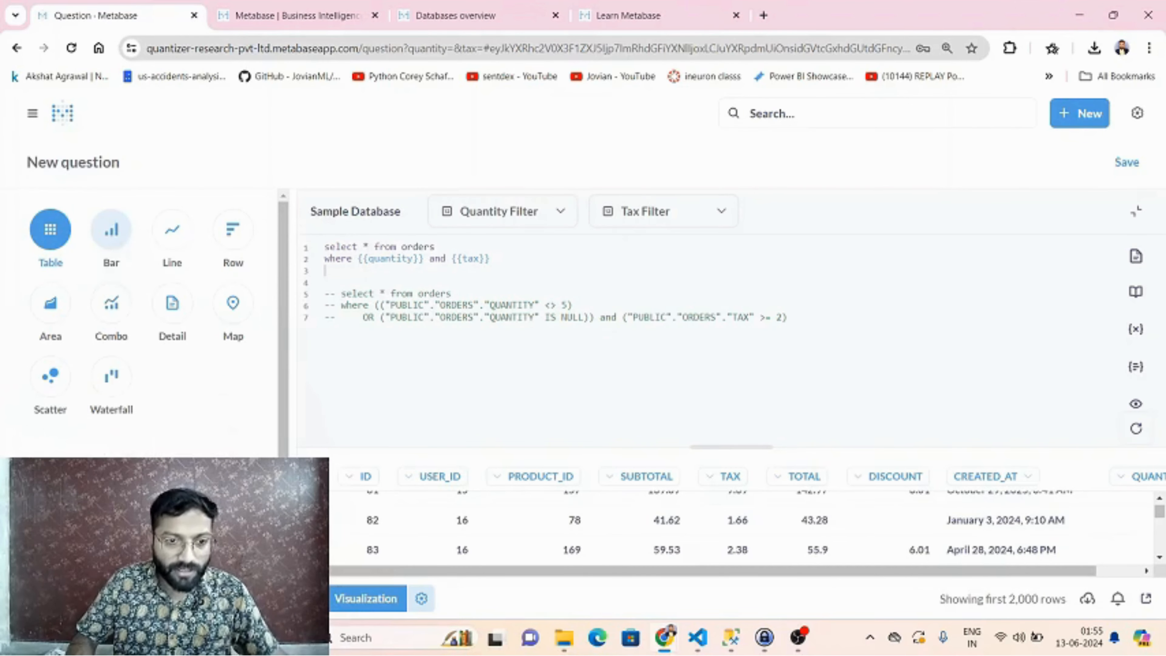
{"action": "left_click", "coordinate": [112, 230]}
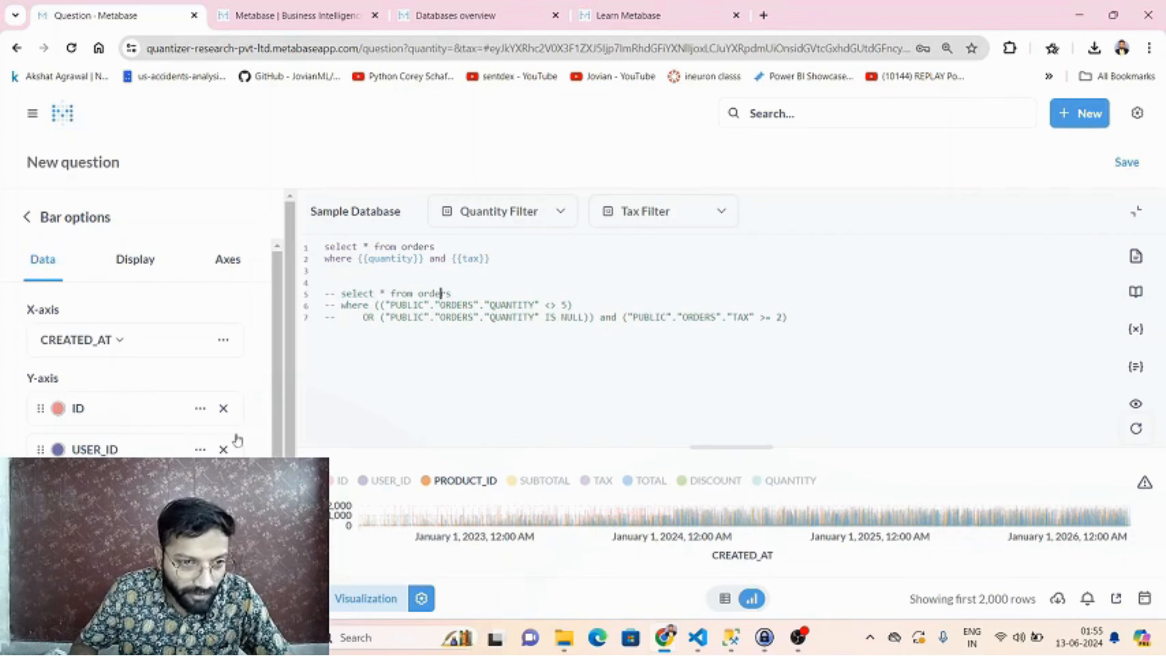
Set the bar chart's X-axis to USER_ID and remove the ID, USER_ID, PRODUCT_ID, SUBTOTAL, TAX and TOTAL series from the Y-axis
{"action": "left_click", "coordinate": [223, 409]}
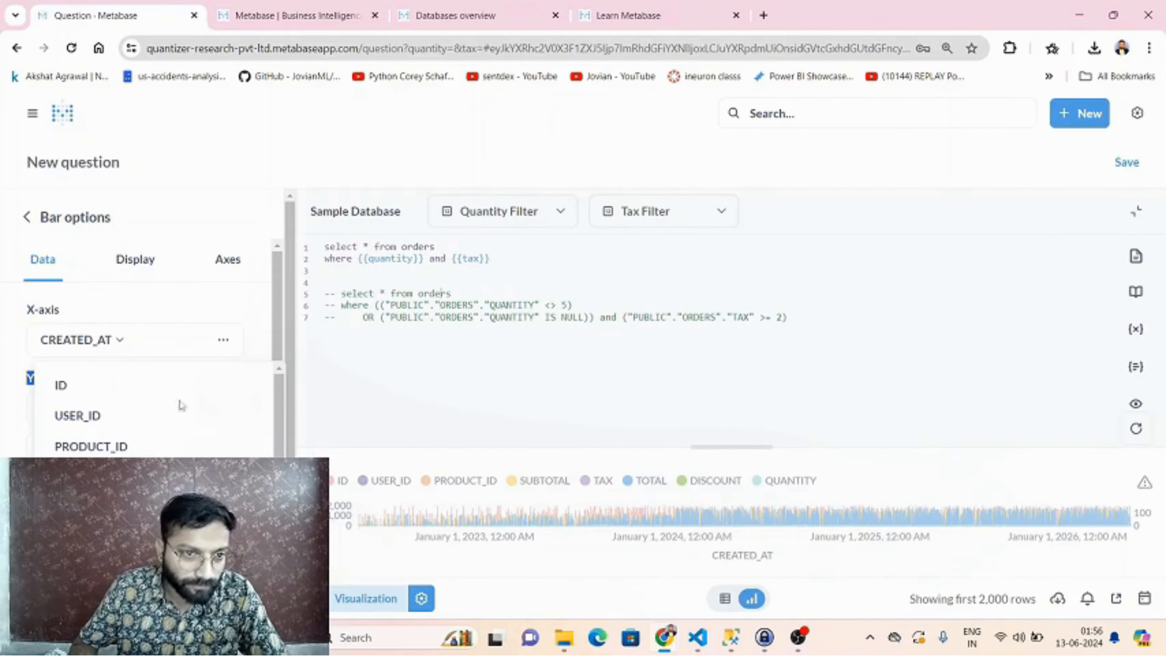
{"action": "left_click", "coordinate": [182, 414]}
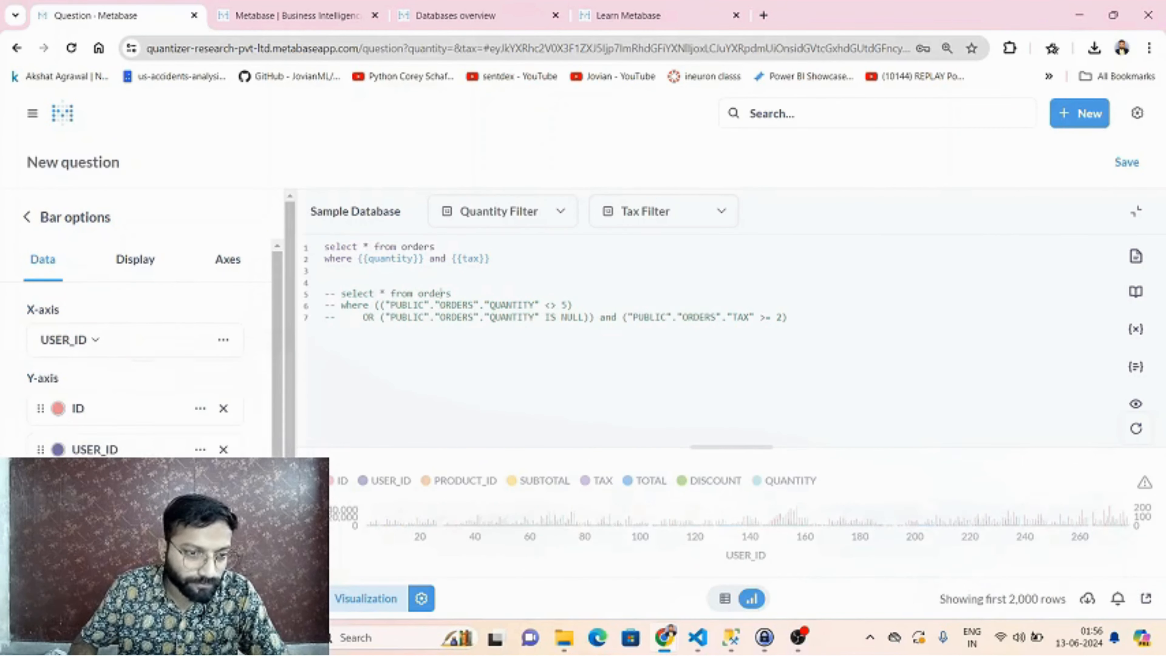
{"action": "left_click", "coordinate": [224, 409]}
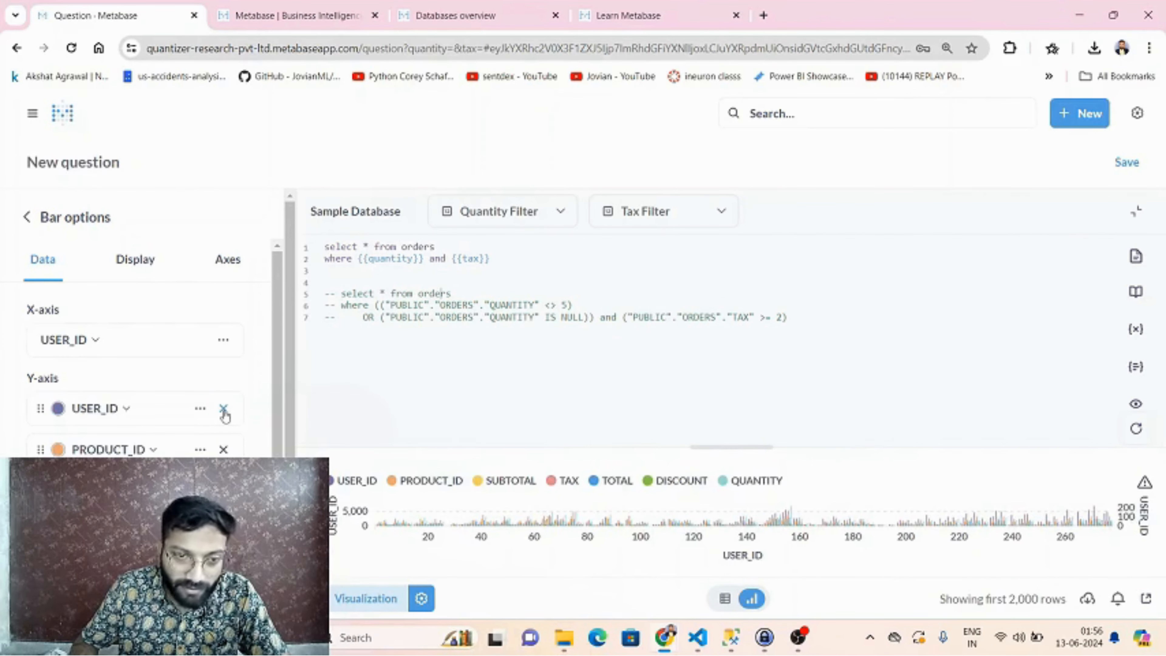
{"action": "left_click", "coordinate": [223, 409]}
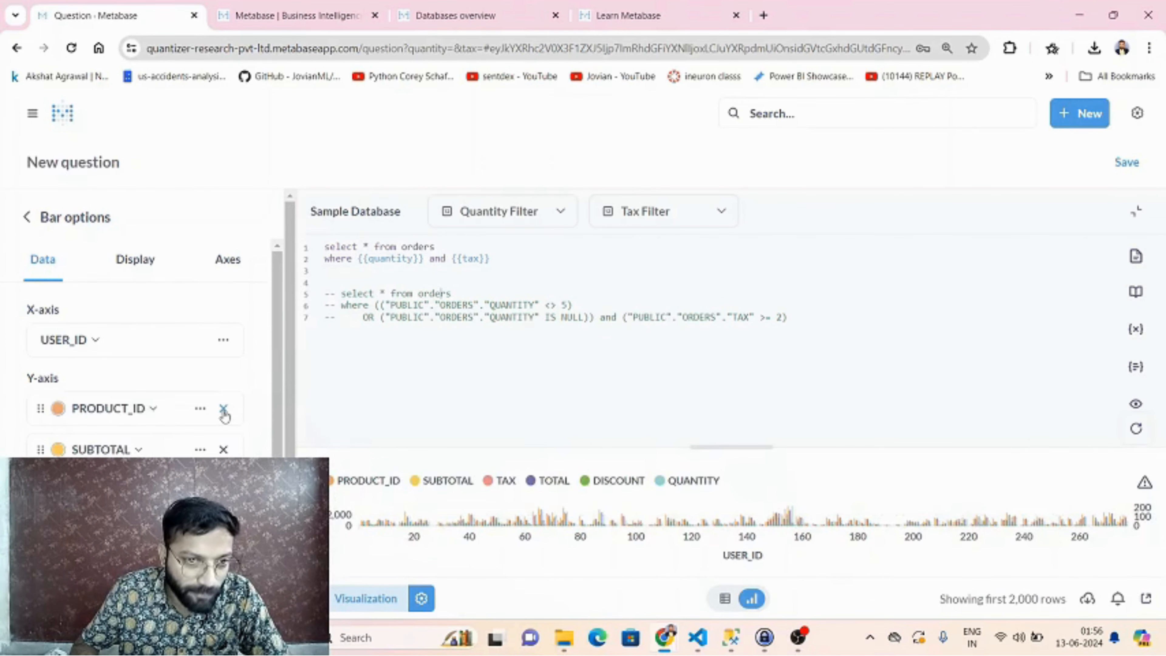
{"action": "left_click", "coordinate": [223, 409]}
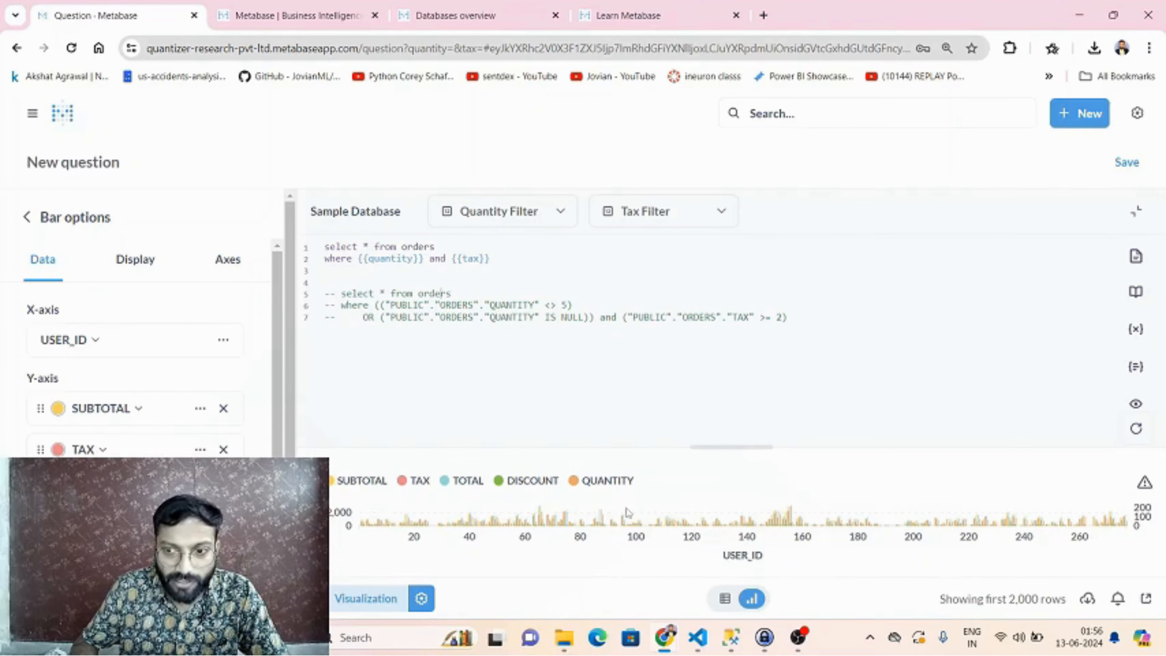
{"action": "left_click", "coordinate": [223, 408]}
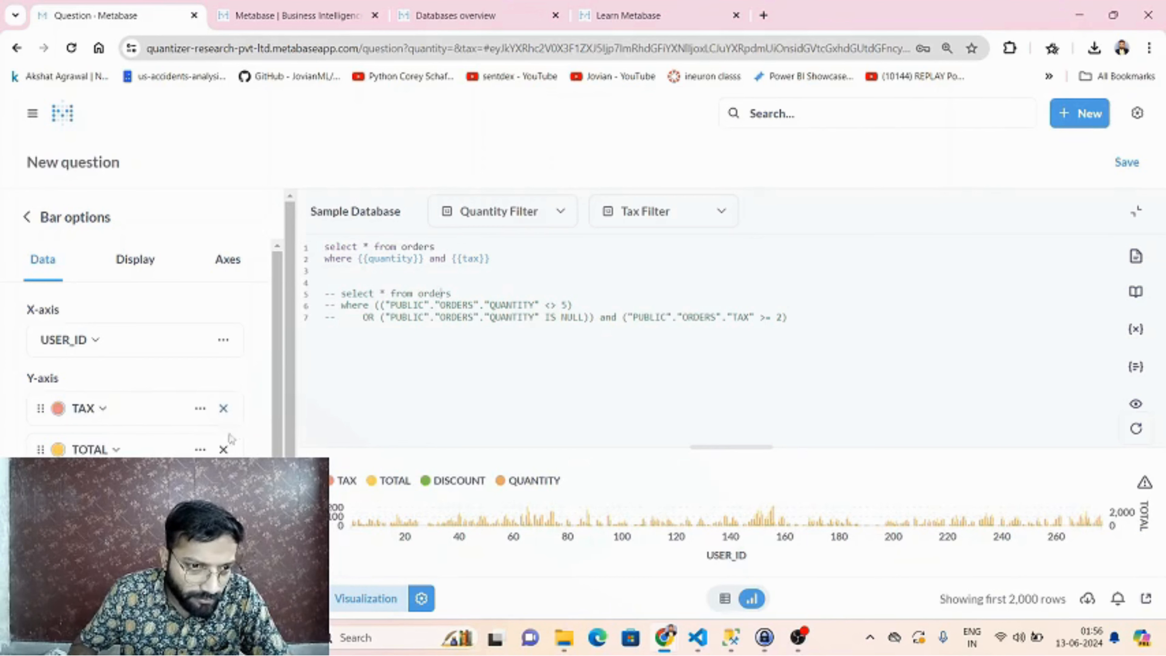
{"action": "scroll", "coordinate": [233, 439], "scroll_direction": "down", "scroll_amount": 1}
{"action": "scroll", "coordinate": [220, 404], "scroll_direction": "down", "scroll_amount": 2}
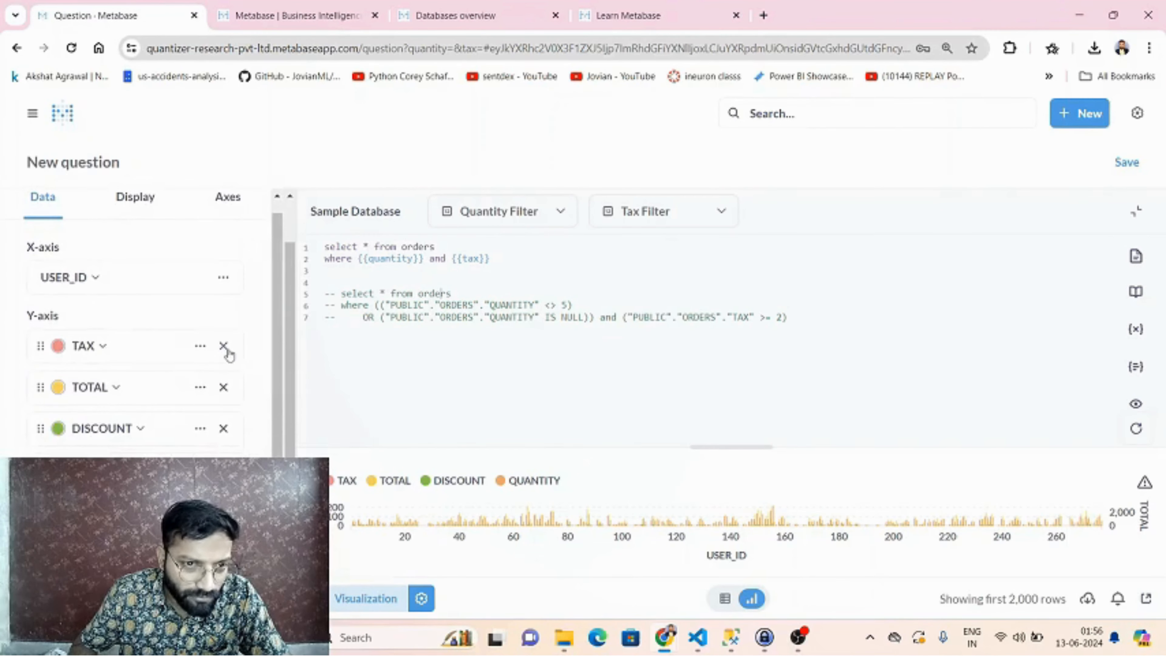
{"action": "left_click", "coordinate": [224, 347]}
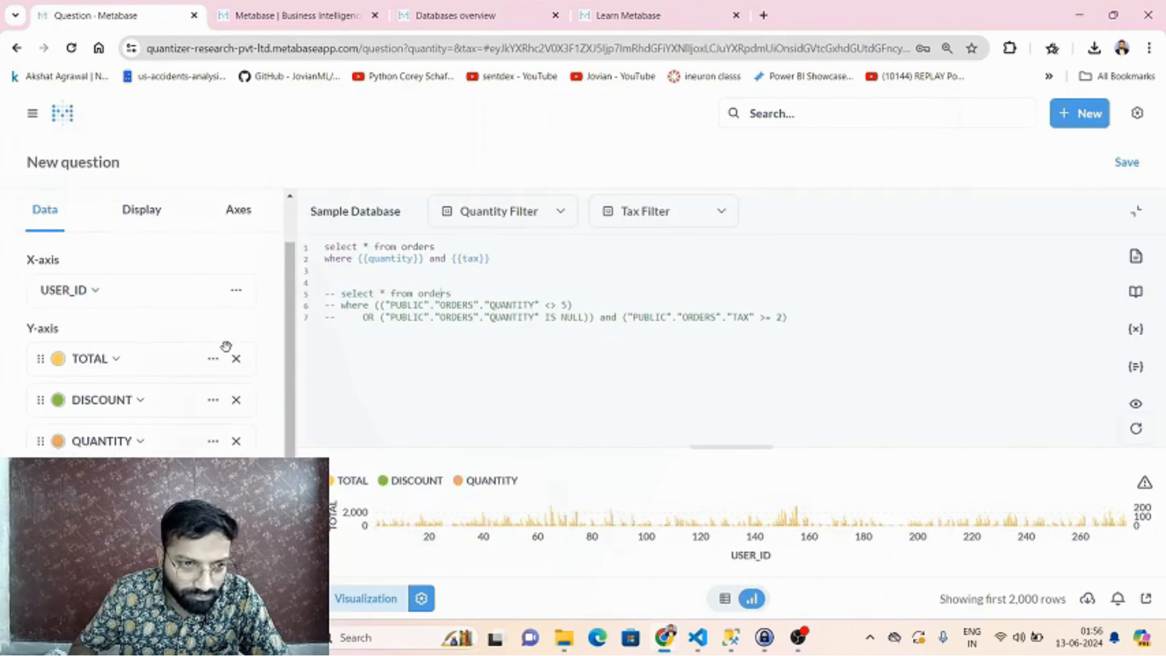
{"action": "left_click", "coordinate": [236, 359]}
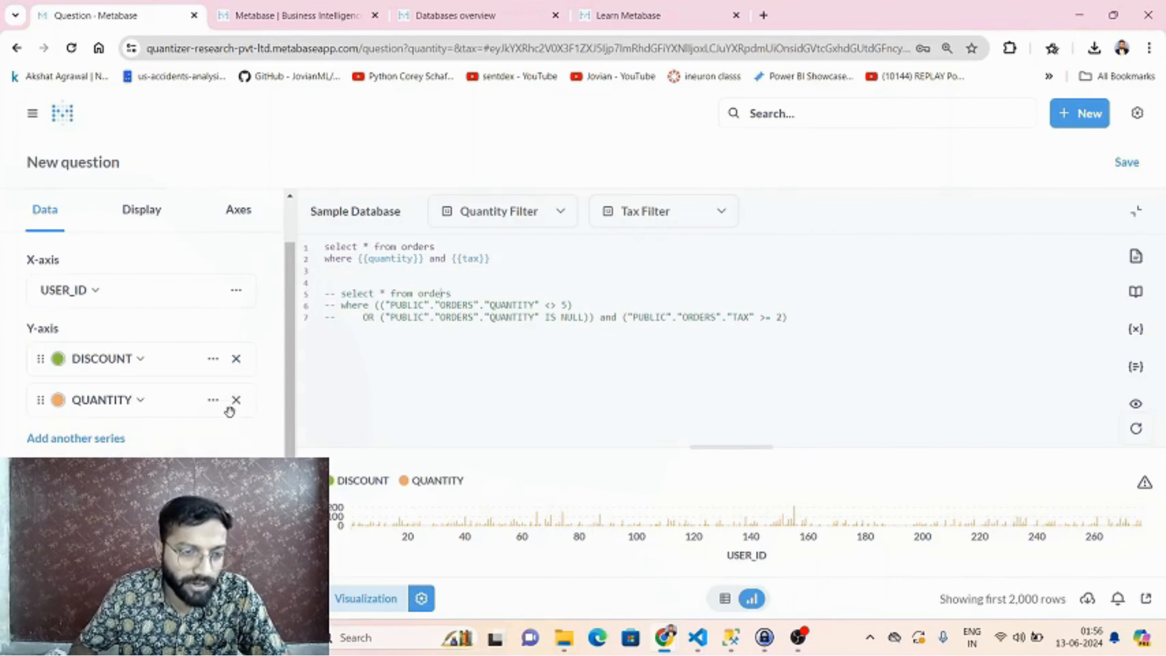
Try PRODUCT_ID as the bar chart's X-axis field, and set the X-axis to ID
{"action": "scroll", "coordinate": [106, 366], "scroll_direction": "up", "scroll_amount": 2}
{"action": "left_click", "coordinate": [85, 340]}
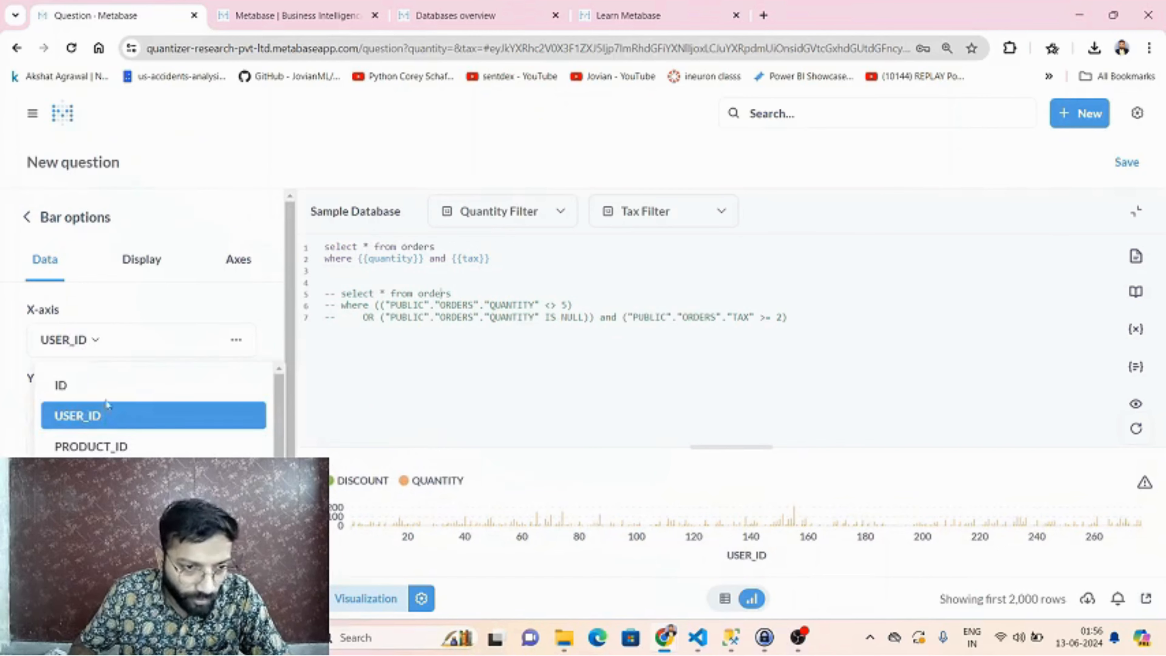
{"action": "left_click", "coordinate": [136, 447]}
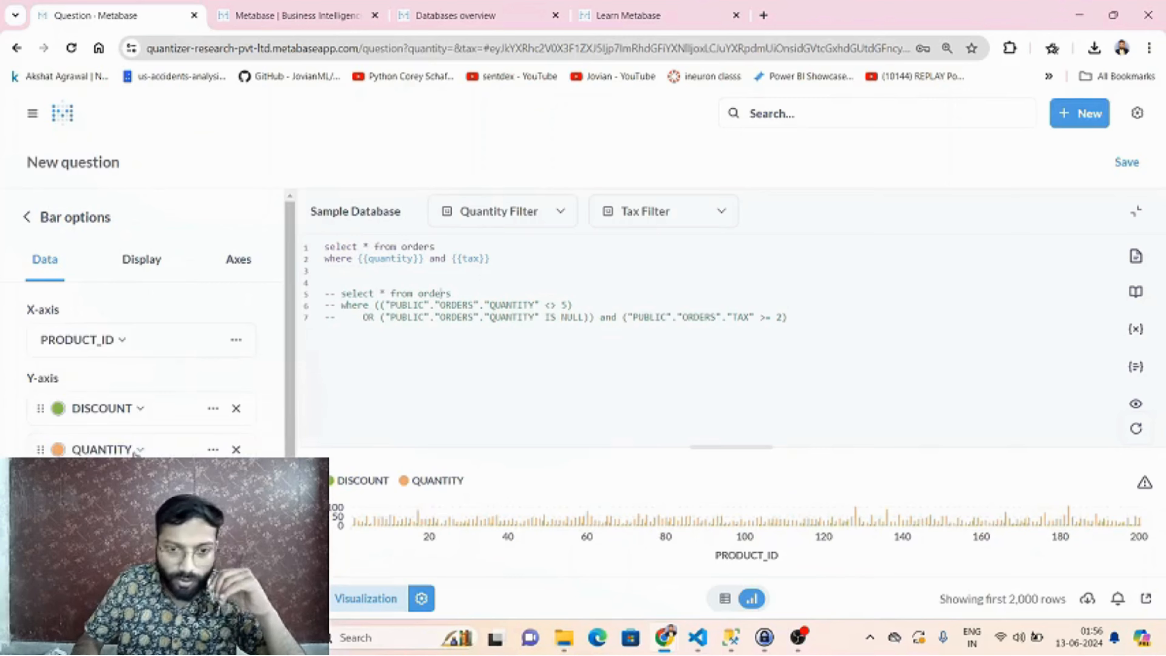
{"action": "left_click", "coordinate": [87, 340]}
{"action": "left_click", "coordinate": [80, 388]}
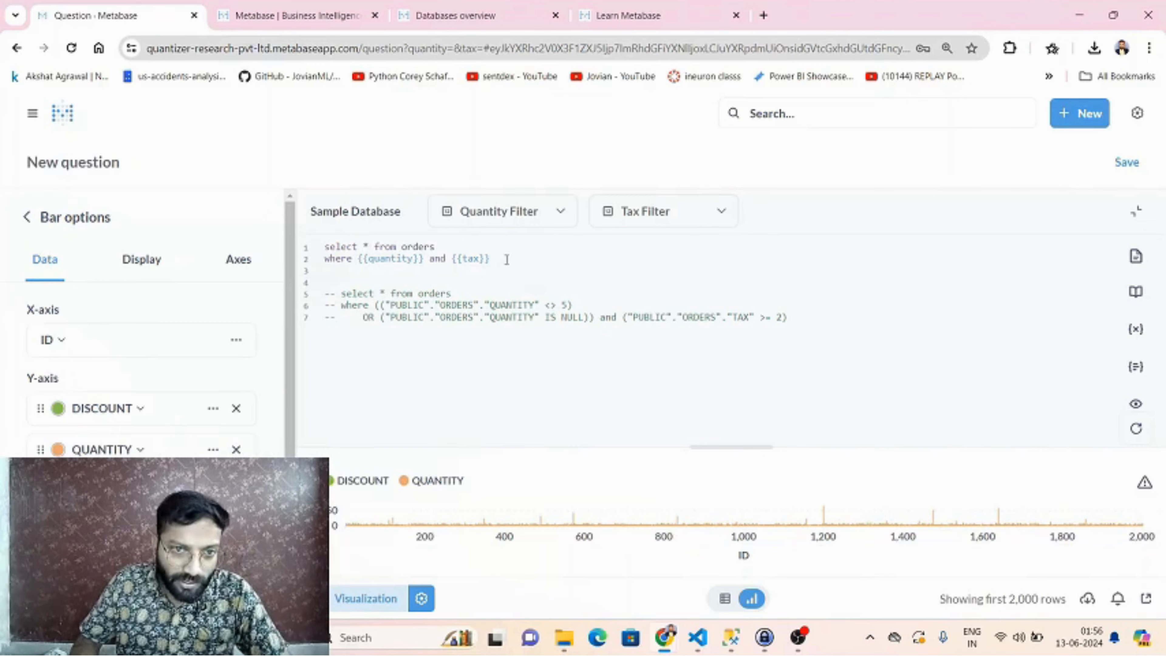
Add "limit 10" as the third line of the orders query and run it
{"action": "type", "text": "limit "}
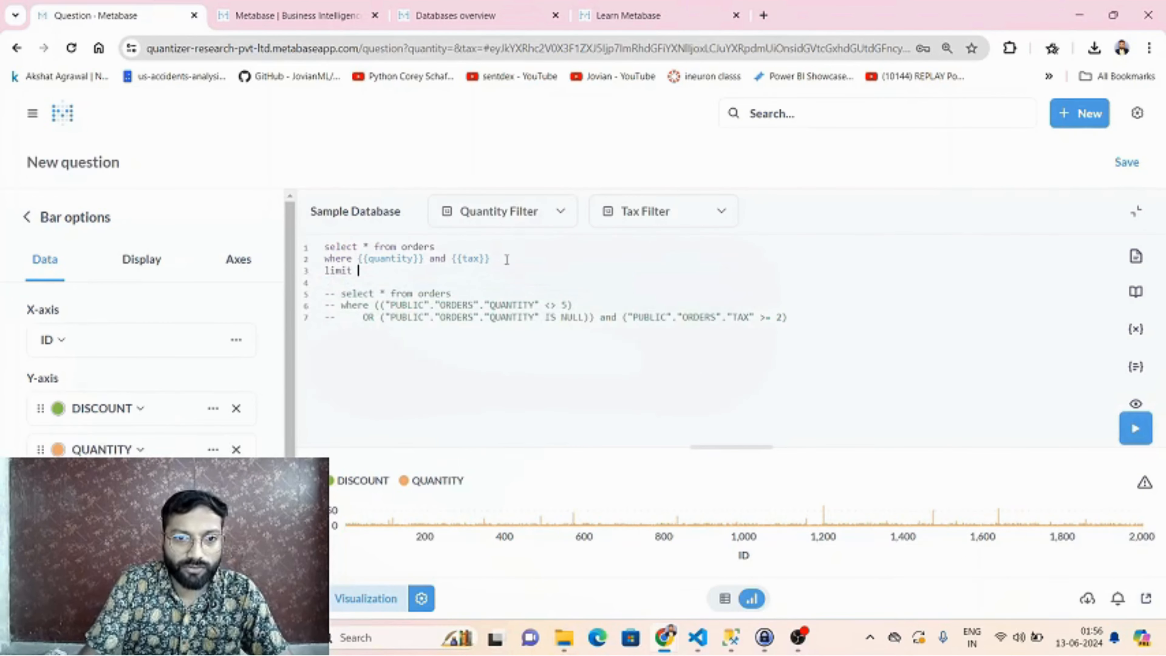
{"action": "type", "text": "10"}
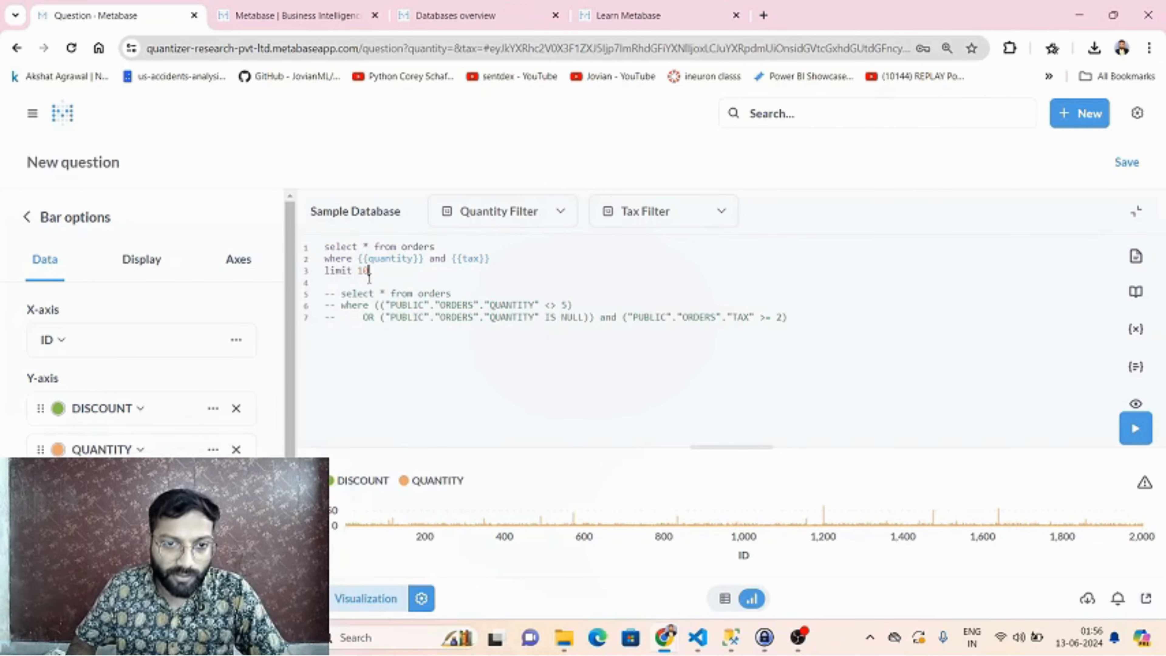
{"action": "left_click_drag", "start_coordinate": [343, 266], "coordinate": [315, 251]}
{"action": "left_click", "coordinate": [378, 262]}
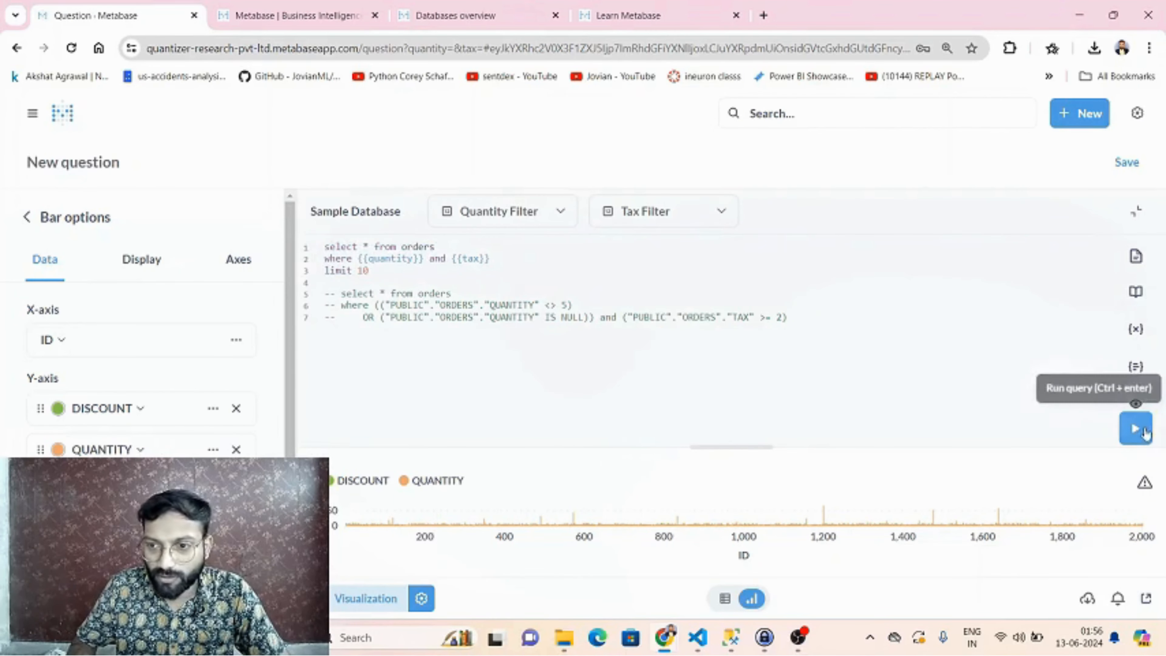
{"action": "left_click", "coordinate": [1134, 430]}
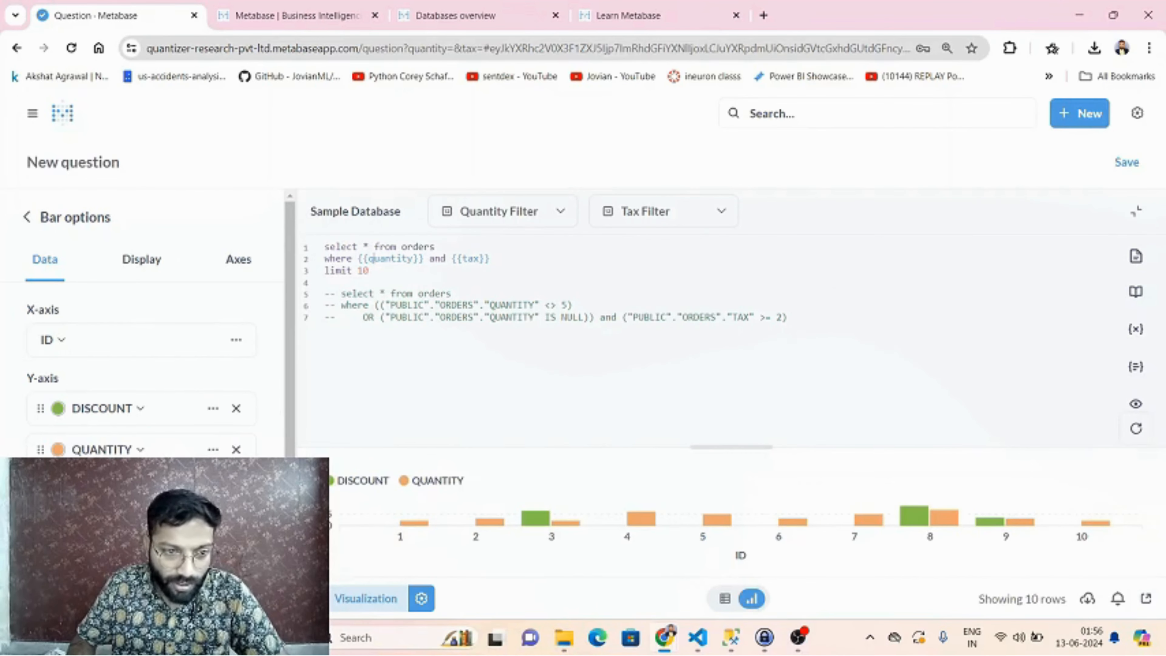
Hide the chart options sidebar and try to resize the results area below the editor
{"action": "left_click", "coordinate": [246, 596]}
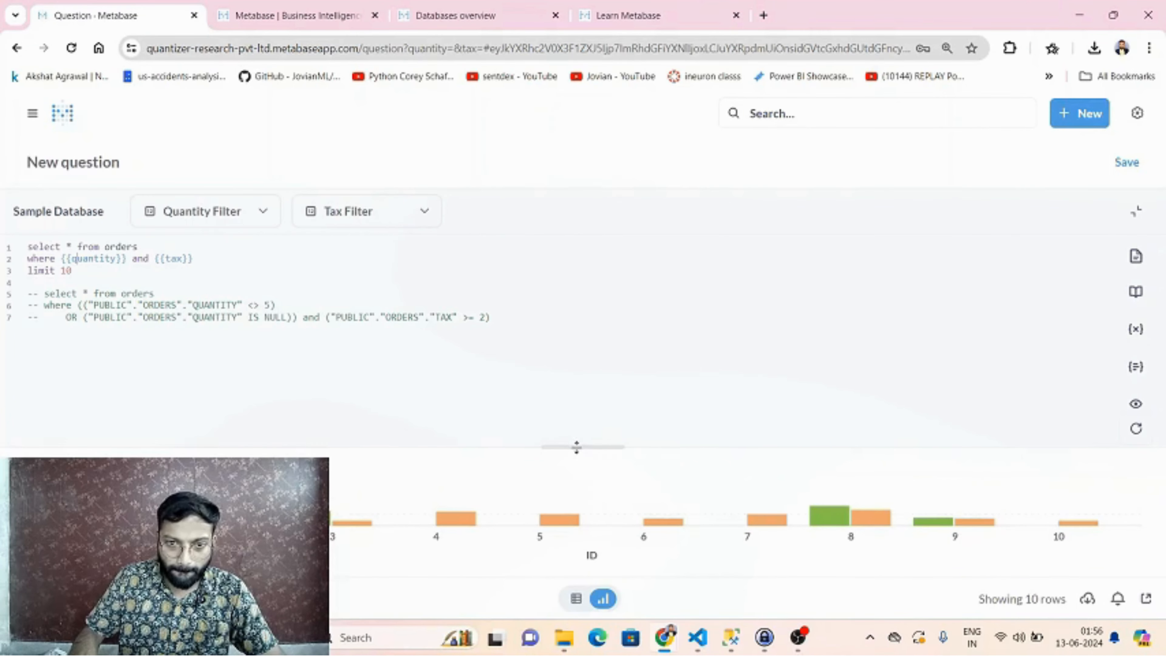
{"action": "mouse_move", "coordinate": [576, 447]}
{"action": "left_mouse_down"}
{"action": "mouse_move", "coordinate": [580, 380]}
{"action": "mouse_move", "coordinate": [550, 528]}
{"action": "mouse_move", "coordinate": [459, 528]}
{"action": "mouse_move", "coordinate": [391, 565]}
{"action": "mouse_move", "coordinate": [588, 547]}
{"action": "mouse_move", "coordinate": [598, 447]}
{"action": "left_mouse_up"}
{"action": "left_click", "coordinate": [619, 380]}
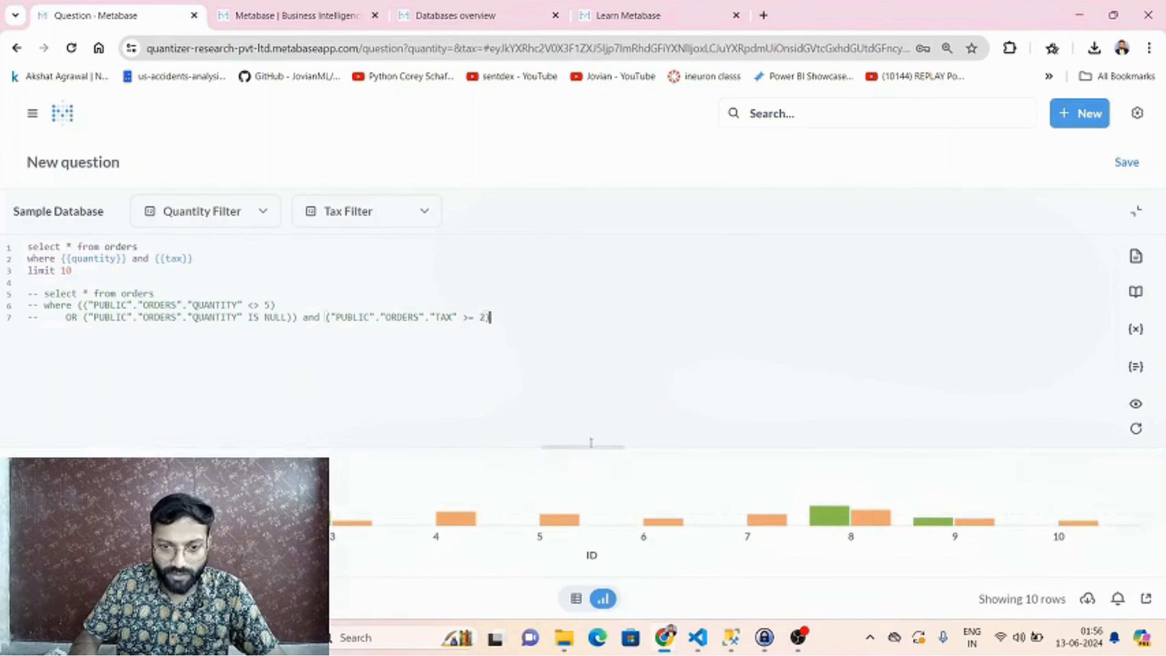
Reopen the bar chart's settings and add TOTAL as another Y-axis series
{"action": "left_click", "coordinate": [366, 599]}
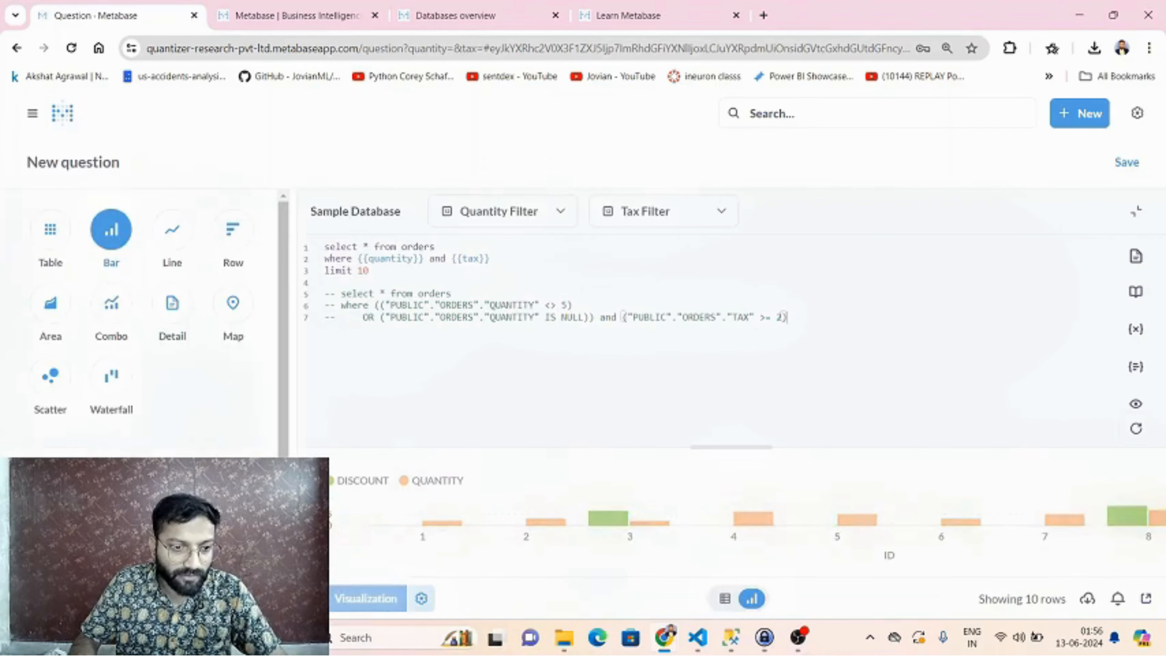
{"action": "mouse_move", "coordinate": [118, 244]}
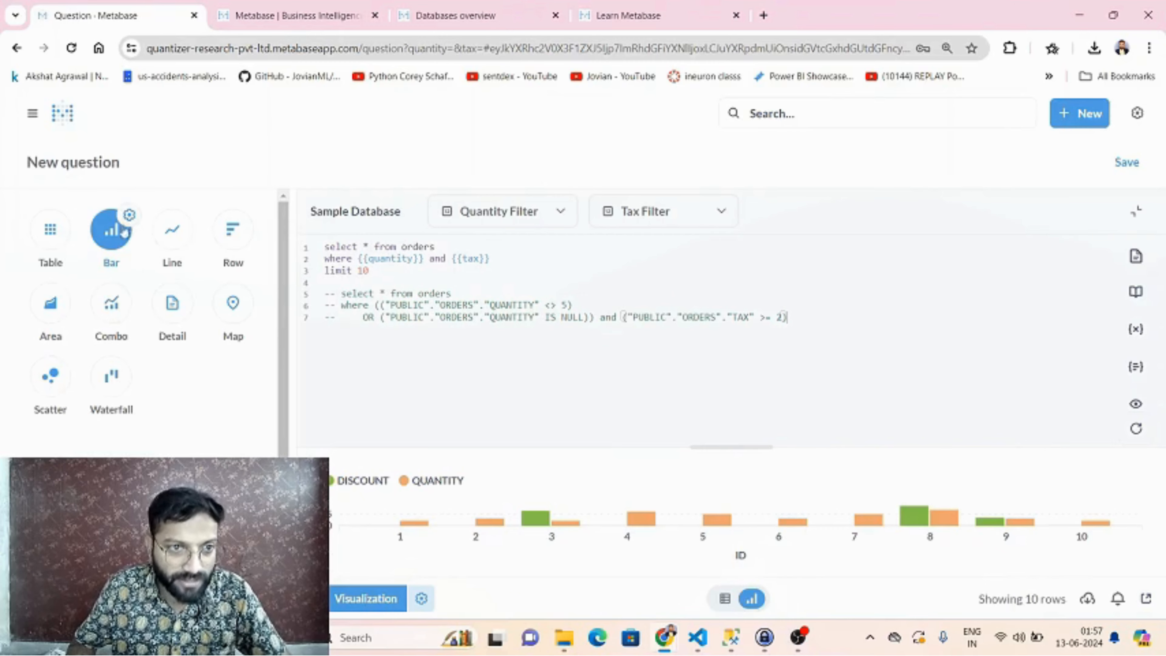
{"action": "left_click", "coordinate": [129, 216]}
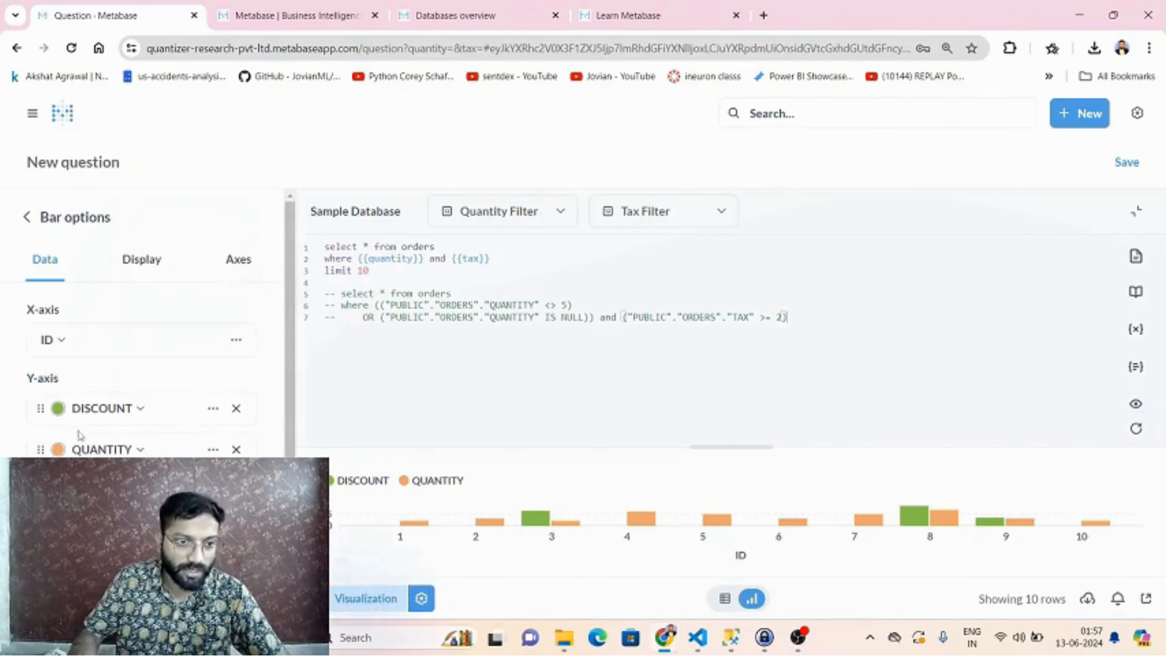
{"action": "scroll", "coordinate": [106, 411], "scroll_direction": "down", "scroll_amount": 1}
{"action": "left_click", "coordinate": [90, 440]}
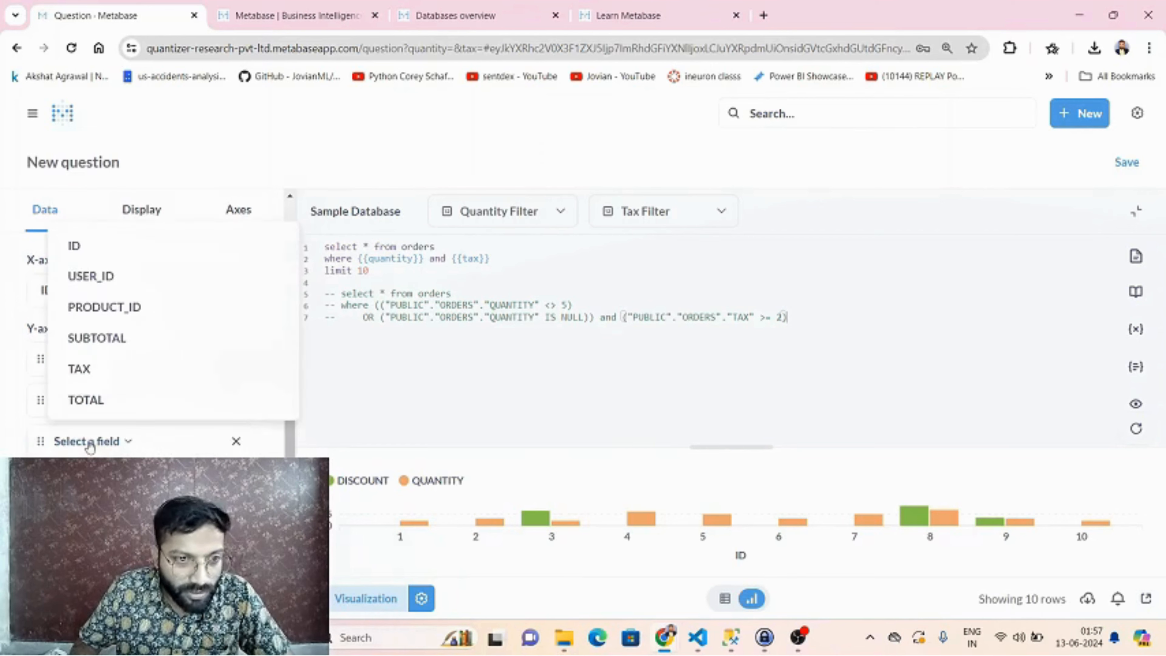
{"action": "left_click", "coordinate": [94, 399]}
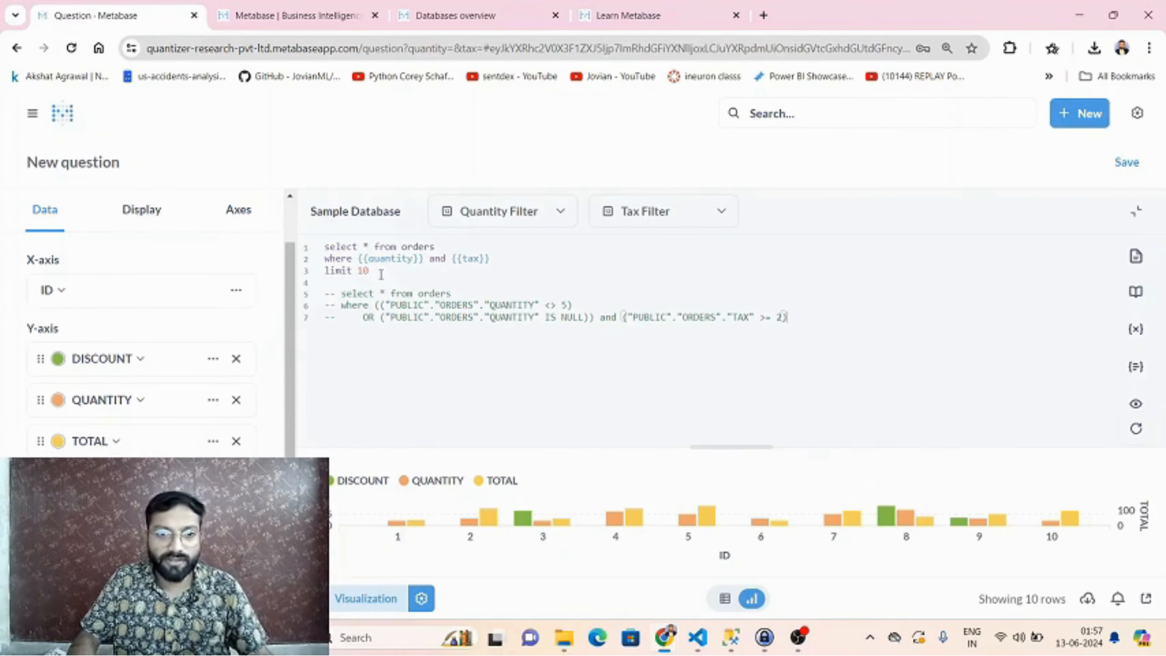
{"action": "left_click_drag", "start_coordinate": [381, 274], "coordinate": [281, 283]}
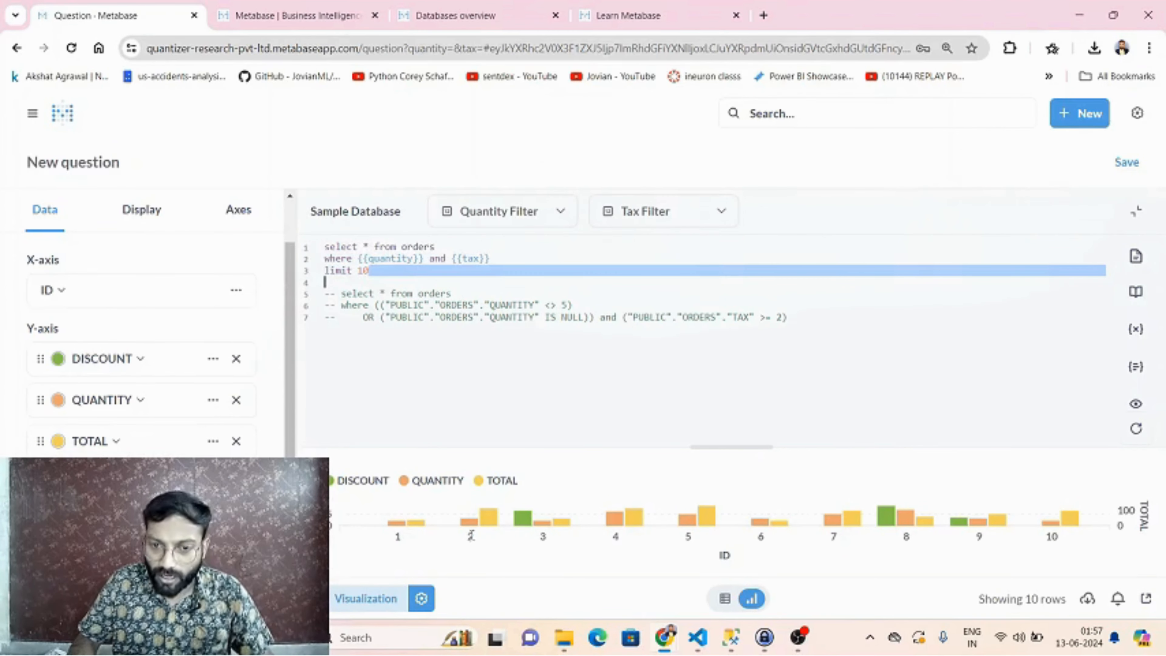
{"action": "left_click", "coordinate": [438, 394]}
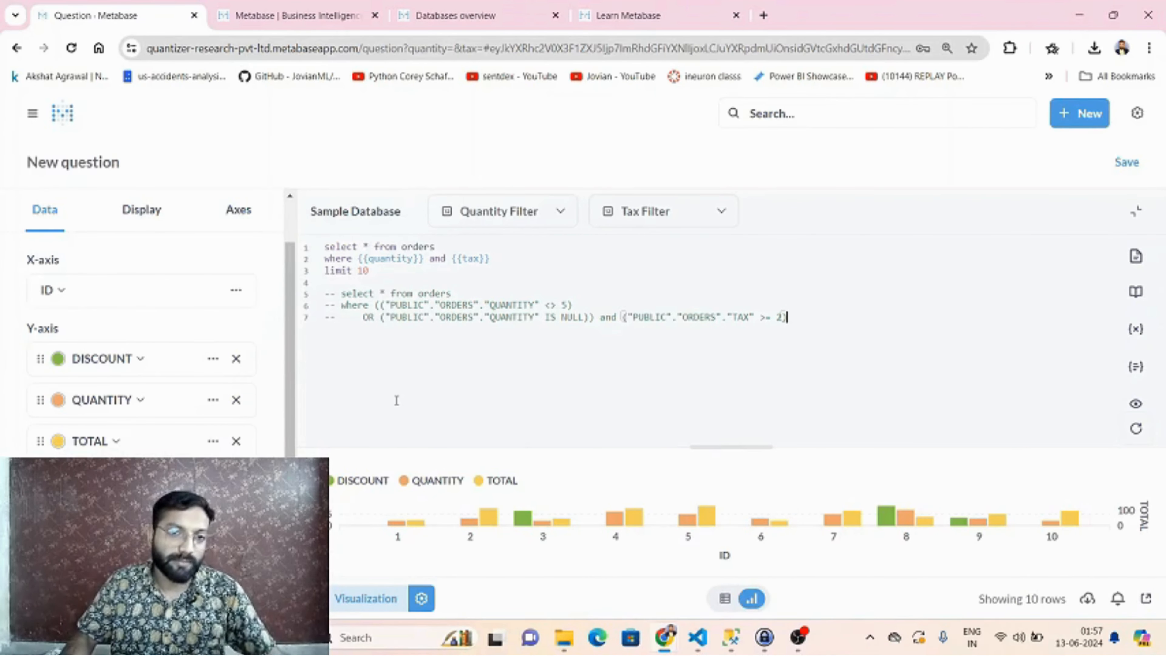
{"action": "left_click_drag", "start_coordinate": [390, 284], "coordinate": [302, 240]}
{"action": "left_click", "coordinate": [487, 323]}
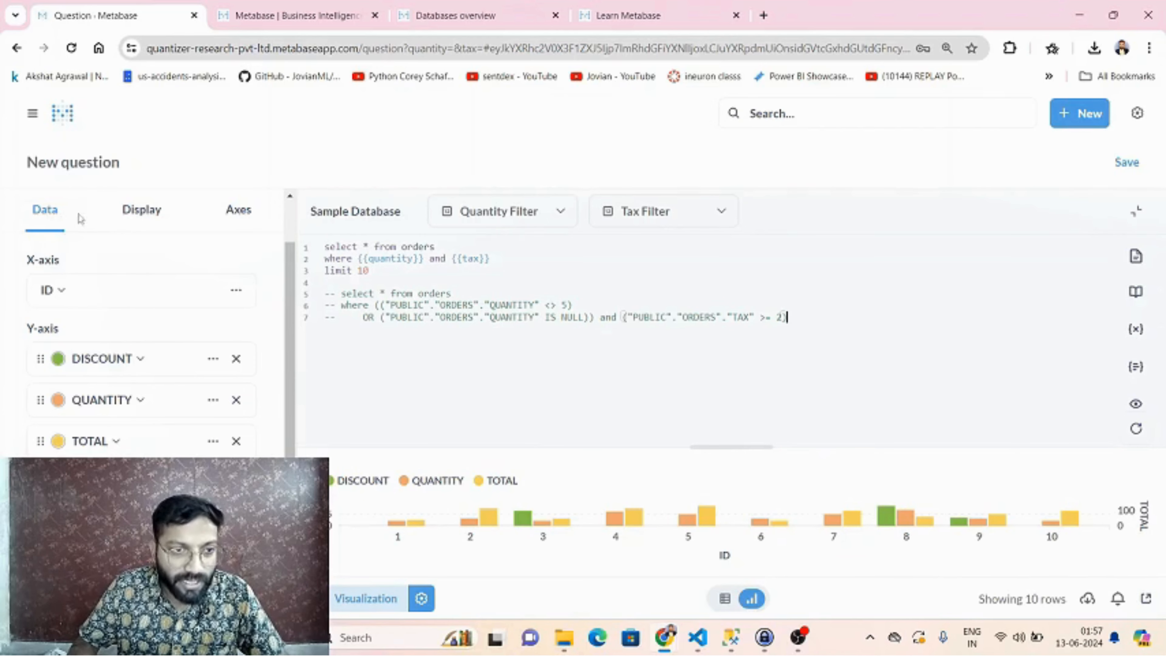
Try the Stack option on the bar chart's series, and restore Don't stack
{"action": "mouse_move", "coordinate": [115, 216]}
{"action": "left_mouse_down"}
{"action": "mouse_move", "coordinate": [151, 221]}
{"action": "mouse_move", "coordinate": [133, 224]}
{"action": "left_mouse_up"}
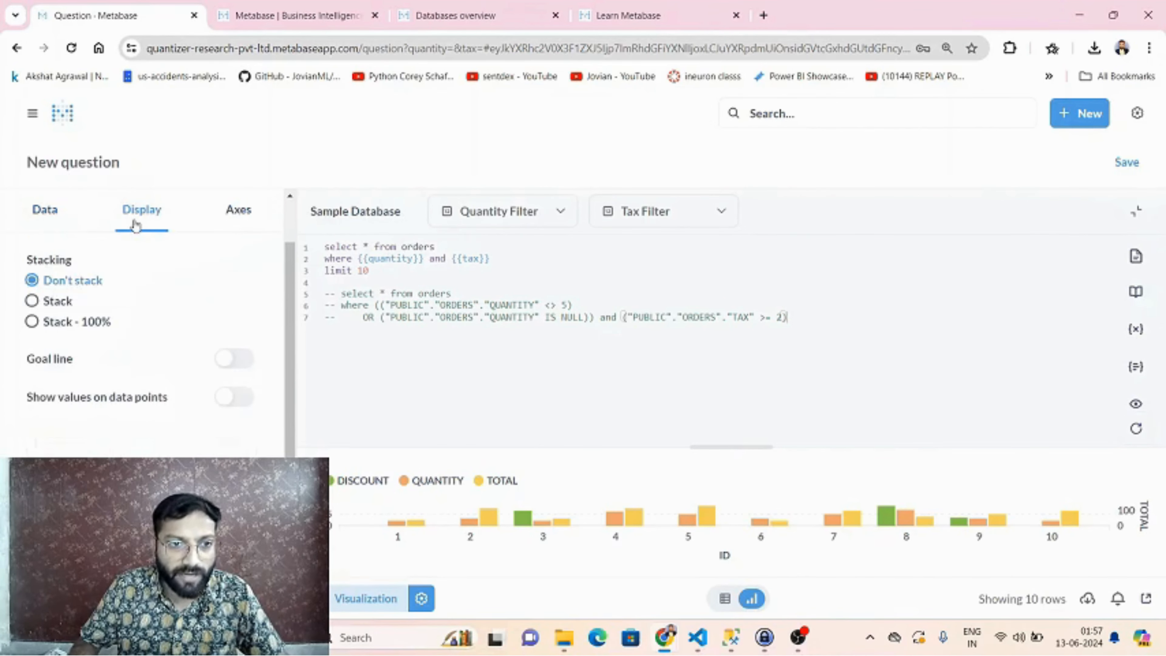
{"action": "left_click", "coordinate": [55, 304]}
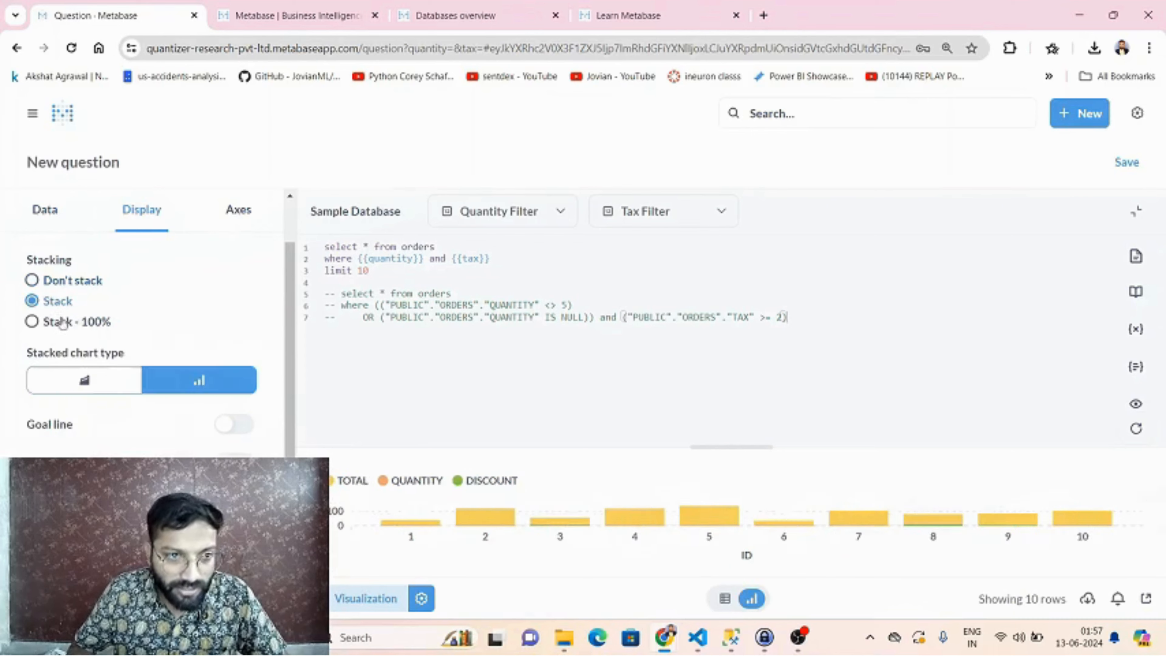
{"action": "left_click", "coordinate": [65, 281]}
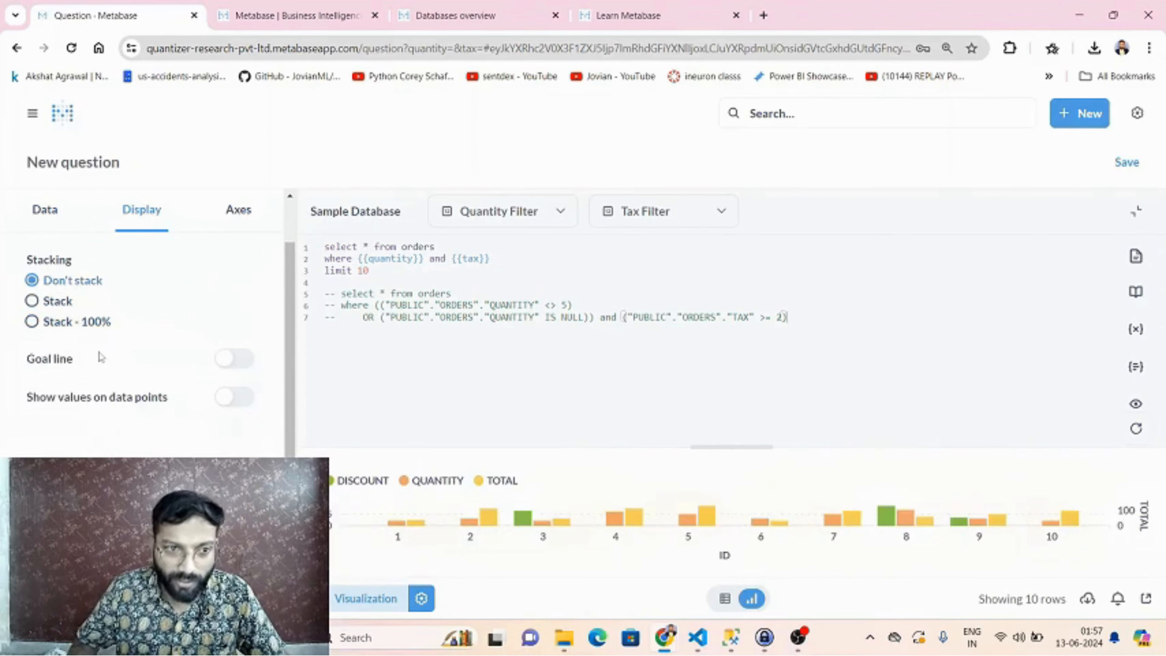
Show values on all of the bar chart's data points, checking the chart with the SQL editor temporarily collapsed
{"action": "left_click", "coordinate": [233, 398]}
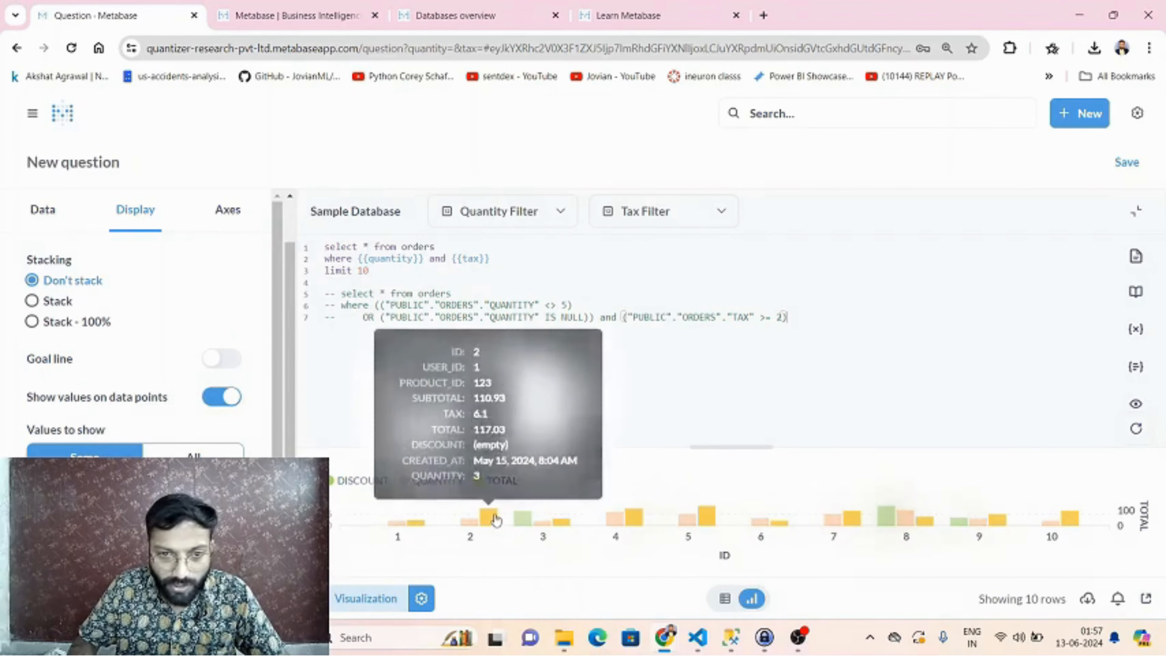
{"action": "mouse_move", "coordinate": [481, 521]}
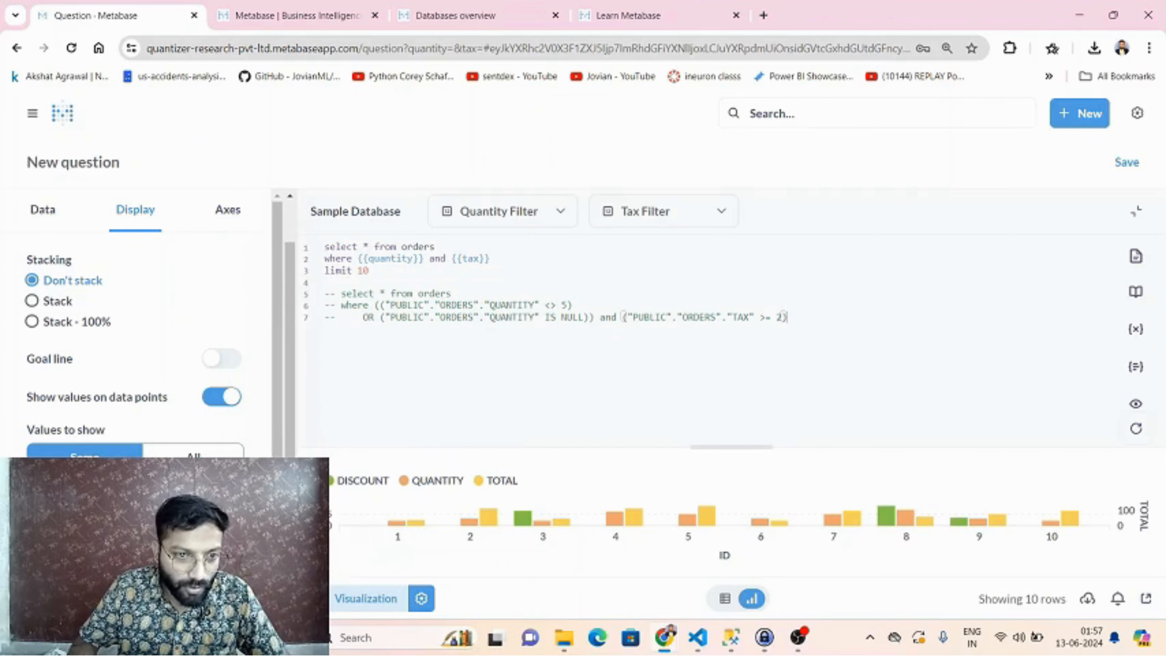
{"action": "left_click", "coordinate": [194, 457]}
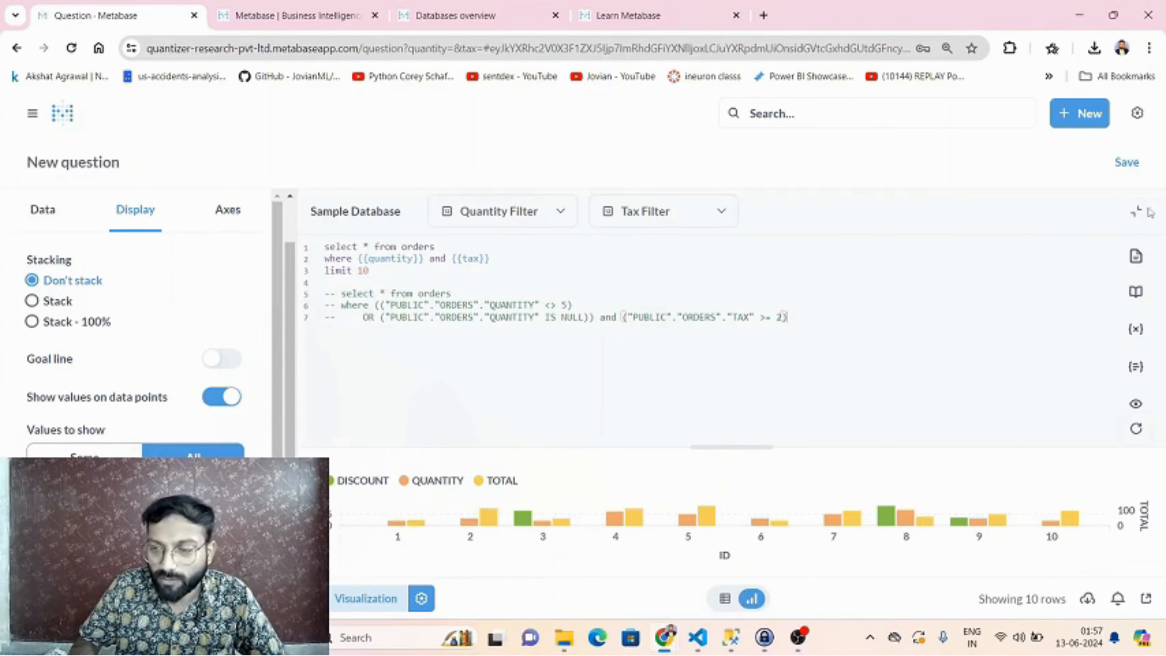
{"action": "left_click", "coordinate": [1137, 214]}
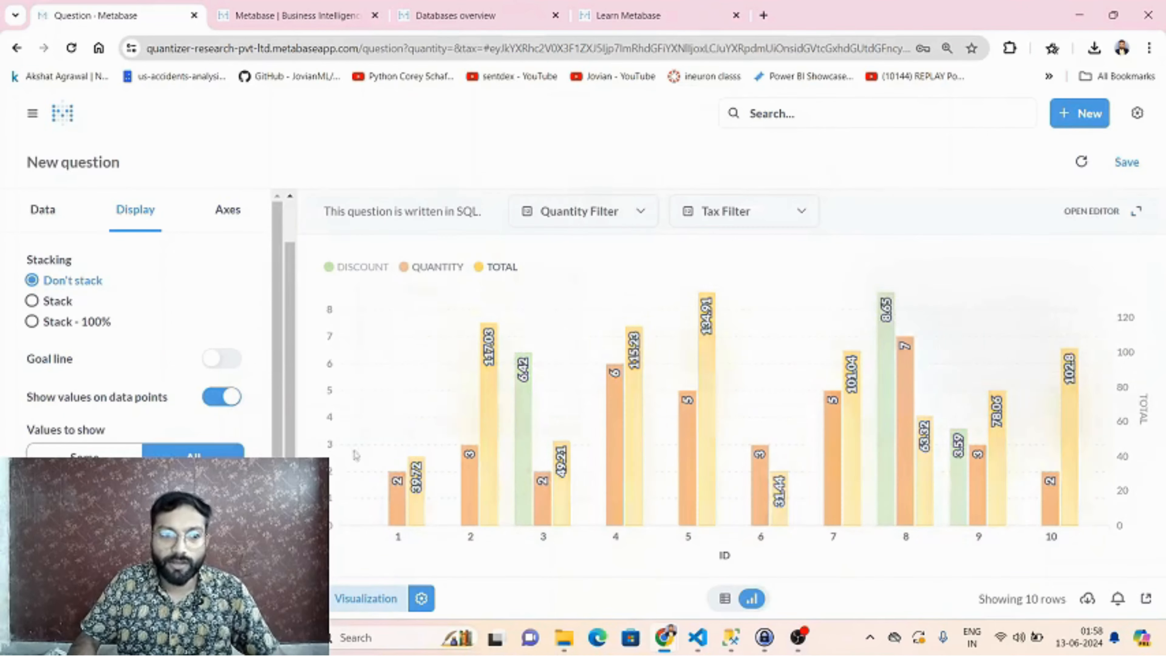
{"action": "left_click", "coordinate": [213, 403]}
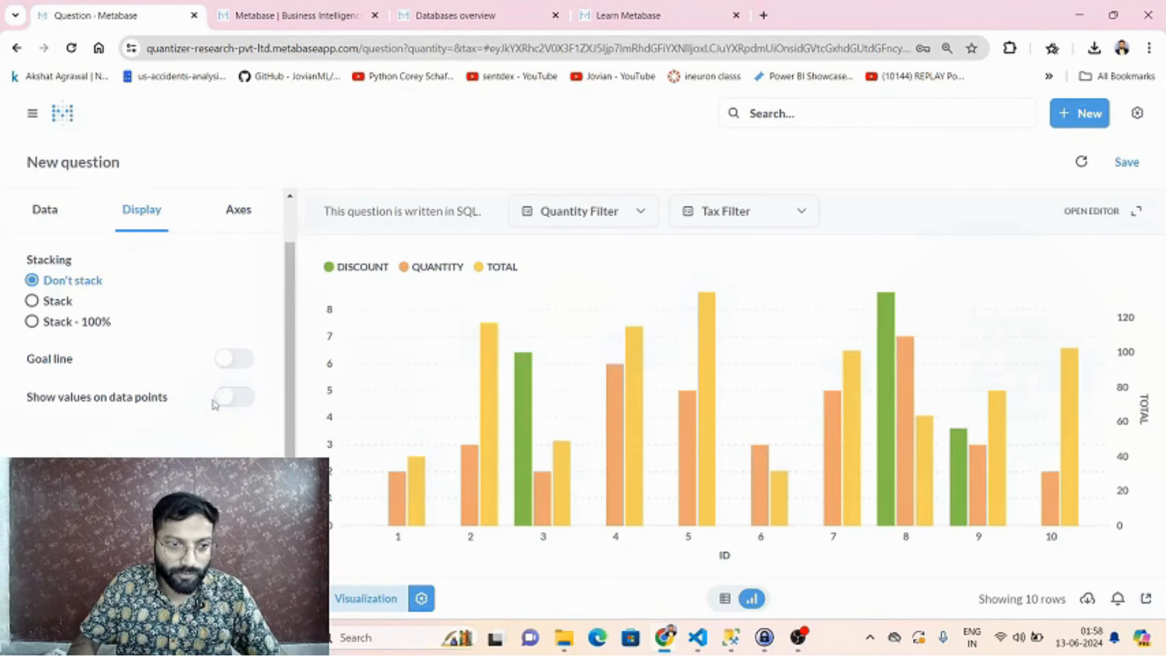
{"action": "left_click", "coordinate": [234, 403]}
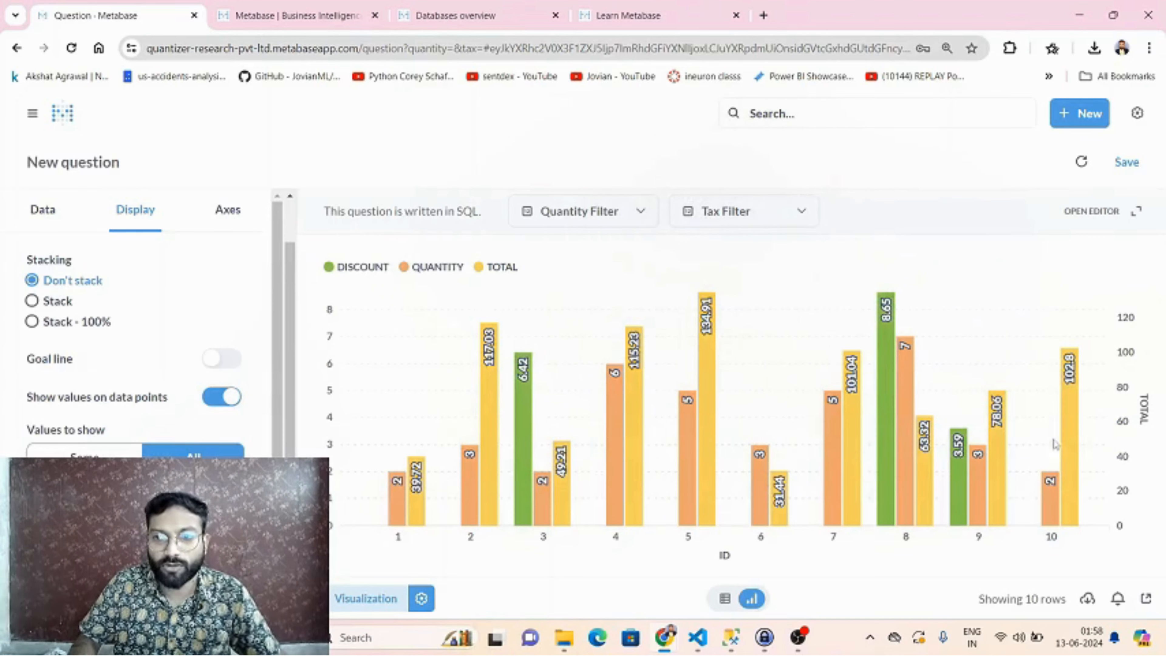
{"action": "left_click", "coordinate": [1136, 211]}
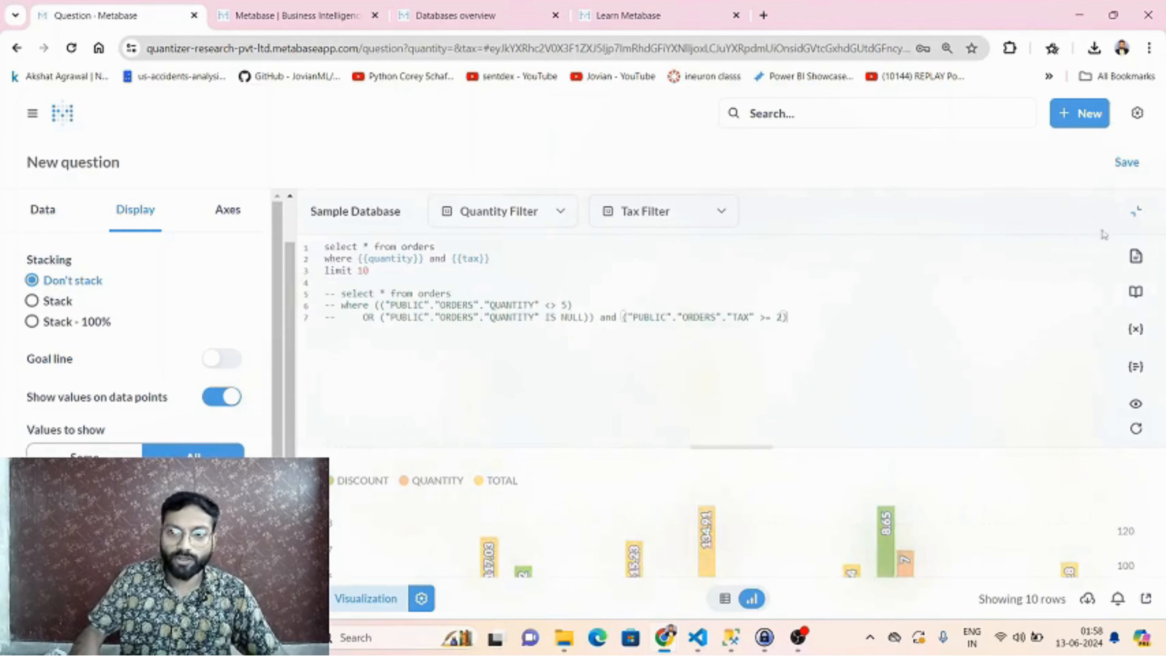
Try hiding the X-axis label, turn it back on, and set its text to "X axis"
{"action": "scroll", "coordinate": [152, 422], "scroll_direction": "down", "scroll_amount": 1}
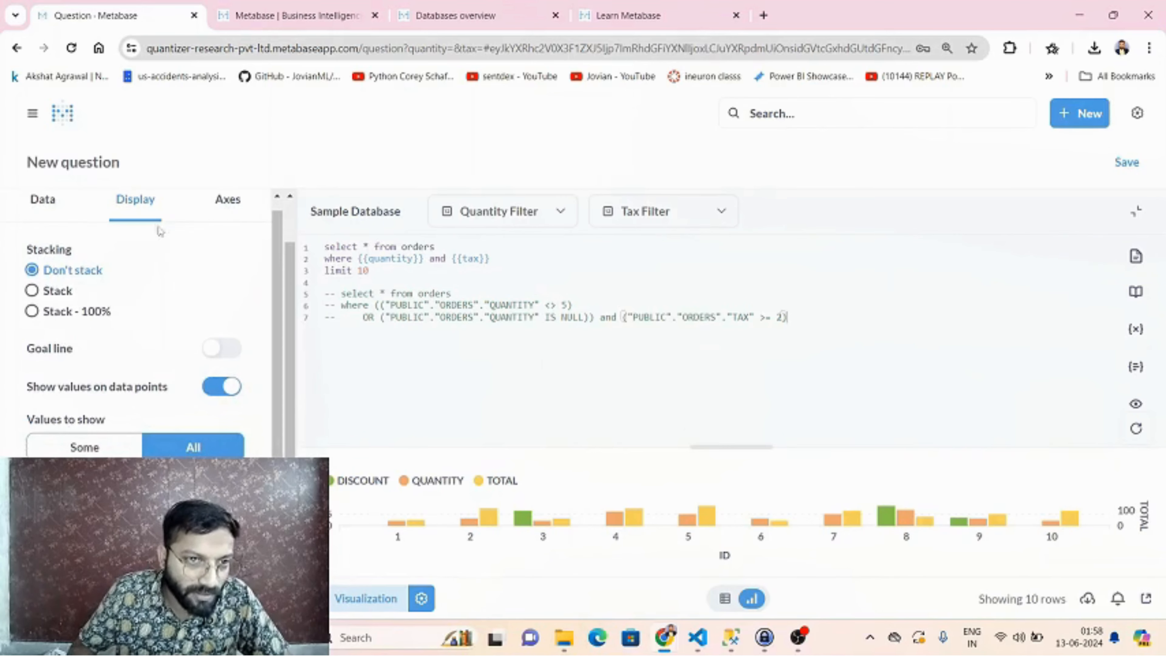
{"action": "scroll", "coordinate": [238, 214], "scroll_direction": "up", "scroll_amount": 1}
{"action": "left_click", "coordinate": [232, 225]}
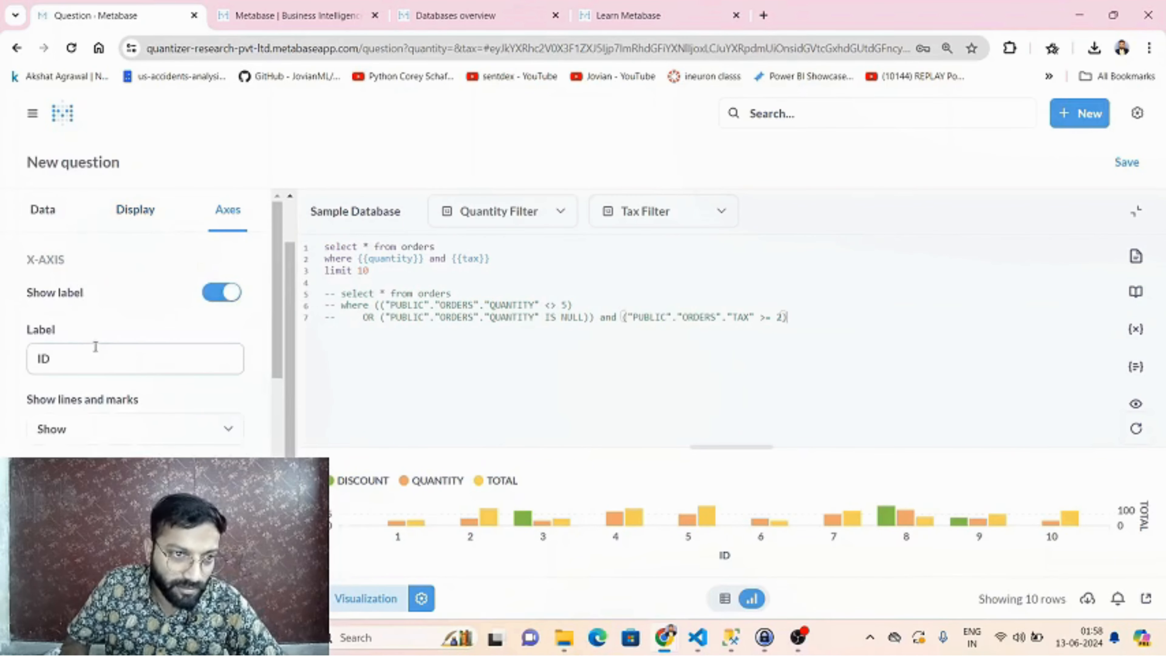
{"action": "left_click", "coordinate": [224, 299]}
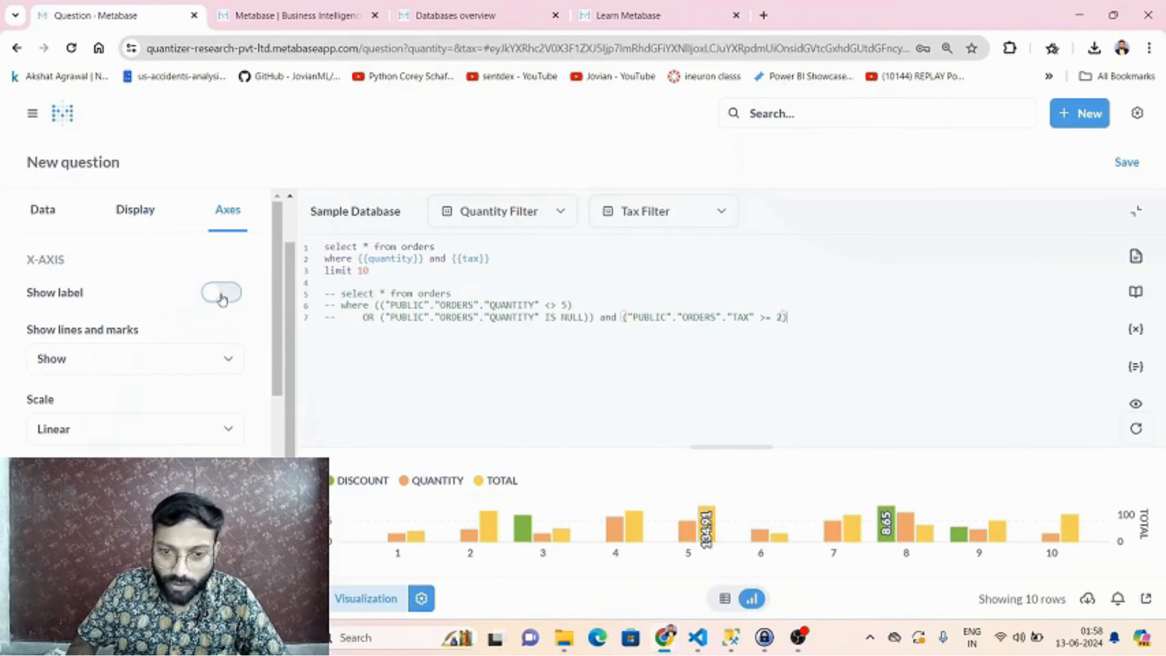
{"action": "left_click", "coordinate": [222, 299]}
{"action": "left_click_drag", "start_coordinate": [83, 356], "coordinate": [23, 358]}
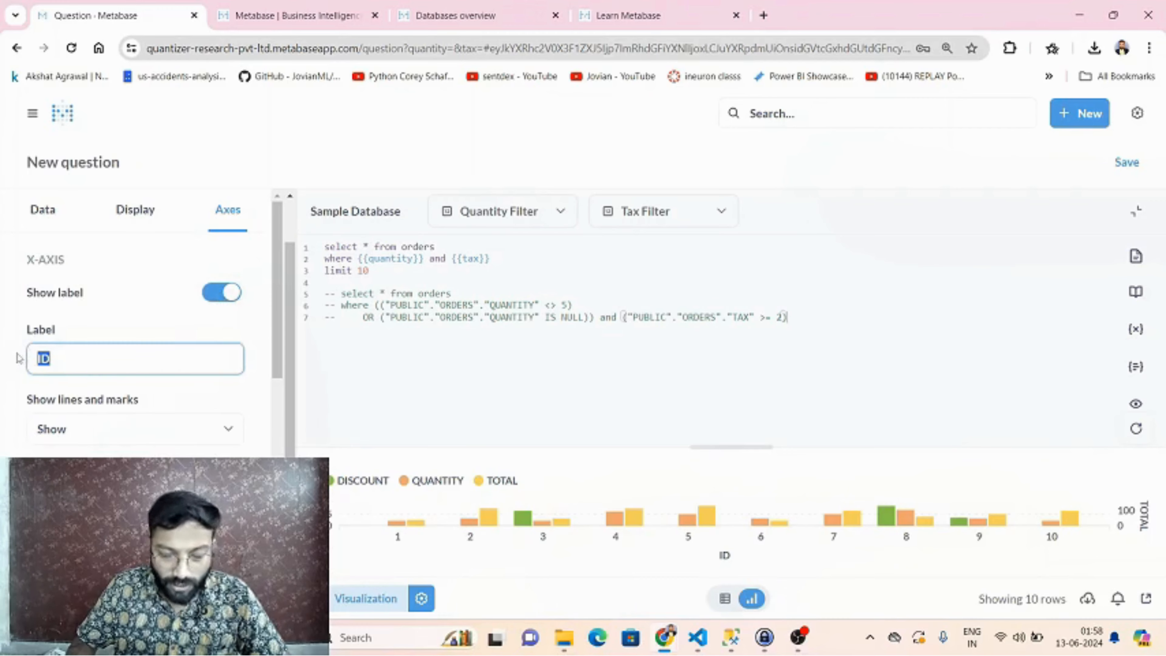
{"action": "type", "text": "X axis"}
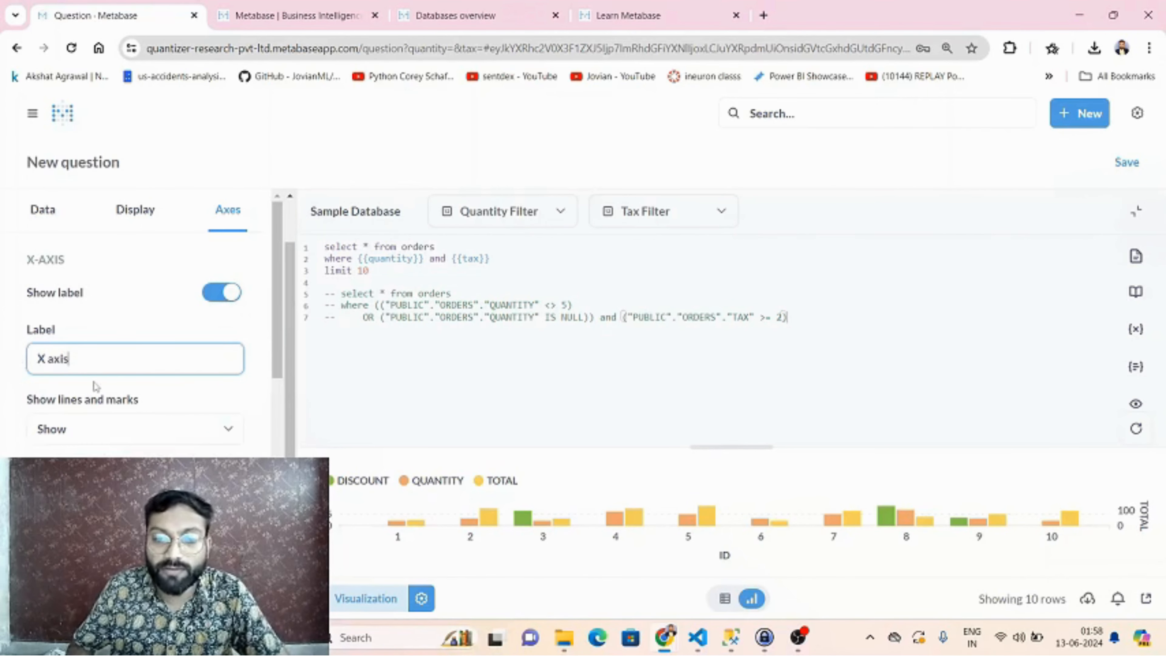
{"action": "left_click_drag", "start_coordinate": [69, 358], "coordinate": [5, 357]}
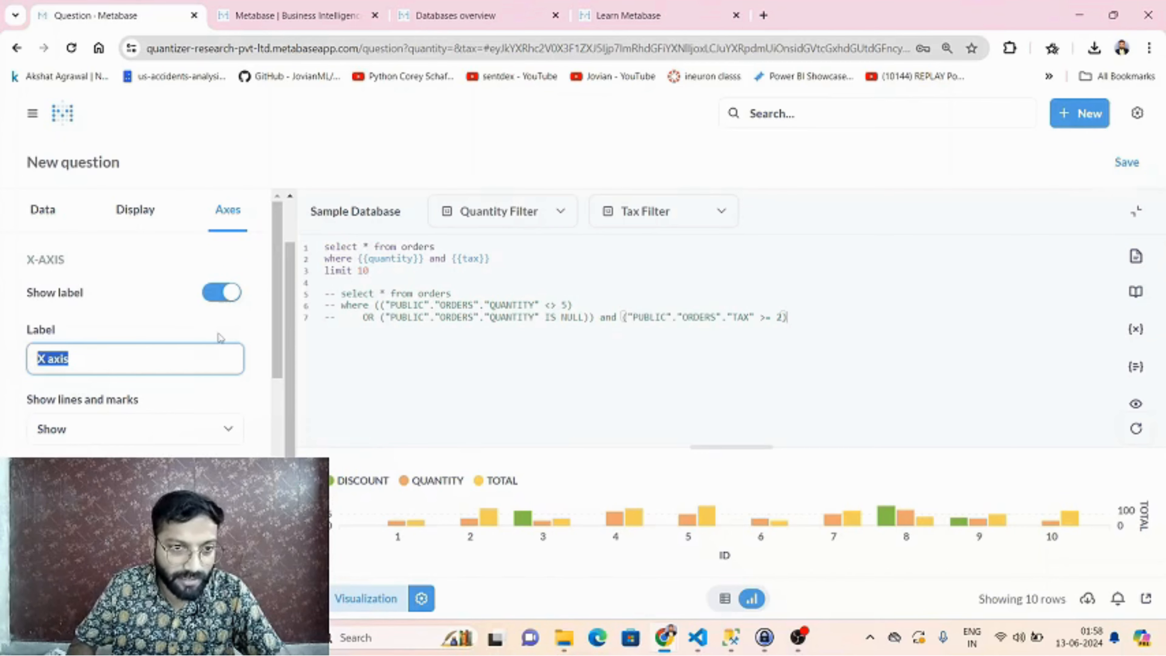
{"action": "left_click", "coordinate": [477, 356]}
{"action": "left_click_drag", "start_coordinate": [714, 559], "coordinate": [743, 559]}
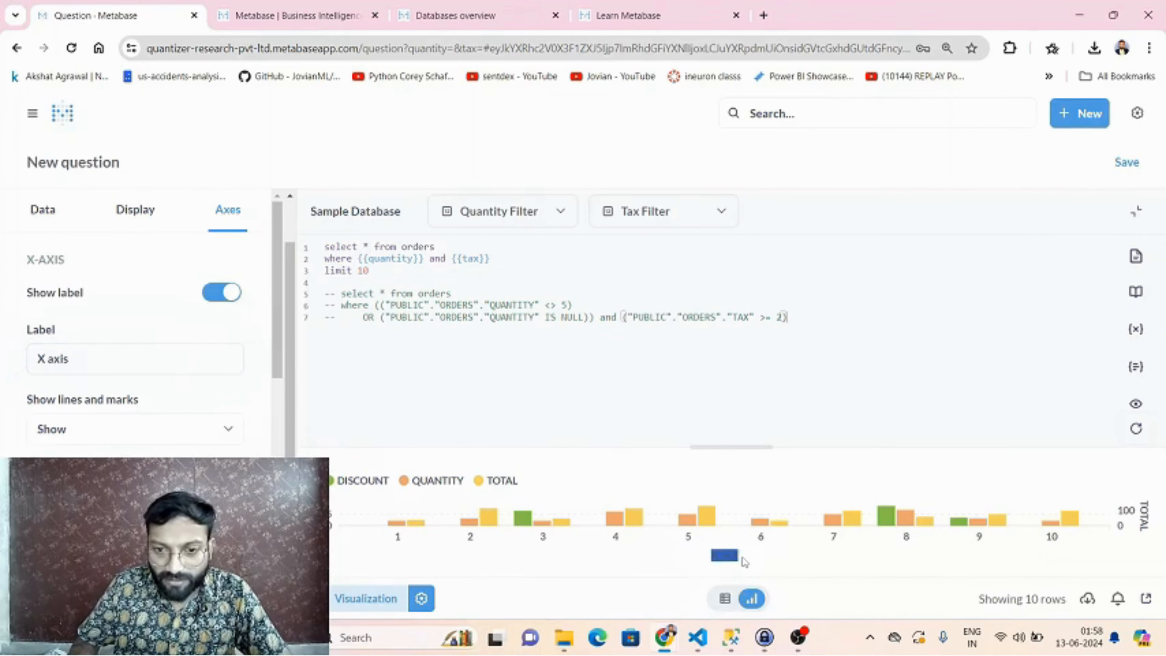
Review the X-axis scale options and the Y-axis settings without changing them
{"action": "scroll", "coordinate": [136, 323], "scroll_direction": "down", "scroll_amount": 1}
{"action": "scroll", "coordinate": [117, 388], "scroll_direction": "down", "scroll_amount": 4}
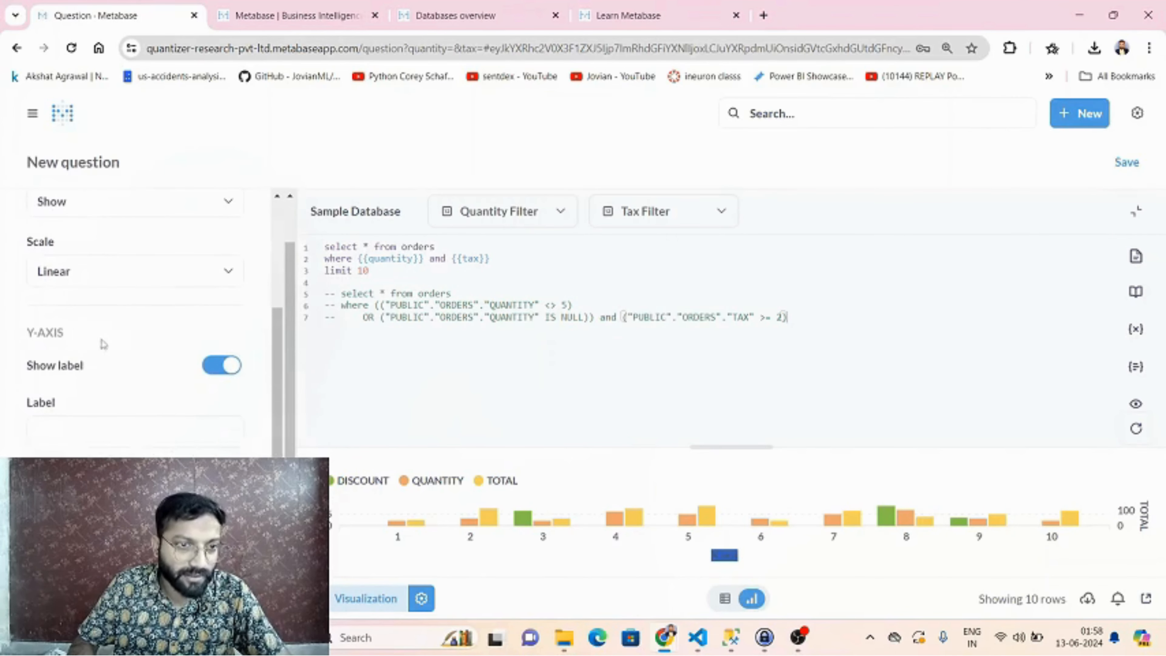
{"action": "left_click", "coordinate": [114, 275]}
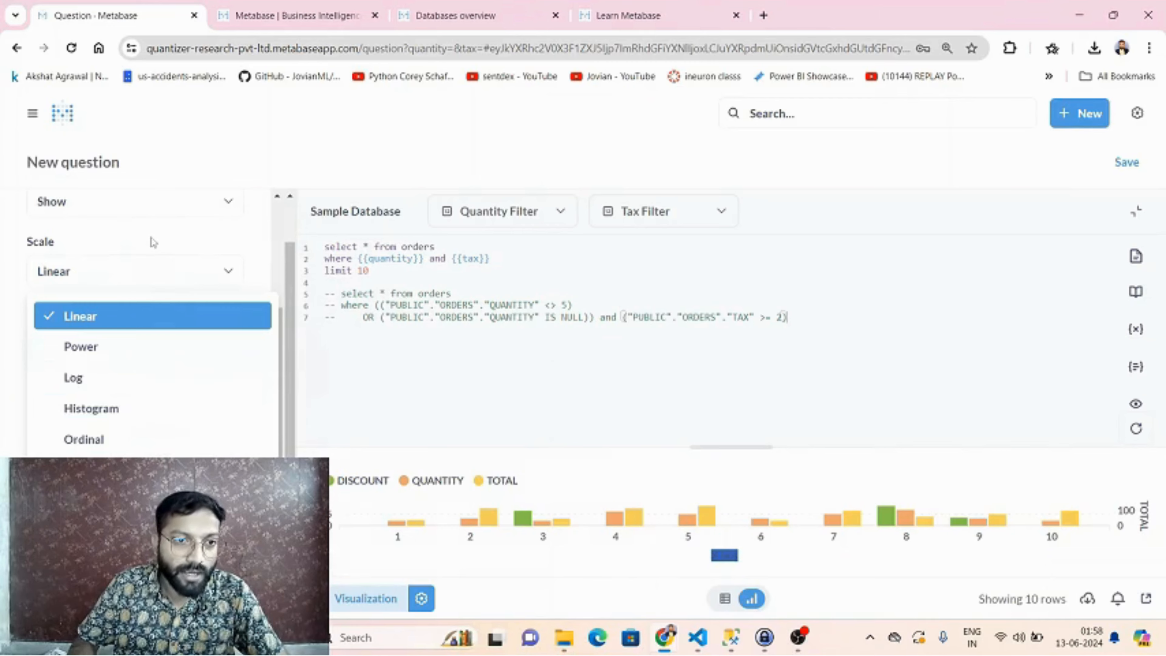
{"action": "left_click", "coordinate": [158, 275]}
{"action": "scroll", "coordinate": [141, 386], "scroll_direction": "down", "scroll_amount": 3}
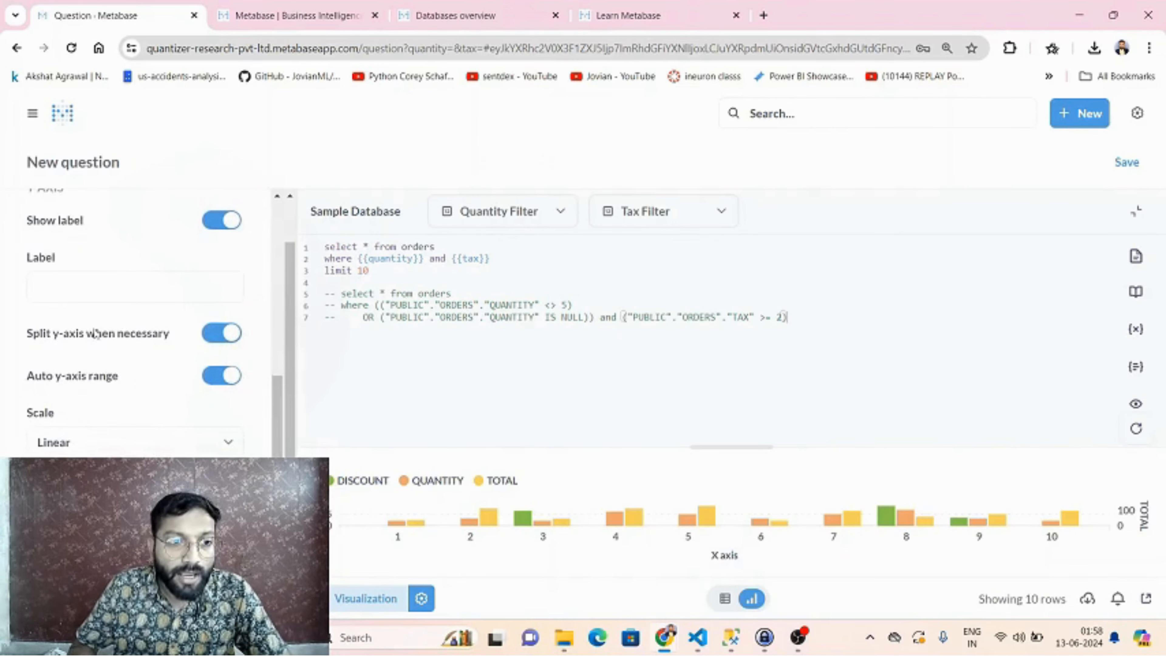
{"action": "scroll", "coordinate": [145, 409], "scroll_direction": "up", "scroll_amount": 5}
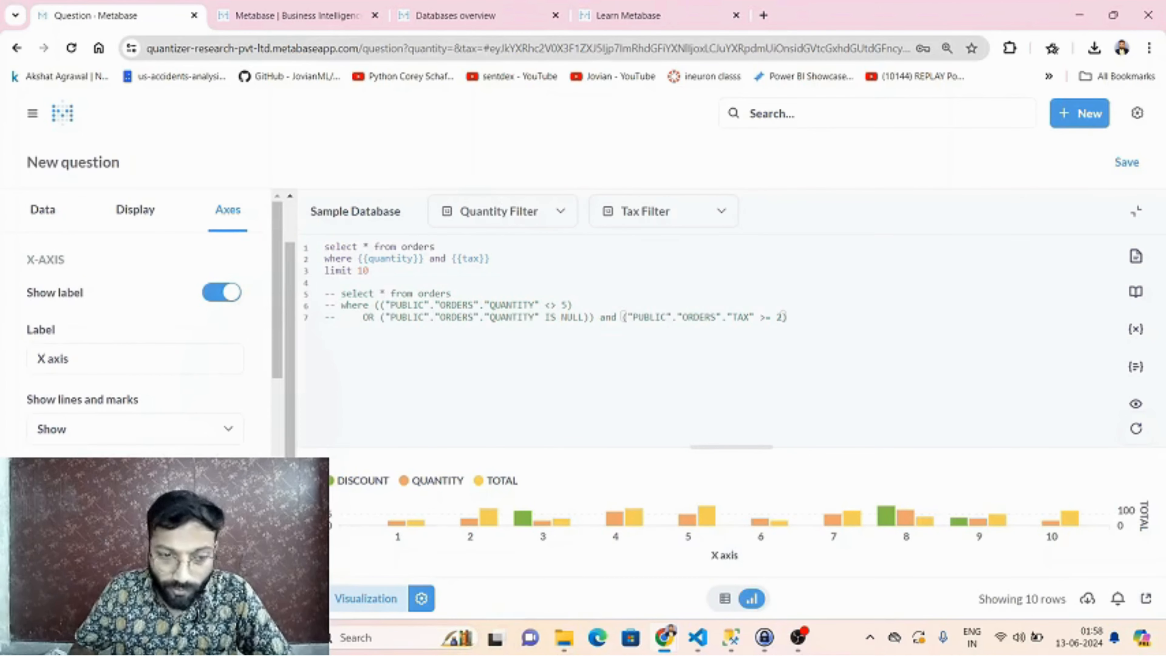
Close the chart settings and start saving the question under the name "sample query (bar chart)"
{"action": "left_click", "coordinate": [240, 597]}
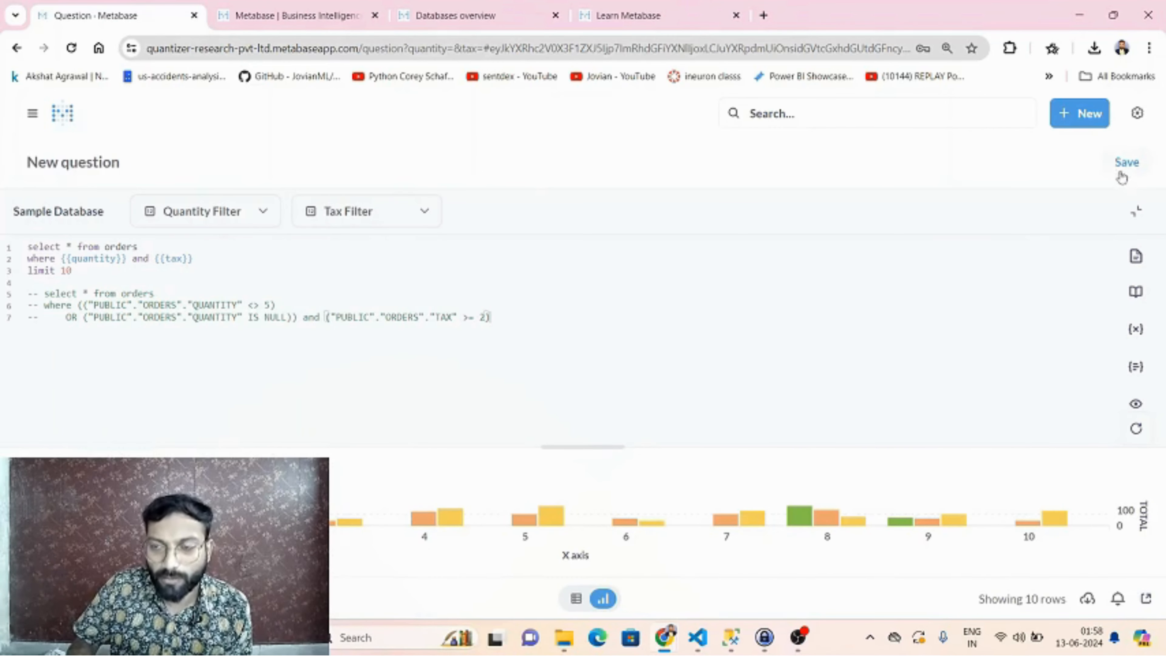
{"action": "left_click", "coordinate": [1127, 162]}
{"action": "left_click", "coordinate": [495, 270]}
{"action": "type", "text": "sample "}
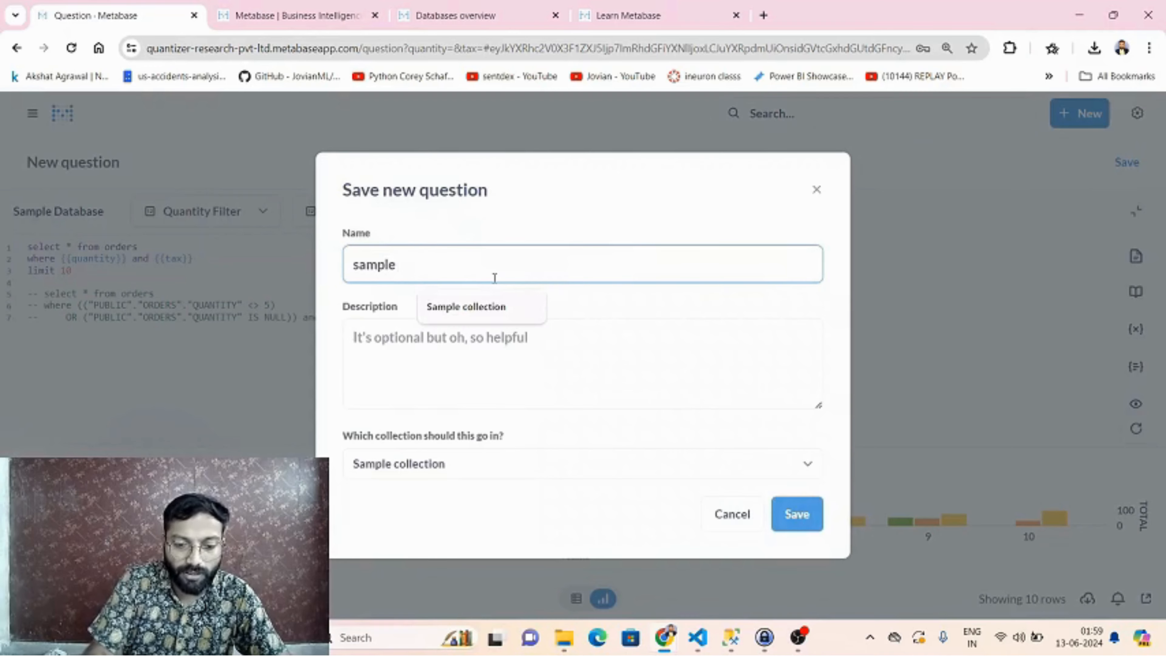
{"action": "type", "text": "query"}
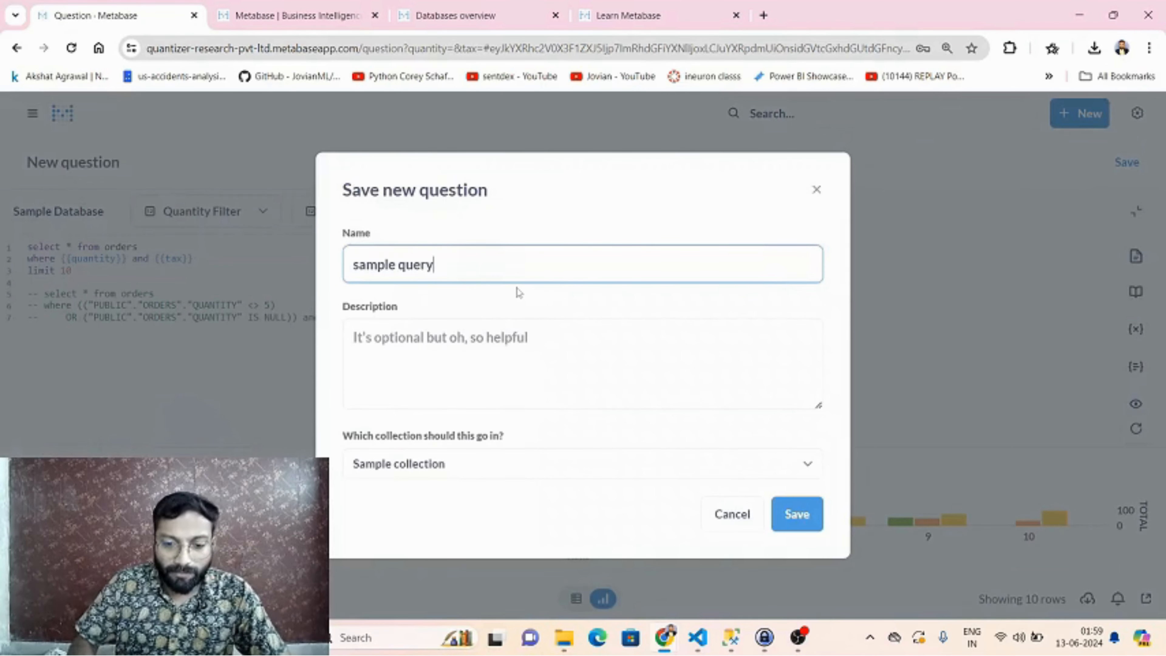
{"action": "type", "text": " (bar cha"}
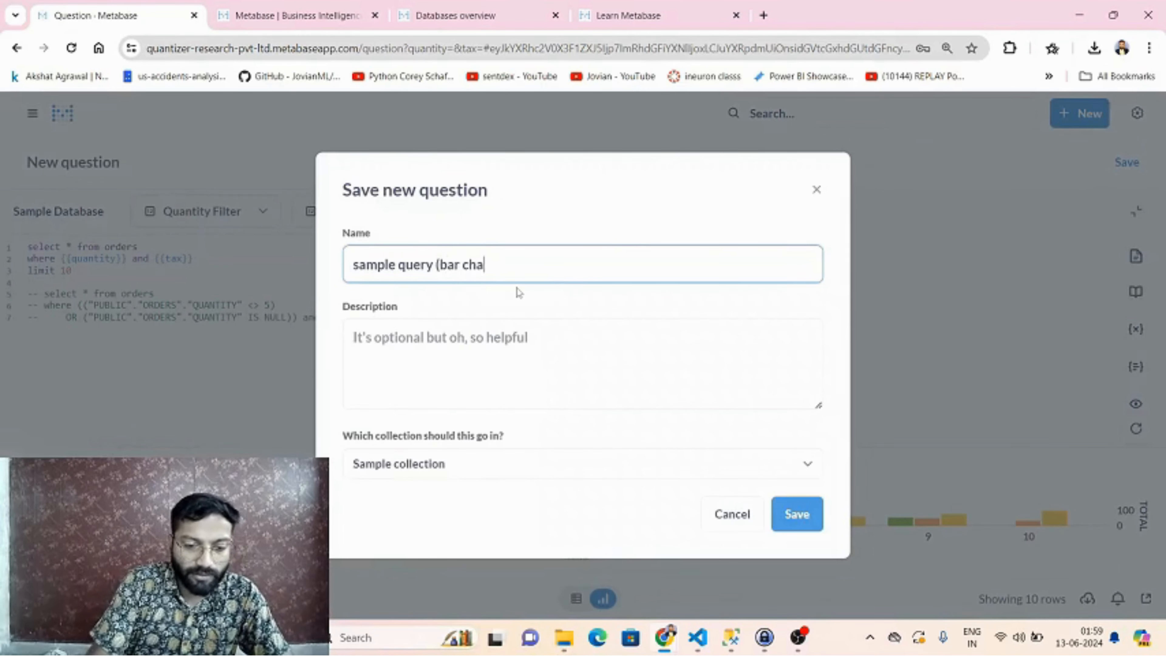
{"action": "type", "text": "rt)"}
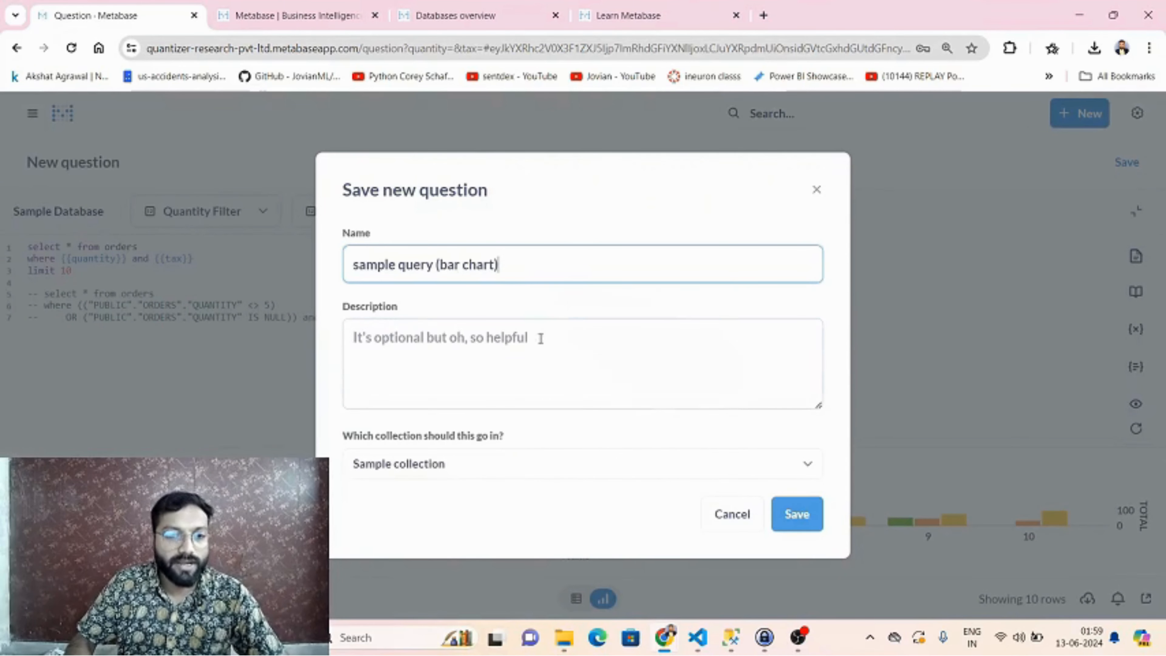
Choose Sample collection inside the personal collection as the destination, leave the description empty, and save the question
{"action": "left_click", "coordinate": [520, 344]}
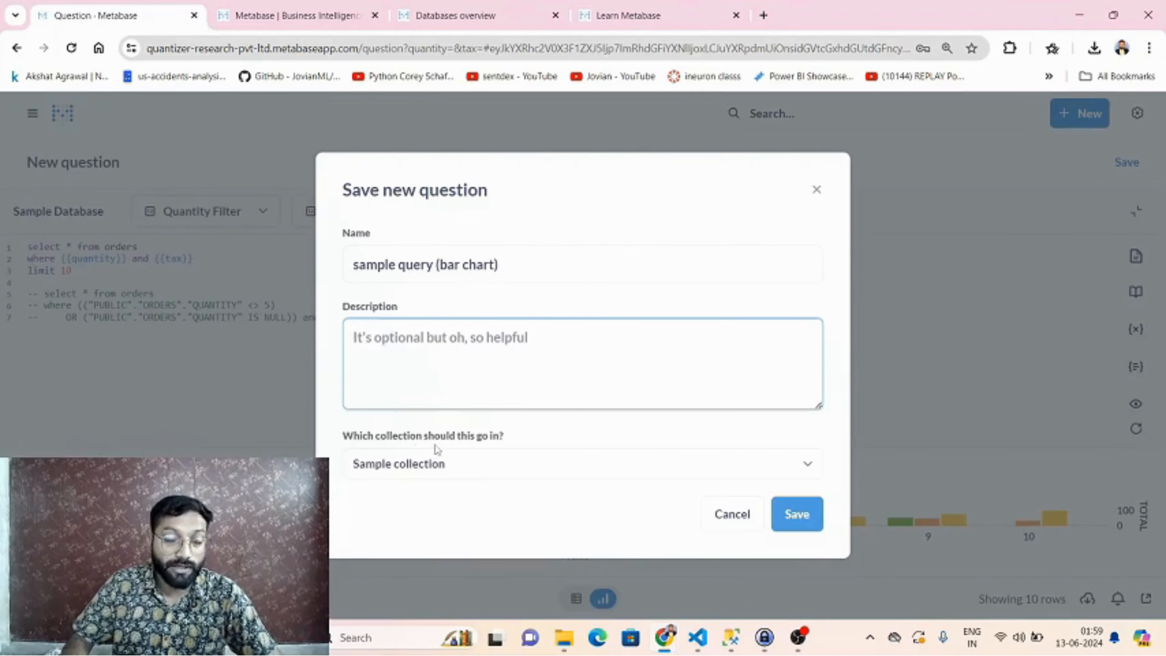
{"action": "left_click", "coordinate": [367, 440]}
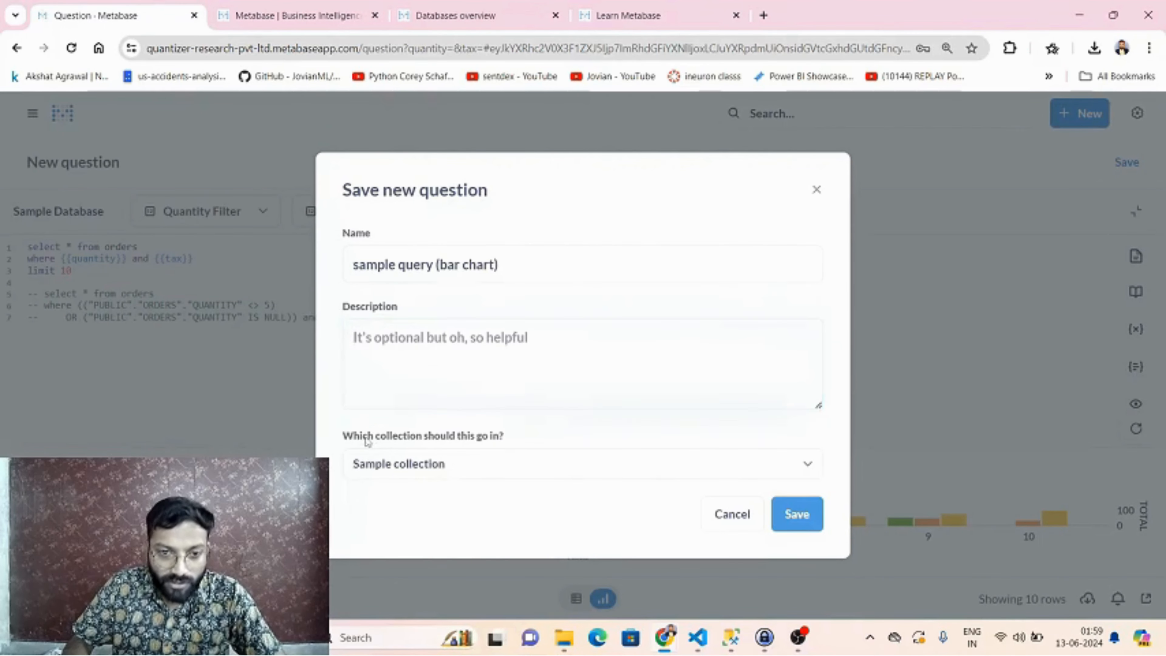
{"action": "left_click_drag", "start_coordinate": [367, 440], "coordinate": [499, 440]}
{"action": "left_click", "coordinate": [452, 475]}
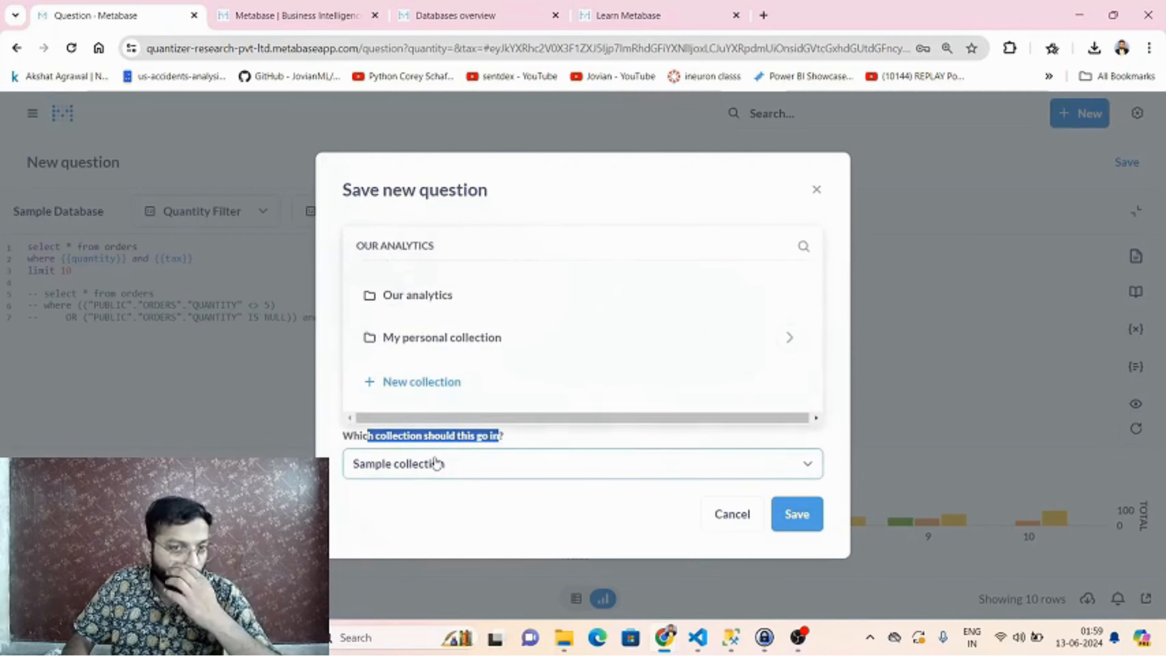
{"action": "left_click", "coordinate": [789, 337]}
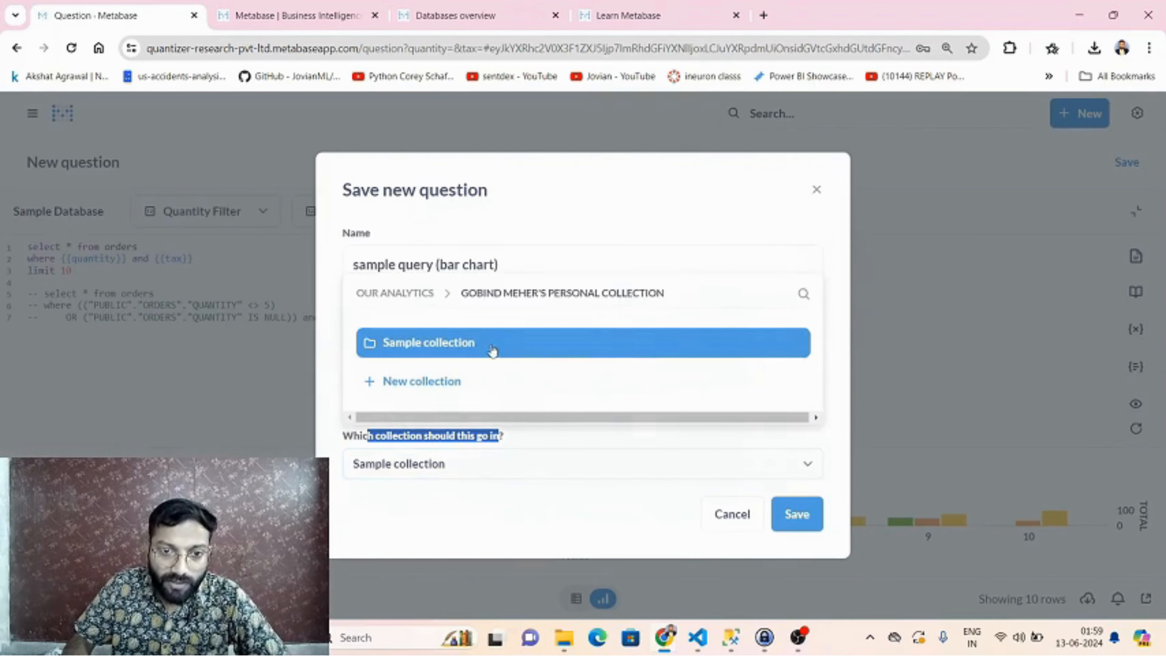
{"action": "left_click", "coordinate": [492, 350]}
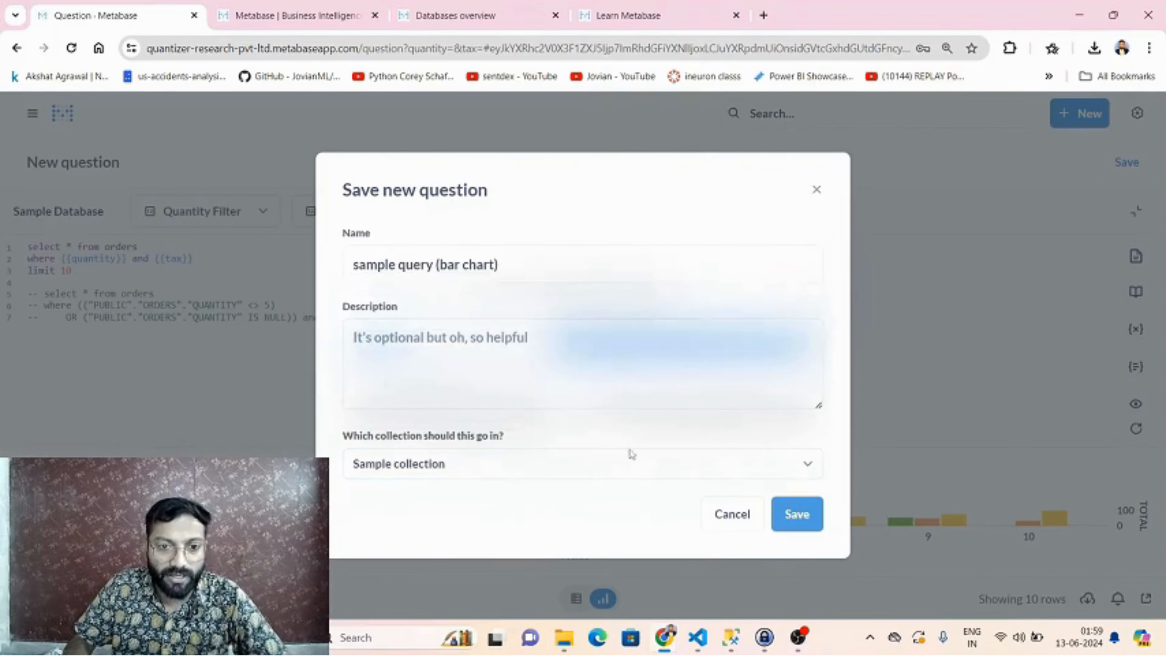
{"action": "left_click", "coordinate": [796, 514]}
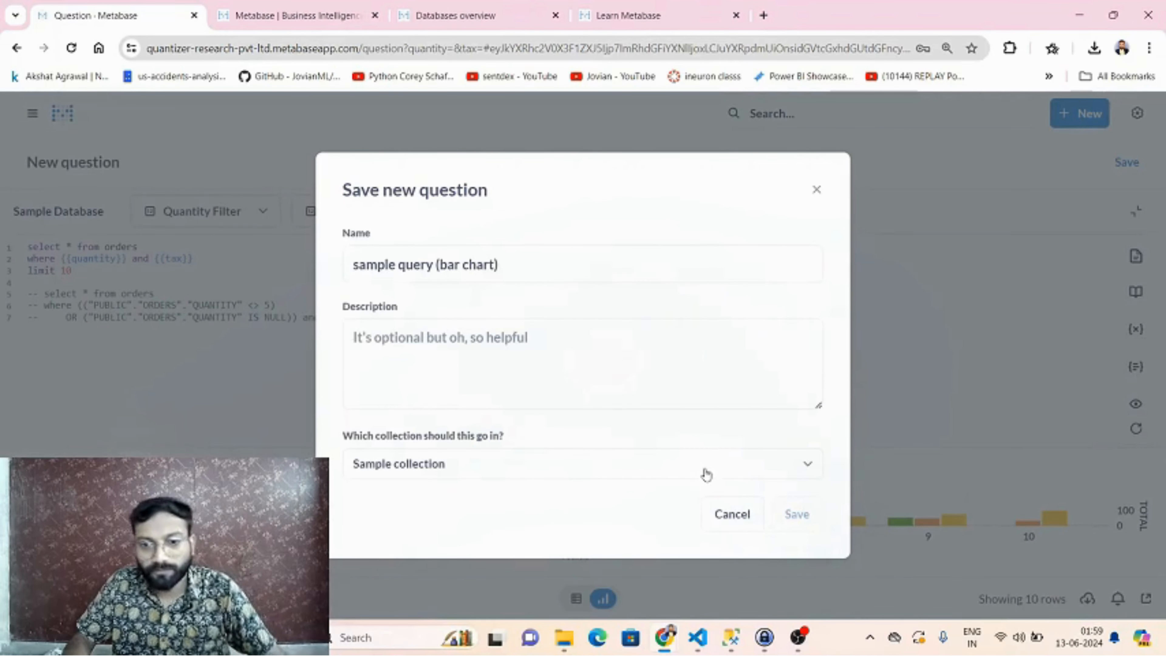
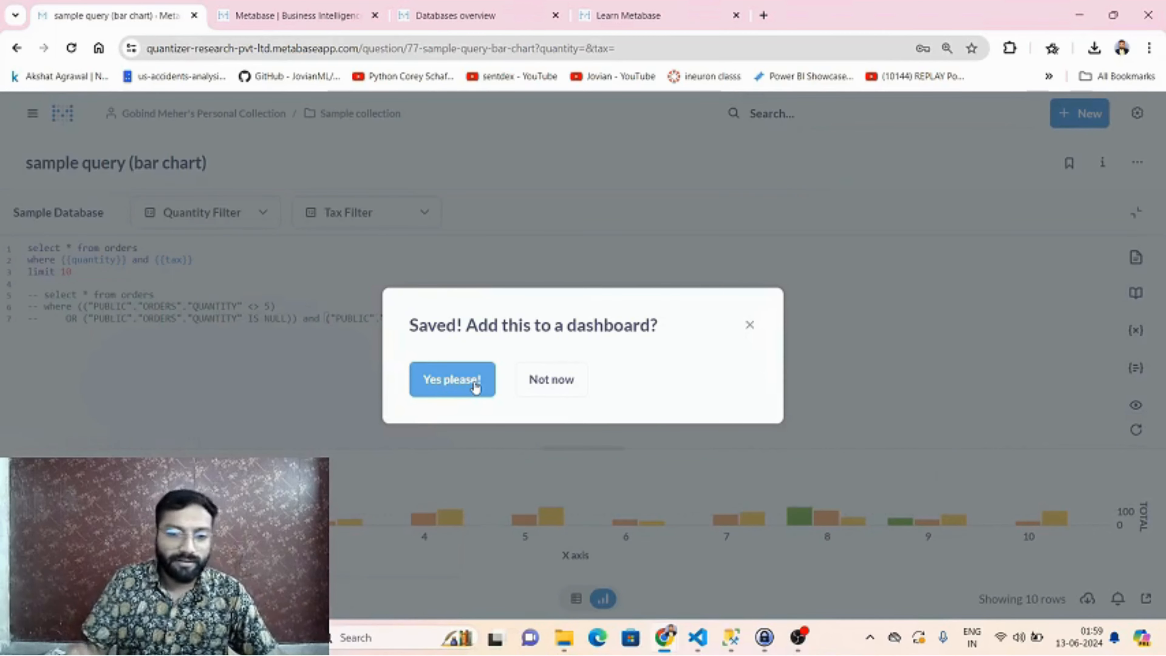
Choose to add the saved question to a dashboard and start a new dashboard in Sample collection within the personal collection
{"action": "left_click", "coordinate": [475, 380]}
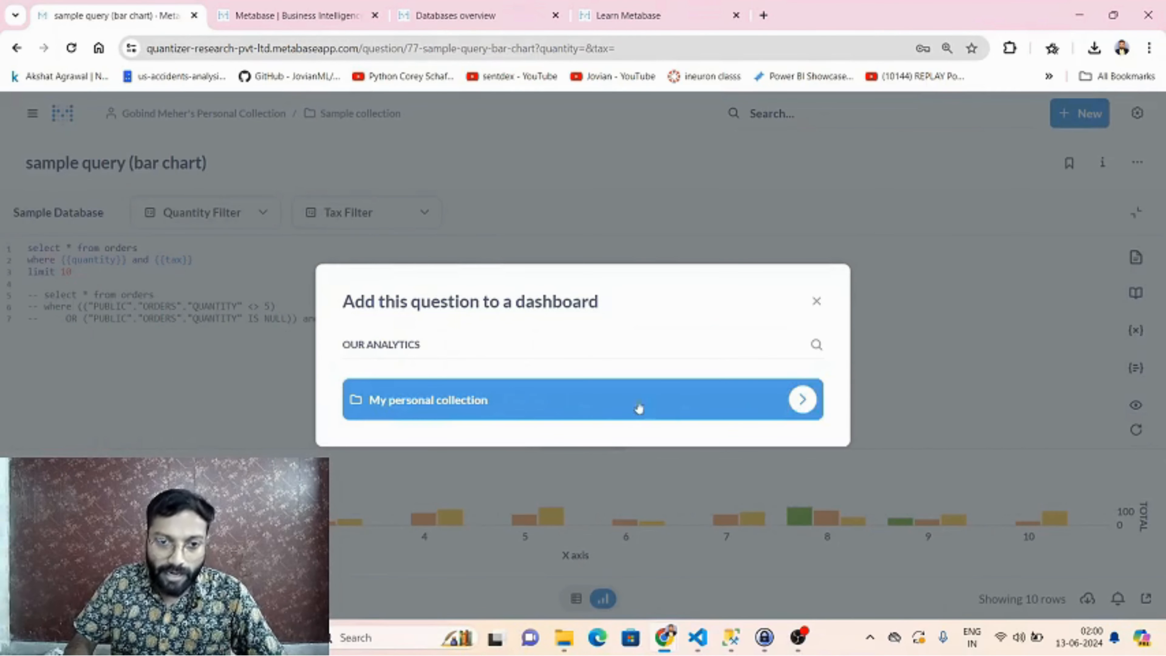
{"action": "left_click", "coordinate": [802, 401]}
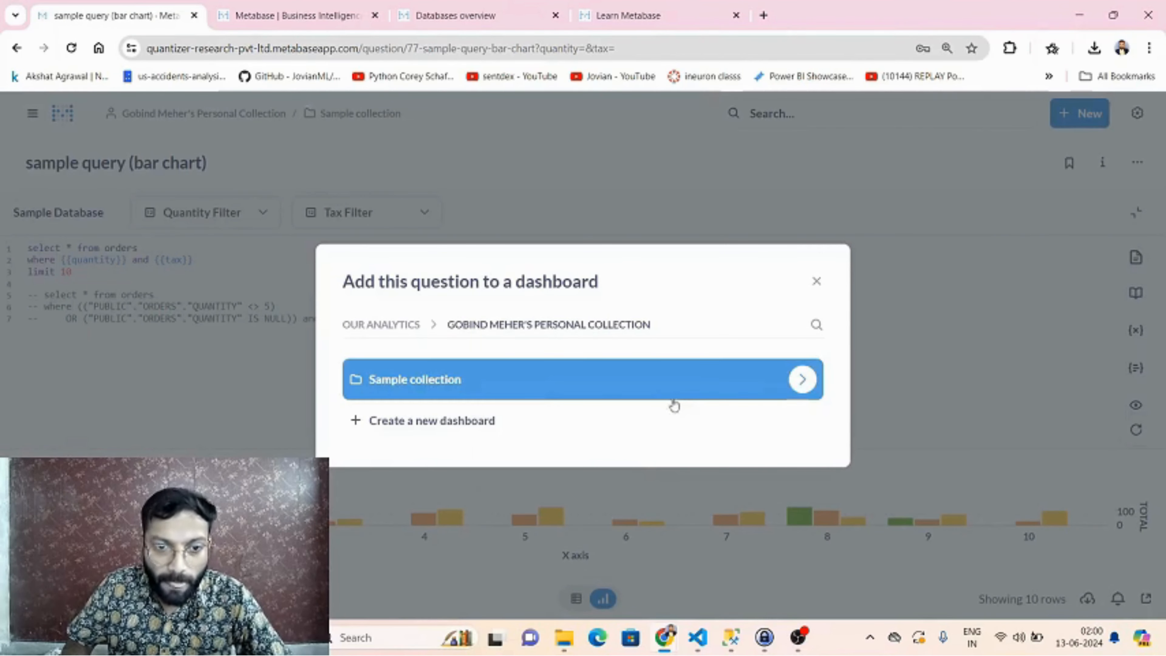
{"action": "left_click", "coordinate": [800, 380]}
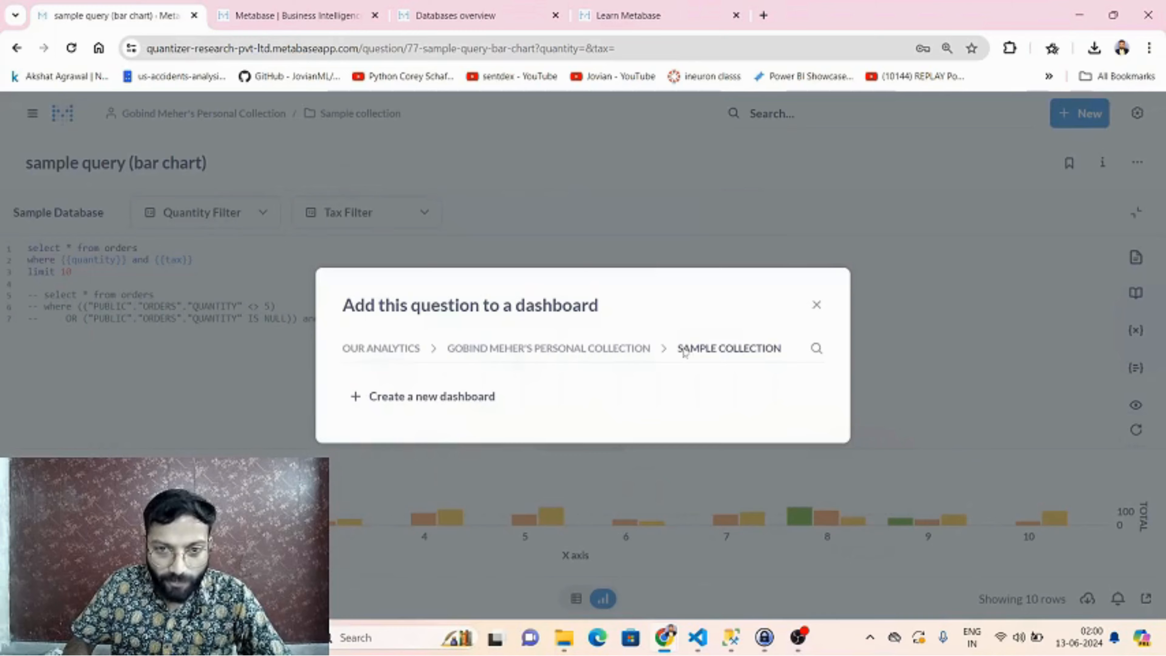
{"action": "left_click", "coordinate": [446, 398]}
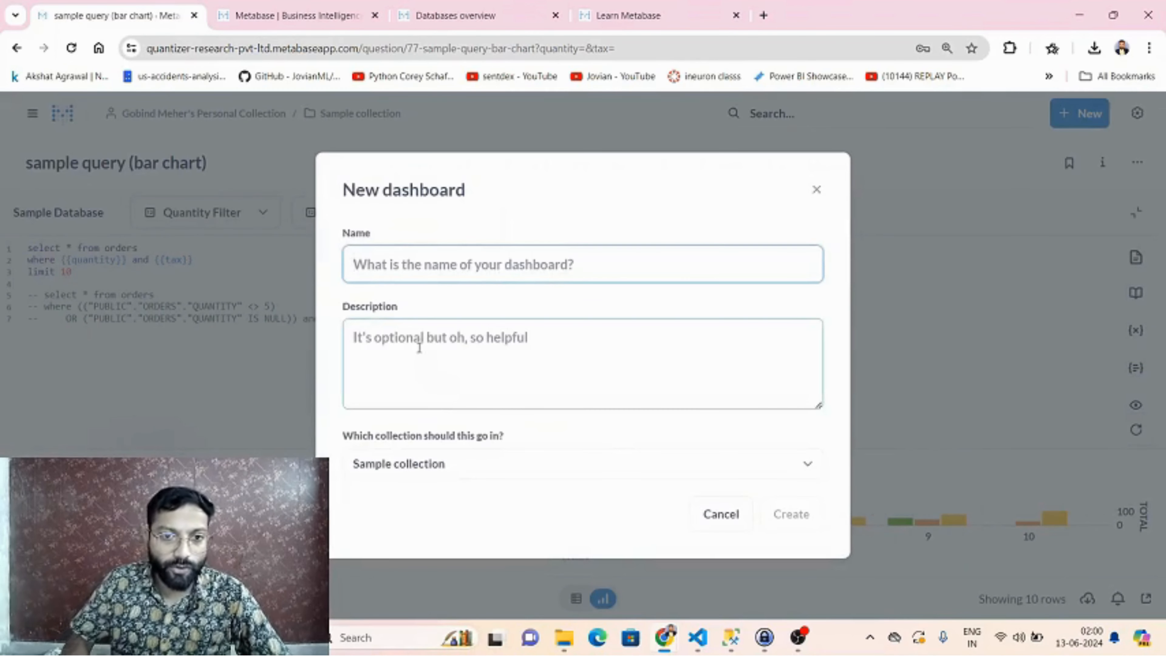
Name the dashboard "sample dashboard", describe it as "this is a demo dashboard", and create it in Sample collection
{"action": "left_click", "coordinate": [442, 265]}
{"action": "type", "text": "sample d"}
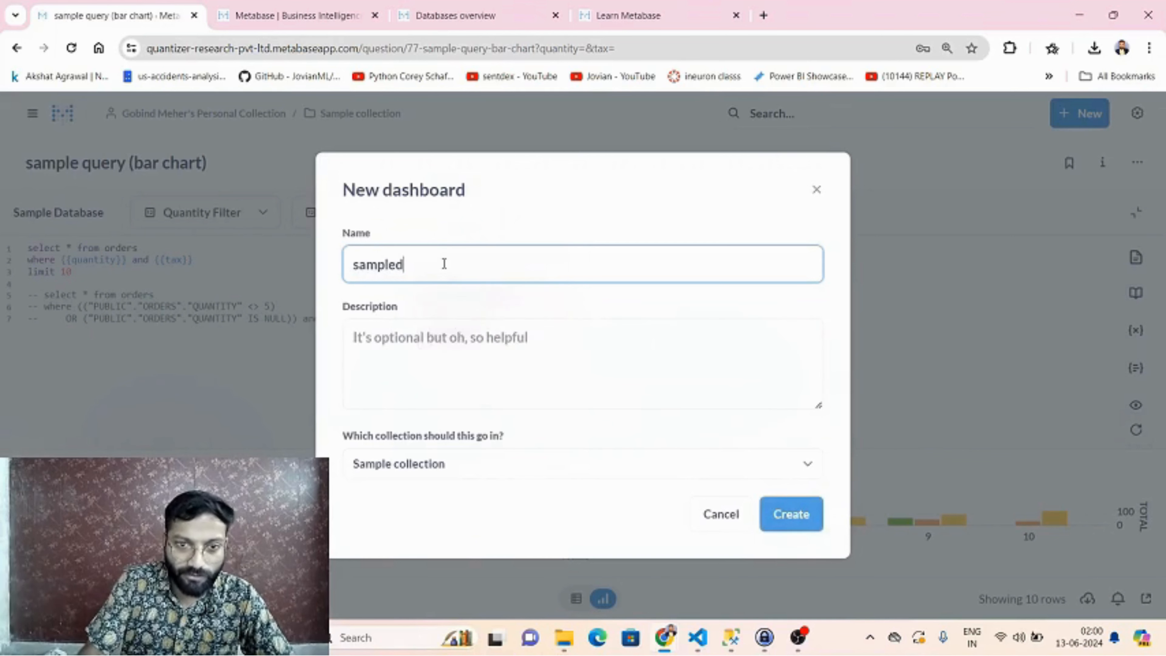
{"action": "type", "text": "ad"}
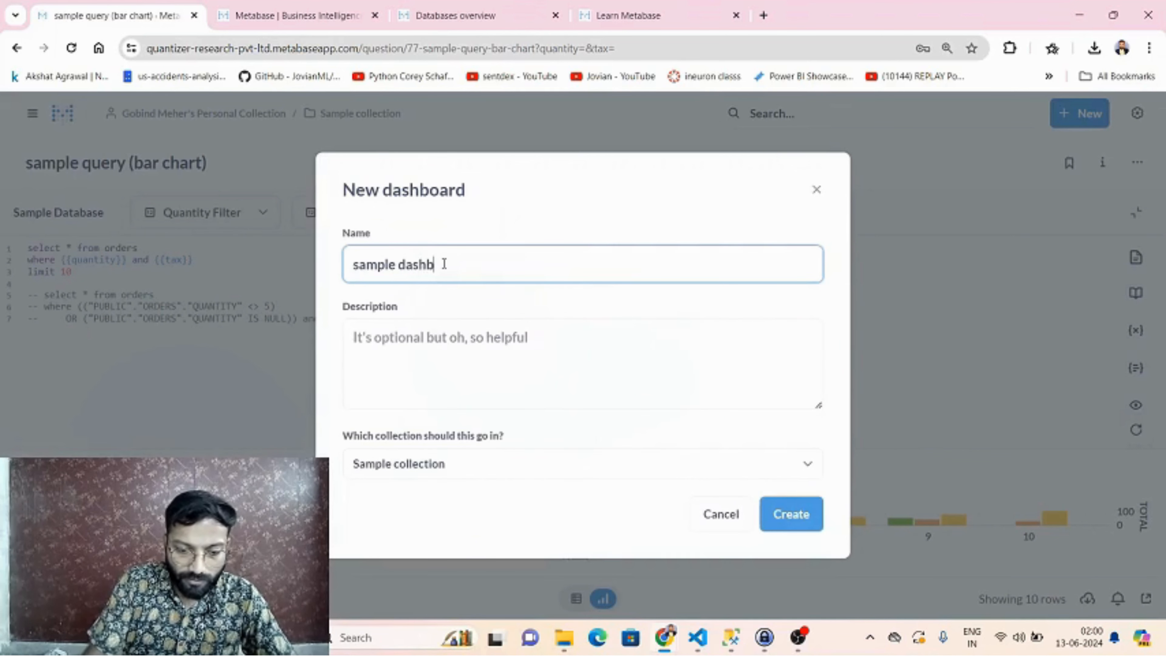
{"action": "type", "text": "hboard"}
{"action": "left_click", "coordinate": [495, 345]}
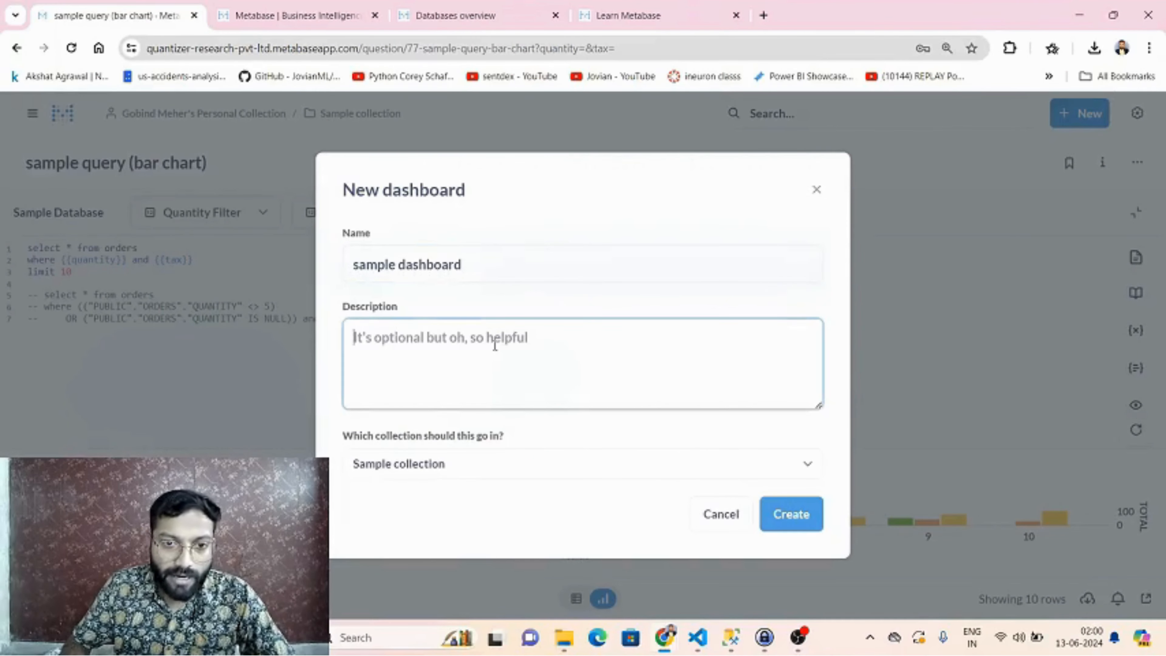
{"action": "type", "text": "this is a demo dash"}
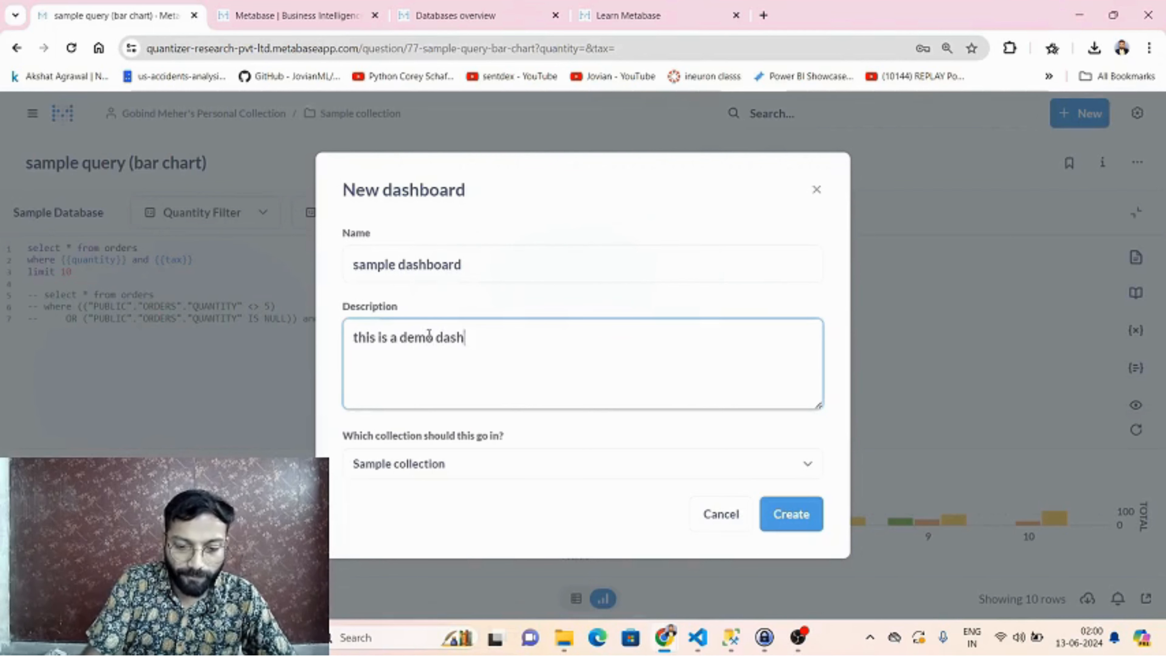
{"action": "type", "text": "board"}
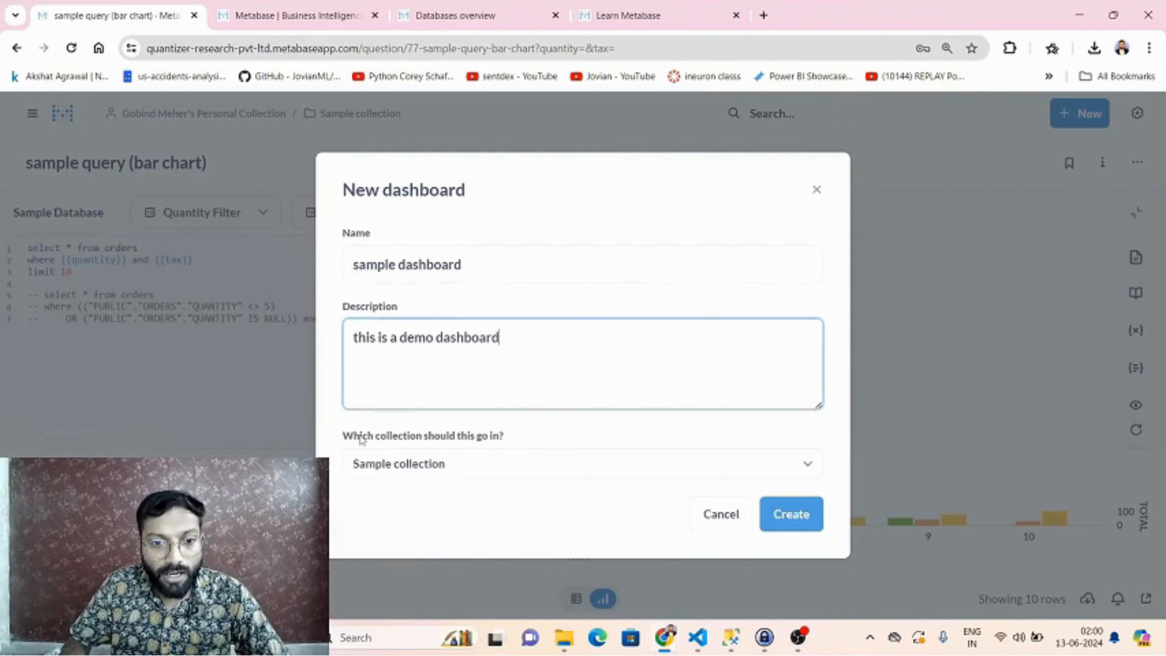
{"action": "left_click_drag", "start_coordinate": [410, 437], "coordinate": [510, 436]}
{"action": "left_click", "coordinate": [446, 468]}
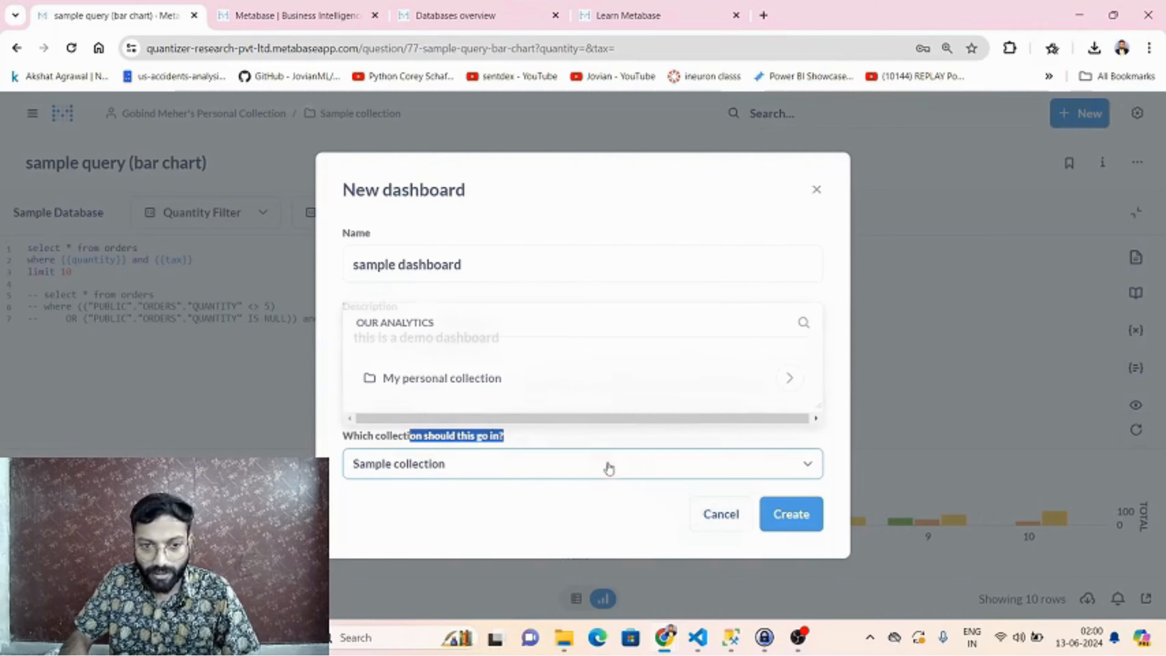
{"action": "left_click", "coordinate": [820, 516]}
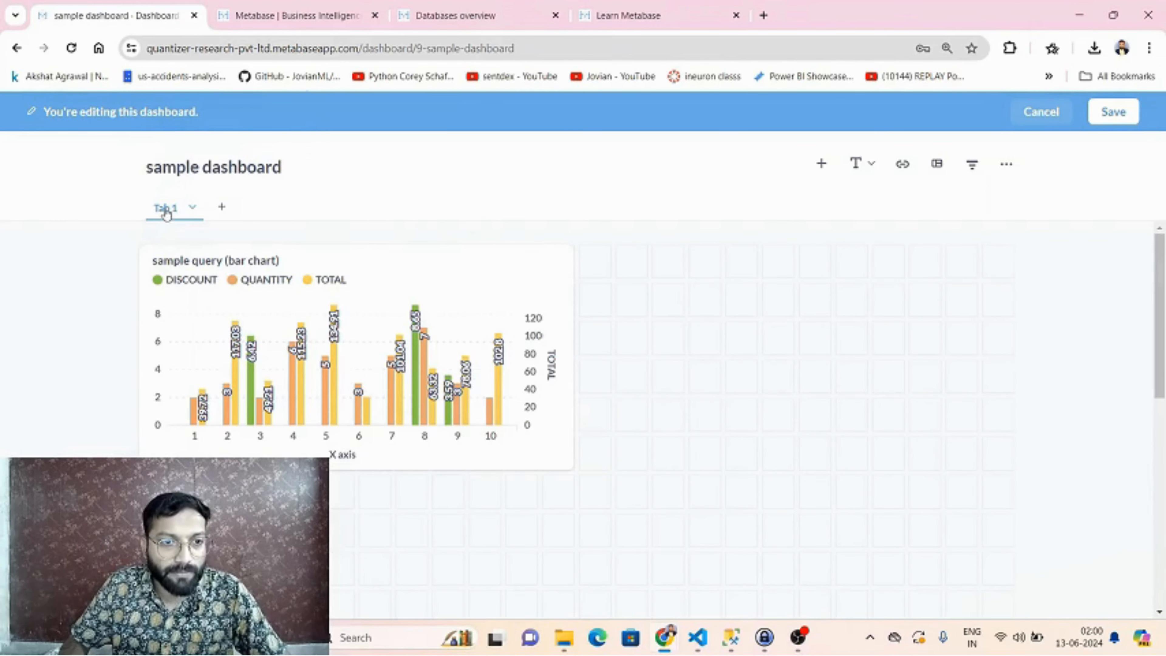
Add four more tabs to the dashboard, for five tabs in total
{"action": "left_click", "coordinate": [222, 210]}
{"action": "left_click", "coordinate": [289, 209]}
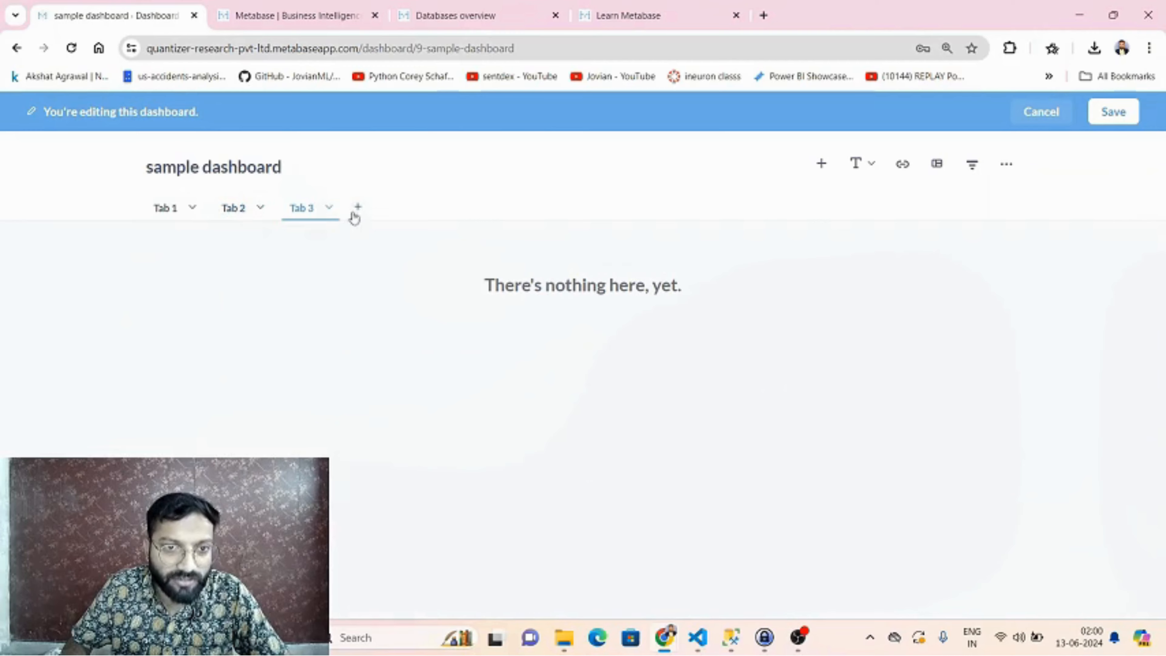
{"action": "left_click", "coordinate": [356, 208]}
{"action": "left_click", "coordinate": [424, 207]}
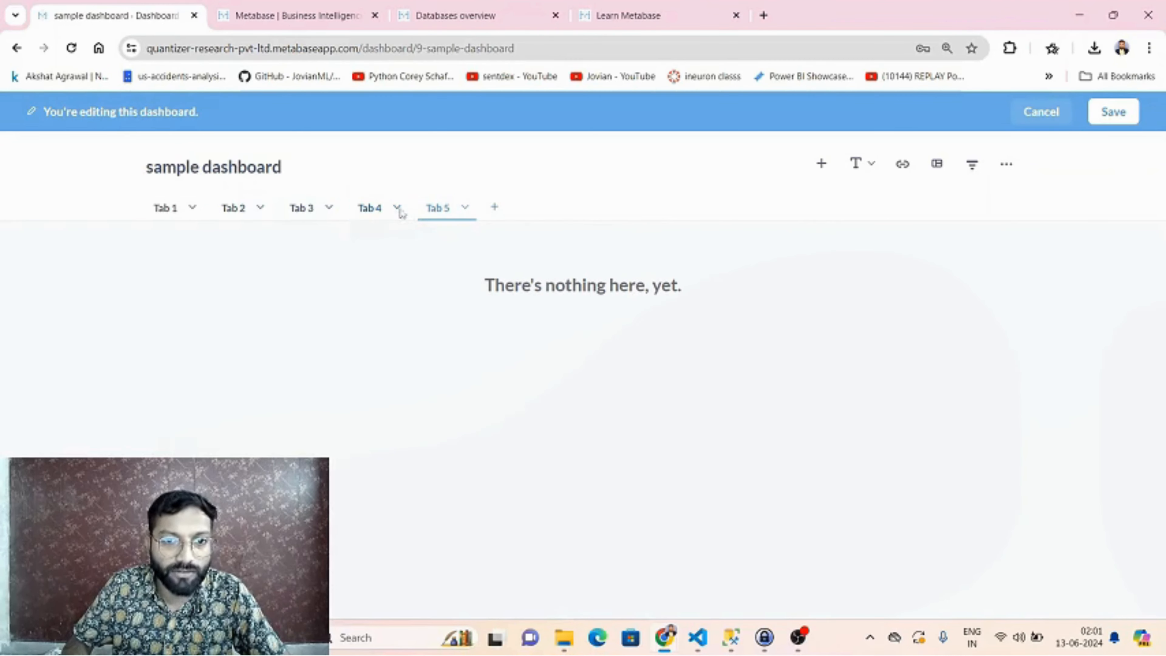
Rename the first dashboard tab to "sample_data" and enlarge its bar chart card to the full grid width
{"action": "double_click", "coordinate": [174, 209]}
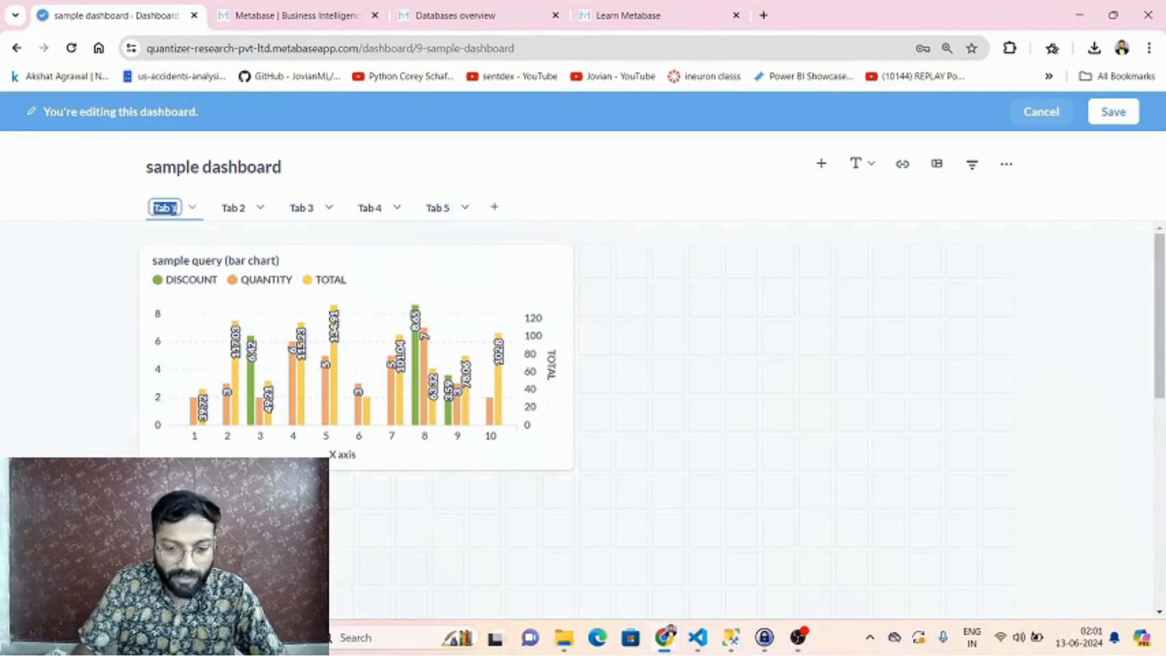
{"action": "type", "text": "sample_data"}
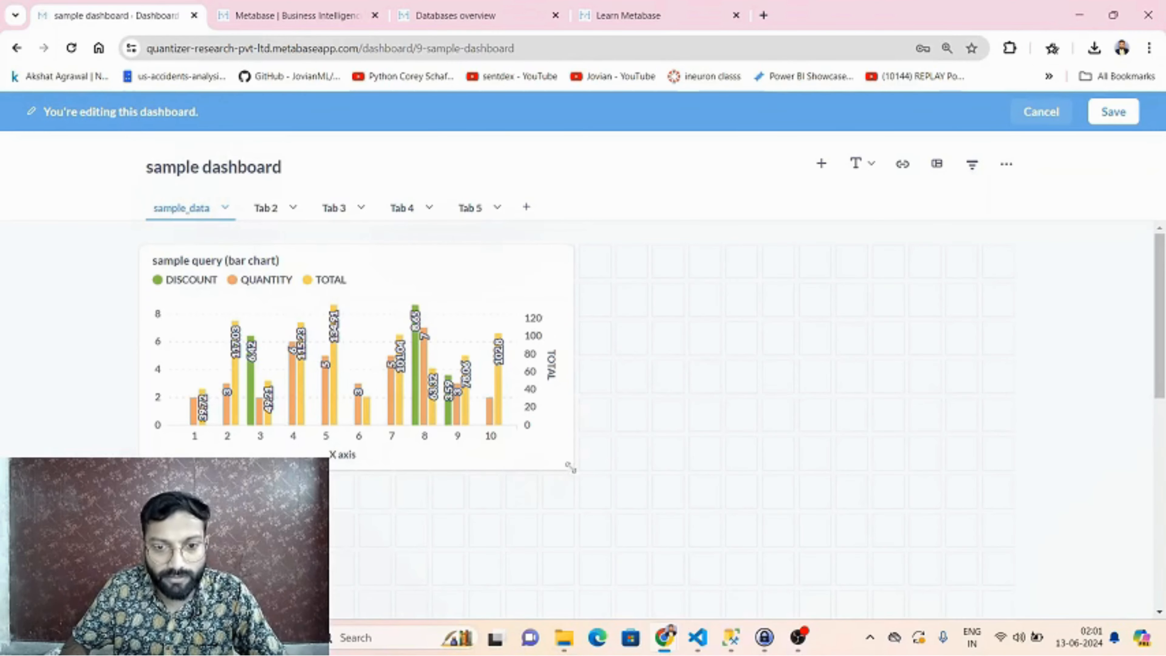
{"action": "left_click_drag", "start_coordinate": [570, 466], "coordinate": [1052, 580]}
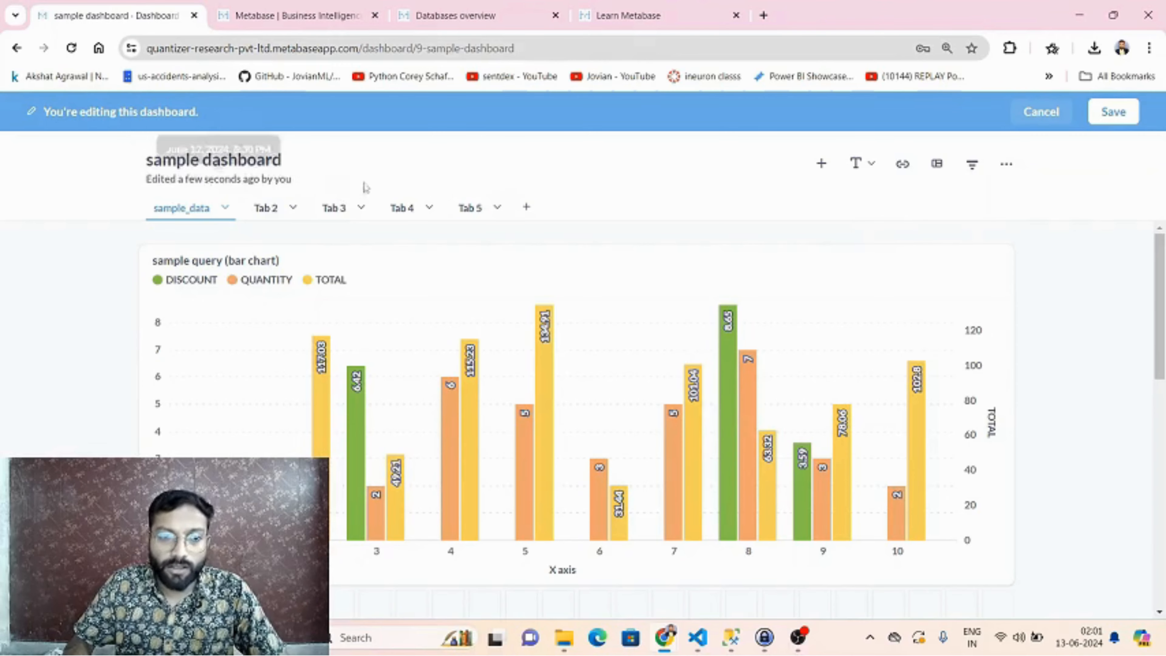
Add the saved question "sample query (bar chart)" to Tab 2 of the dashboard
{"action": "left_click", "coordinate": [823, 164]}
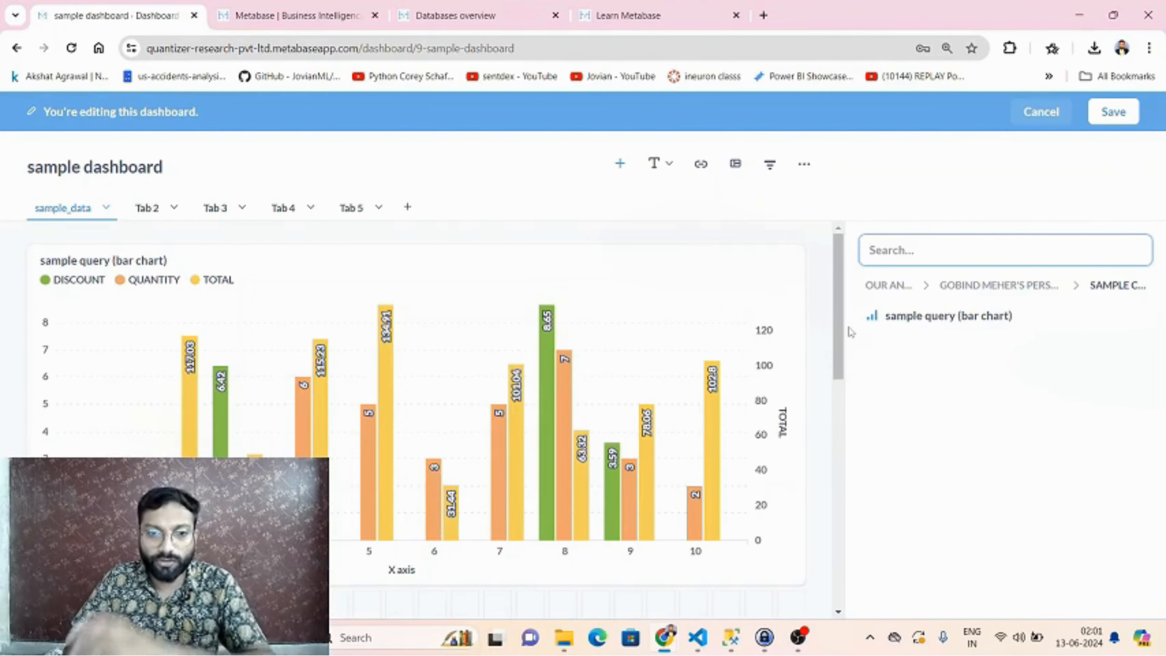
{"action": "mouse_move", "coordinate": [462, 292]}
{"action": "scroll", "coordinate": [414, 317], "scroll_direction": "down", "scroll_amount": 6}
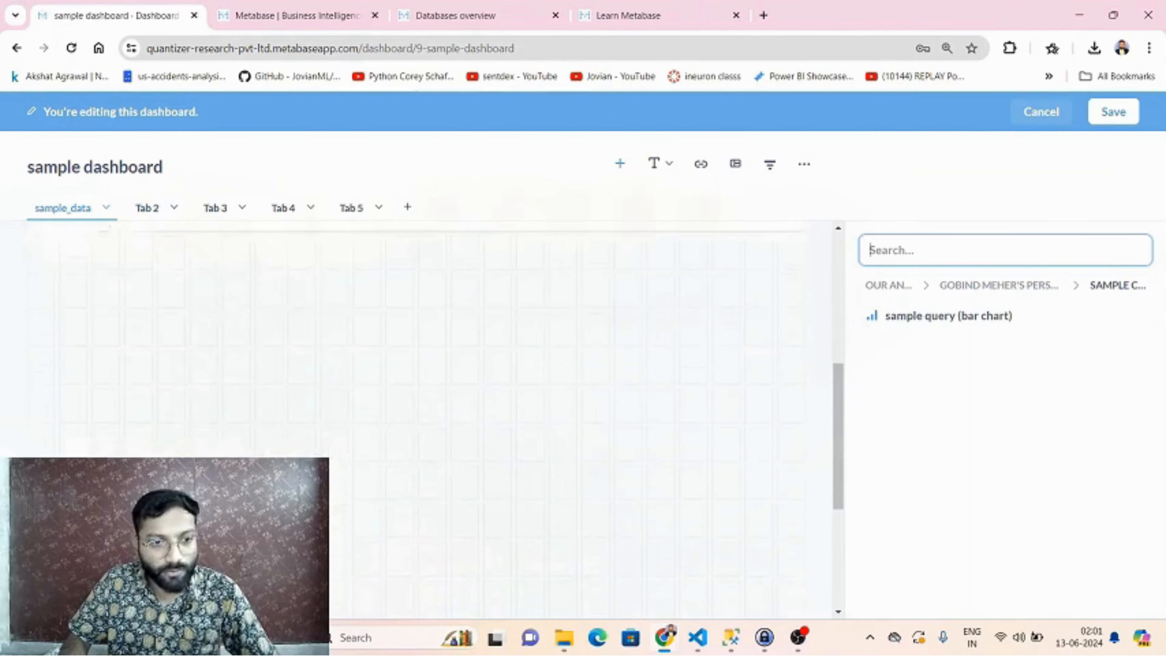
{"action": "scroll", "coordinate": [414, 316], "scroll_direction": "up", "scroll_amount": 6}
{"action": "left_click", "coordinate": [148, 210]}
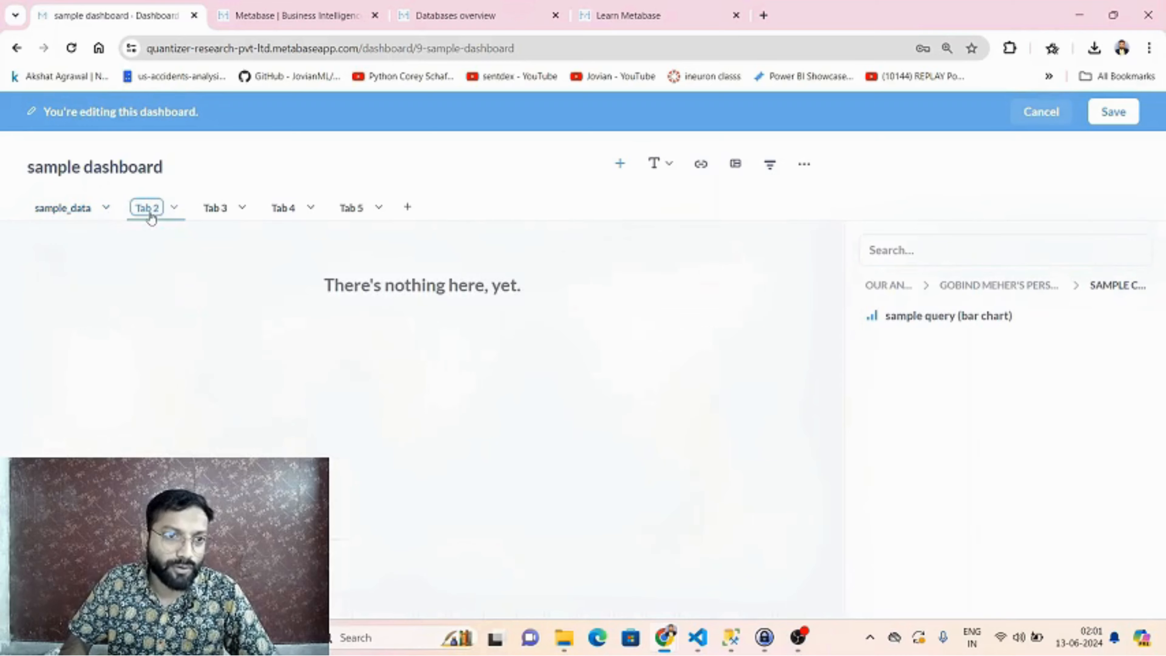
{"action": "left_click", "coordinate": [934, 320]}
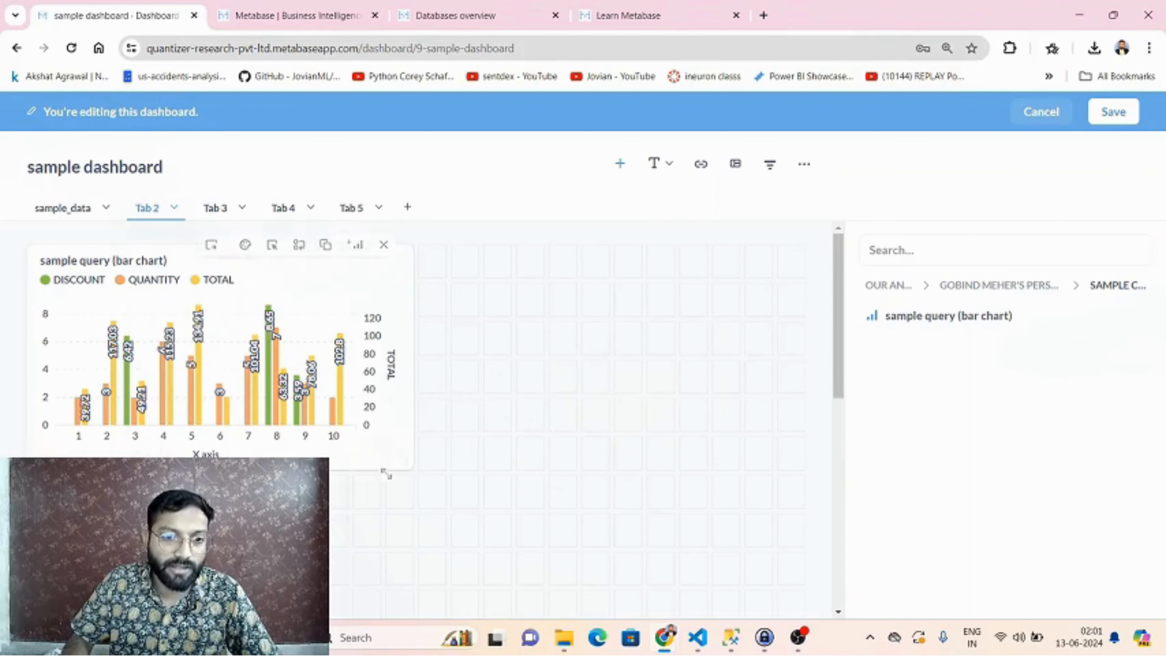
Stretch the bar chart card on Tab 2 to the full grid width and reduce its height
{"action": "left_click_drag", "start_coordinate": [385, 473], "coordinate": [807, 407]}
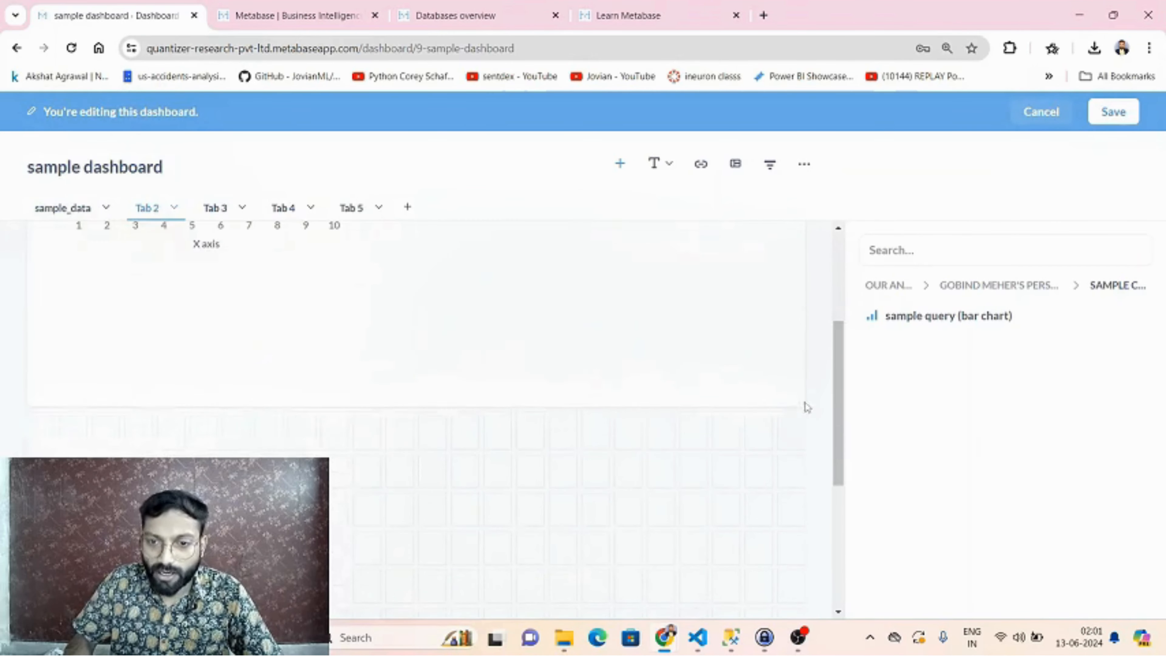
{"action": "scroll", "coordinate": [804, 408], "scroll_direction": "up", "scroll_amount": 3}
{"action": "scroll", "coordinate": [798, 574], "scroll_direction": "down", "scroll_amount": 2}
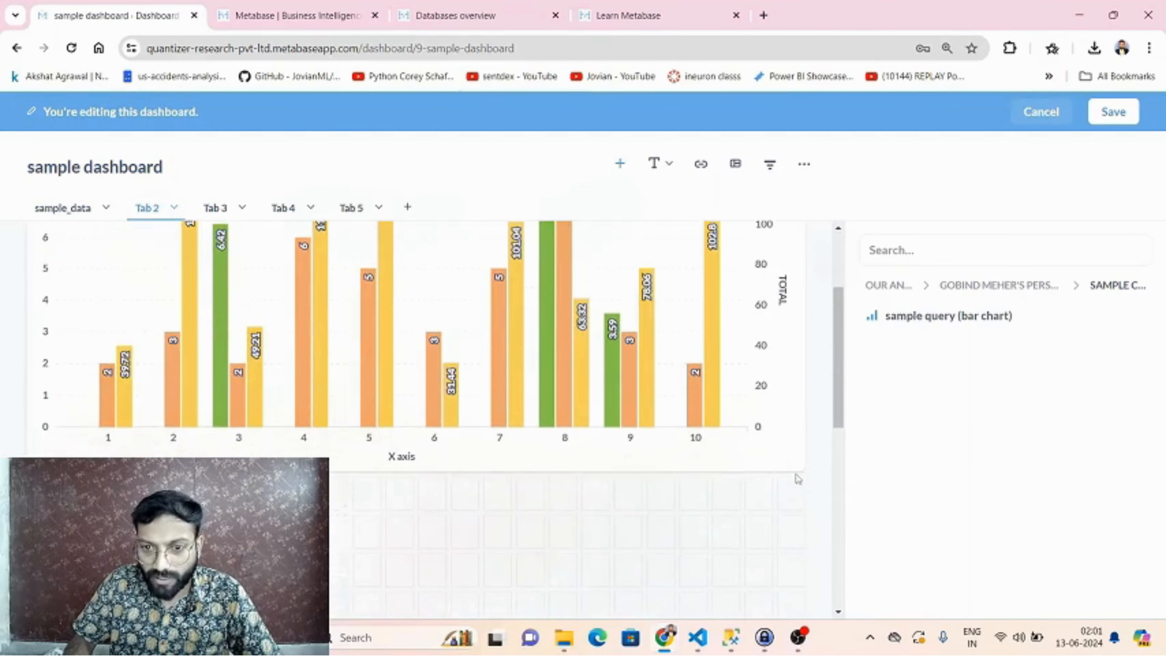
{"action": "left_click_drag", "start_coordinate": [798, 466], "coordinate": [799, 358]}
{"action": "scroll", "coordinate": [767, 439], "scroll_direction": "up", "scroll_amount": 3}
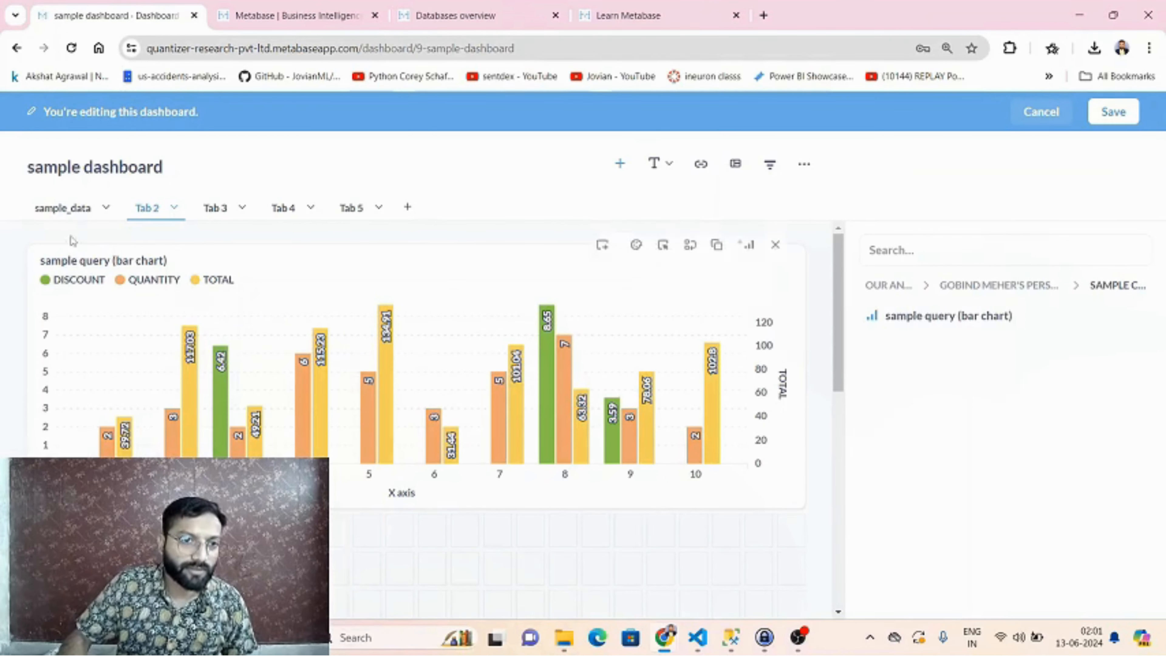
Rename Tab 2 to "sample_data 2" and close the list of questions to add
{"action": "double_click", "coordinate": [147, 208]}
{"action": "type", "text": "samp"}
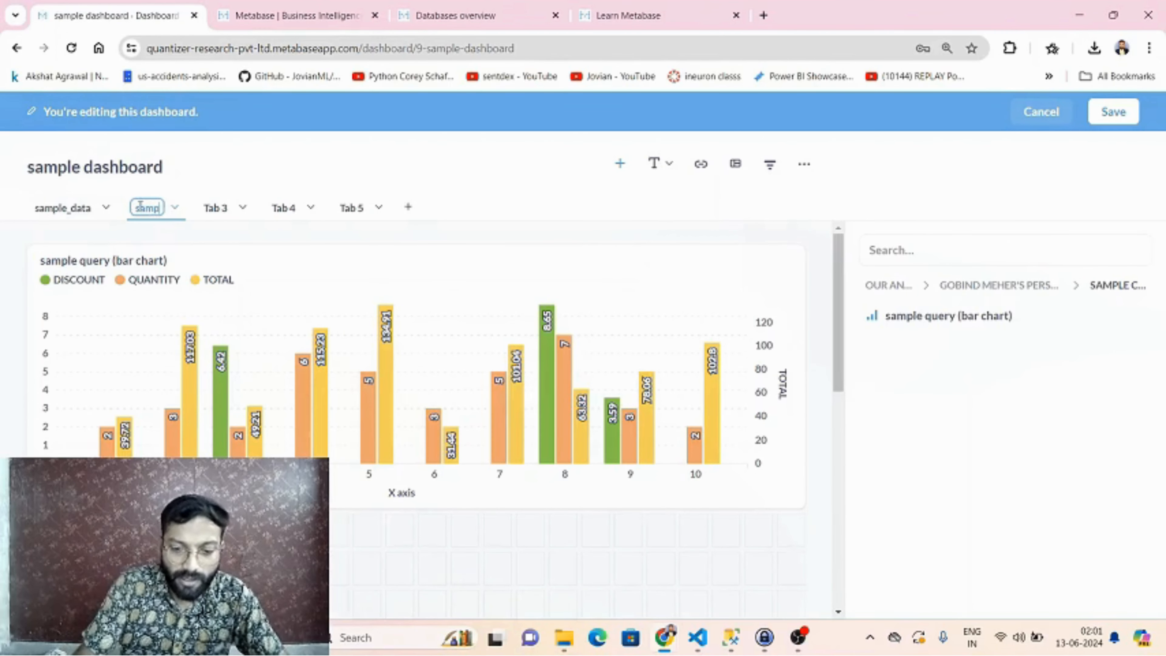
{"action": "type", "text": "le_data 2"}
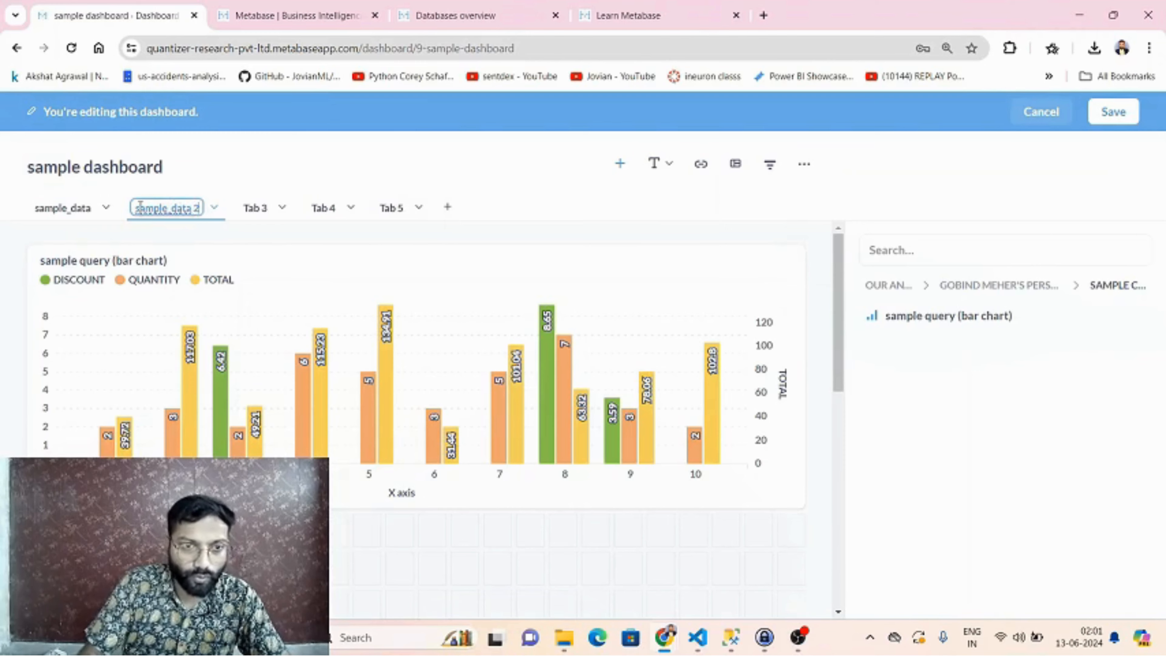
{"action": "key", "text": "Return"}
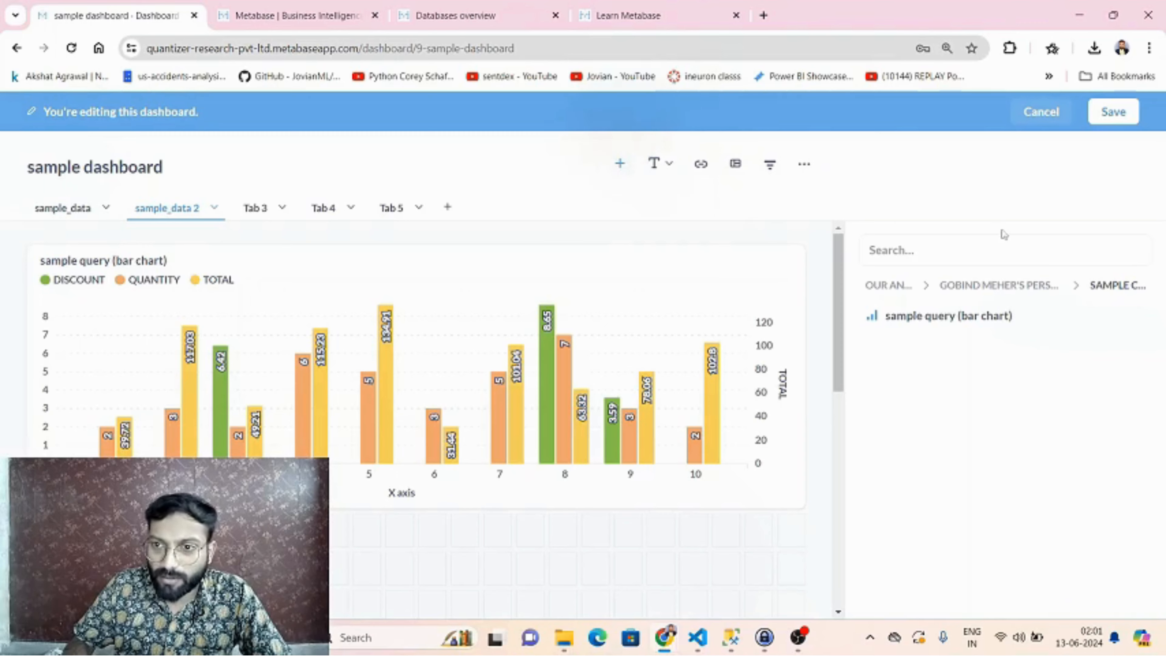
{"action": "left_click", "coordinate": [621, 164]}
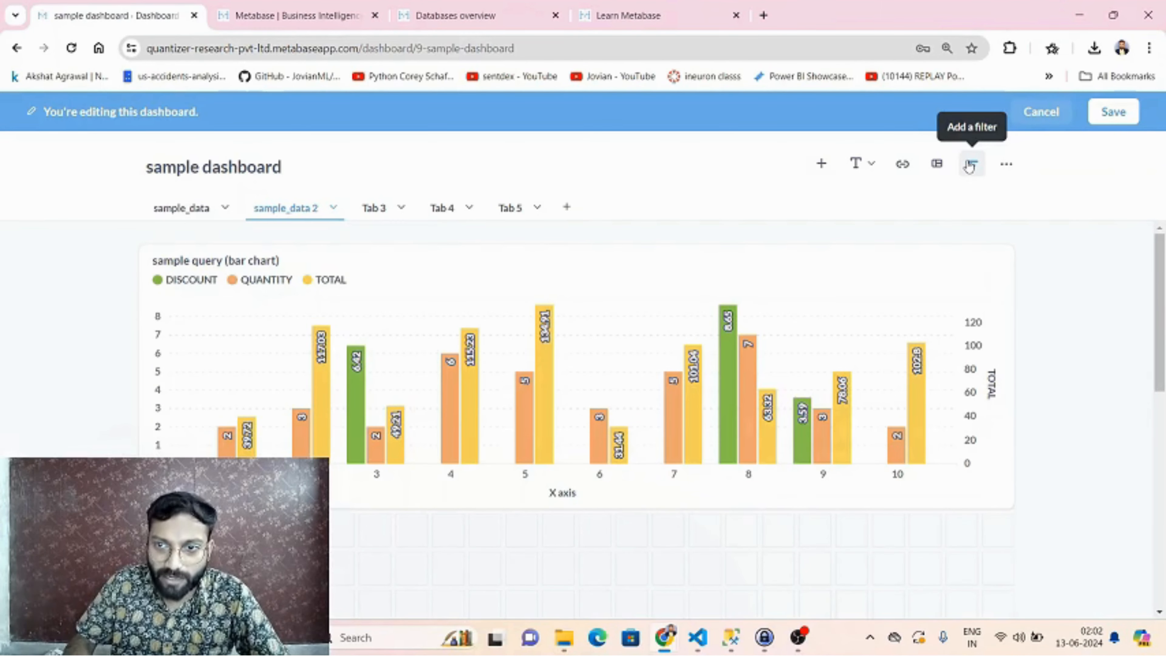
Add an "Equal to" number filter to the dashboard and connect it to the bar chart card's Quantity Filter
{"action": "left_click", "coordinate": [970, 165]}
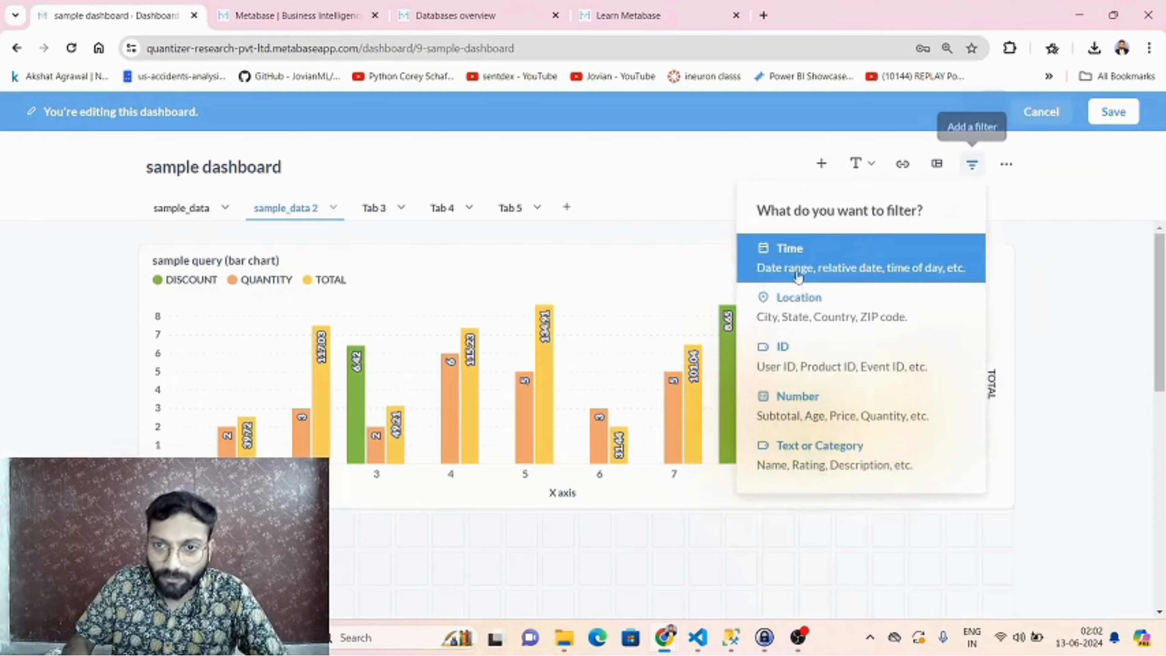
{"action": "left_click", "coordinate": [826, 409]}
{"action": "left_click", "coordinate": [893, 253]}
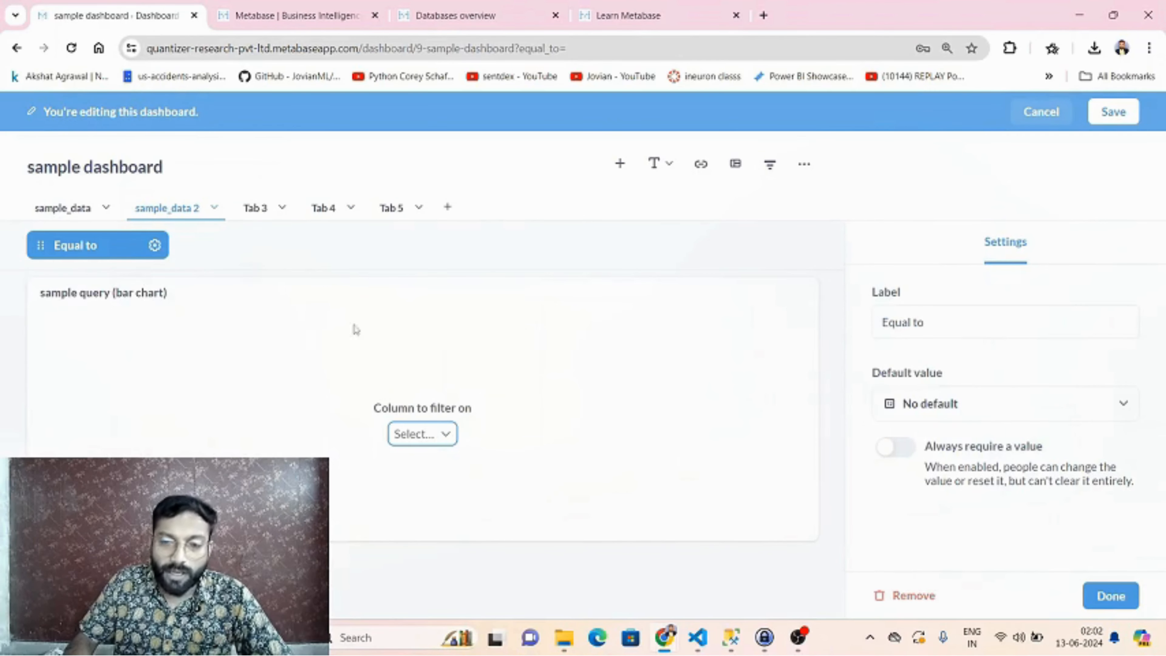
{"action": "left_click_drag", "start_coordinate": [907, 322], "coordinate": [875, 322]}
{"action": "left_click_drag", "start_coordinate": [948, 328], "coordinate": [874, 323]}
{"action": "left_click", "coordinate": [410, 437]}
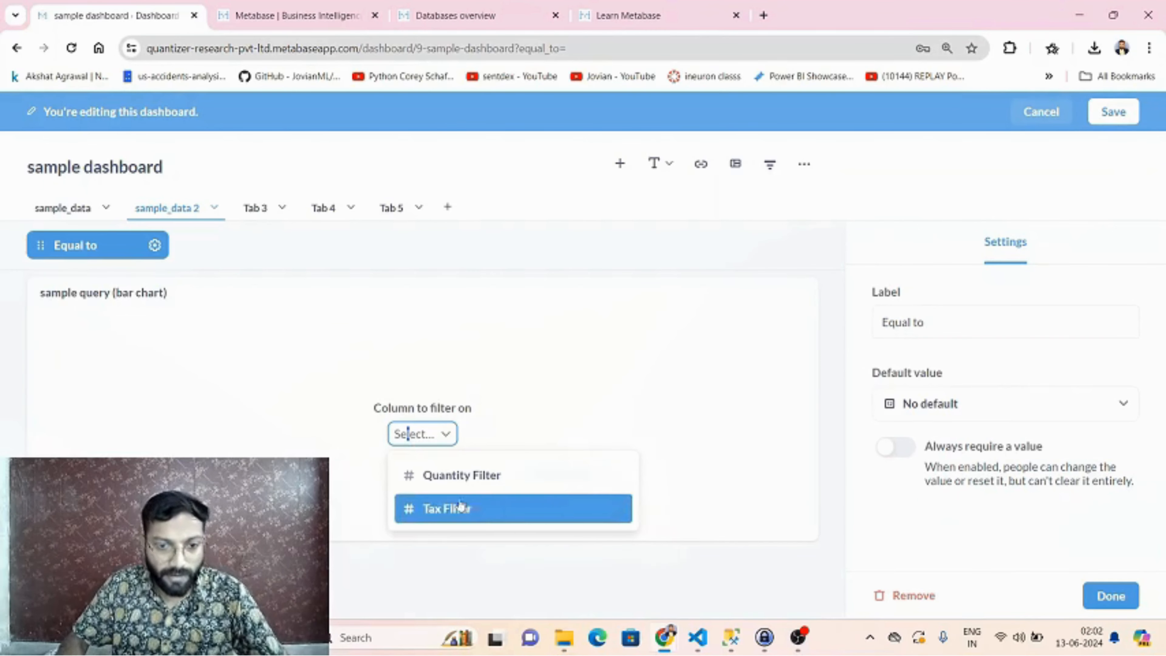
{"action": "left_click", "coordinate": [477, 477]}
Set the new dashboard filter's label to "Quantity" and finish its settings without a default value
{"action": "left_click_drag", "start_coordinate": [925, 312], "coordinate": [859, 326]}
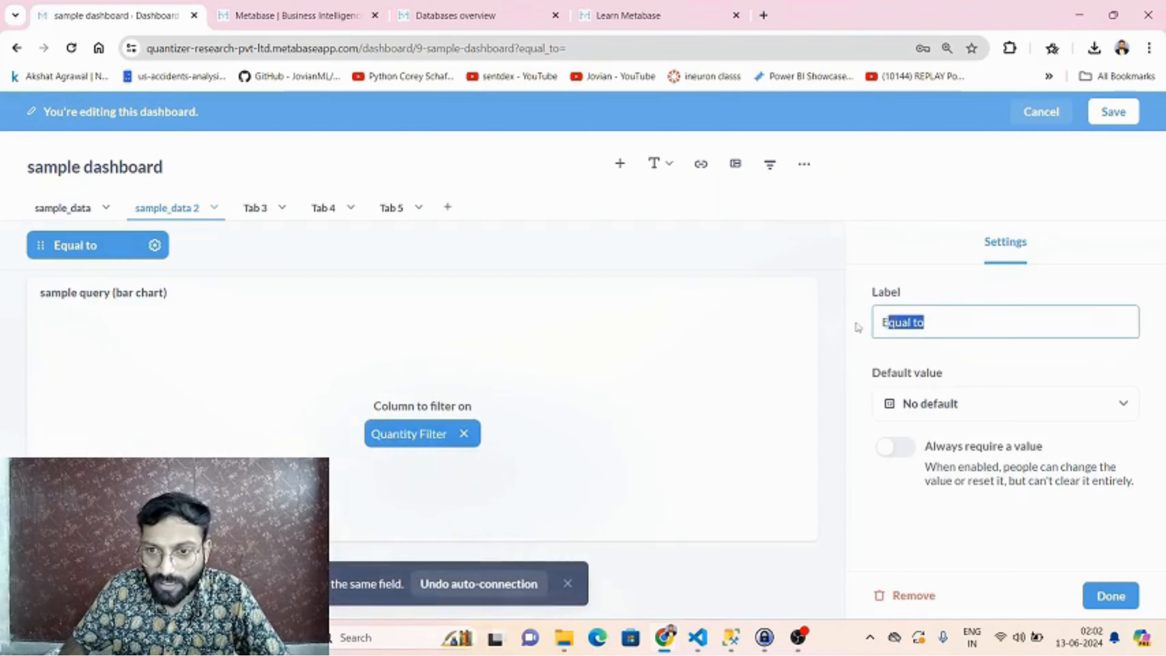
{"action": "type", "text": "Qua"}
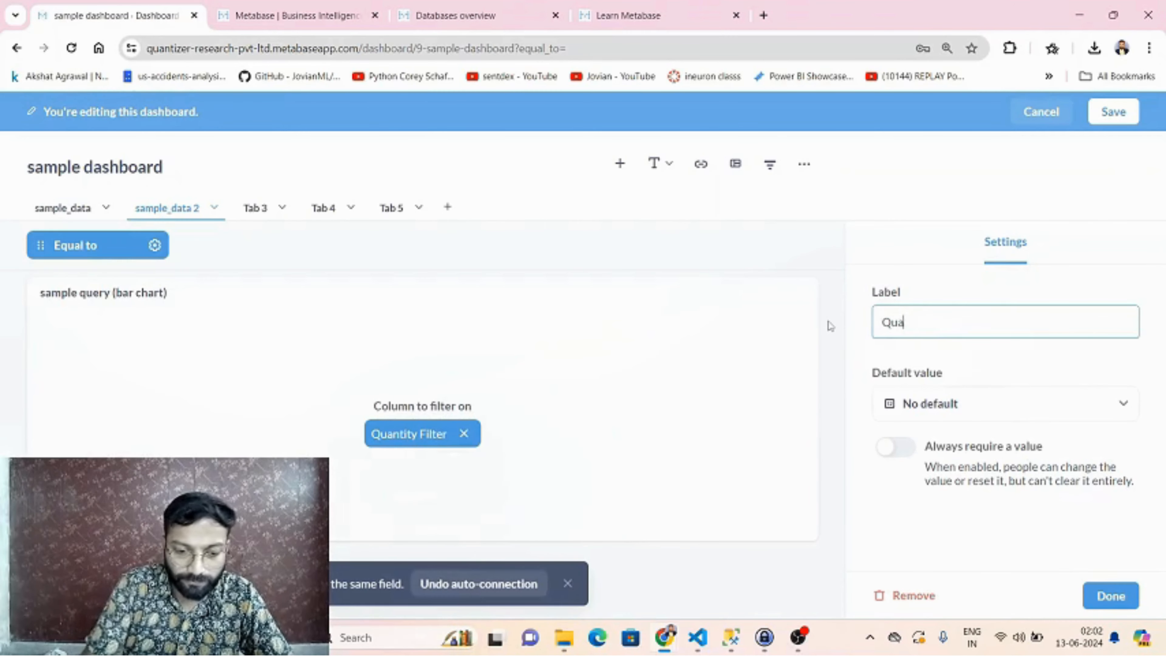
{"action": "type", "text": "ntity"}
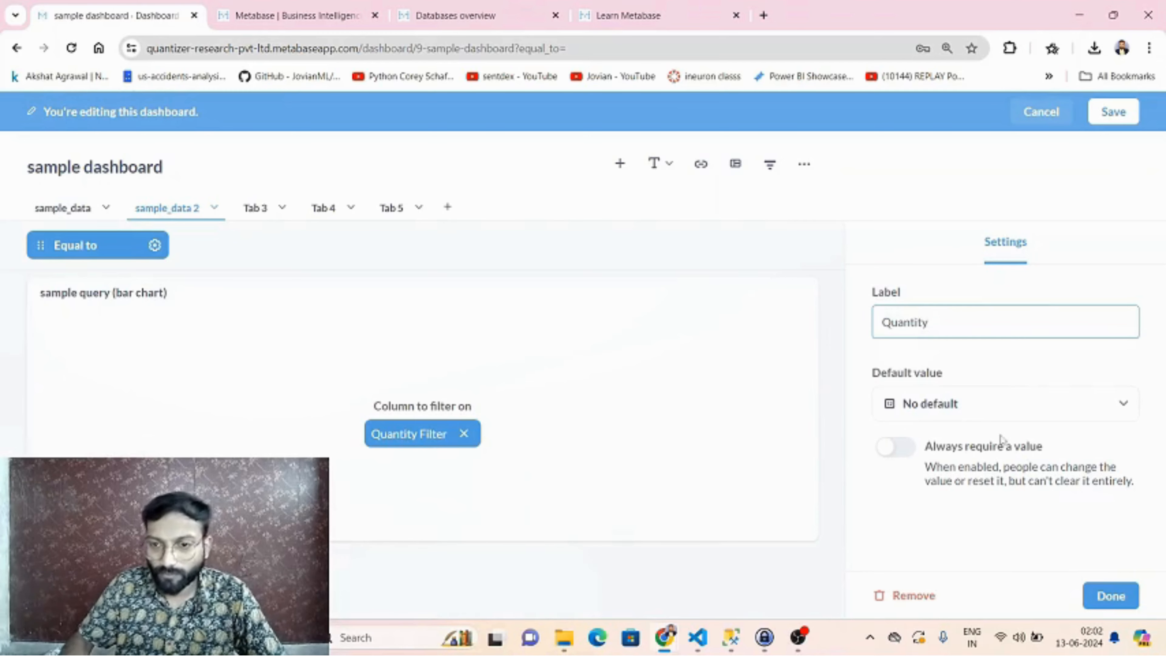
{"action": "left_click", "coordinate": [1098, 587]}
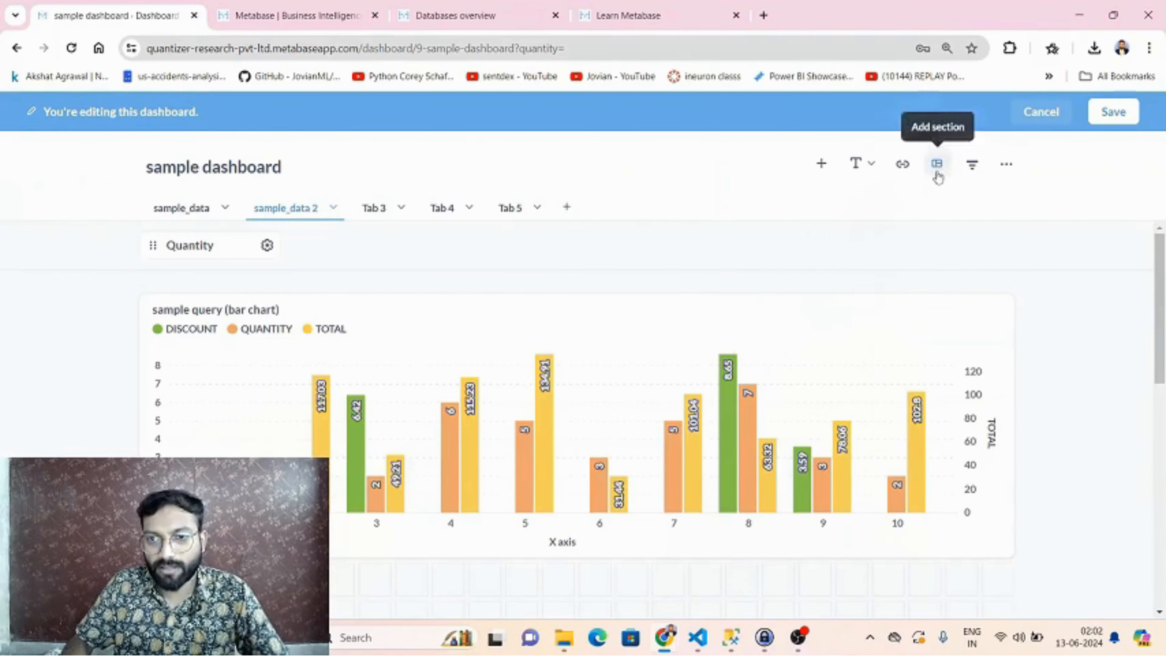
{"action": "left_click", "coordinate": [971, 166]}
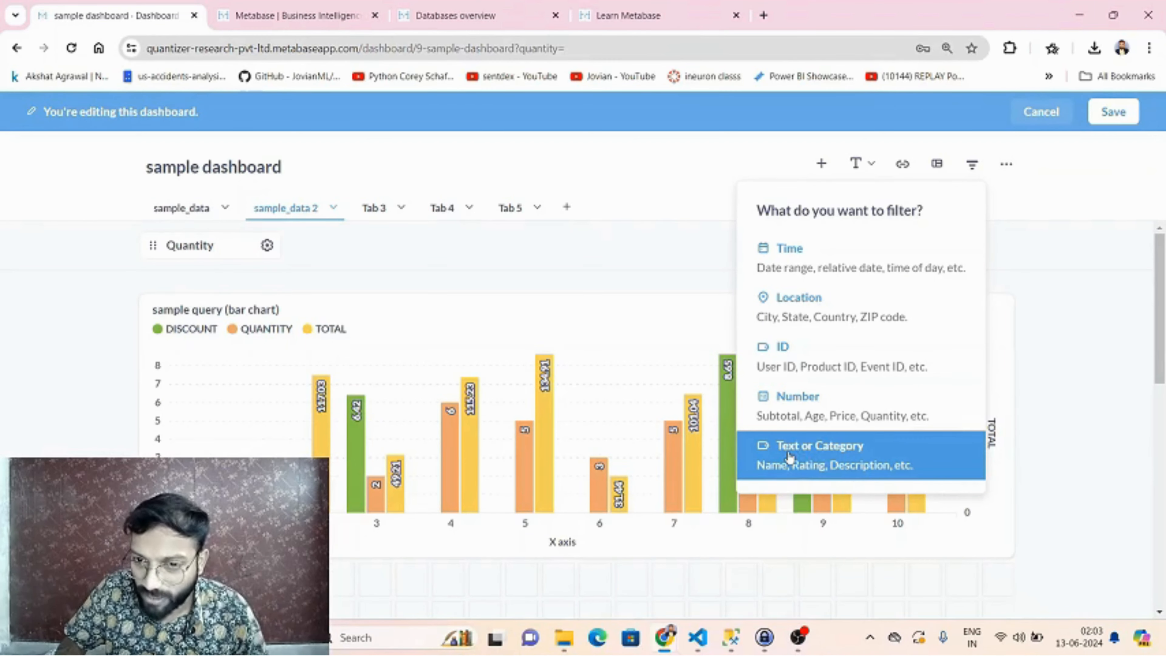
{"action": "left_click", "coordinate": [800, 465]}
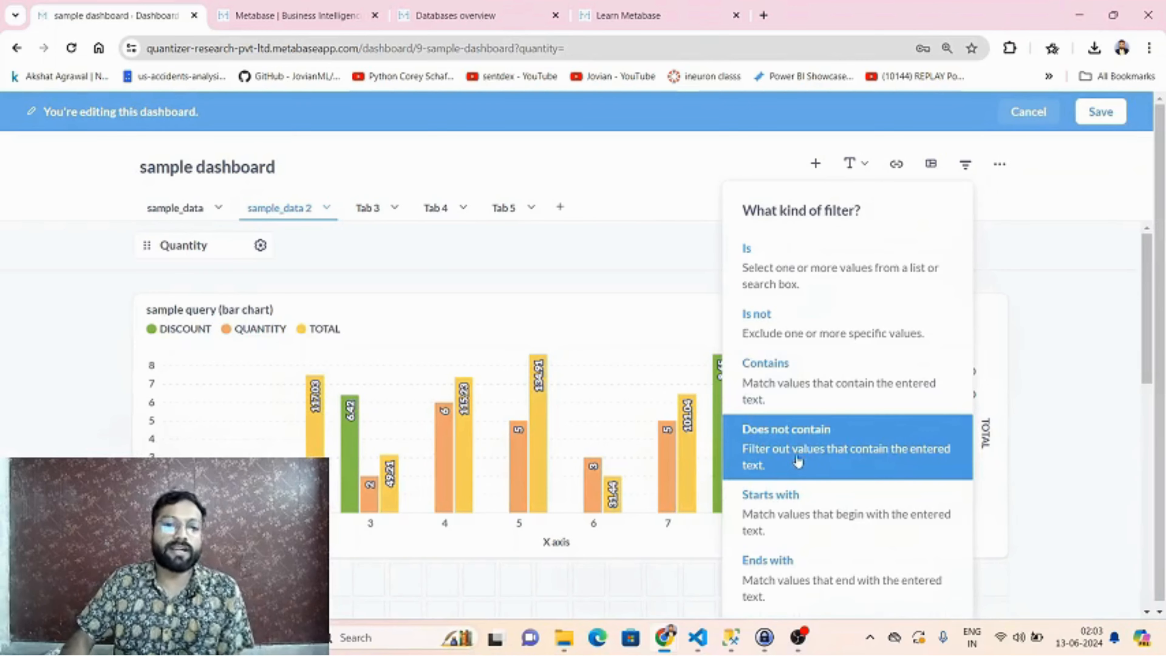
{"action": "left_click", "coordinate": [820, 266]}
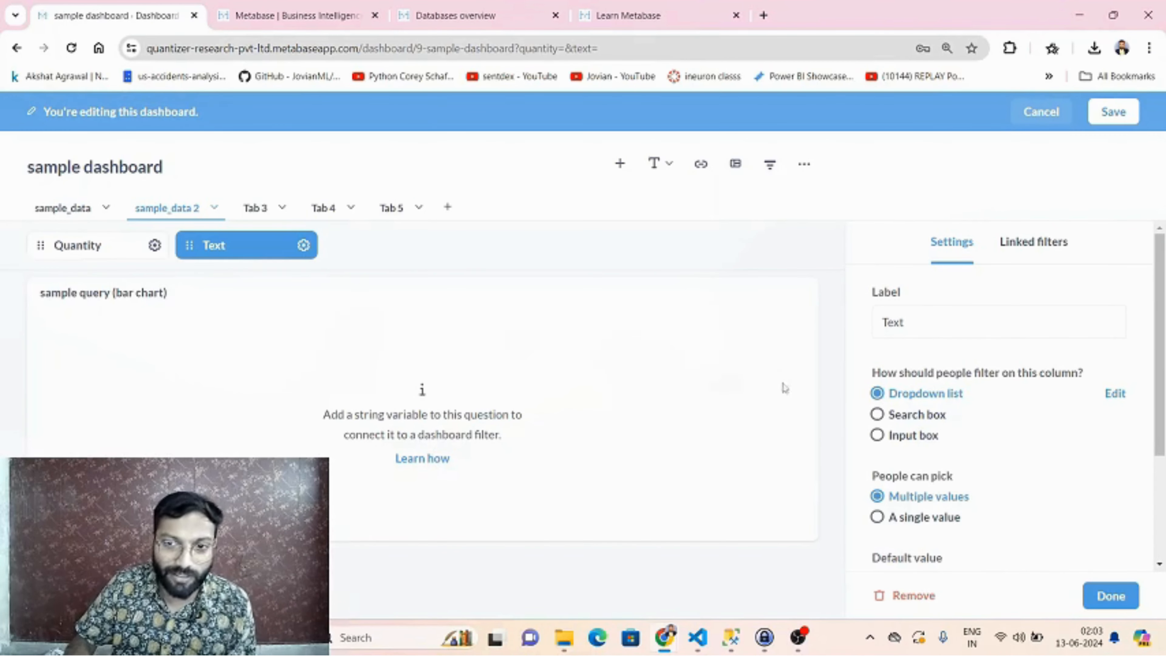
{"action": "left_click", "coordinate": [243, 248]}
{"action": "left_click", "coordinate": [329, 246]}
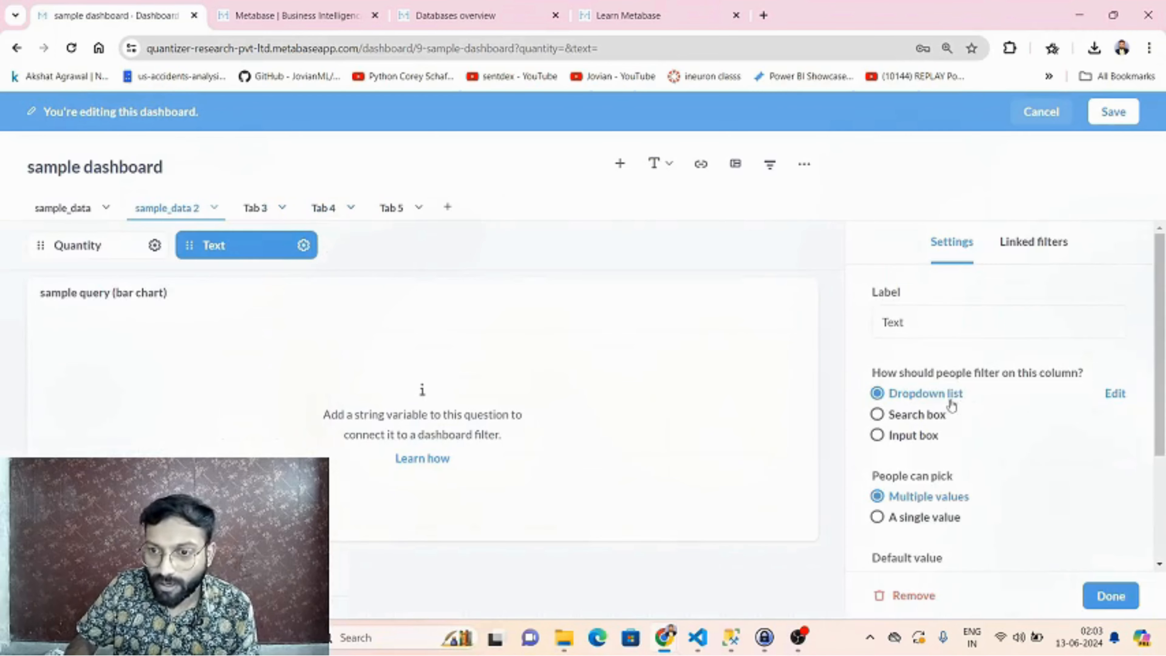
{"action": "scroll", "coordinate": [951, 405], "scroll_direction": "down", "scroll_amount": 3}
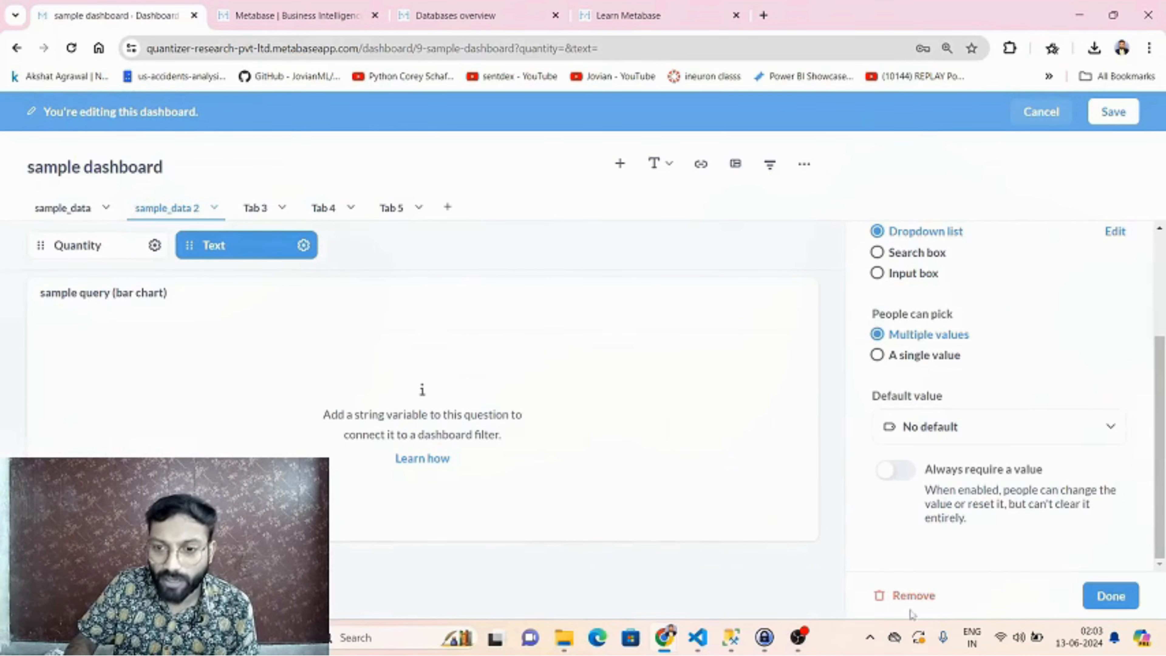
{"action": "left_click", "coordinate": [907, 596]}
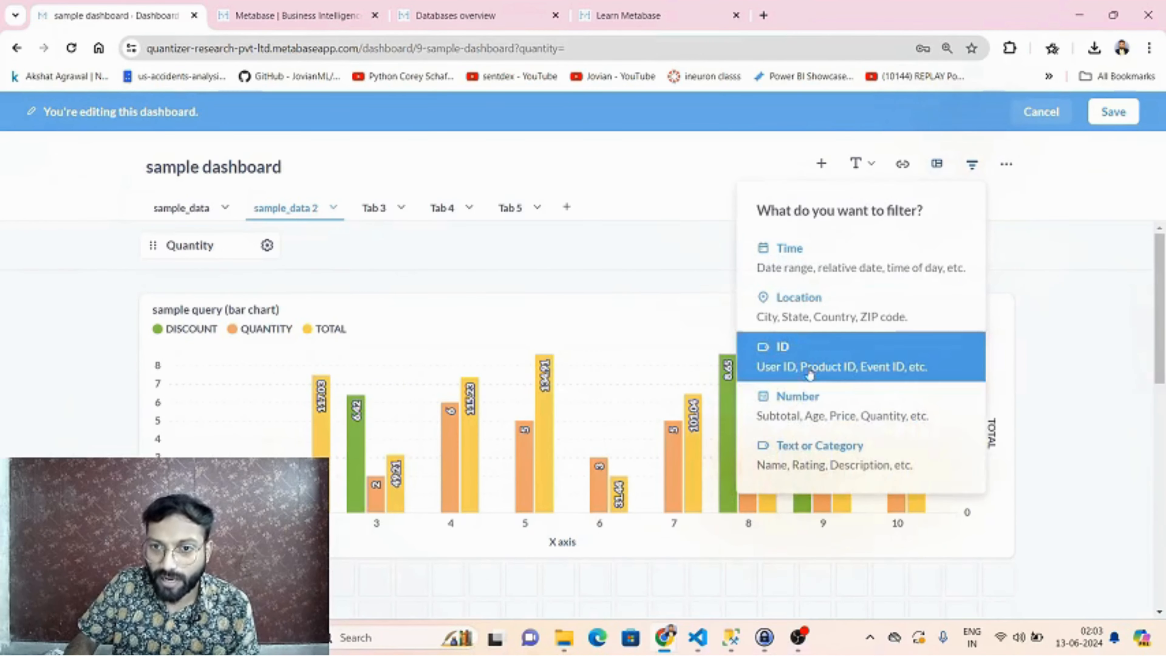
Add an "Equal to" number filter to the dashboard and connect it to the bar chart card's Tax Filter
{"action": "left_click", "coordinate": [806, 398]}
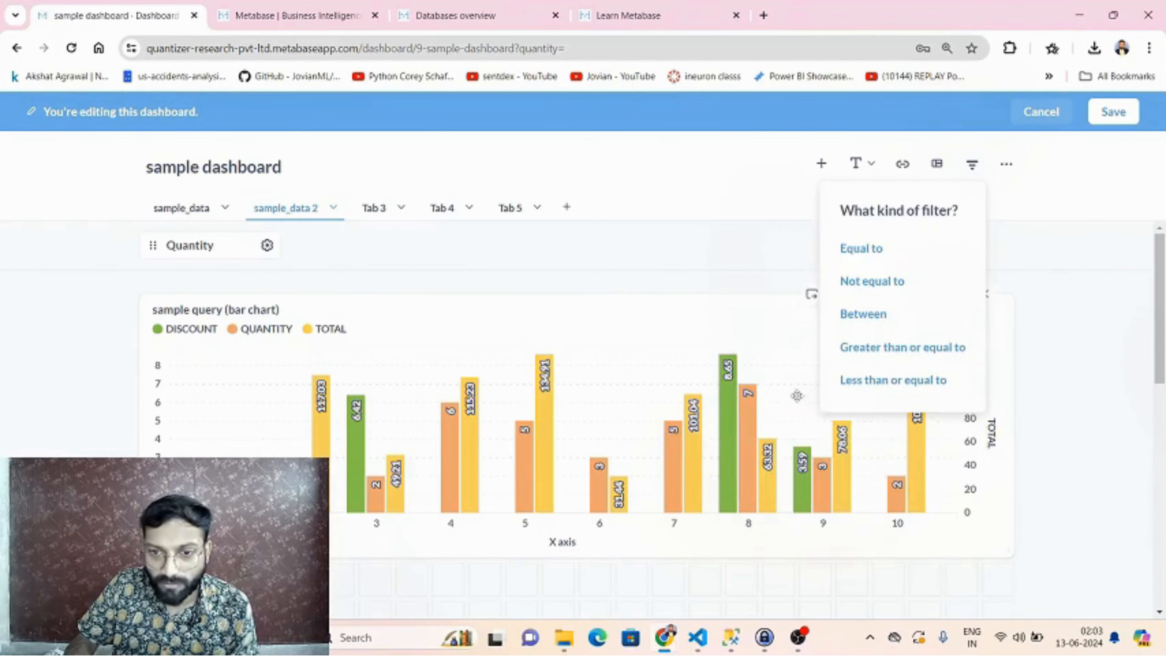
{"action": "left_click", "coordinate": [907, 249]}
{"action": "left_click", "coordinate": [417, 434]}
{"action": "left_click", "coordinate": [451, 505]}
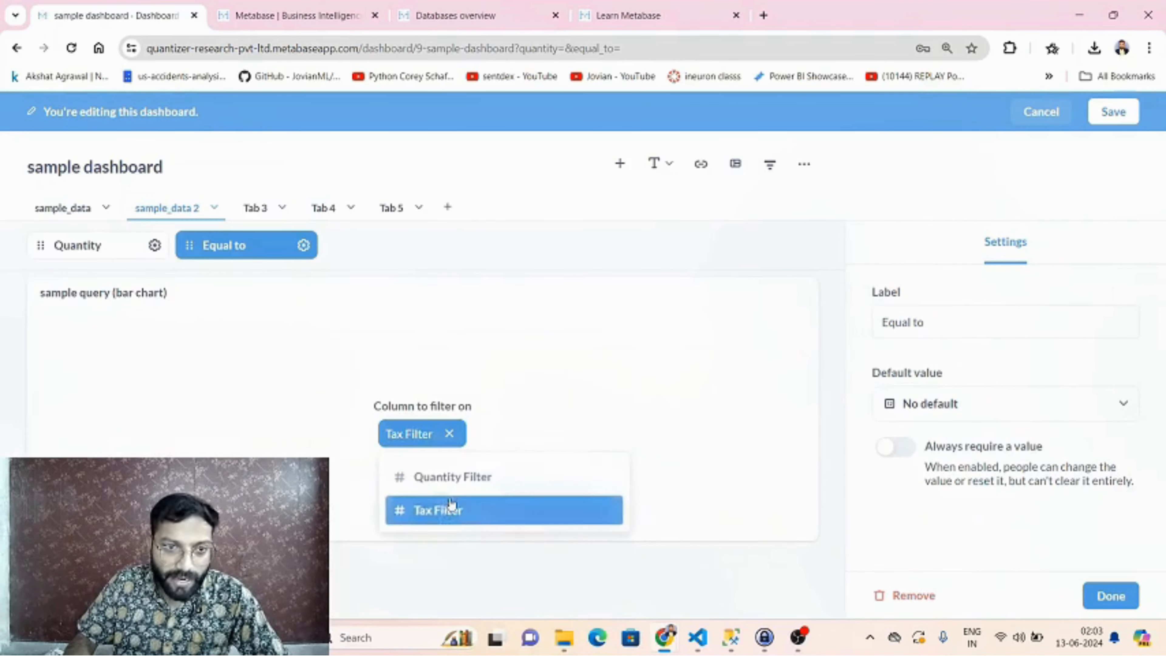
Label the new dashboard filter "Tax Filter", finish its settings and save the dashboard
{"action": "left_click_drag", "start_coordinate": [921, 317], "coordinate": [839, 323]}
{"action": "type", "text": "Tax"}
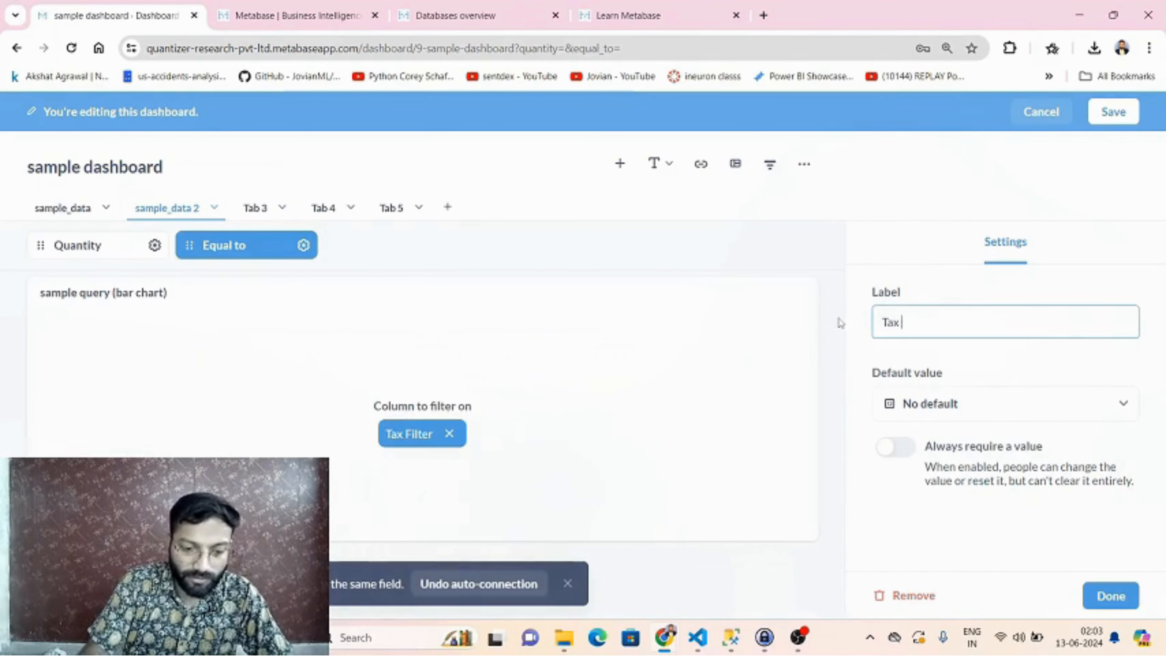
{"action": "type", "text": " Filter"}
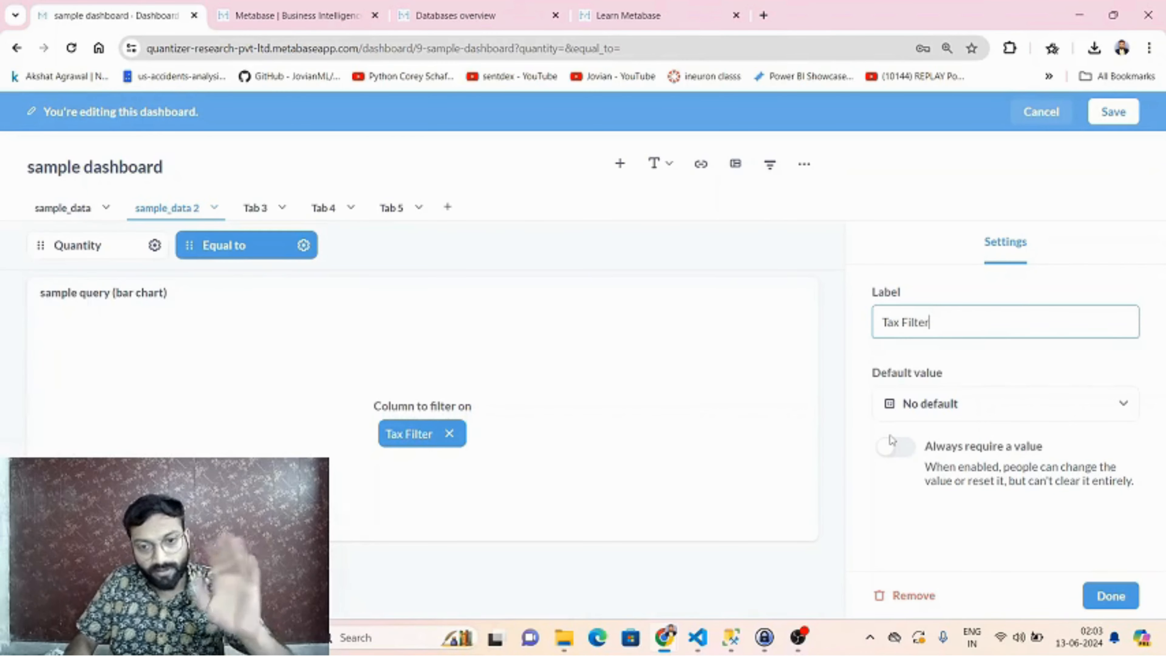
{"action": "left_click", "coordinate": [1111, 596]}
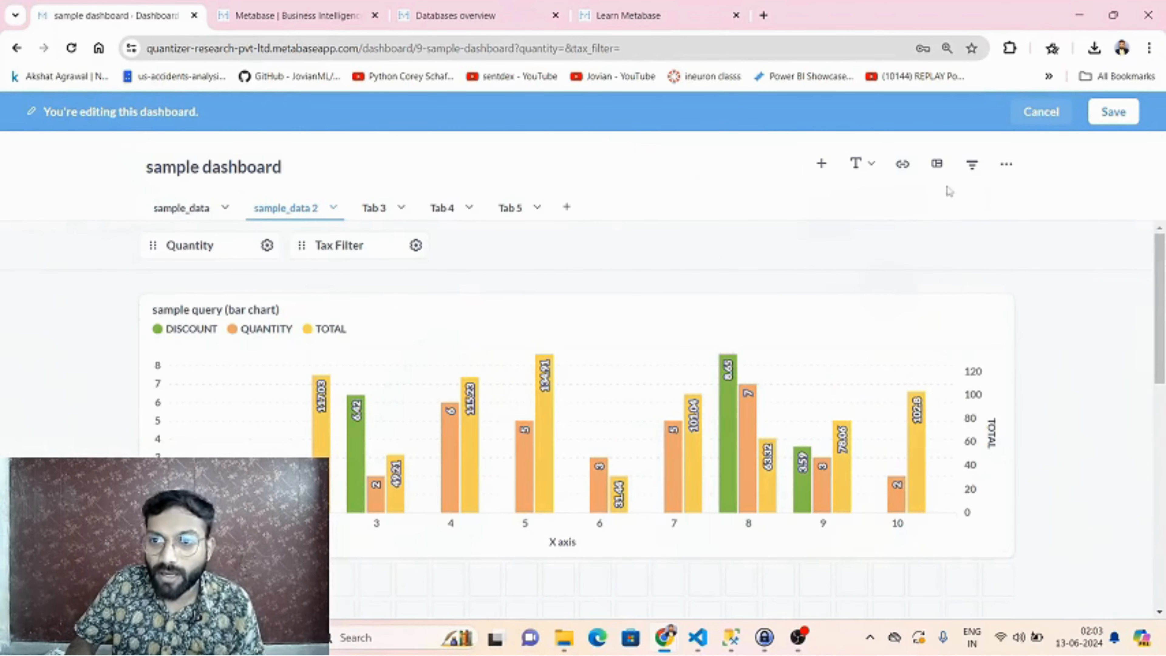
{"action": "left_click", "coordinate": [1108, 115]}
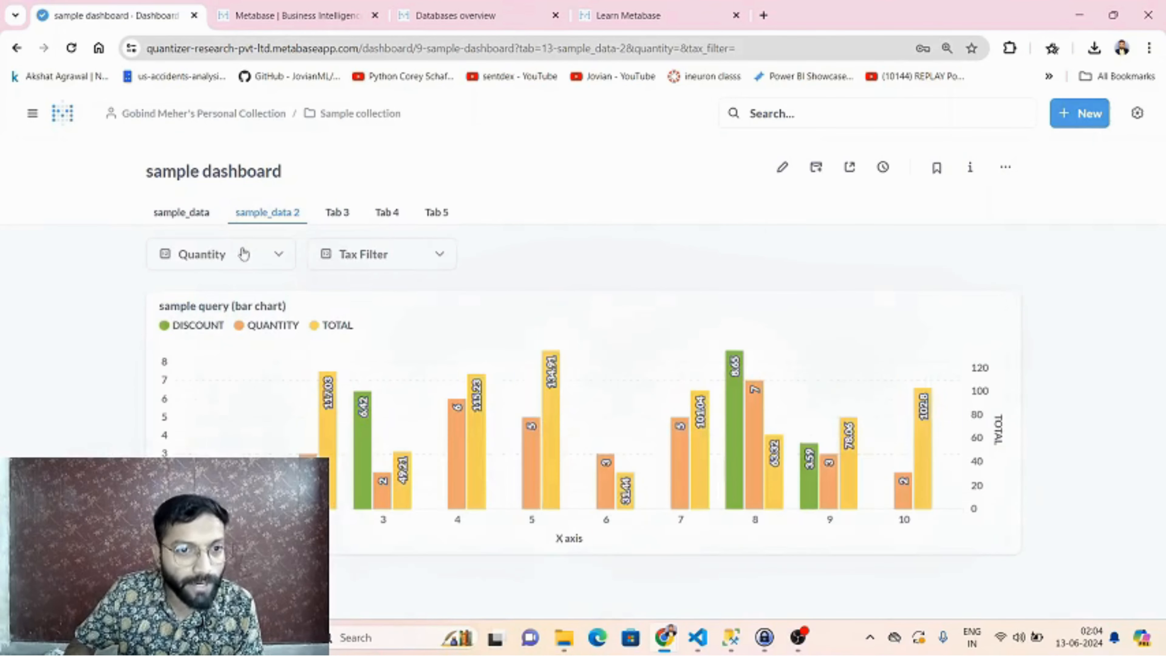
Filter the saved dashboard's bar chart by setting its Tax Filter to 5
{"action": "left_click", "coordinate": [385, 263]}
{"action": "type", "text": "5"}
{"action": "left_click", "coordinate": [511, 362]}
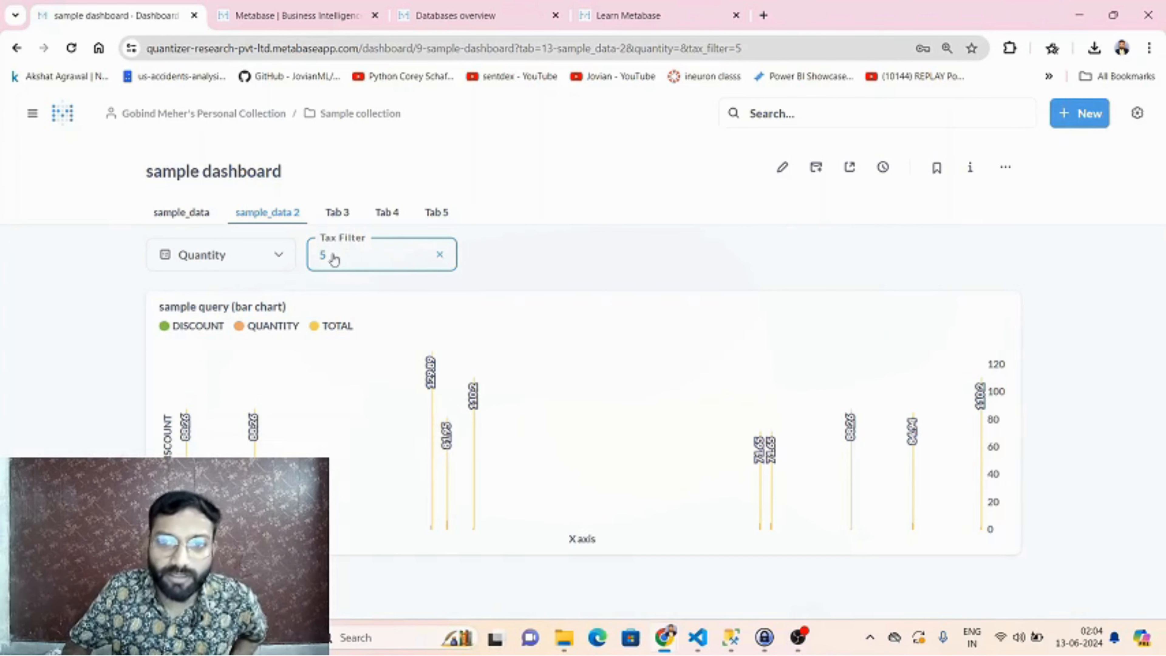
Open the bar chart card's underlying question and inspect its SQL query in the editor
{"action": "left_click", "coordinate": [236, 308]}
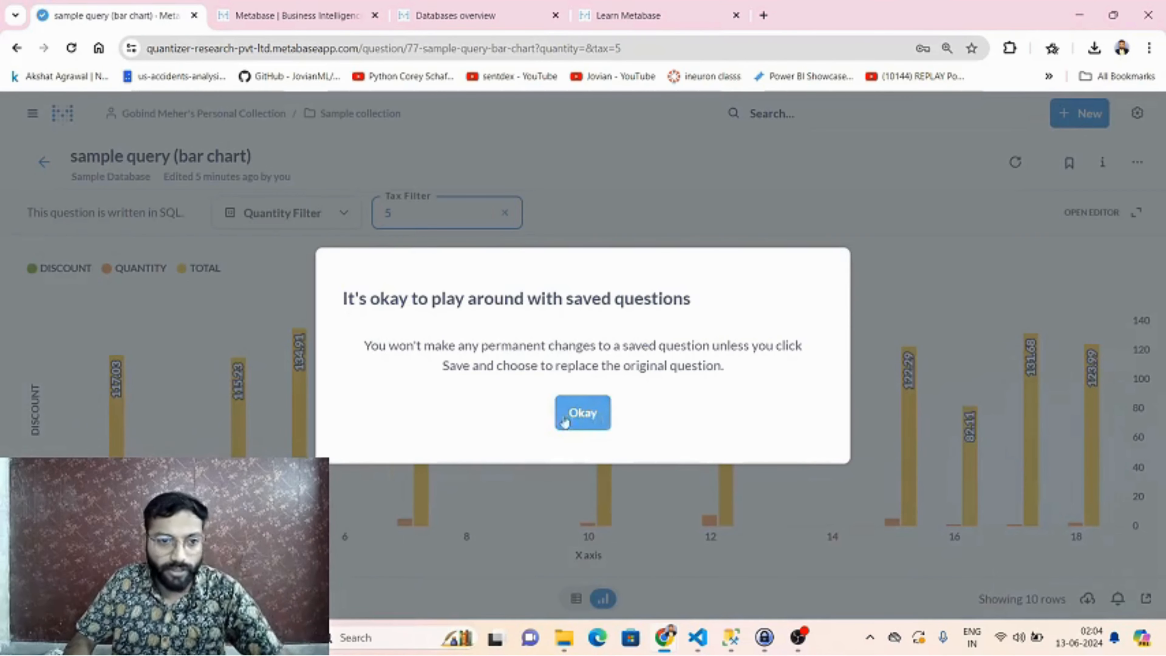
{"action": "left_click", "coordinate": [582, 413]}
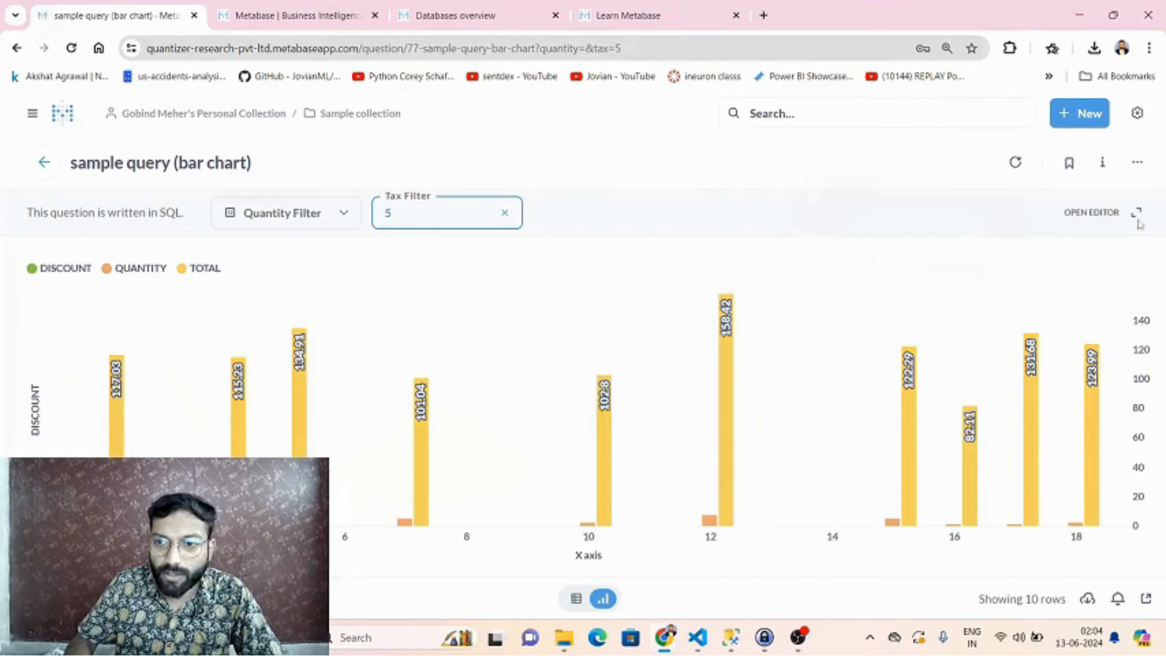
{"action": "left_click", "coordinate": [1111, 214]}
{"action": "left_click_drag", "start_coordinate": [193, 337], "coordinate": [9, 247]}
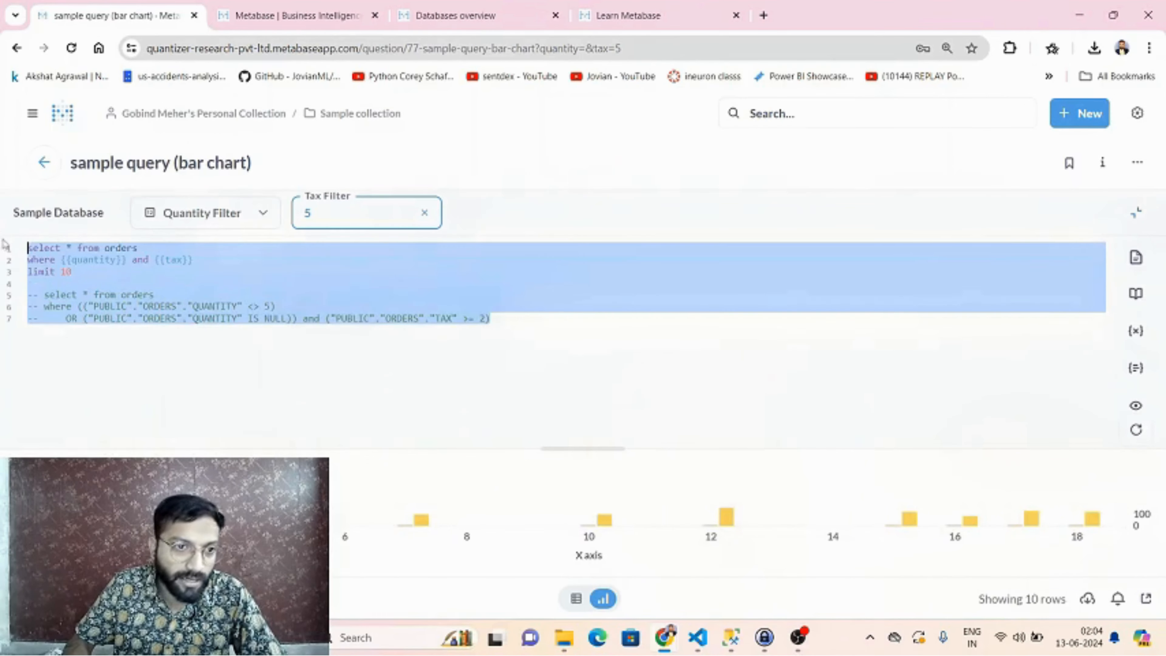
{"action": "left_click", "coordinate": [234, 281]}
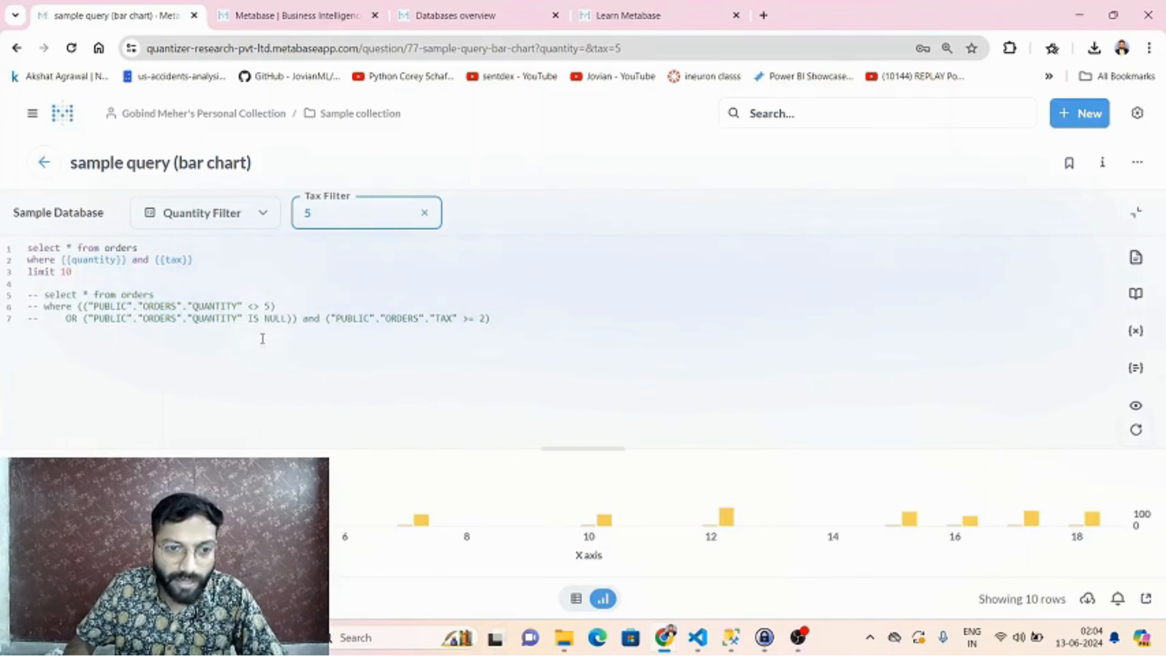
Open the Sample collection and pin the sample dashboard in it
{"action": "left_click", "coordinate": [351, 116]}
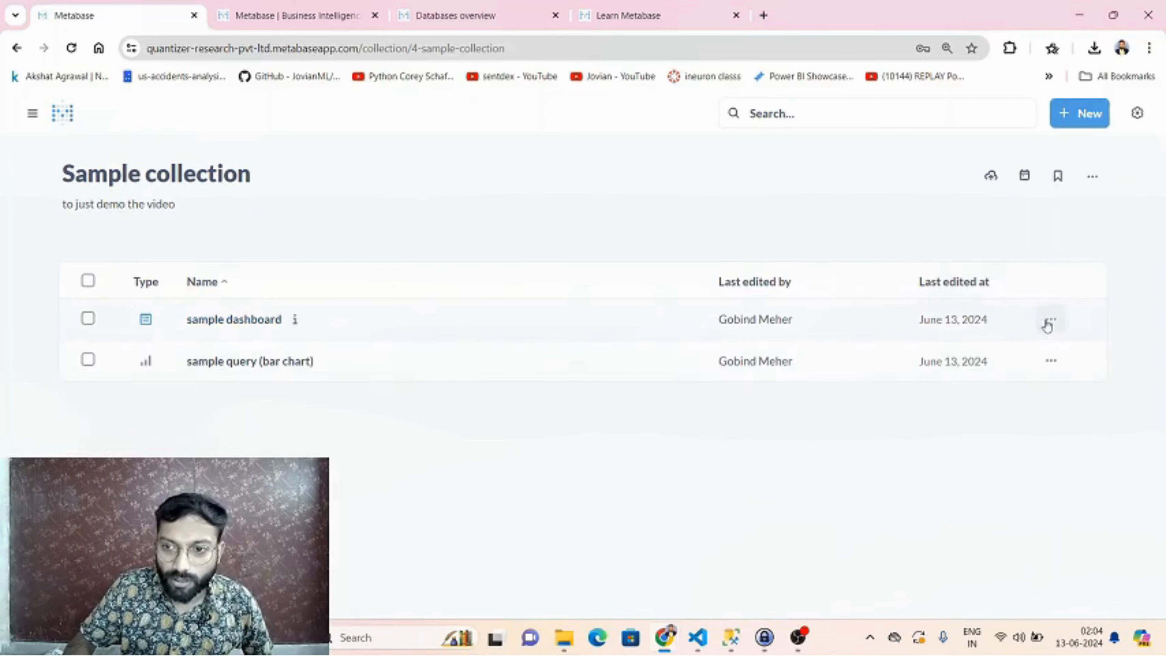
{"action": "left_click", "coordinate": [1050, 320]}
{"action": "left_click", "coordinate": [965, 399]}
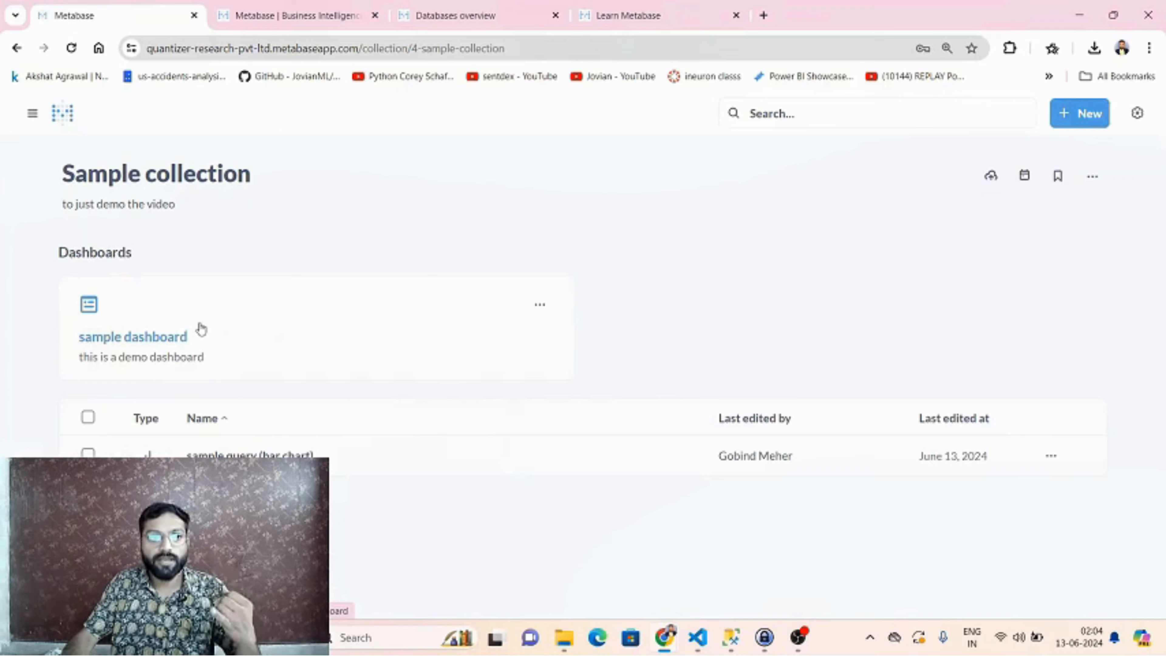
Start a new question from the Orders table of the Sample Database and preview its rows
{"action": "left_click", "coordinate": [1079, 113]}
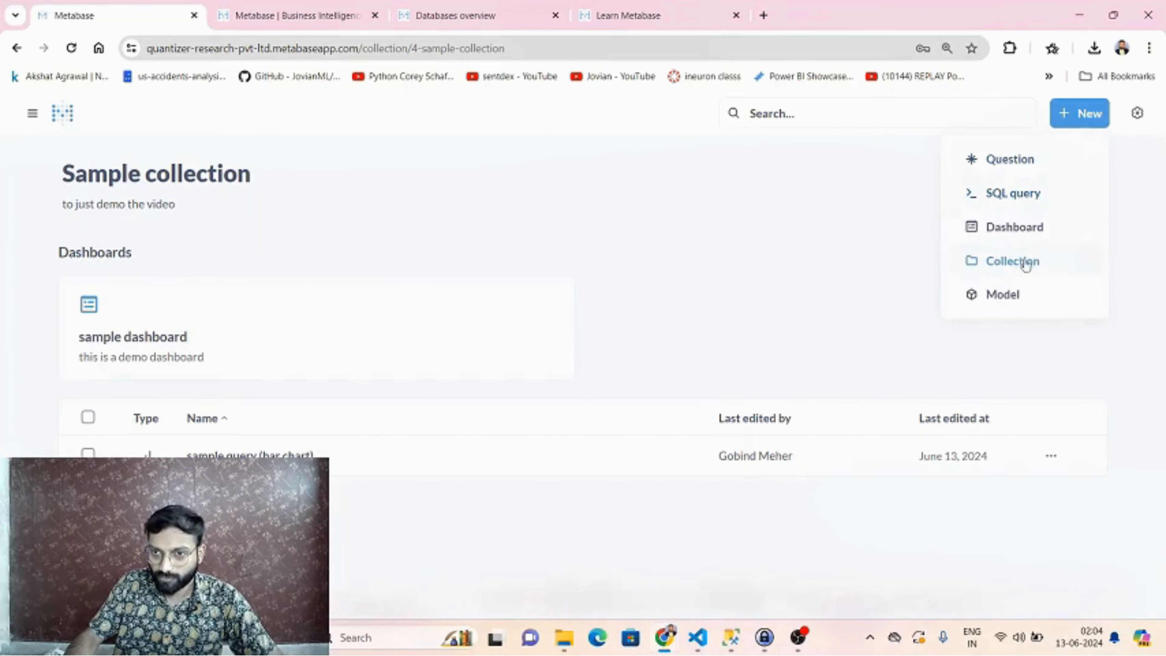
{"action": "left_click", "coordinate": [1018, 163]}
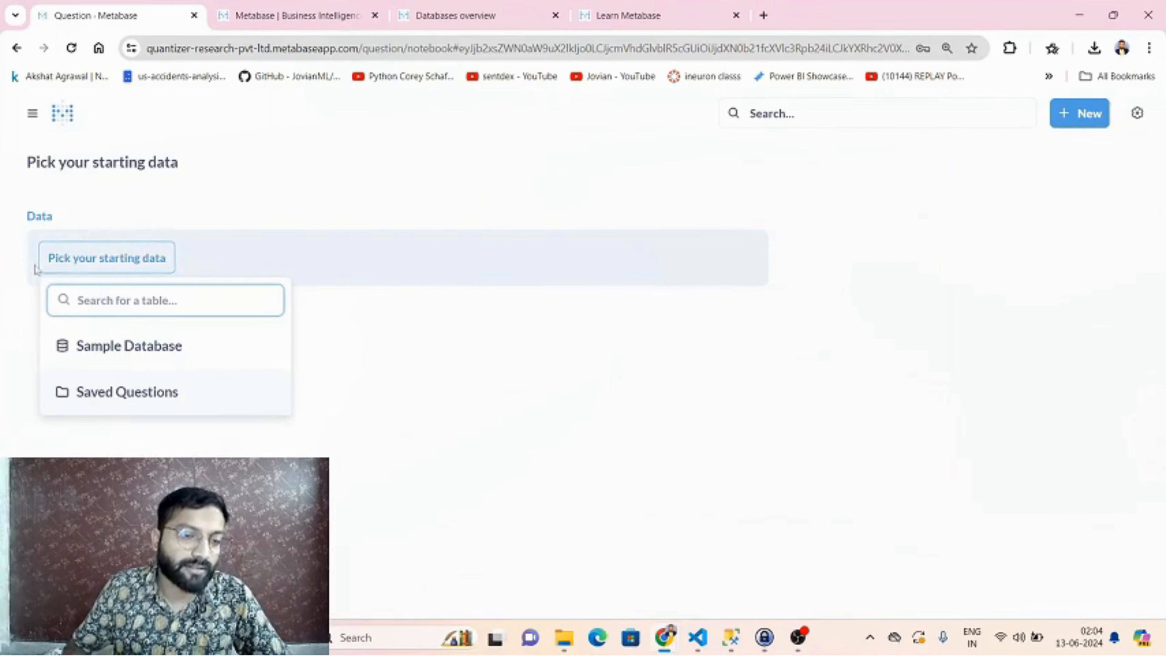
{"action": "left_click", "coordinate": [105, 354]}
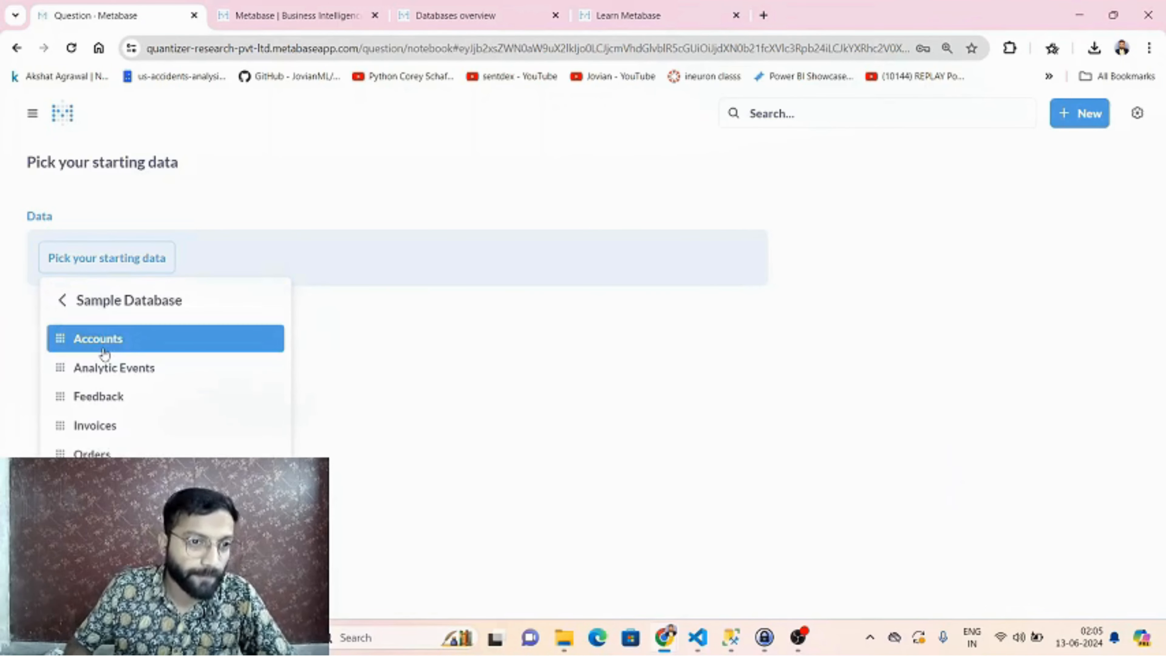
{"action": "left_click", "coordinate": [114, 452]}
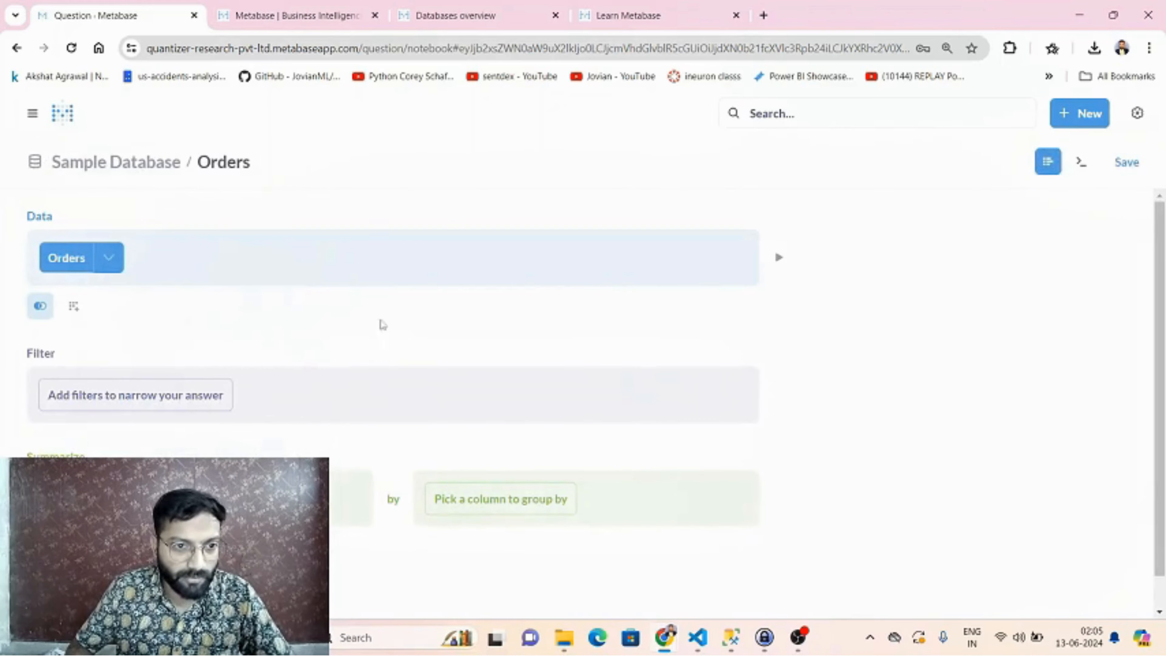
{"action": "left_click", "coordinate": [779, 258]}
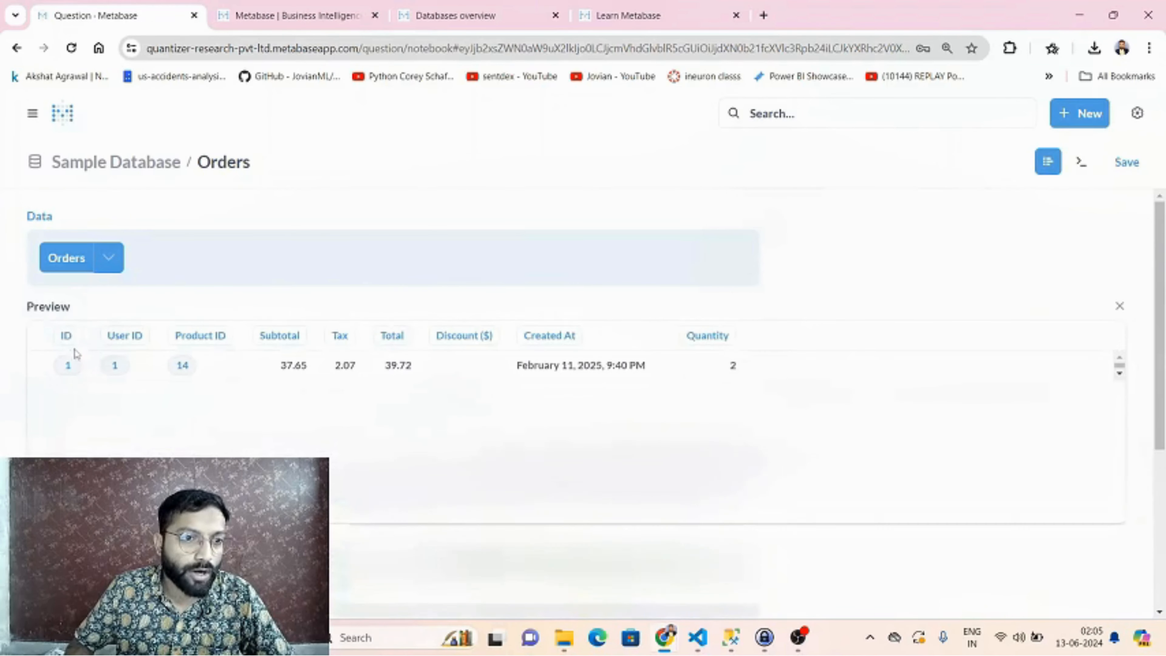
{"action": "scroll", "coordinate": [1132, 271], "scroll_direction": "down", "scroll_amount": 5}
{"action": "scroll", "coordinate": [1164, 301], "scroll_direction": "down", "scroll_amount": 2}
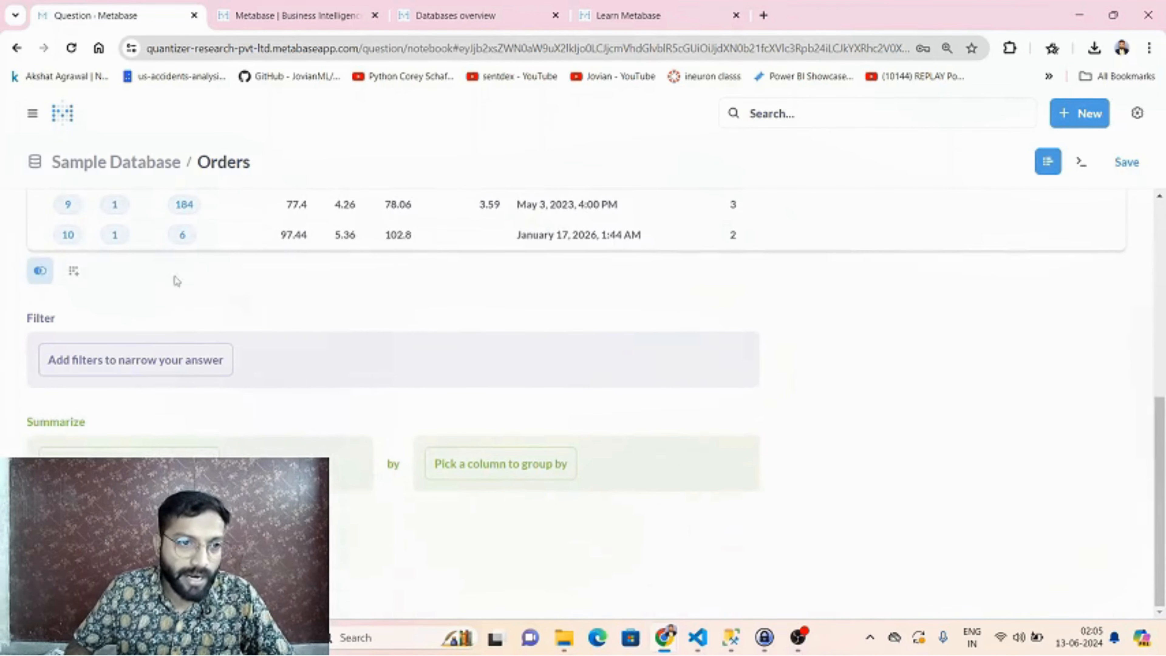
Join the Accounts table to Orders on Orders ID = Accounts ID and preview the joined rows
{"action": "left_click", "coordinate": [40, 273]}
{"action": "left_click", "coordinate": [210, 415]}
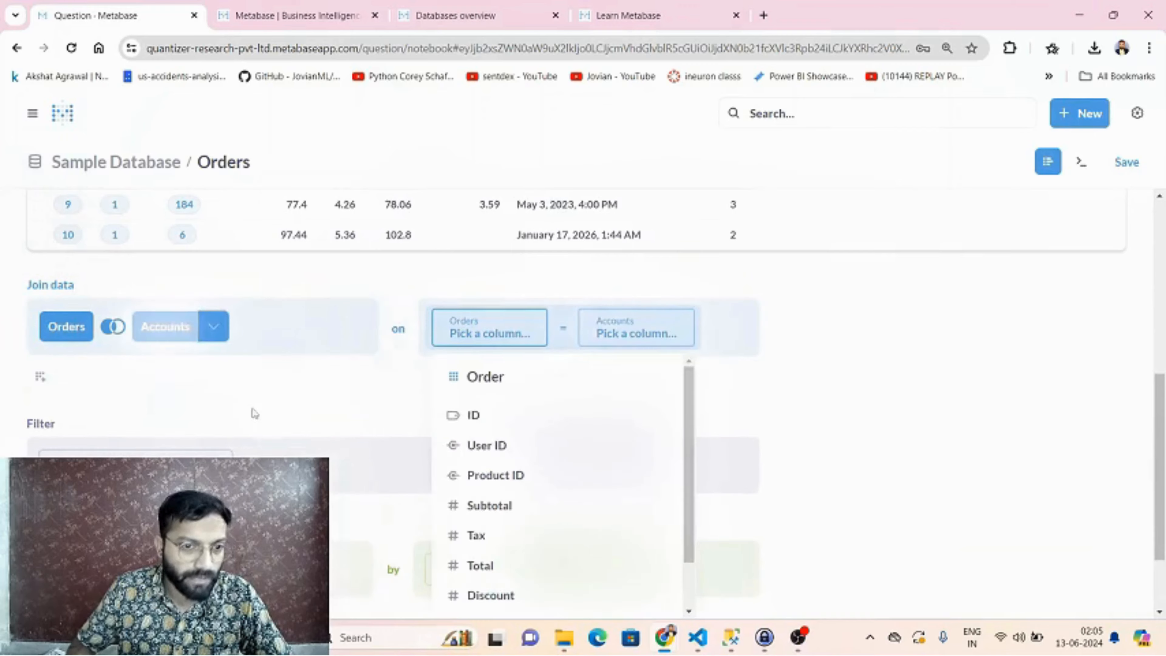
{"action": "left_click", "coordinate": [479, 344]}
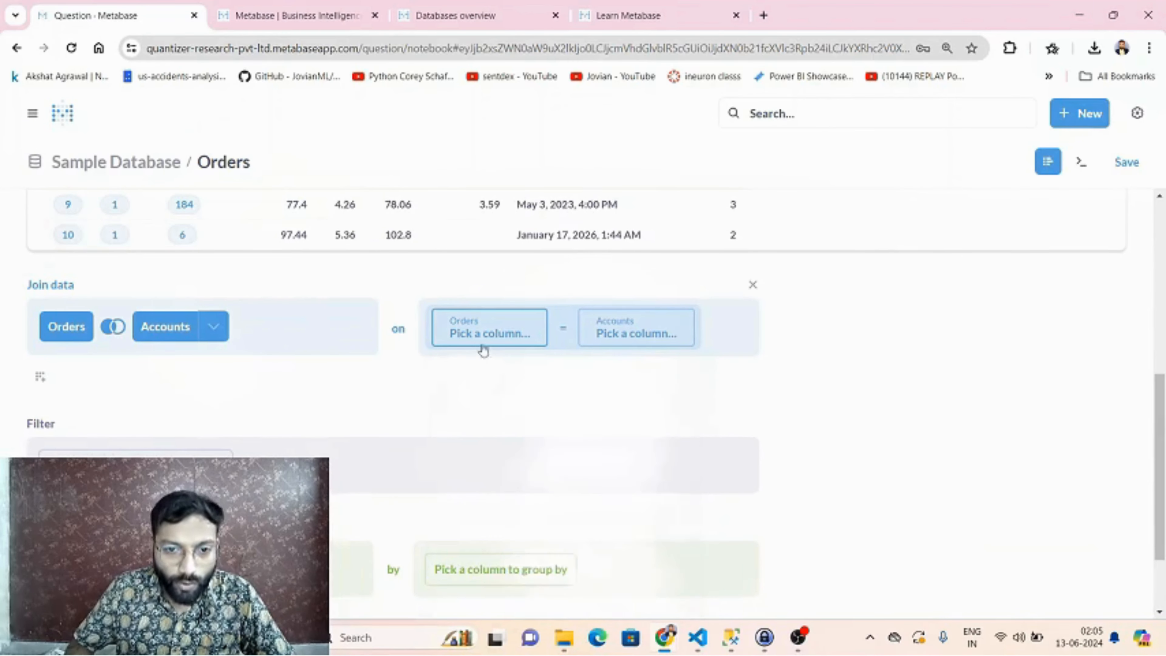
{"action": "left_click", "coordinate": [490, 334]}
{"action": "left_click", "coordinate": [488, 415]}
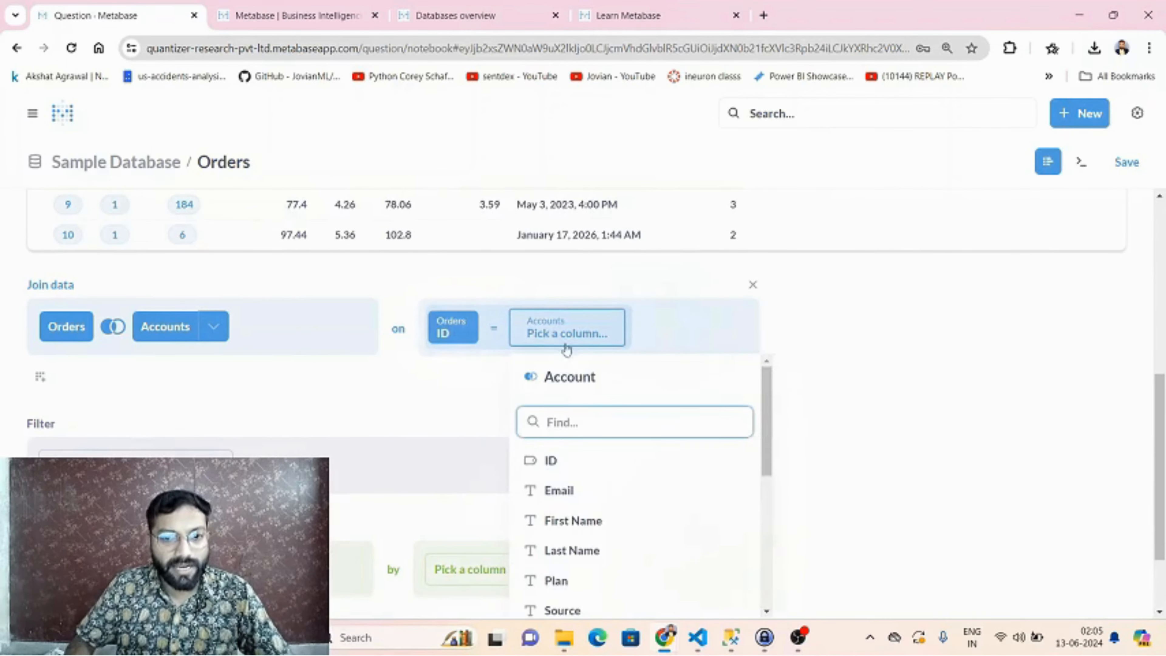
{"action": "left_click", "coordinate": [570, 463]}
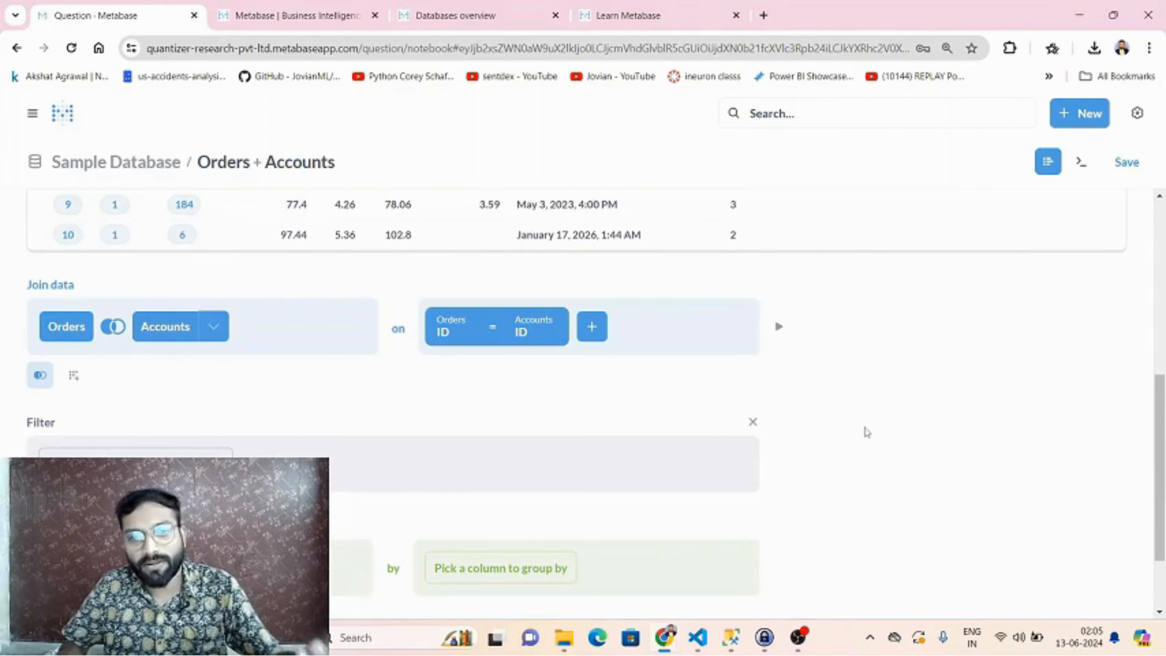
{"action": "left_click", "coordinate": [778, 327]}
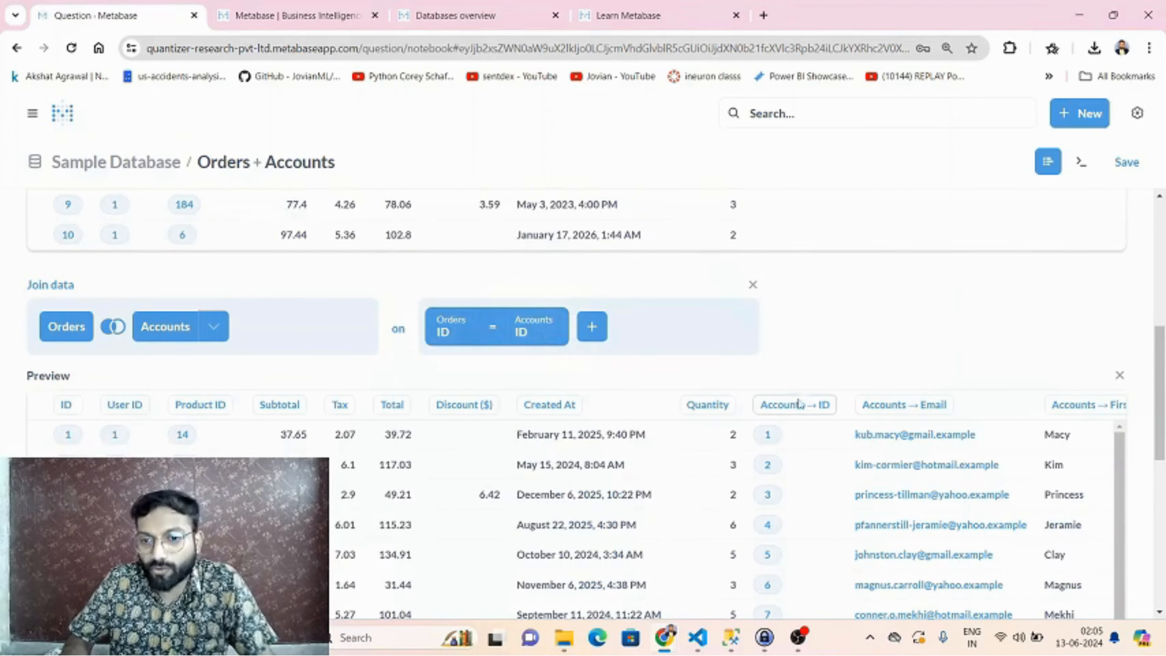
{"action": "scroll", "coordinate": [589, 492], "scroll_direction": "down", "scroll_amount": 5}
{"action": "scroll", "coordinate": [589, 491], "scroll_direction": "up", "scroll_amount": 5}
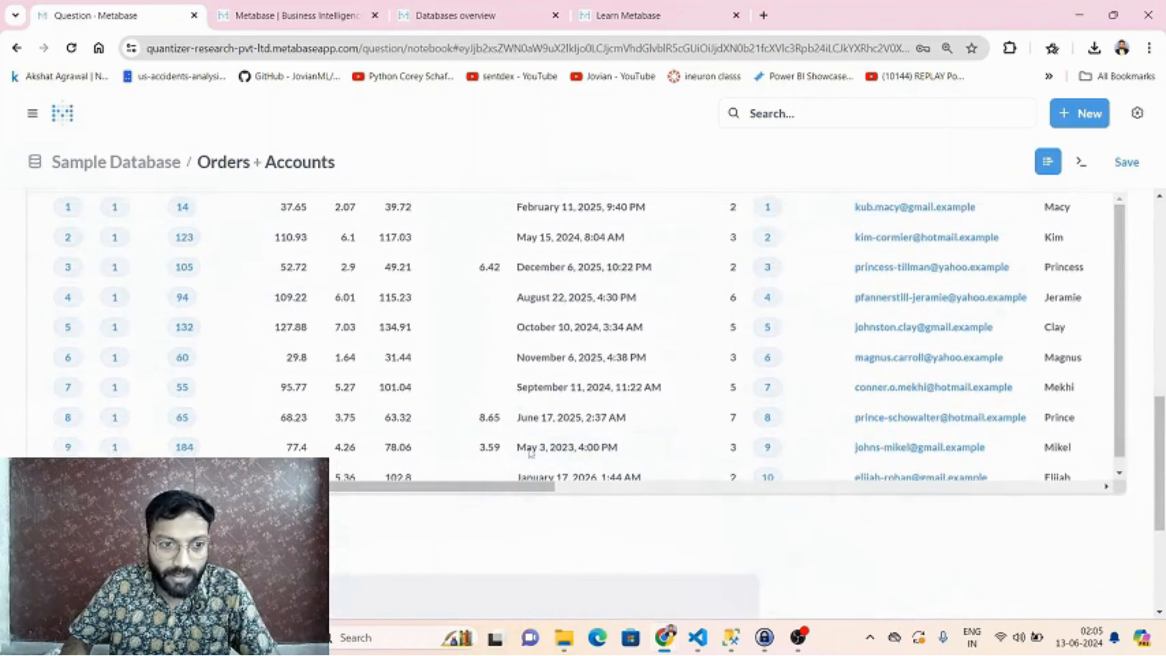
Change the join between Orders and Accounts to an inner join and refresh its preview
{"action": "left_click", "coordinate": [112, 327]}
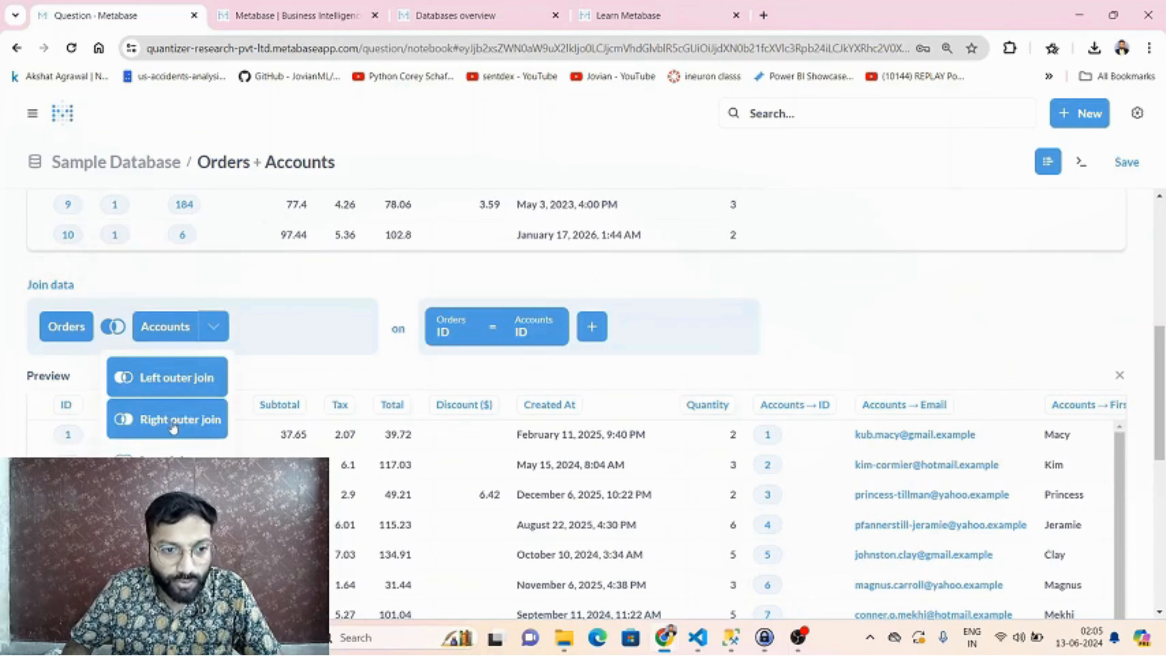
{"action": "left_click", "coordinate": [167, 450]}
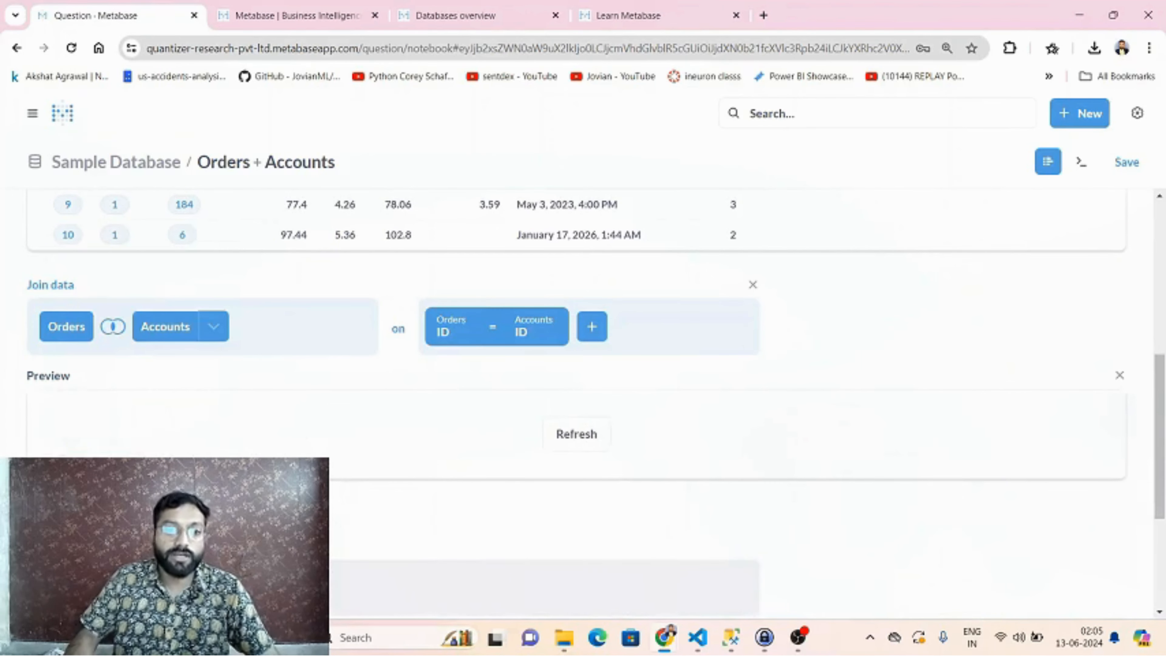
{"action": "left_click", "coordinate": [586, 448]}
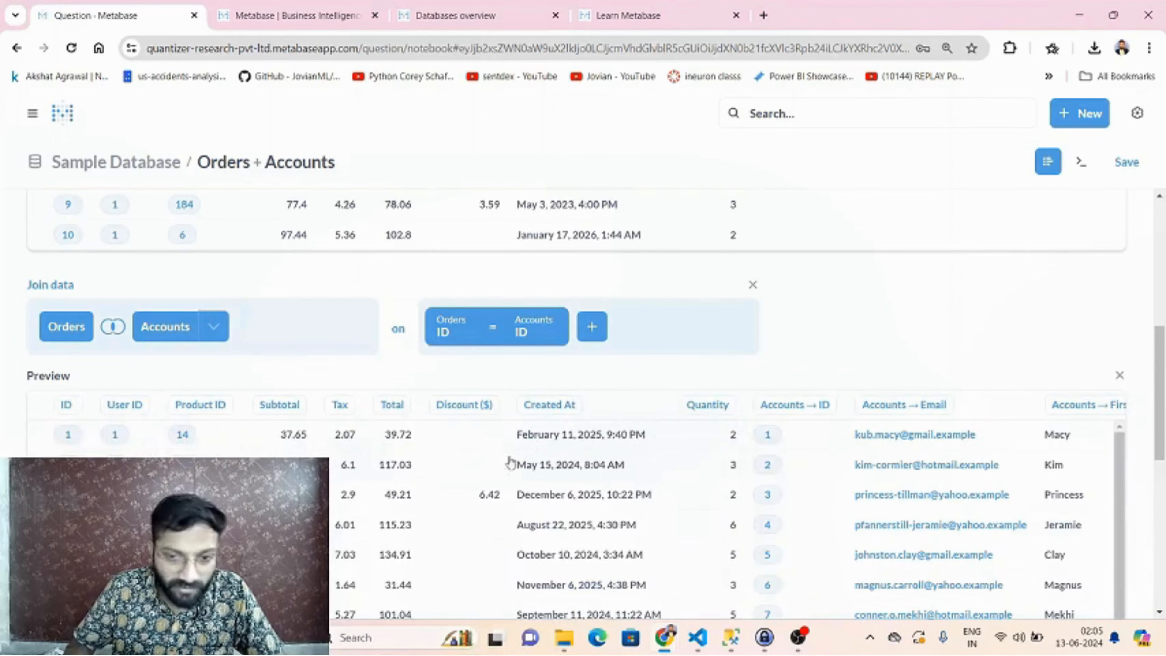
{"action": "left_click", "coordinate": [112, 326]}
{"action": "left_click", "coordinate": [206, 390]}
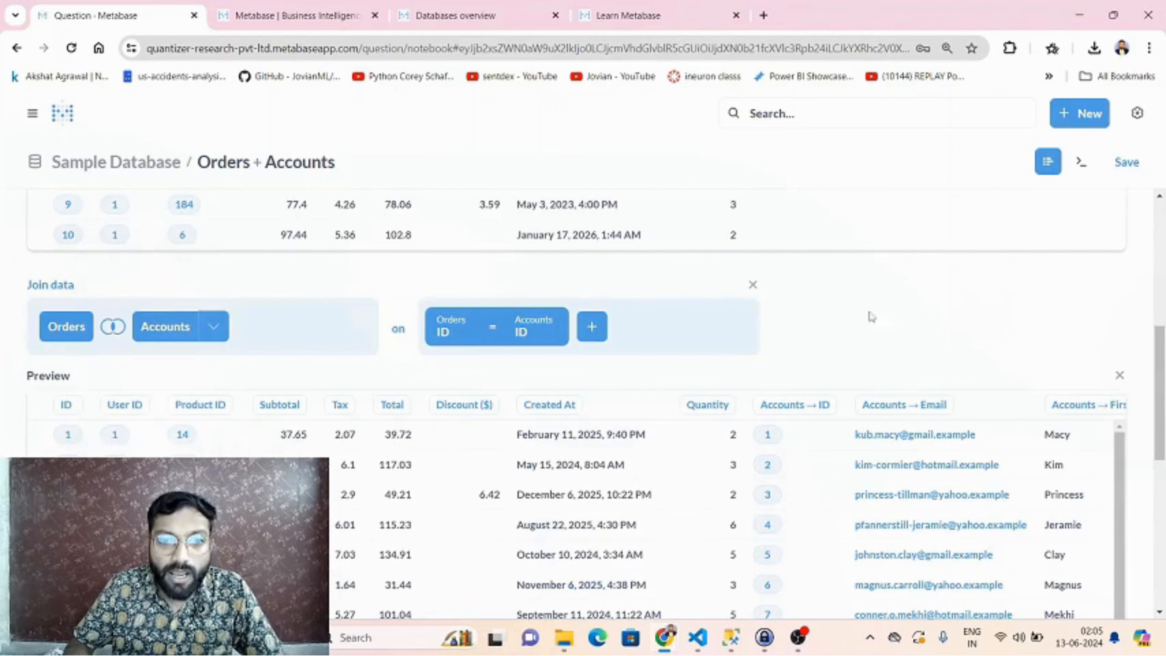
{"action": "left_click", "coordinate": [592, 327]}
{"action": "left_click", "coordinate": [861, 323]}
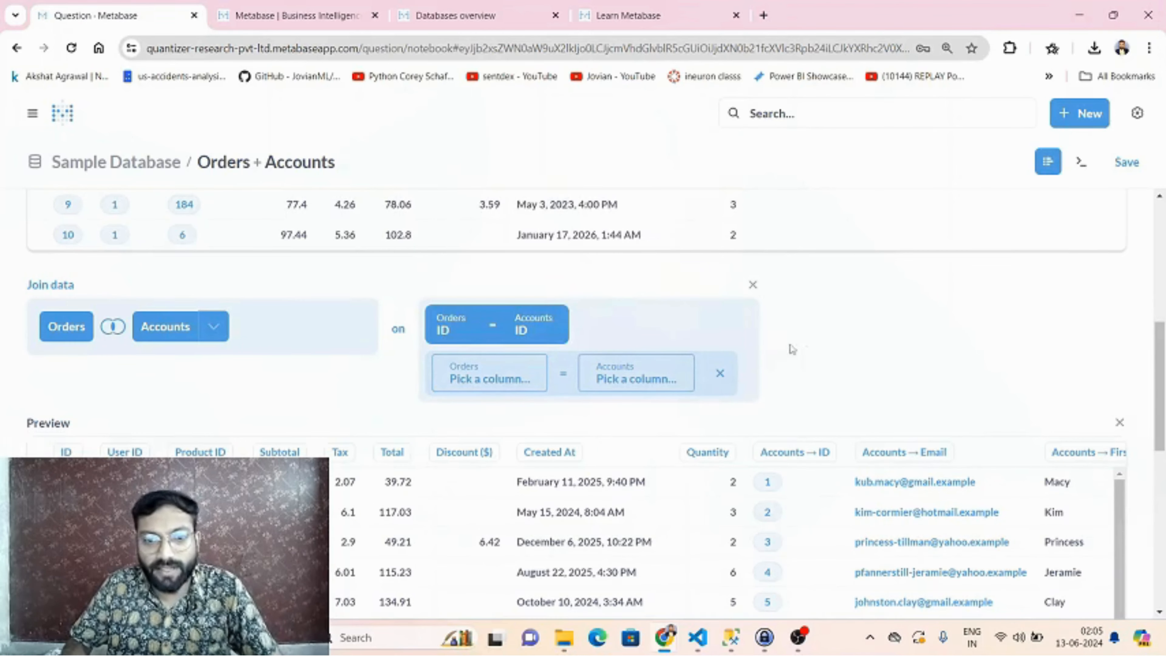
{"action": "left_click", "coordinate": [721, 374]}
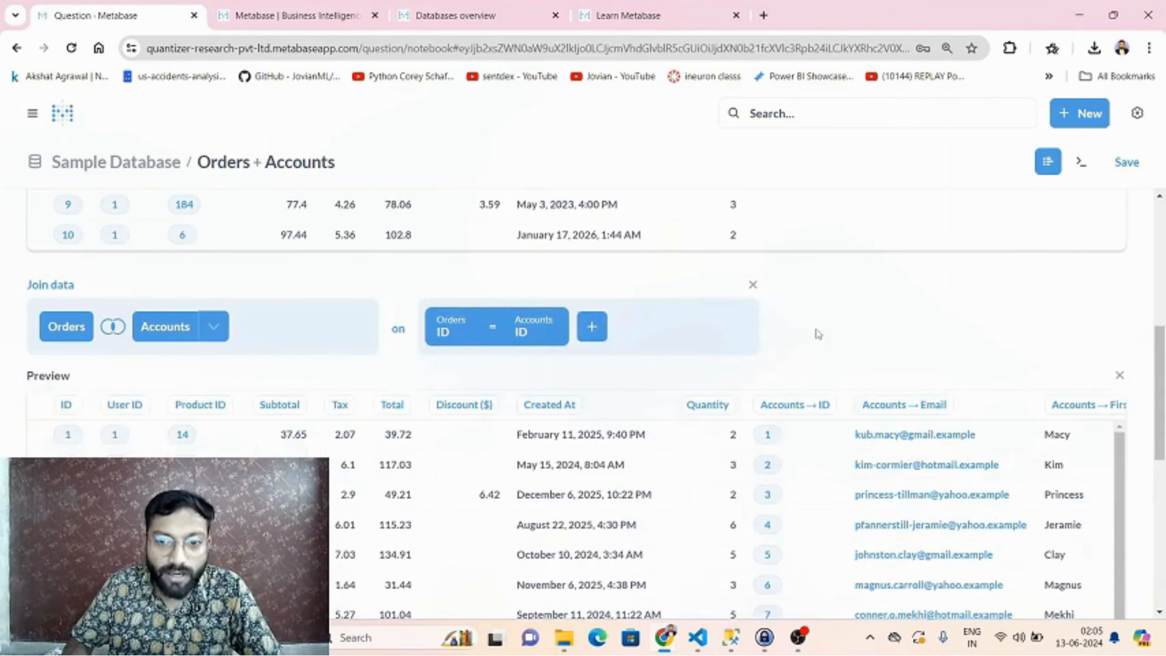
Add a filter to the joined question that keeps only orders with Tax greater than 5
{"action": "scroll", "coordinate": [818, 333], "scroll_direction": "up", "scroll_amount": 6}
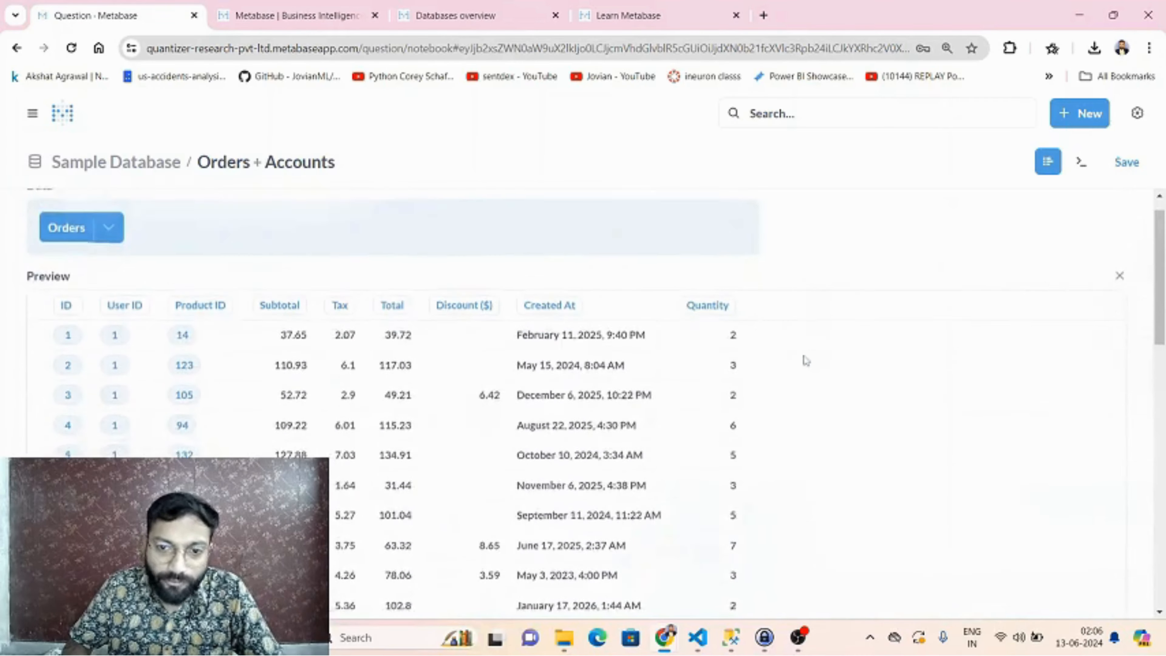
{"action": "scroll", "coordinate": [804, 365], "scroll_direction": "down", "scroll_amount": 7}
{"action": "scroll", "coordinate": [518, 342], "scroll_direction": "down", "scroll_amount": 5}
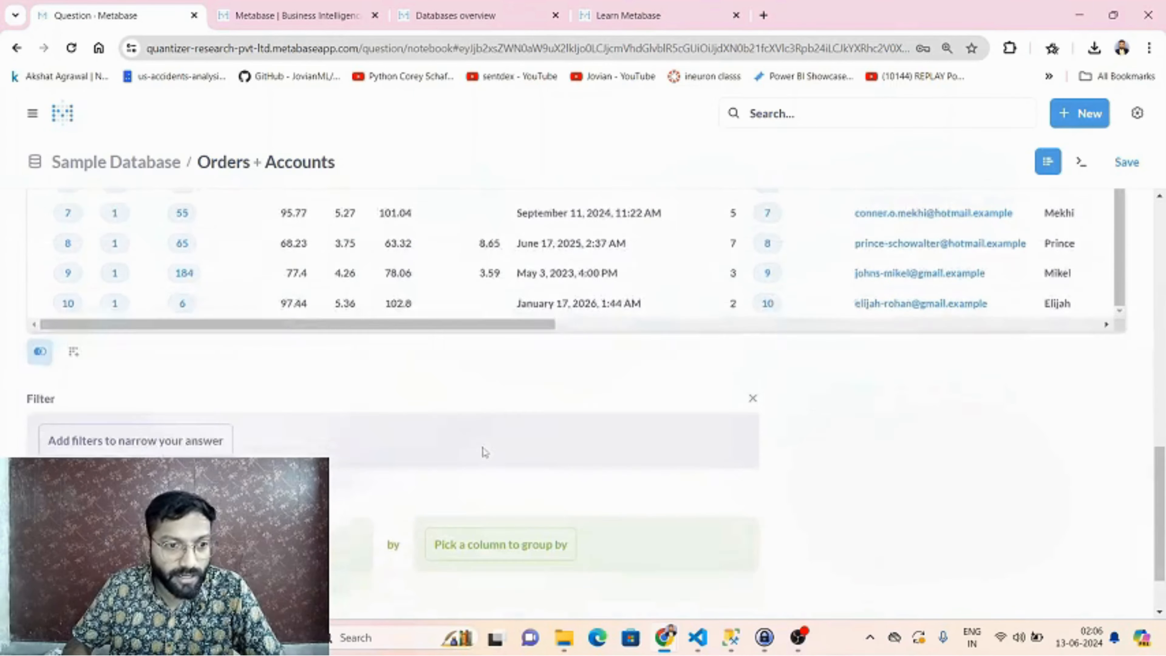
{"action": "left_click", "coordinate": [122, 364]}
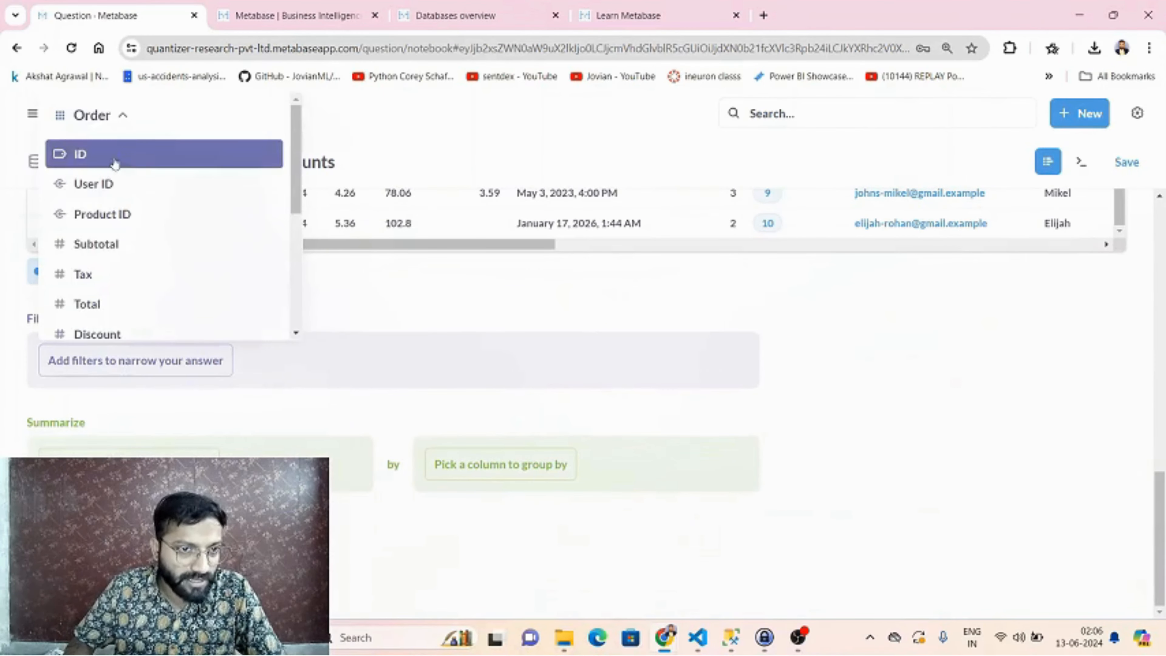
{"action": "left_click", "coordinate": [121, 123]}
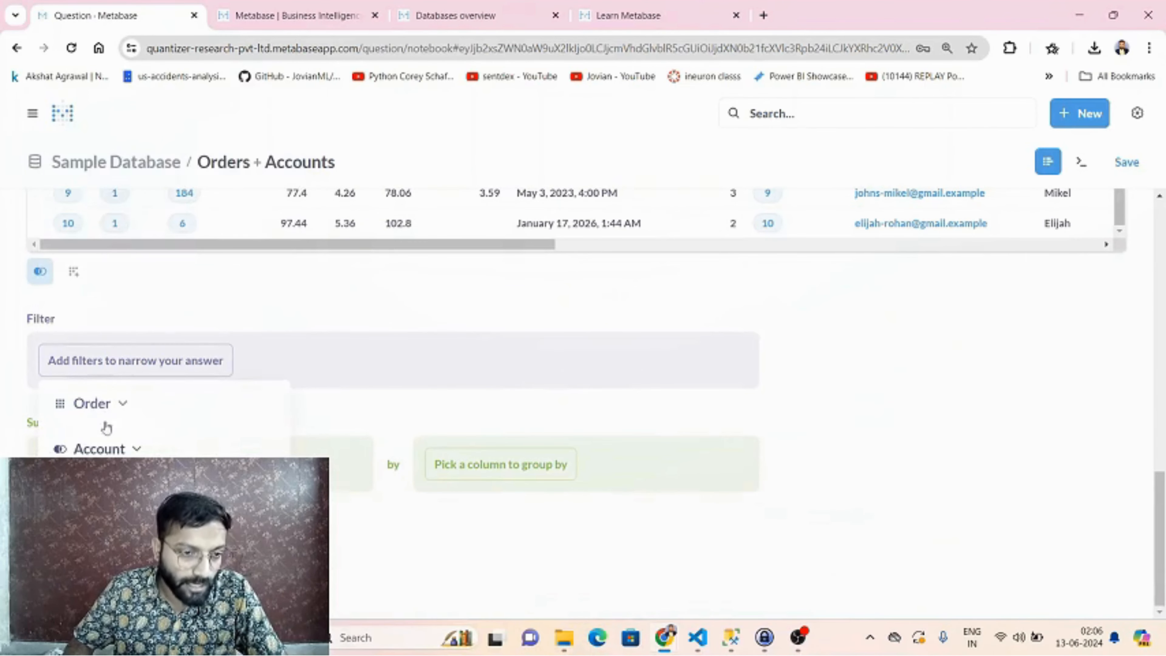
{"action": "left_click", "coordinate": [114, 404]}
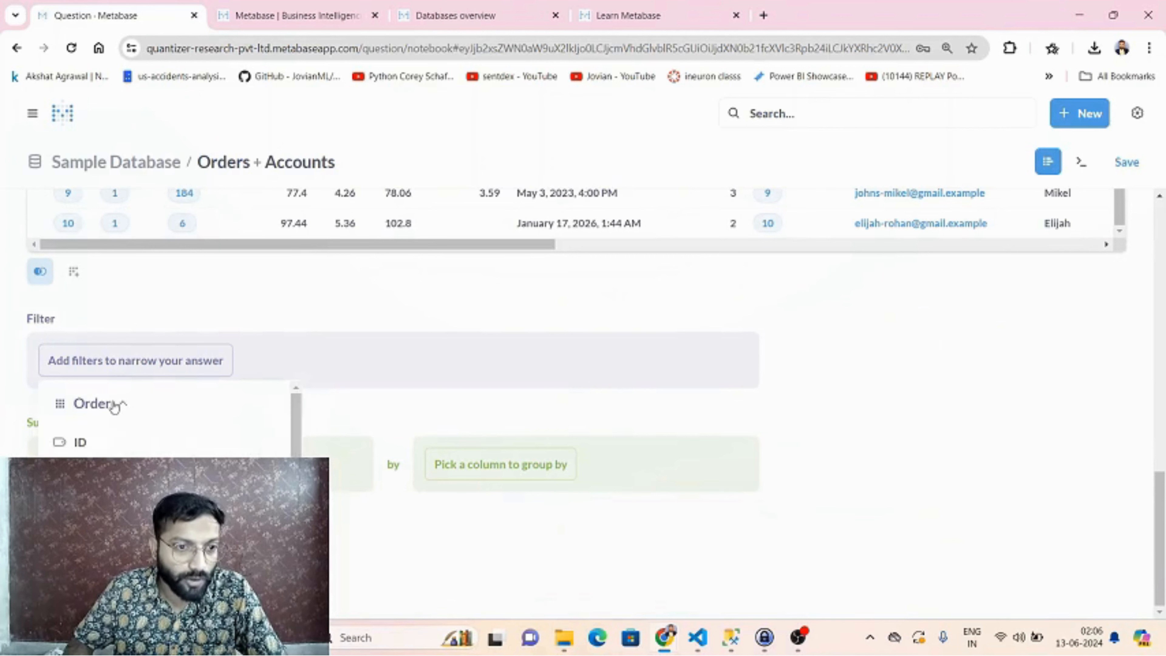
{"action": "scroll", "coordinate": [166, 418], "scroll_direction": "down", "scroll_amount": 2}
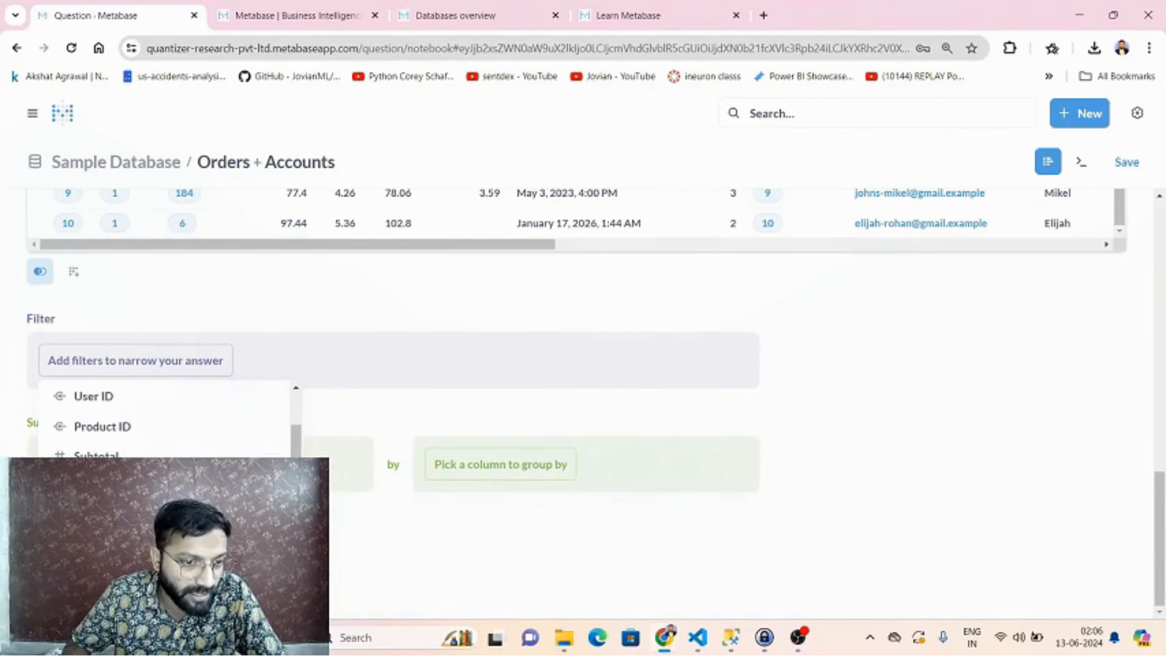
{"action": "left_click", "coordinate": [116, 453]}
{"action": "left_click", "coordinate": [146, 418]}
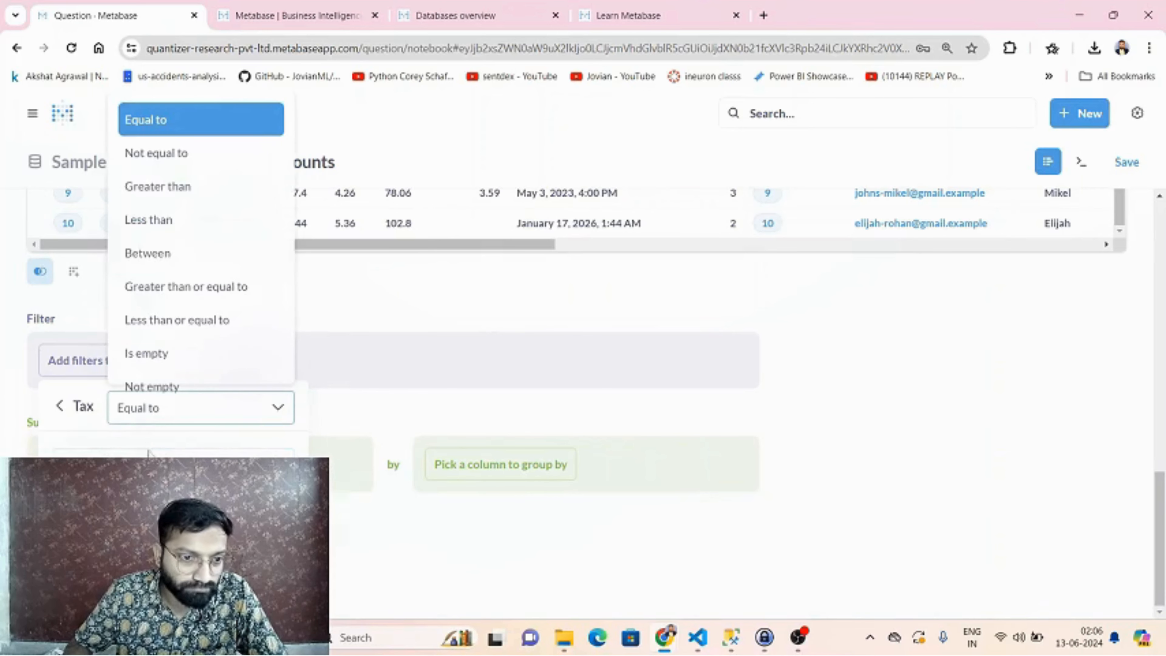
{"action": "left_click", "coordinate": [174, 186]}
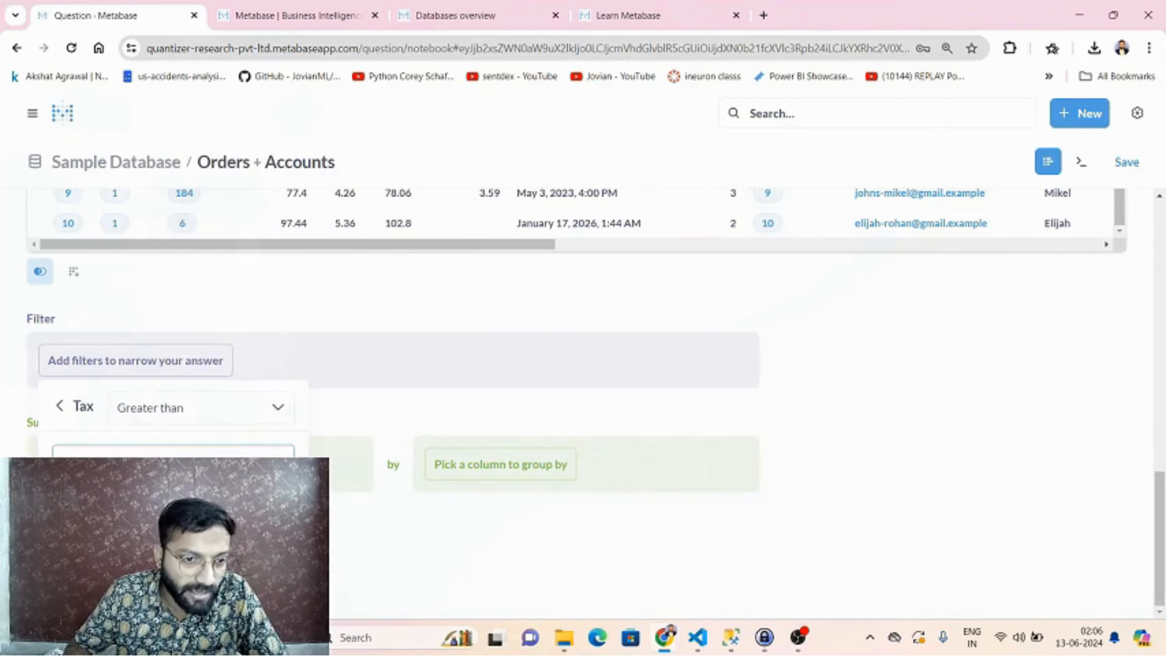
{"action": "type", "text": "5"}
{"action": "key", "text": "Return"}
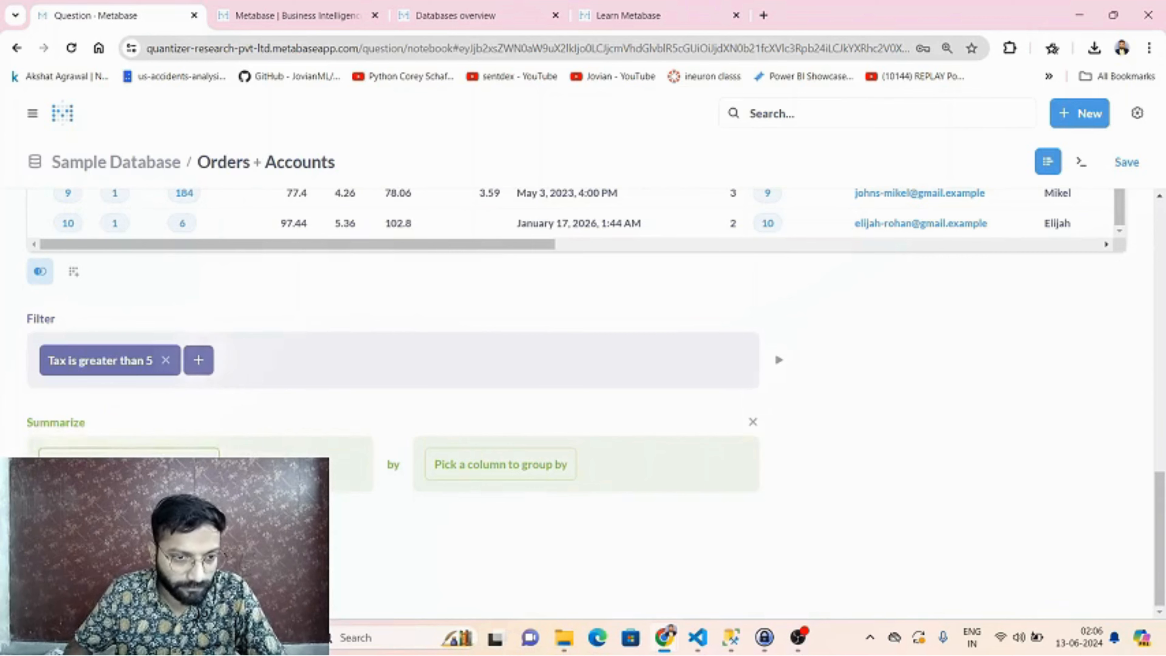
{"action": "left_click", "coordinate": [207, 362]}
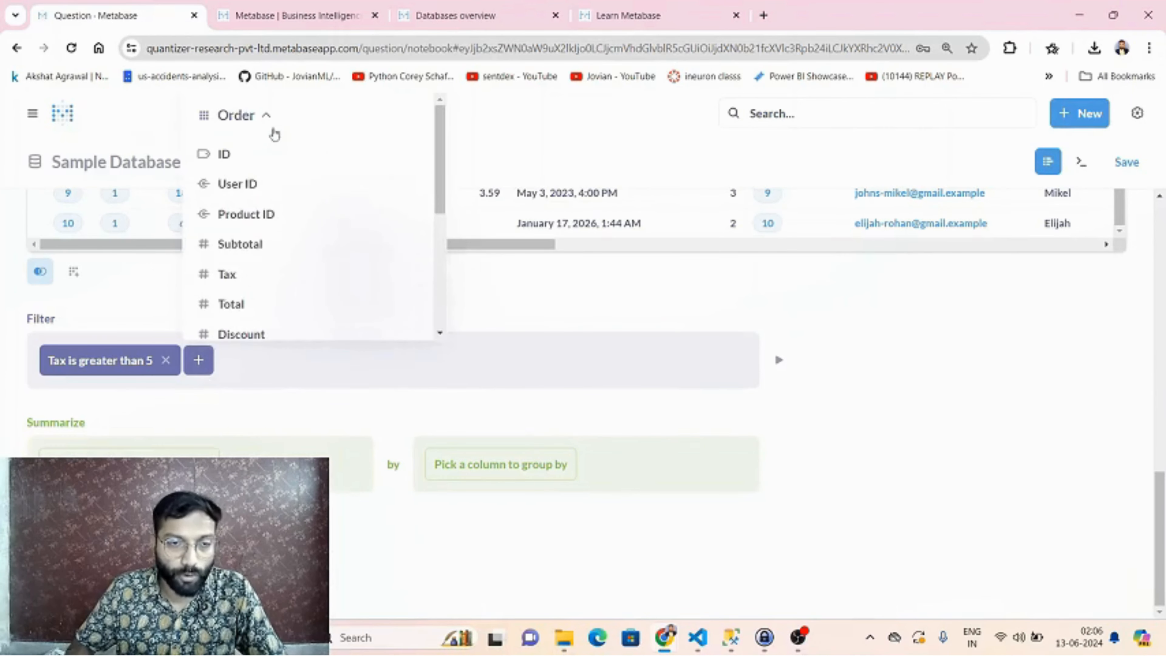
{"action": "left_click", "coordinate": [268, 120]}
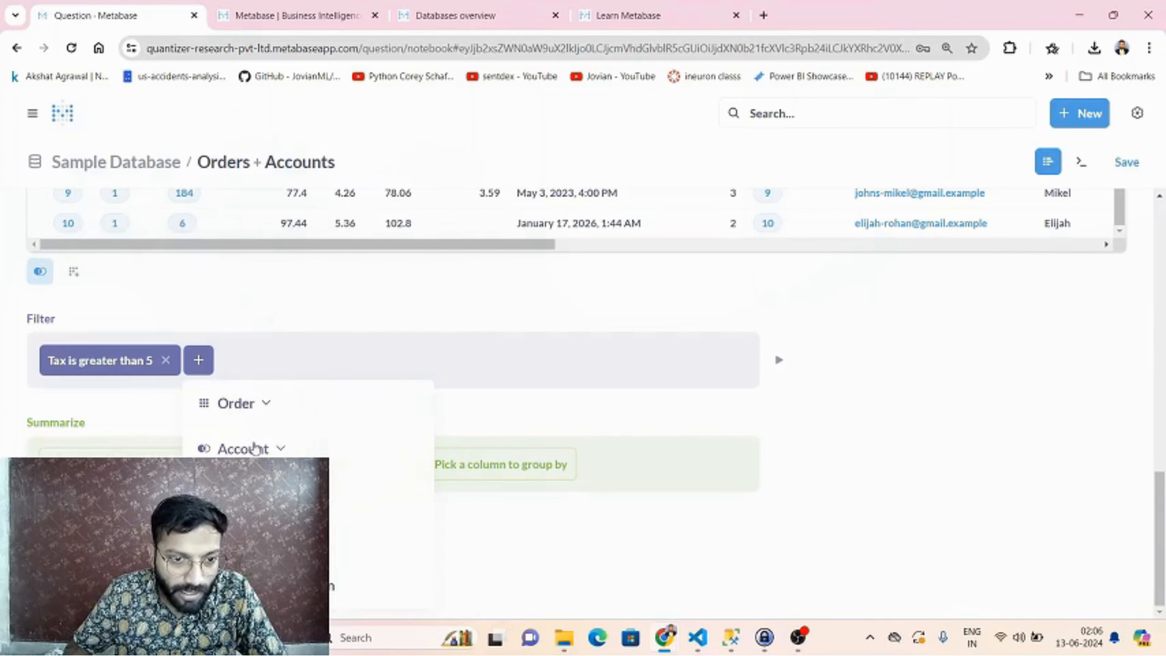
{"action": "left_click", "coordinate": [242, 448]}
{"action": "scroll", "coordinate": [276, 505], "scroll_direction": "down", "scroll_amount": 5}
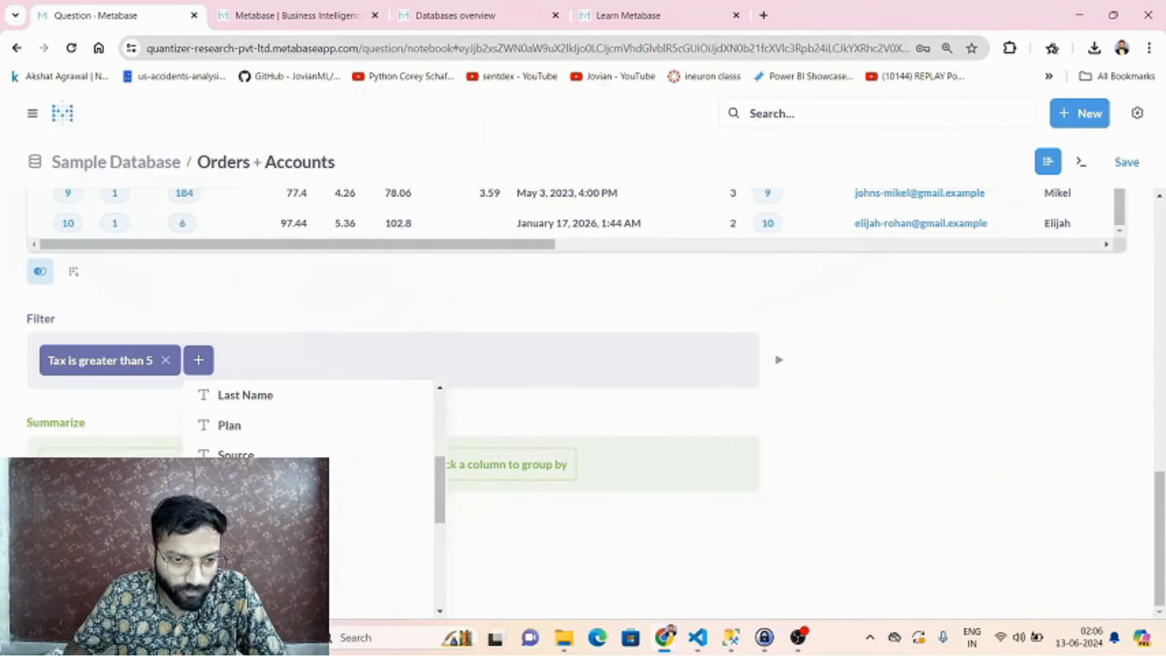
{"action": "scroll", "coordinate": [918, 383], "scroll_direction": "up", "scroll_amount": 5}
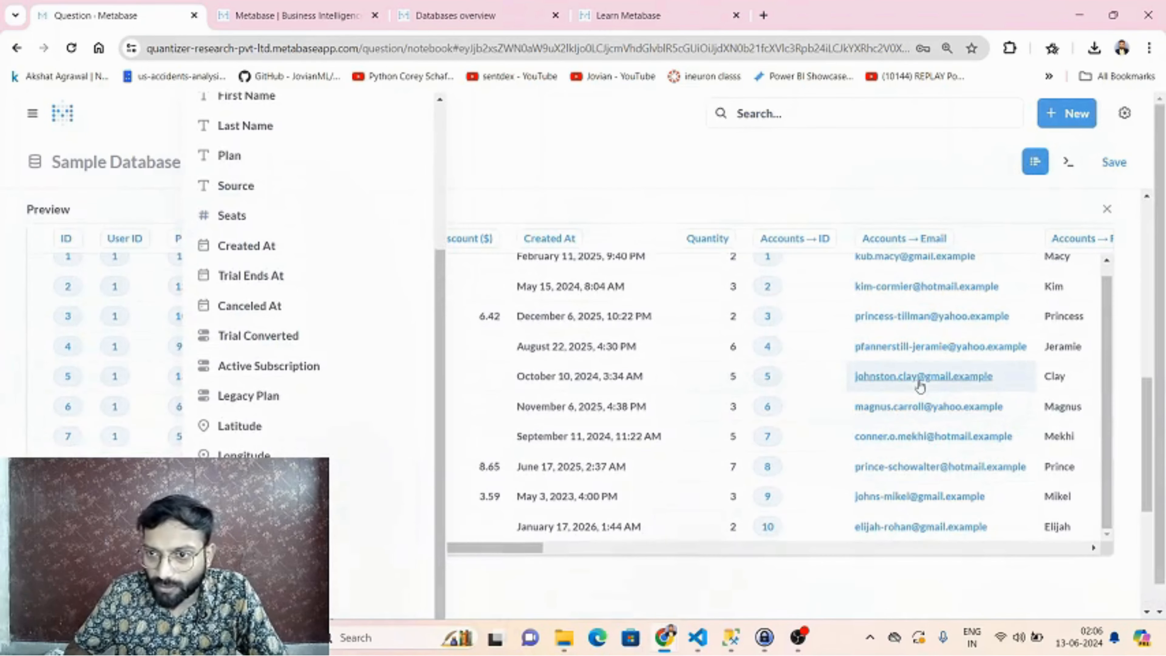
{"action": "scroll", "coordinate": [774, 412], "scroll_direction": "down", "scroll_amount": 5}
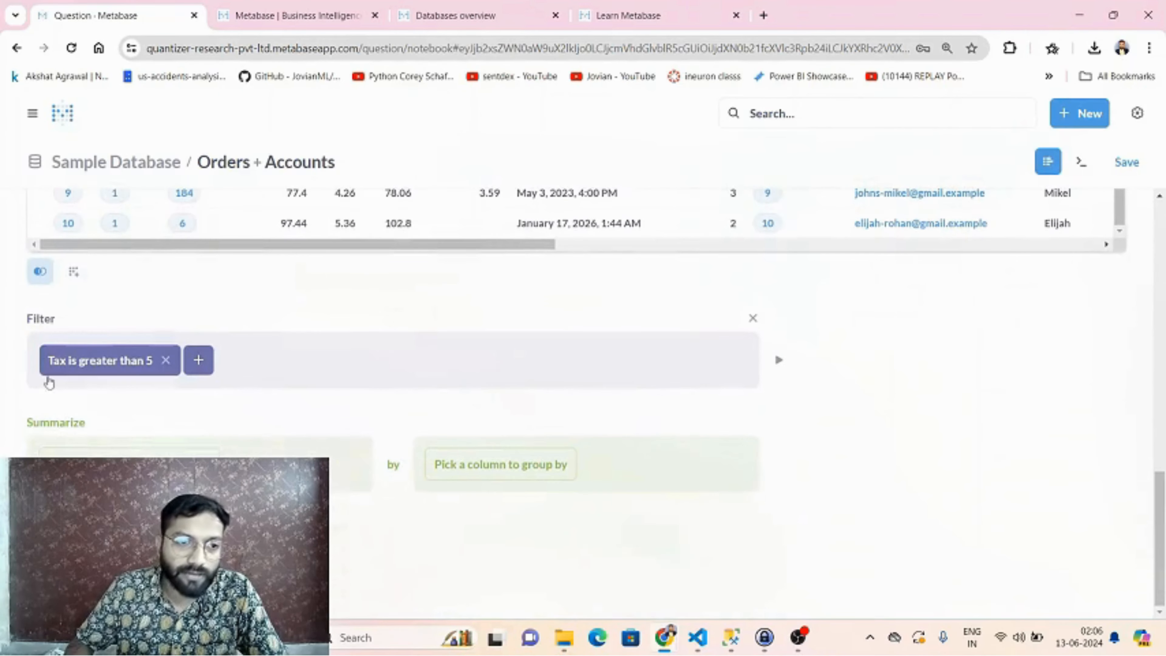
Preview the joined rows with the tax filter applied and look through the Tax values
{"action": "left_click", "coordinate": [778, 360]}
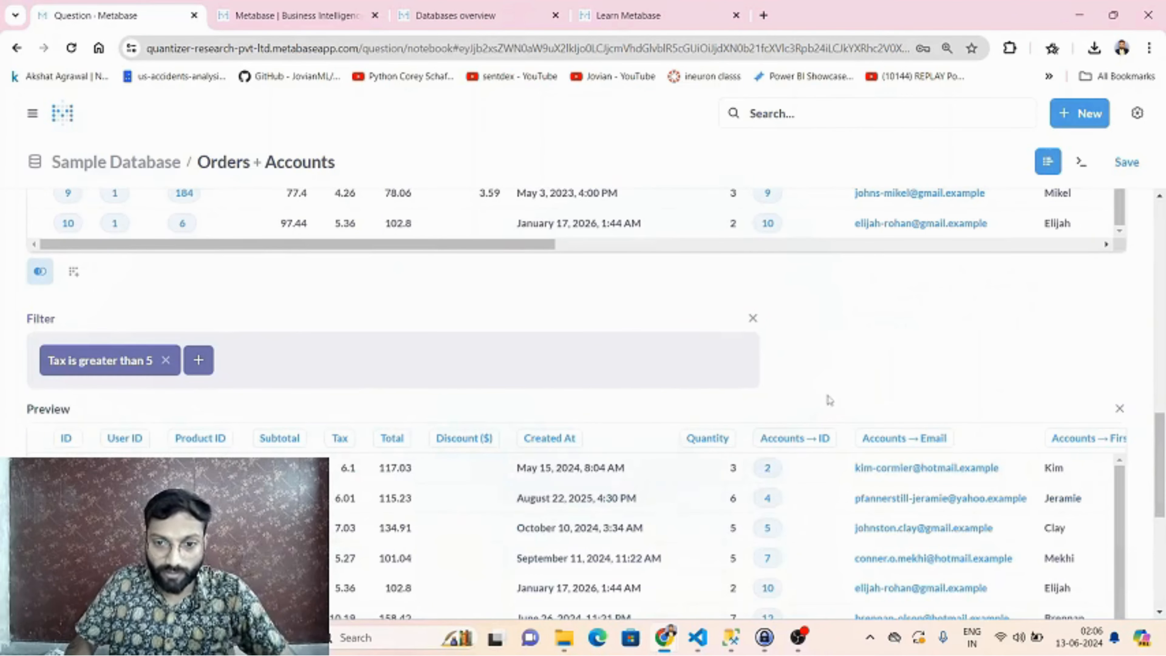
{"action": "scroll", "coordinate": [638, 406], "scroll_direction": "down", "scroll_amount": 3}
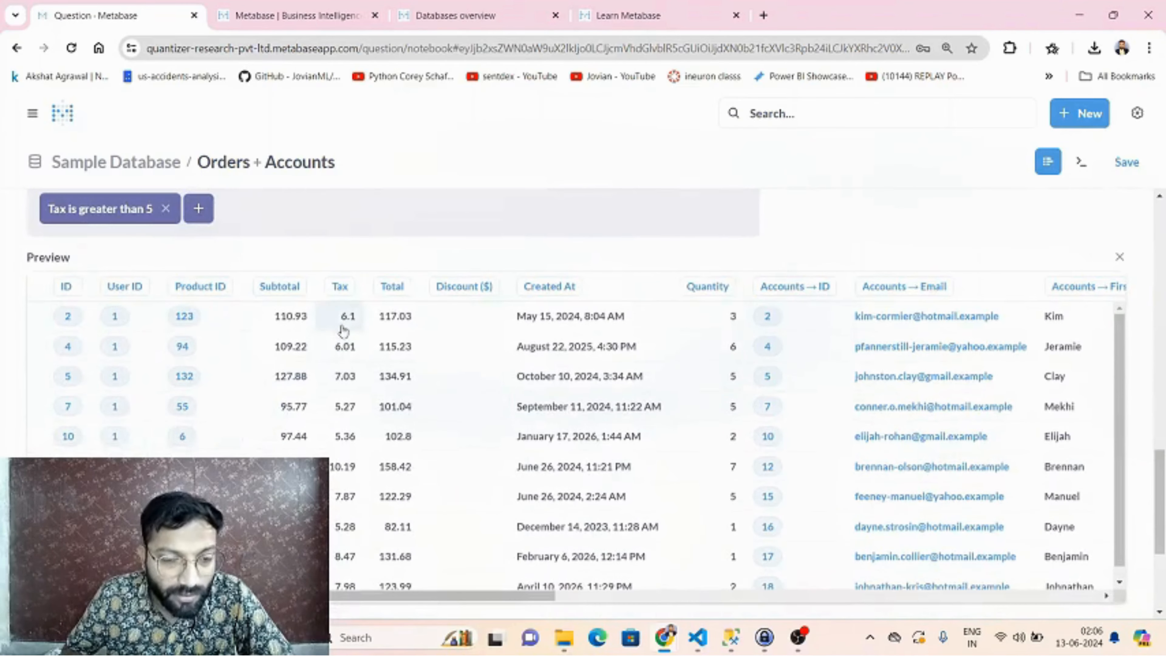
{"action": "scroll", "coordinate": [342, 360], "scroll_direction": "down", "scroll_amount": 4}
{"action": "scroll", "coordinate": [346, 369], "scroll_direction": "up", "scroll_amount": 2}
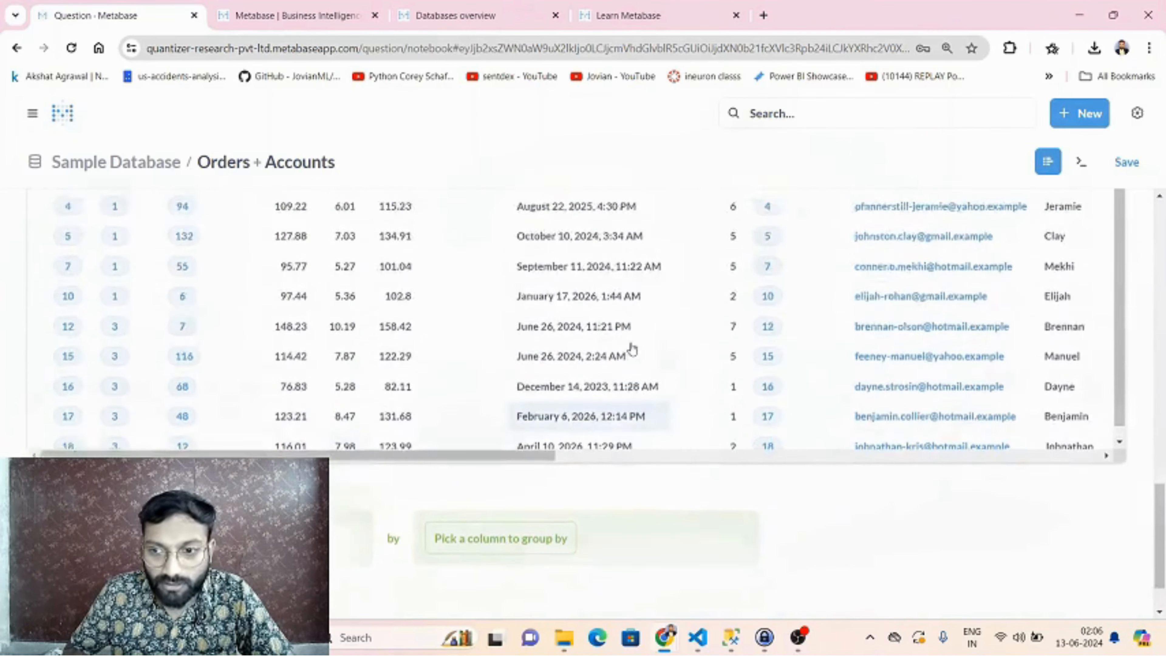
{"action": "scroll", "coordinate": [689, 367], "scroll_direction": "up", "scroll_amount": 3}
{"action": "scroll", "coordinate": [1117, 367], "scroll_direction": "down", "scroll_amount": 1}
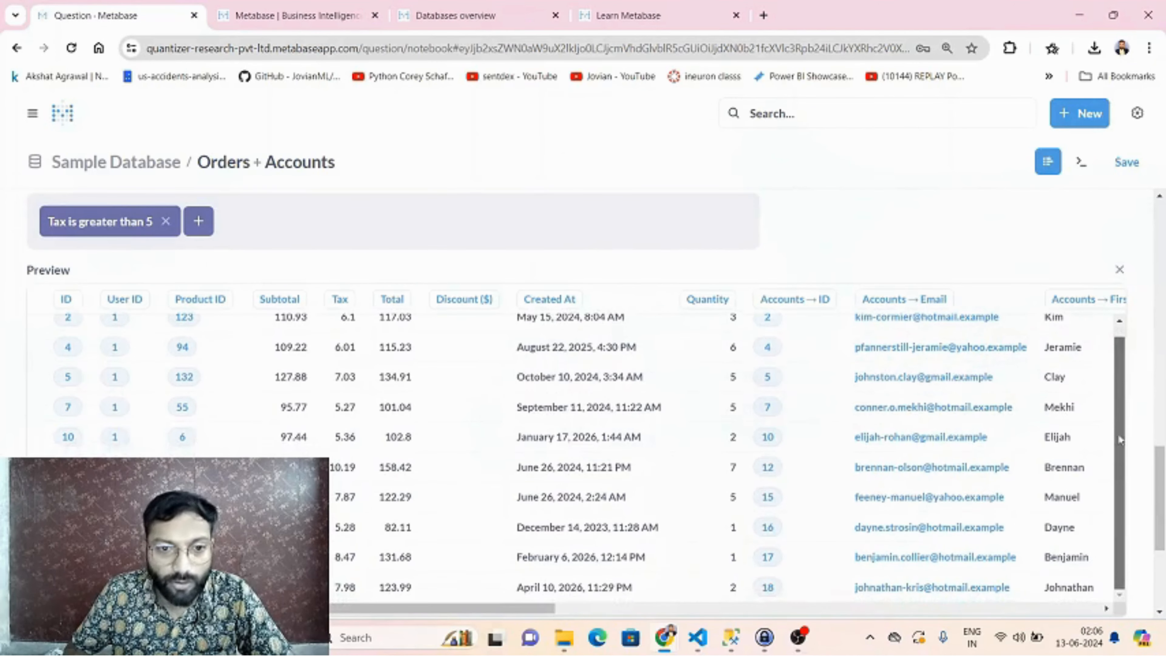
Run the filtered Orders and Accounts question without a summary to get its full results table
{"action": "scroll", "coordinate": [895, 234], "scroll_direction": "down", "scroll_amount": 5}
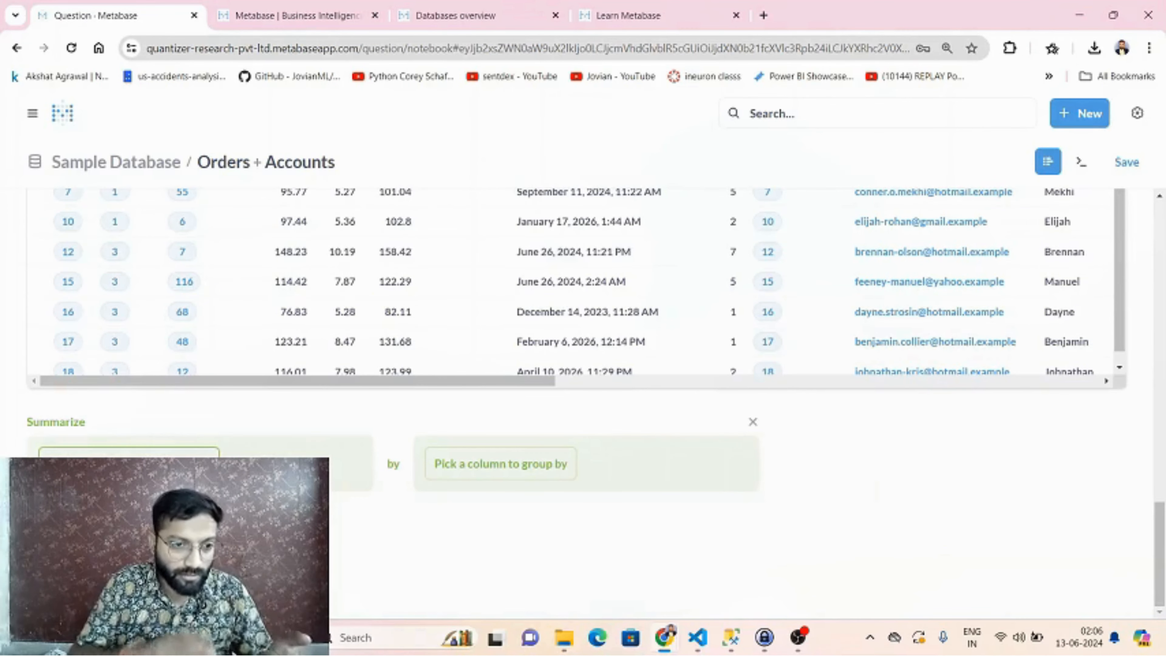
{"action": "left_click", "coordinate": [128, 452]}
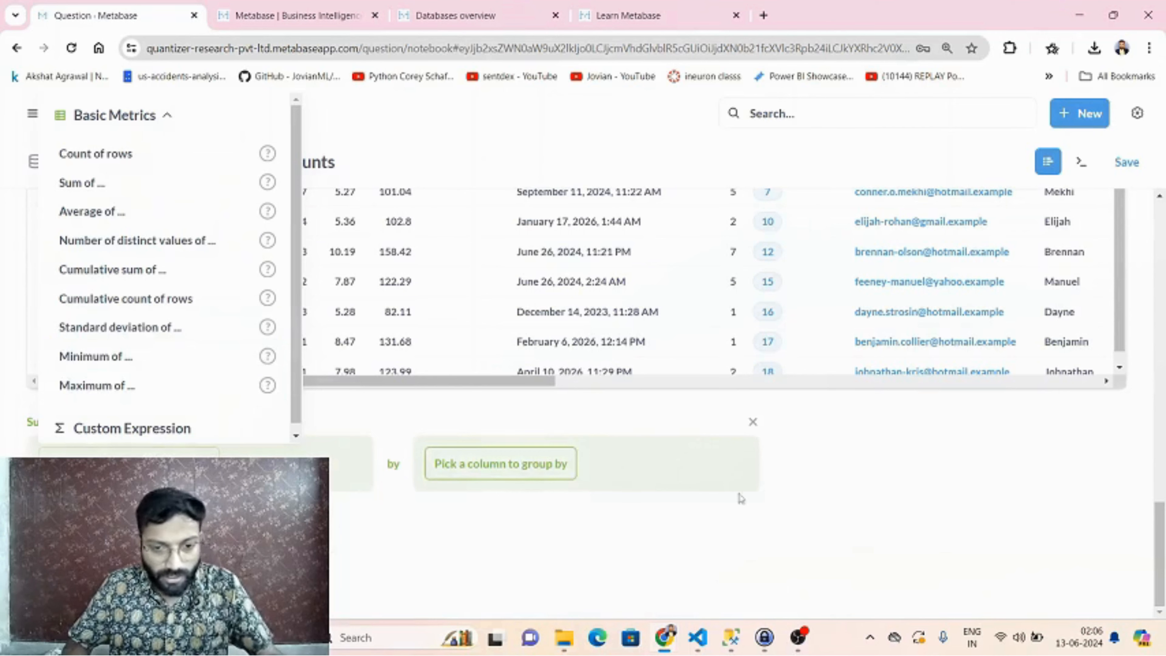
{"action": "left_click", "coordinate": [908, 489]}
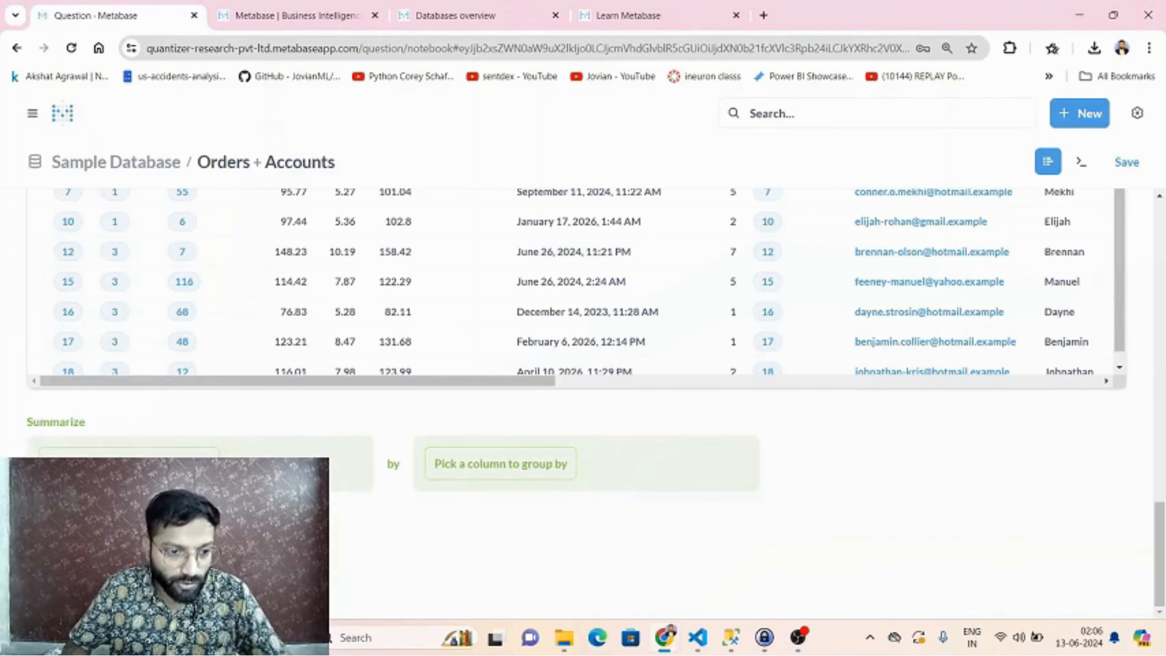
{"action": "left_click", "coordinate": [115, 573]}
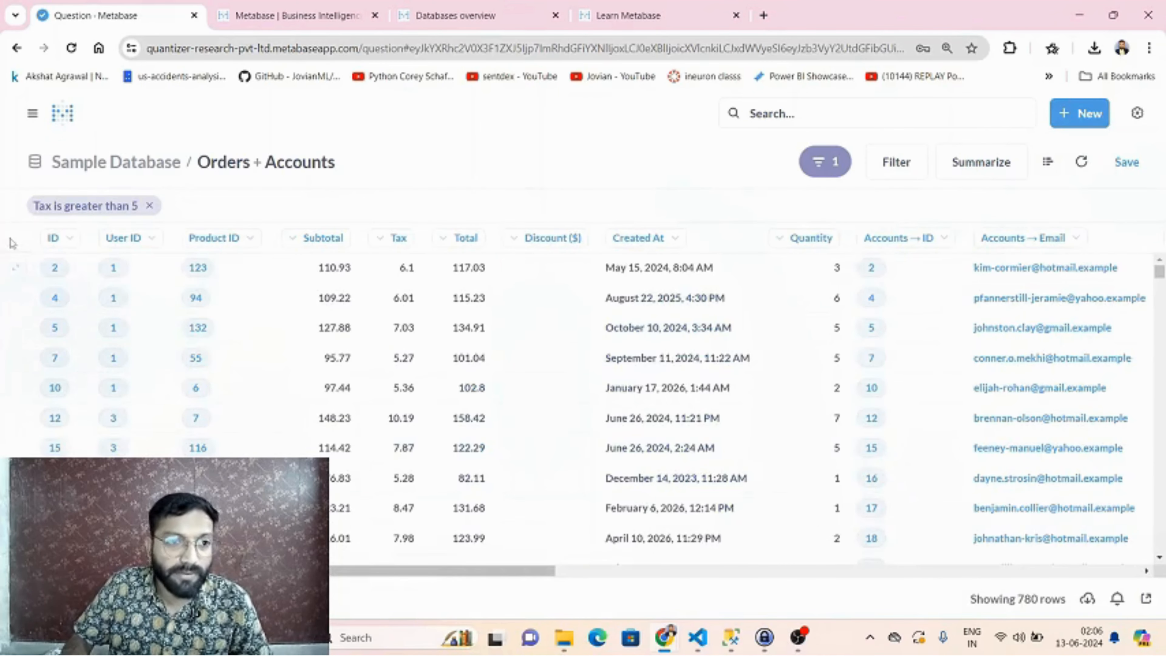
Look over the available chart types and the download formats for the question's results
{"action": "left_click_drag", "start_coordinate": [408, 571], "coordinate": [385, 591]}
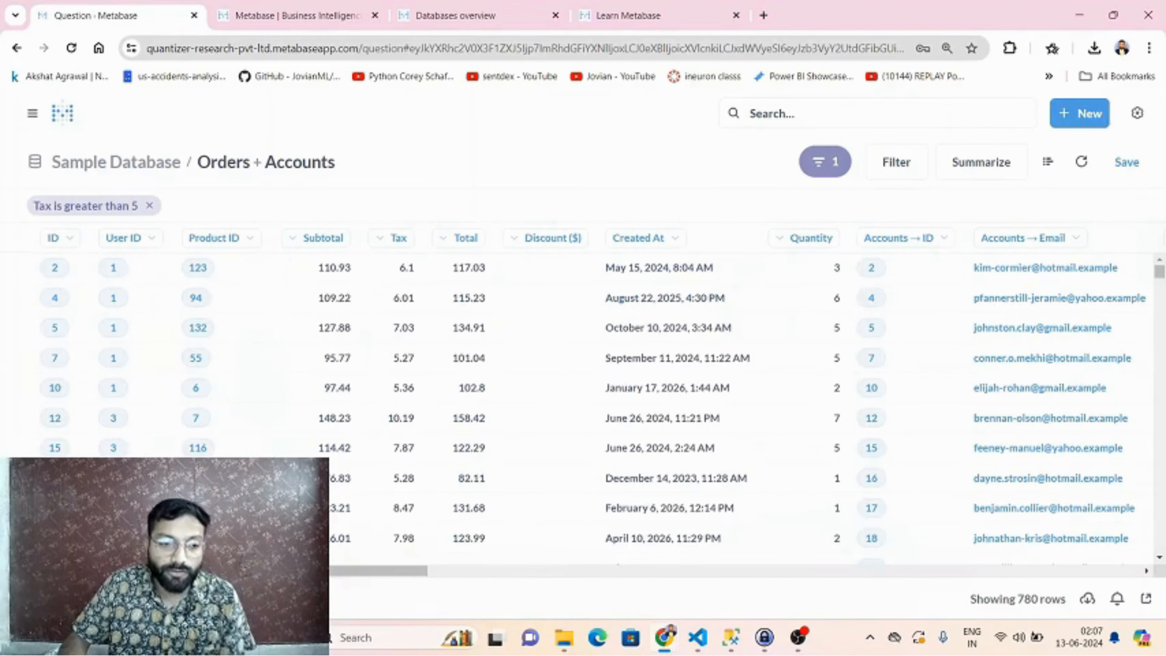
{"action": "left_click", "coordinate": [366, 598]}
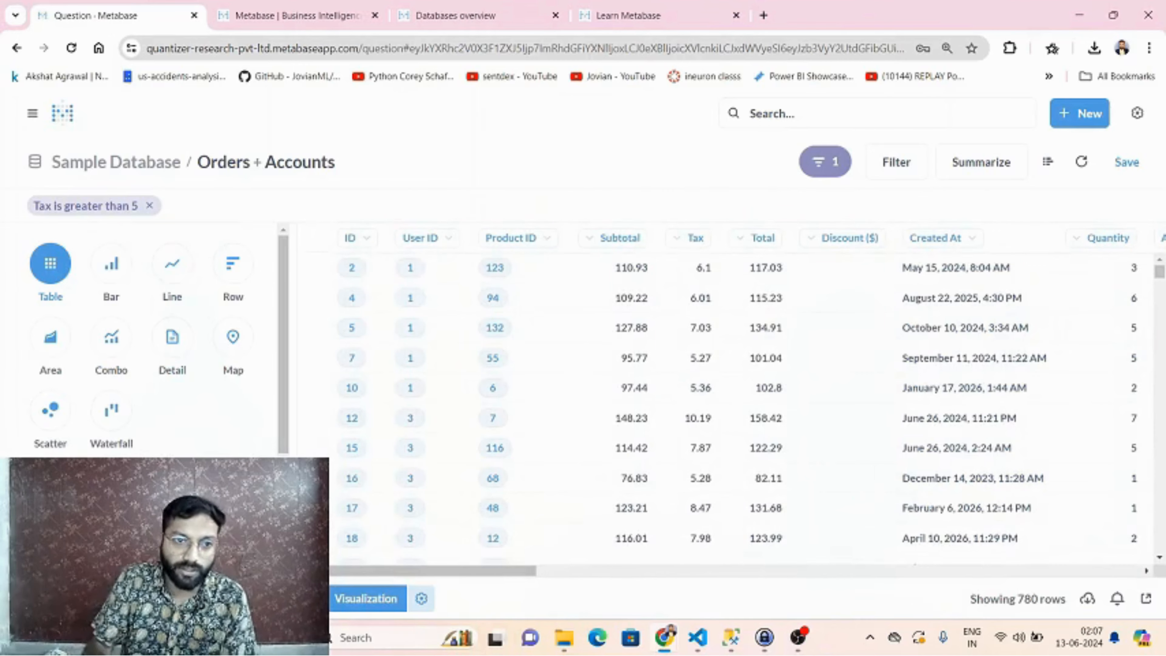
{"action": "scroll", "coordinate": [169, 339], "scroll_direction": "down", "scroll_amount": 3}
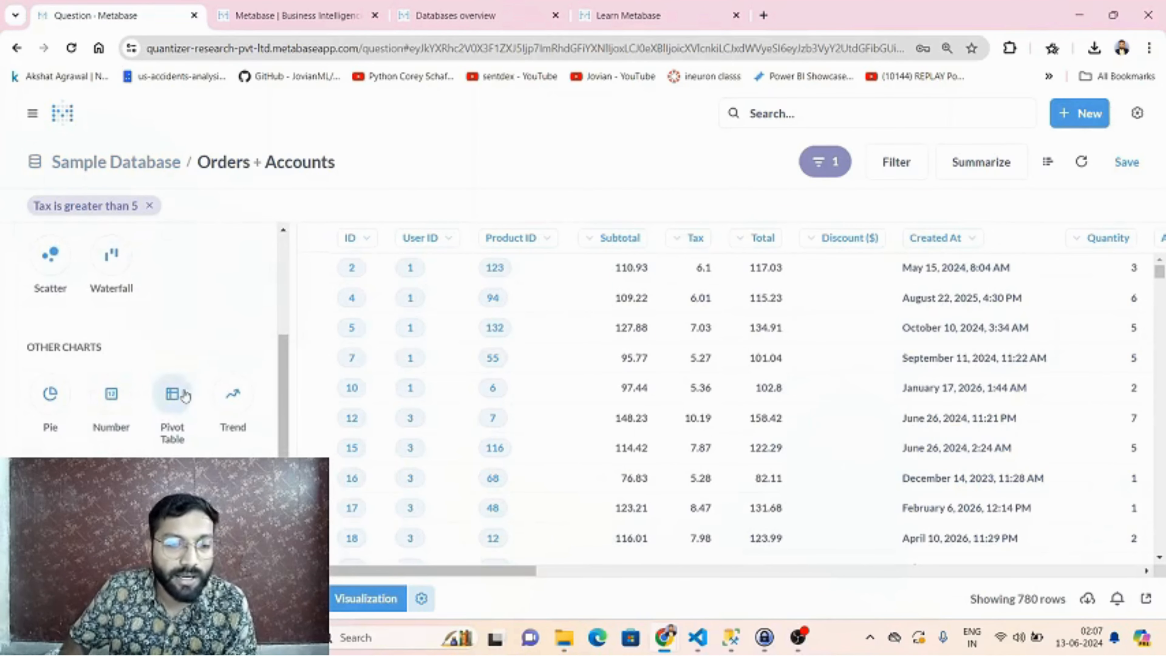
{"action": "scroll", "coordinate": [185, 396], "scroll_direction": "up", "scroll_amount": 3}
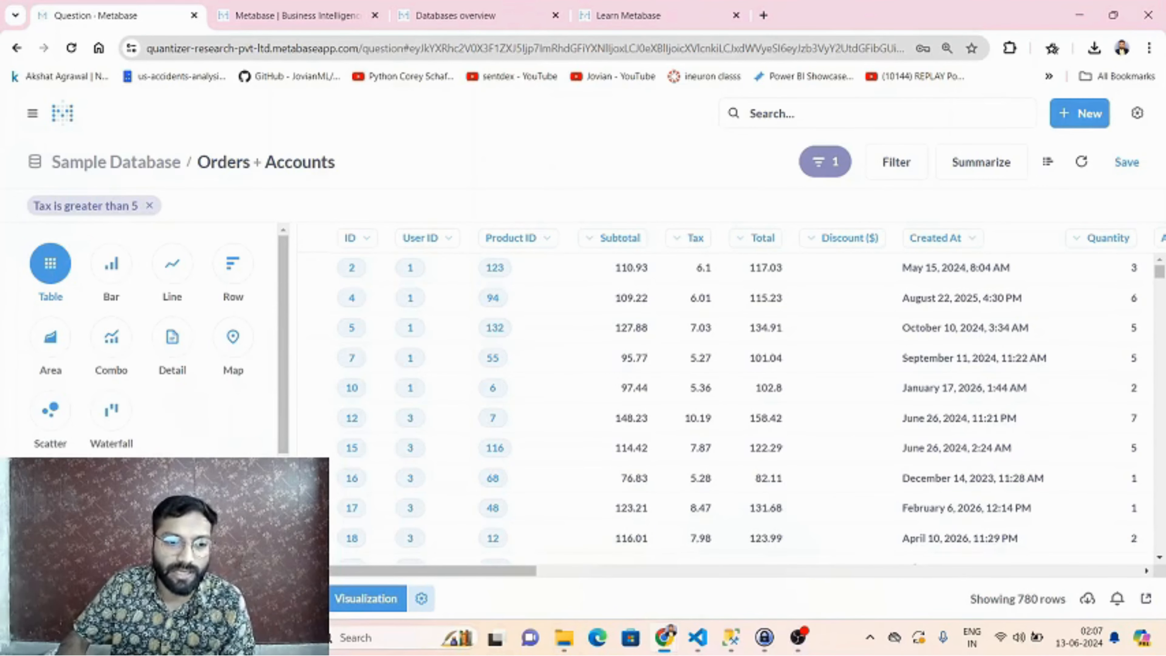
{"action": "left_click", "coordinate": [366, 599]}
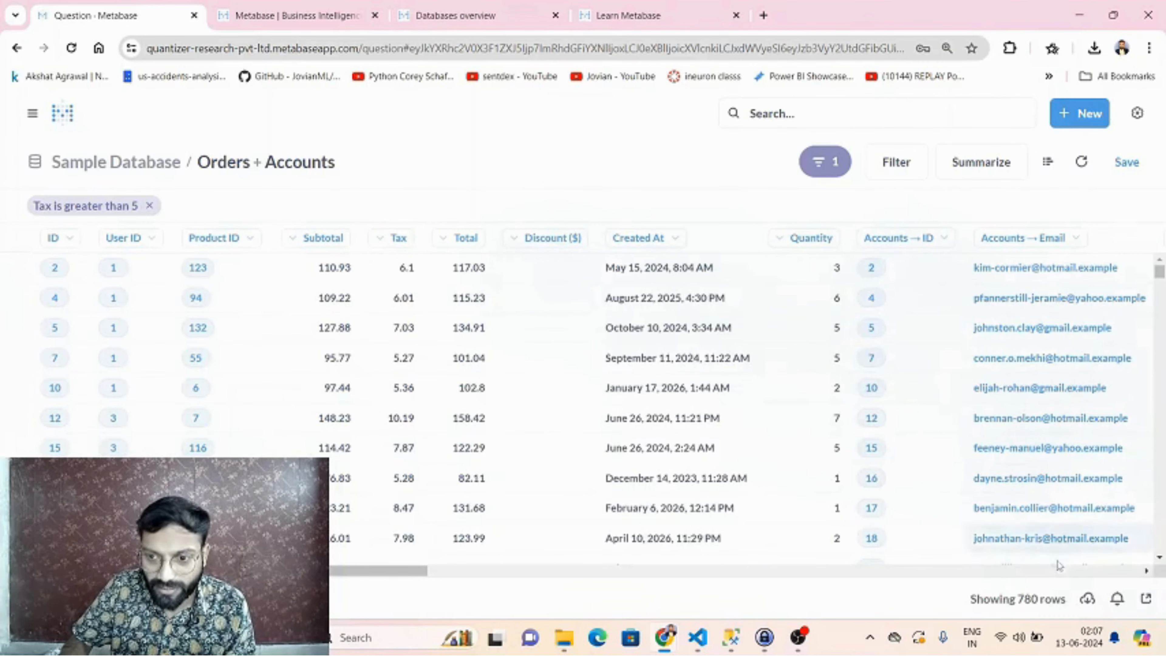
{"action": "left_click", "coordinate": [1089, 600]}
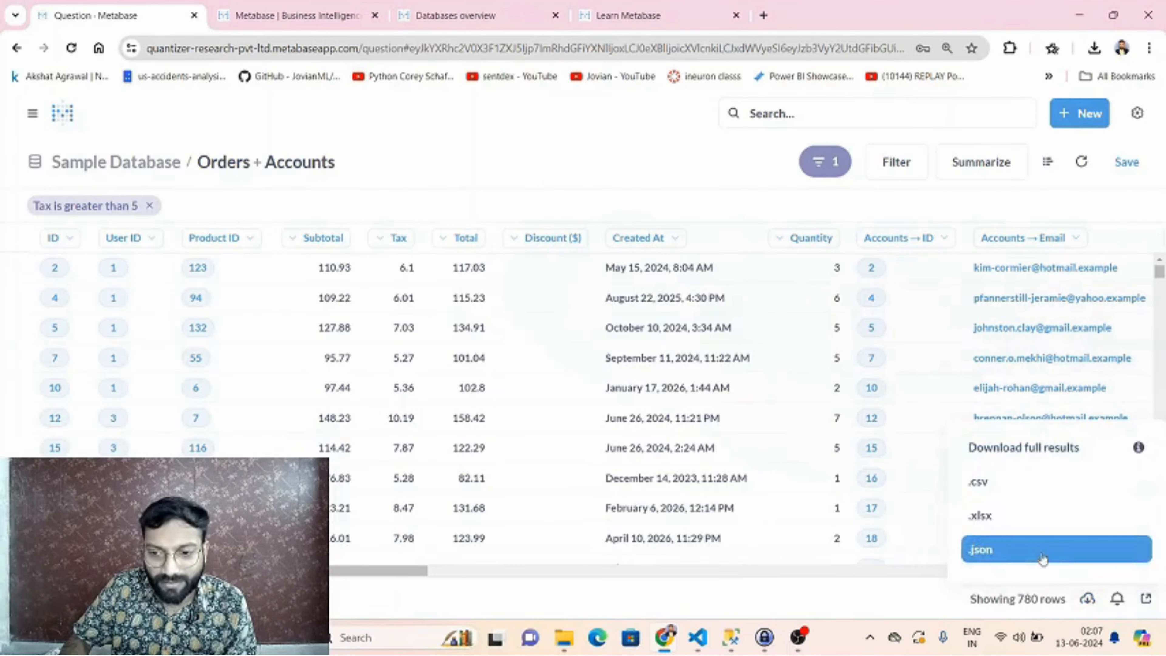
{"action": "left_click", "coordinate": [676, 609]}
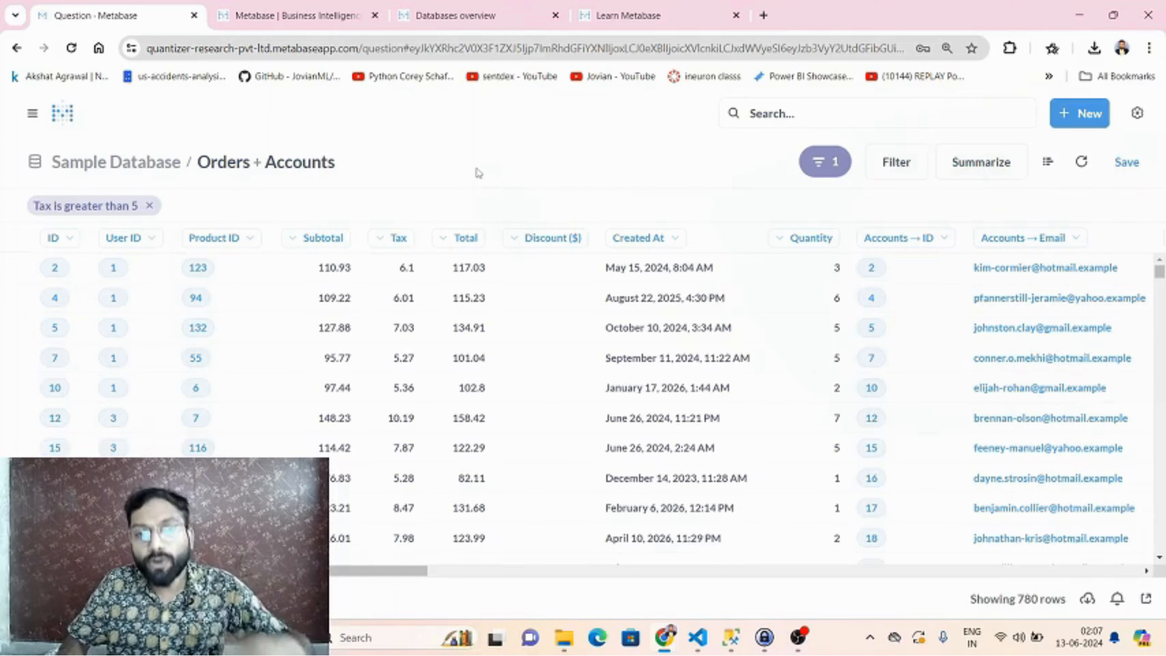
Return to the question's editor and review the SQL generated for the join and the tax filter
{"action": "left_click", "coordinate": [1047, 161]}
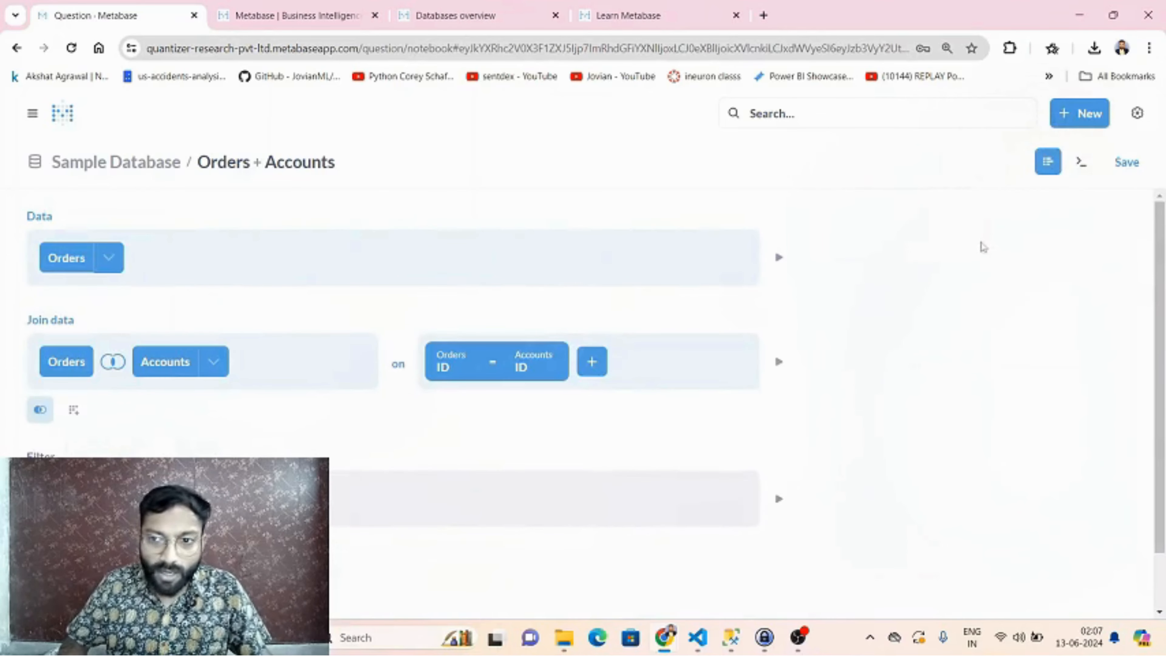
{"action": "left_click", "coordinate": [1084, 166]}
{"action": "scroll", "coordinate": [518, 305], "scroll_direction": "down", "scroll_amount": 3}
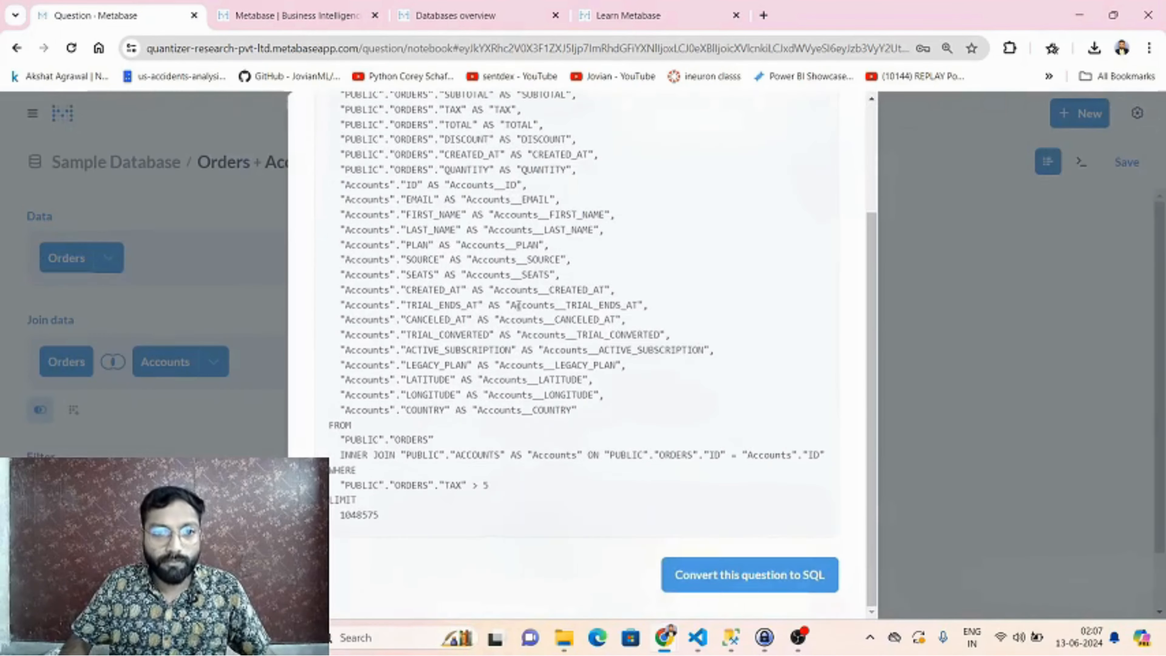
{"action": "scroll", "coordinate": [520, 315], "scroll_direction": "up", "scroll_amount": 3}
{"action": "scroll", "coordinate": [531, 345], "scroll_direction": "down", "scroll_amount": 3}
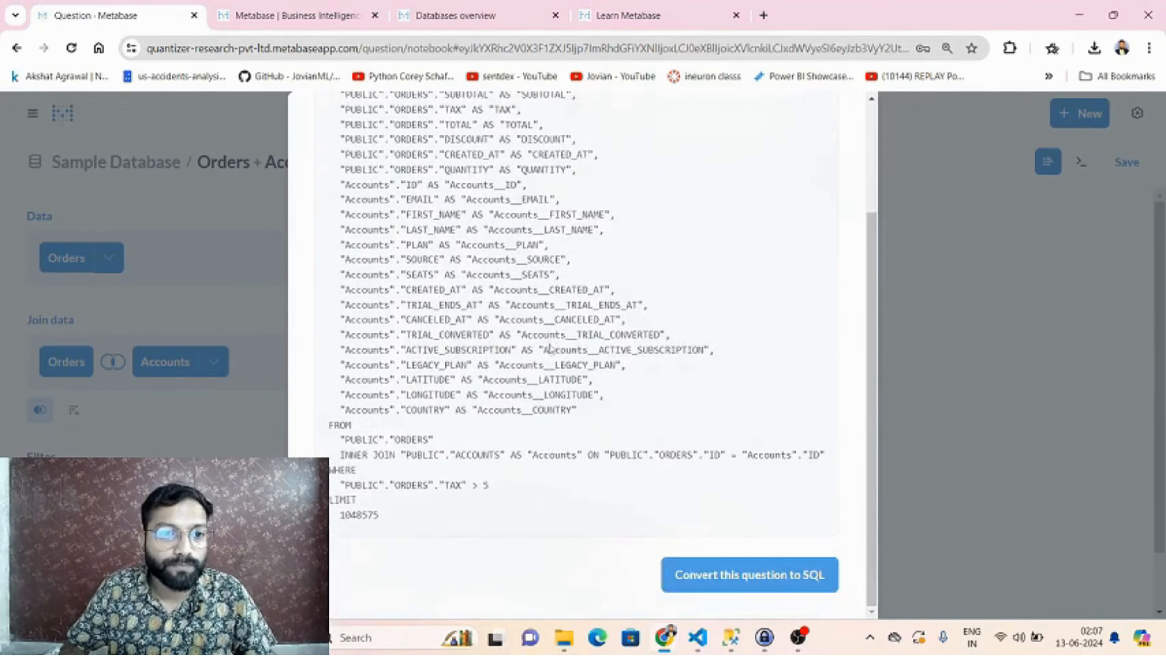
{"action": "scroll", "coordinate": [564, 338], "scroll_direction": "up", "scroll_amount": 5}
{"action": "left_click", "coordinate": [253, 290]}
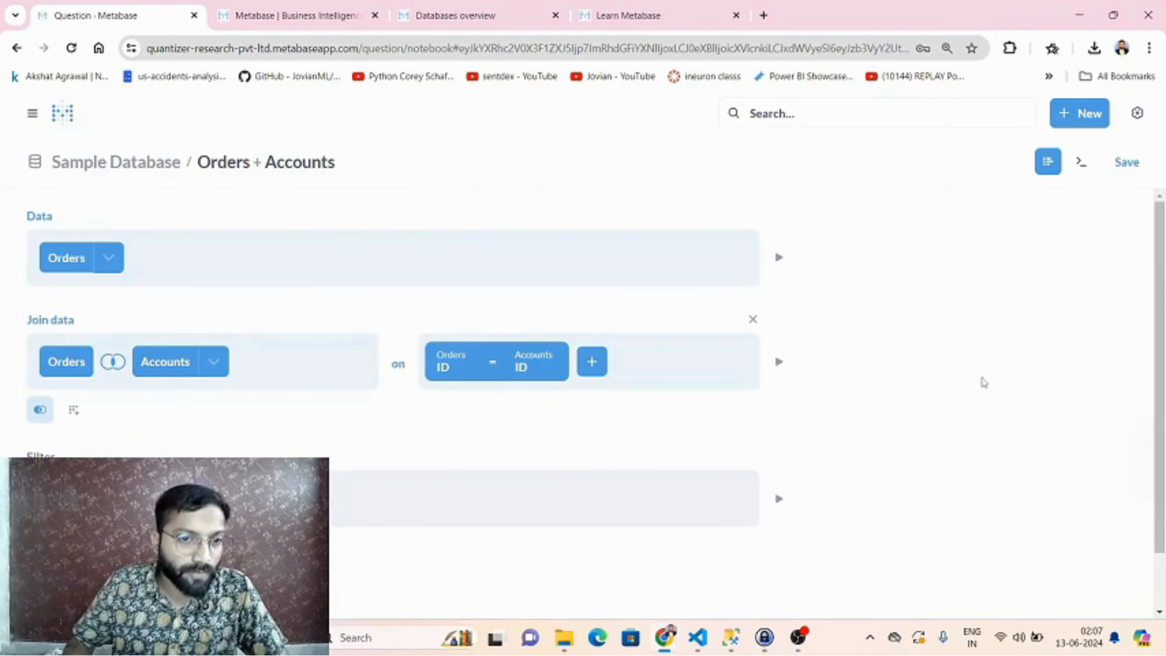
Review the join and tax filter in the editor, return to the results table, and collapse the applied filter display
{"action": "scroll", "coordinate": [993, 401], "scroll_direction": "down", "scroll_amount": 2}
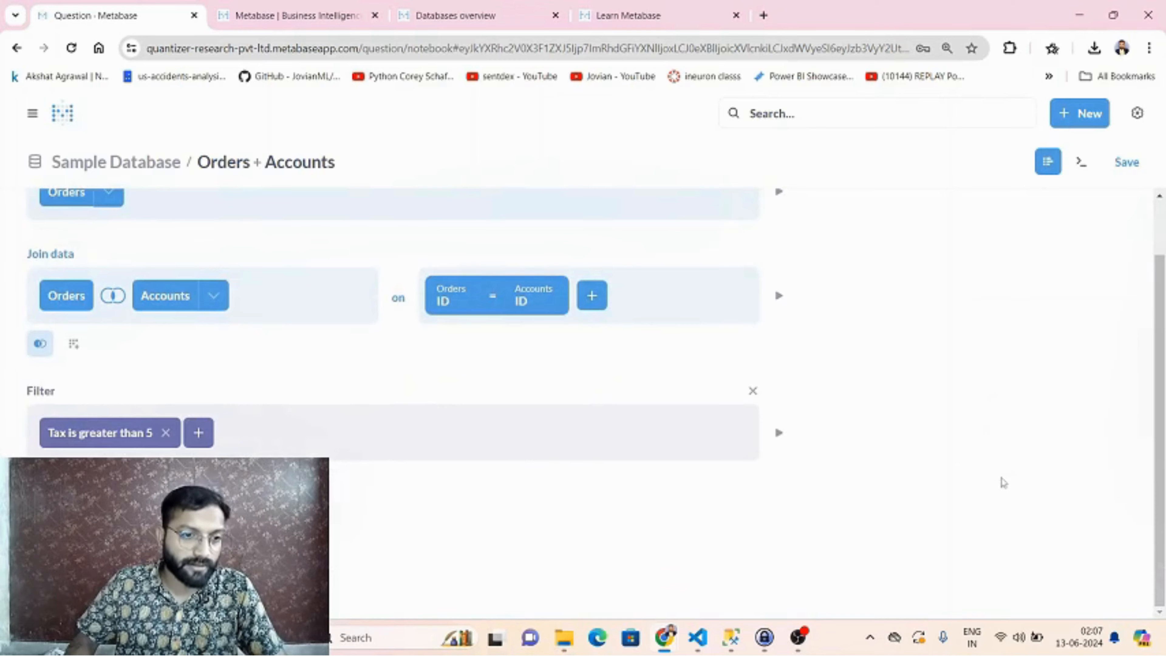
{"action": "scroll", "coordinate": [1003, 482], "scroll_direction": "up", "scroll_amount": 2}
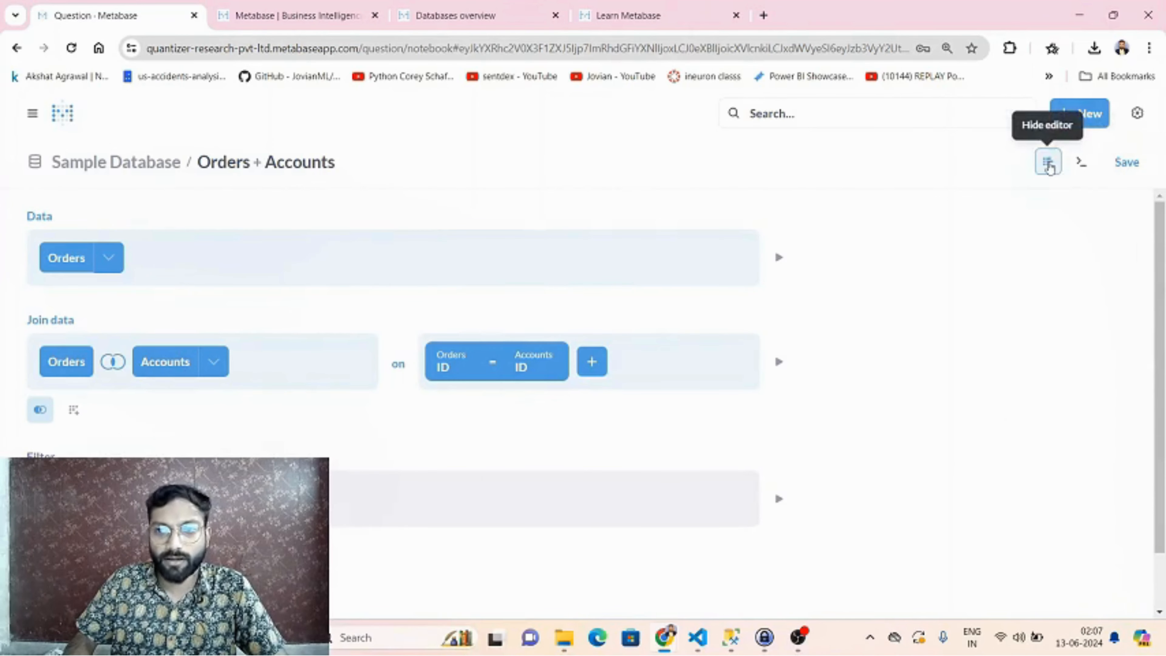
{"action": "left_click", "coordinate": [1048, 166]}
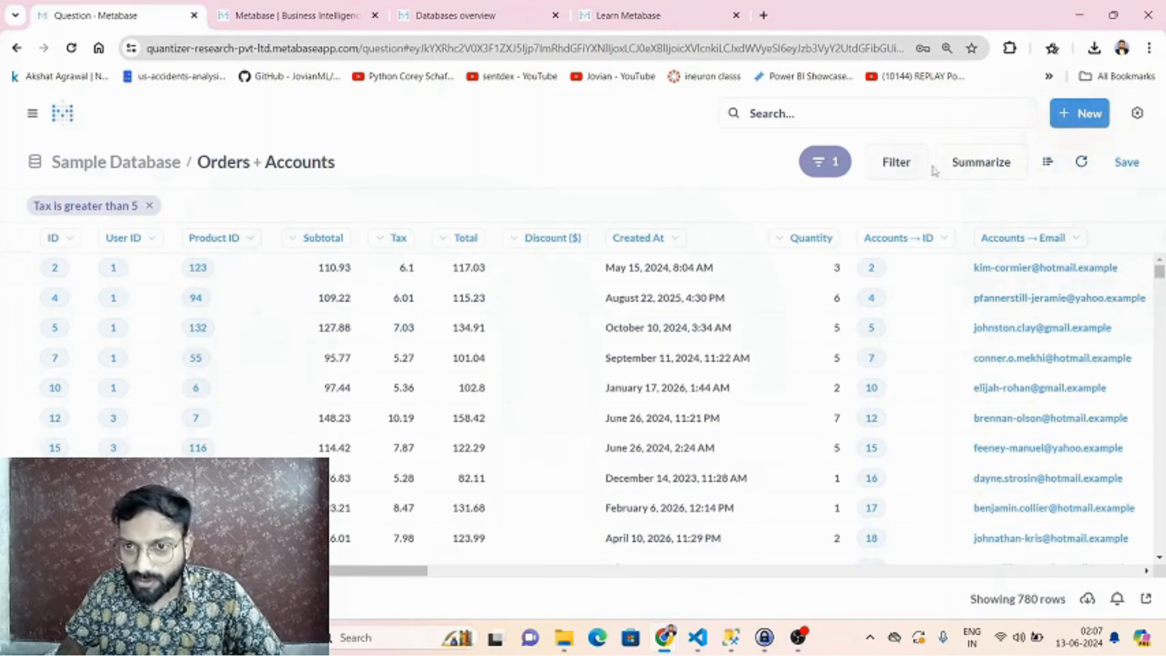
{"action": "left_click", "coordinate": [824, 163]}
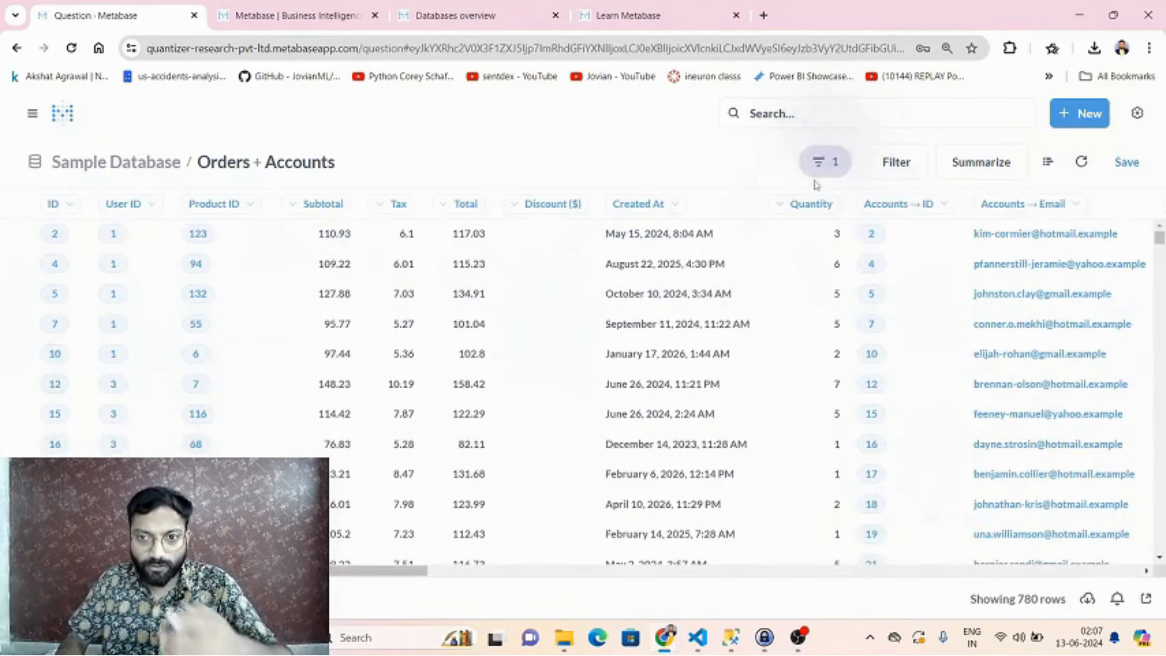
{"action": "left_click", "coordinate": [822, 166]}
{"action": "left_click", "coordinate": [808, 161]}
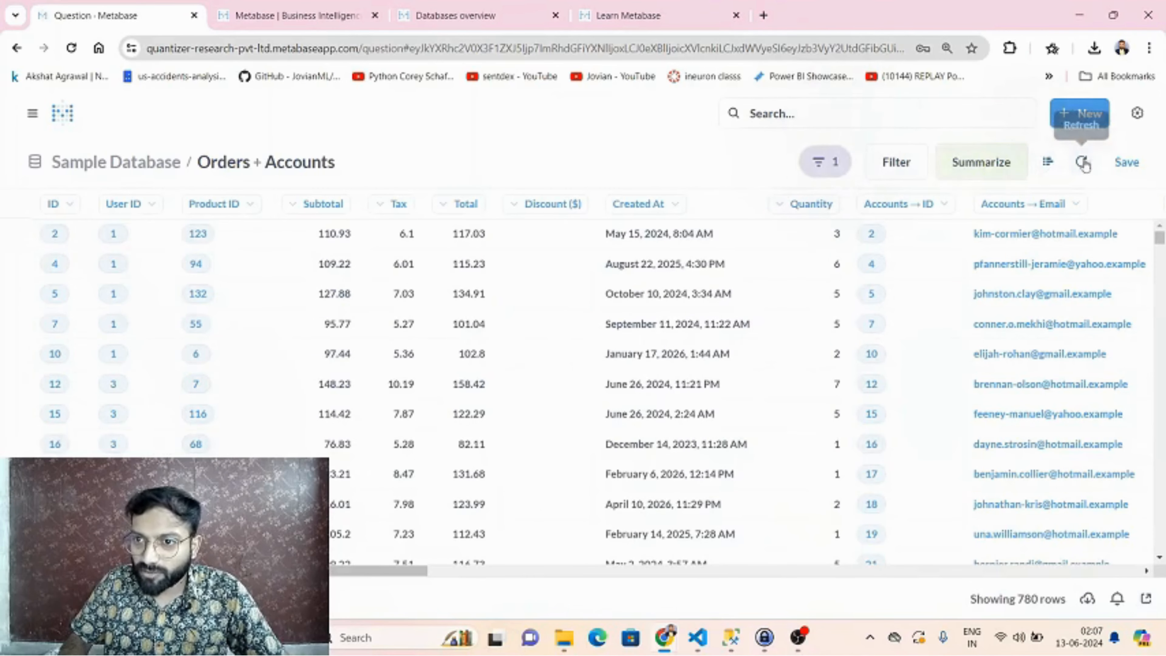
Start saving the joined question and name it "sample_data 3 query", leaving the description empty
{"action": "left_click", "coordinate": [1131, 166]}
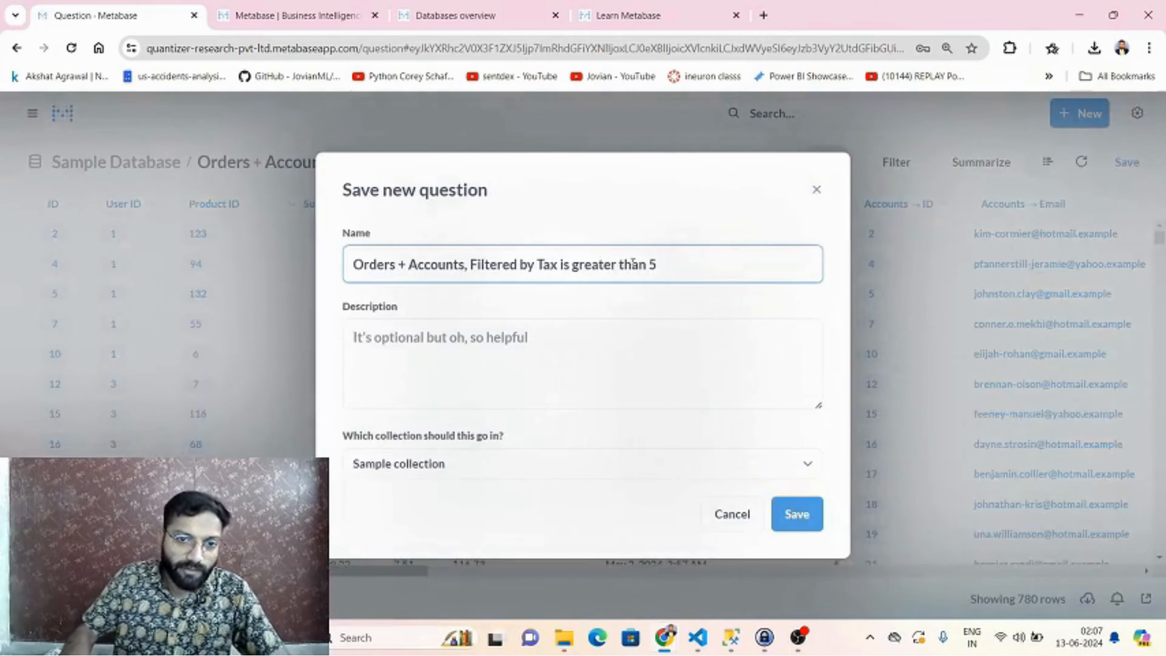
{"action": "left_click_drag", "start_coordinate": [661, 265], "coordinate": [300, 268]}
{"action": "type", "text": "sample"}
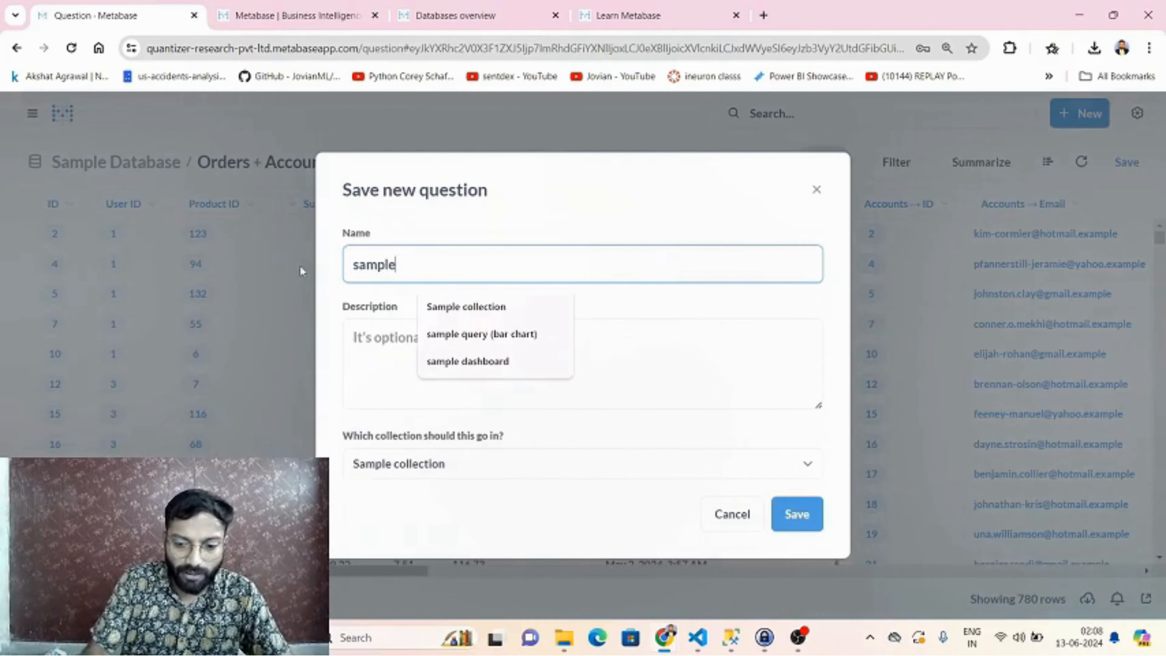
{"action": "type", "text": "_data 3 query"}
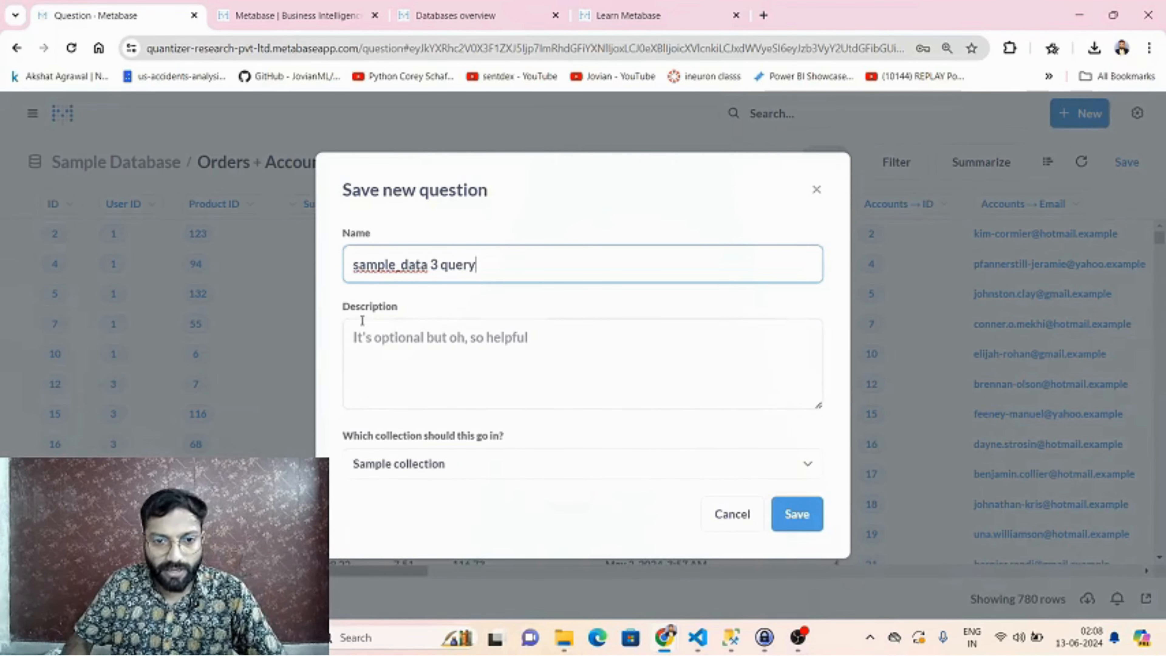
{"action": "left_click", "coordinate": [382, 361]}
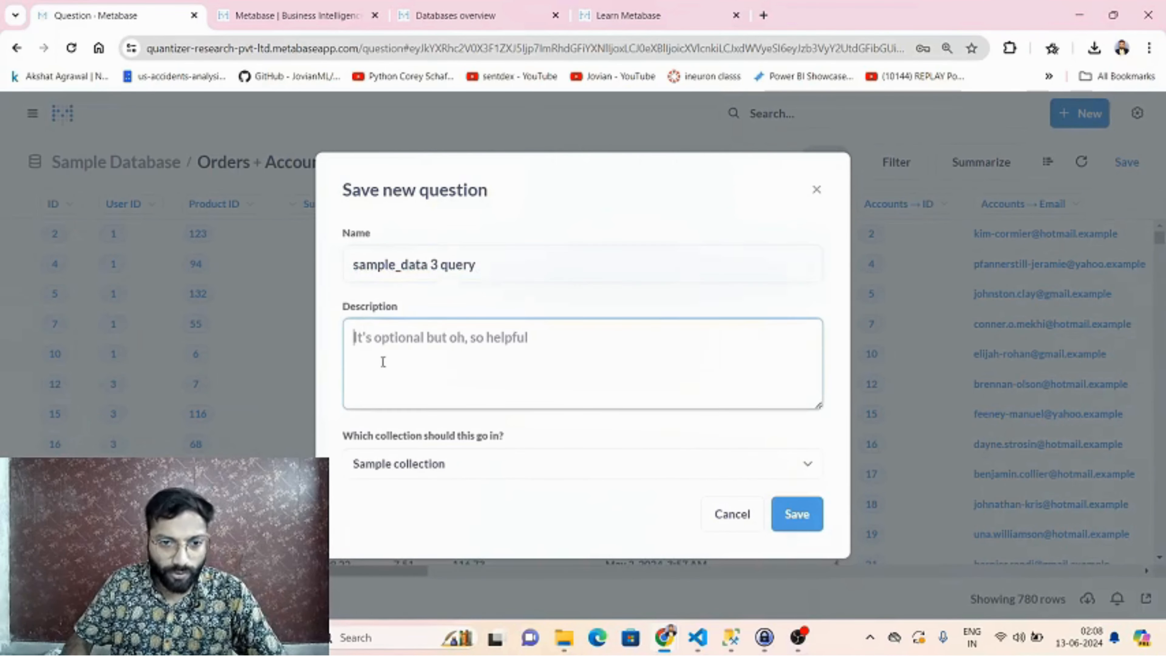
Save the question into the Sample collection within the personal collection and decline adding it to a dashboard
{"action": "left_click", "coordinate": [395, 468]}
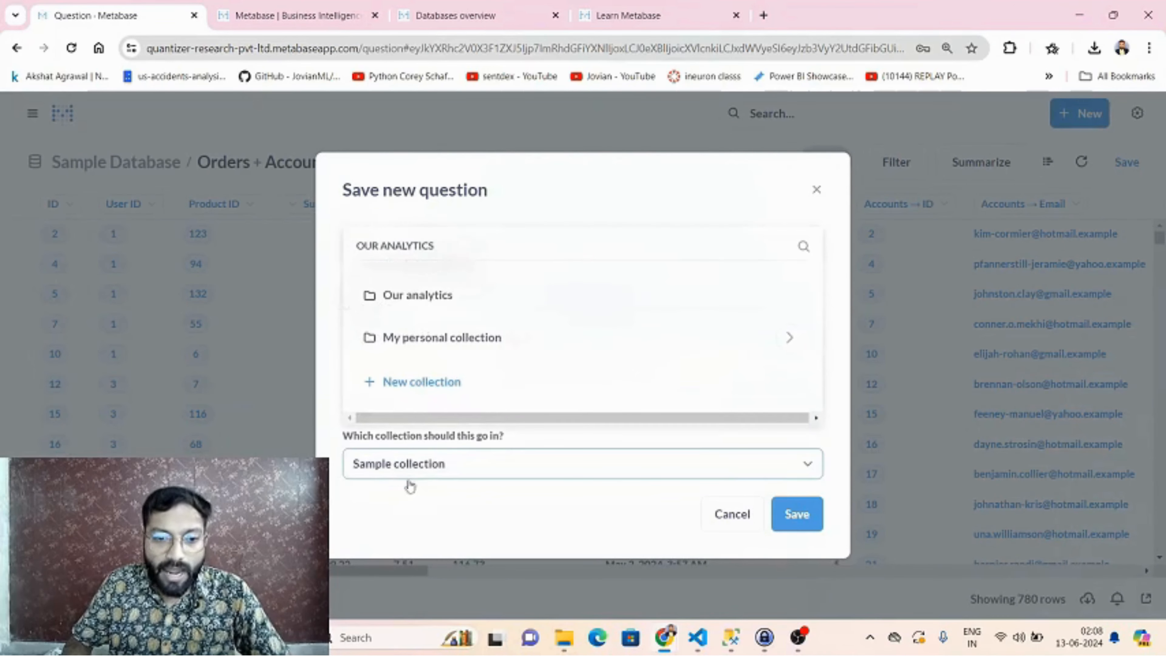
{"action": "left_click", "coordinate": [652, 330]}
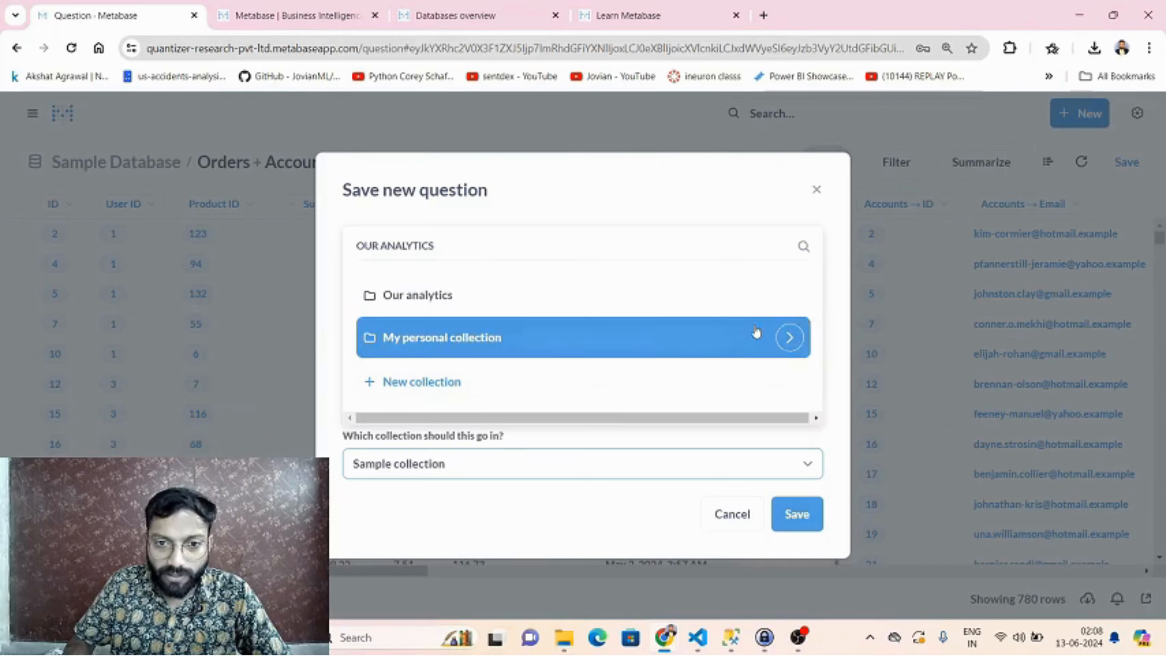
{"action": "left_click", "coordinate": [788, 337]}
{"action": "left_click", "coordinate": [454, 352]}
{"action": "left_click", "coordinate": [800, 516]}
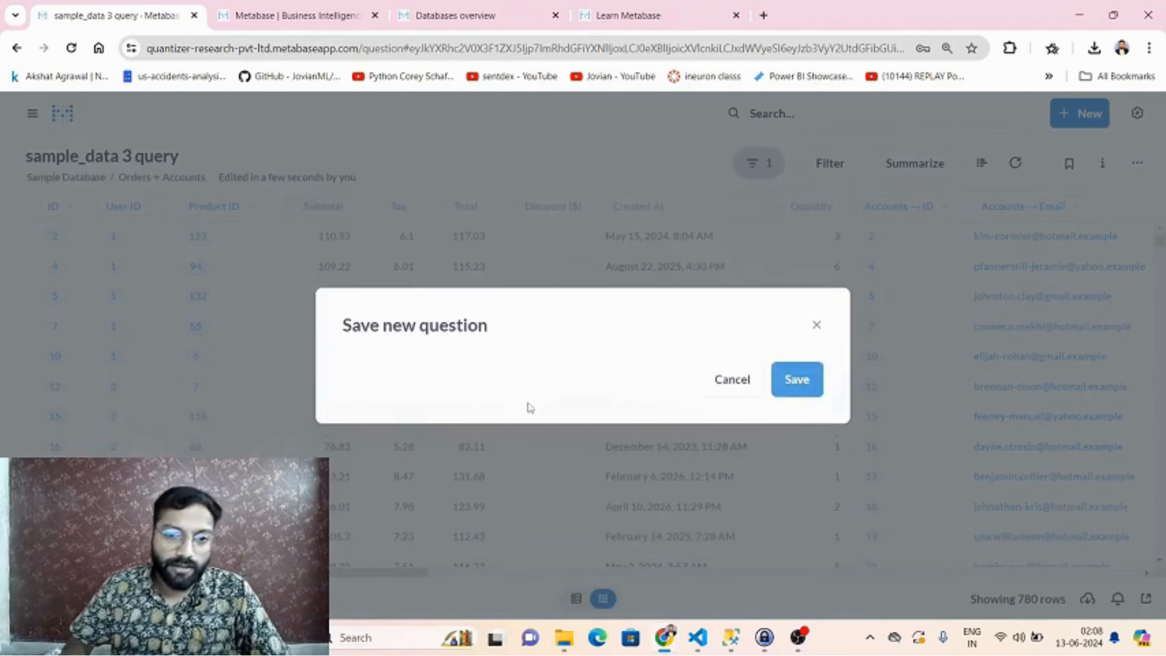
{"action": "left_click_drag", "start_coordinate": [410, 326], "coordinate": [672, 322]}
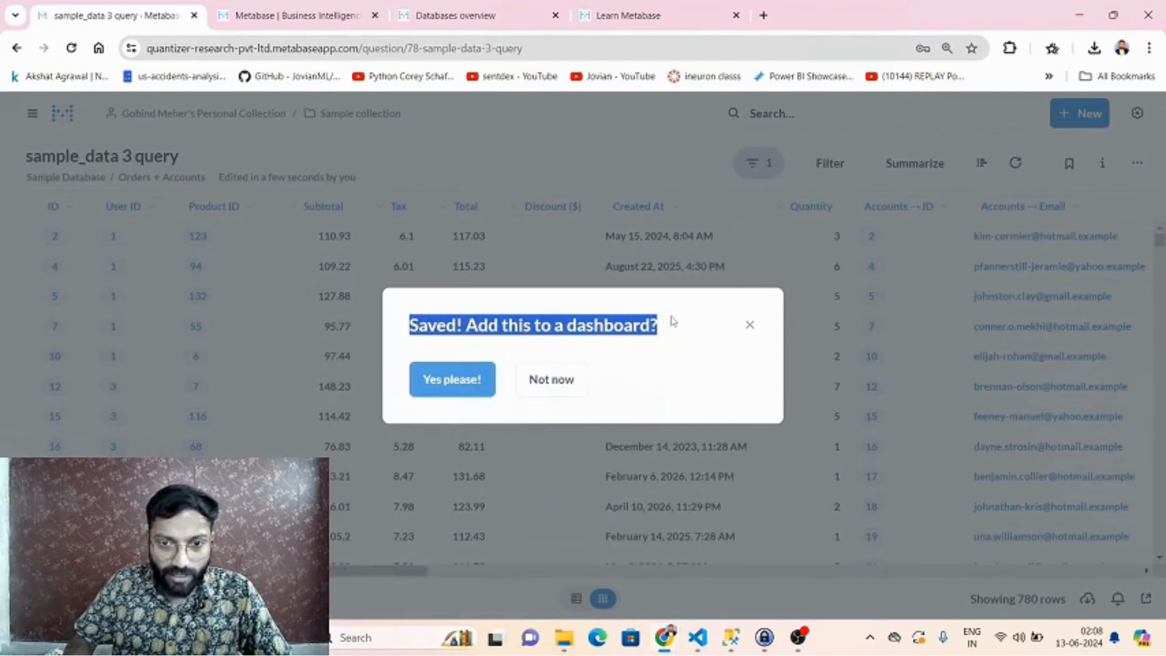
{"action": "left_click", "coordinate": [551, 380]}
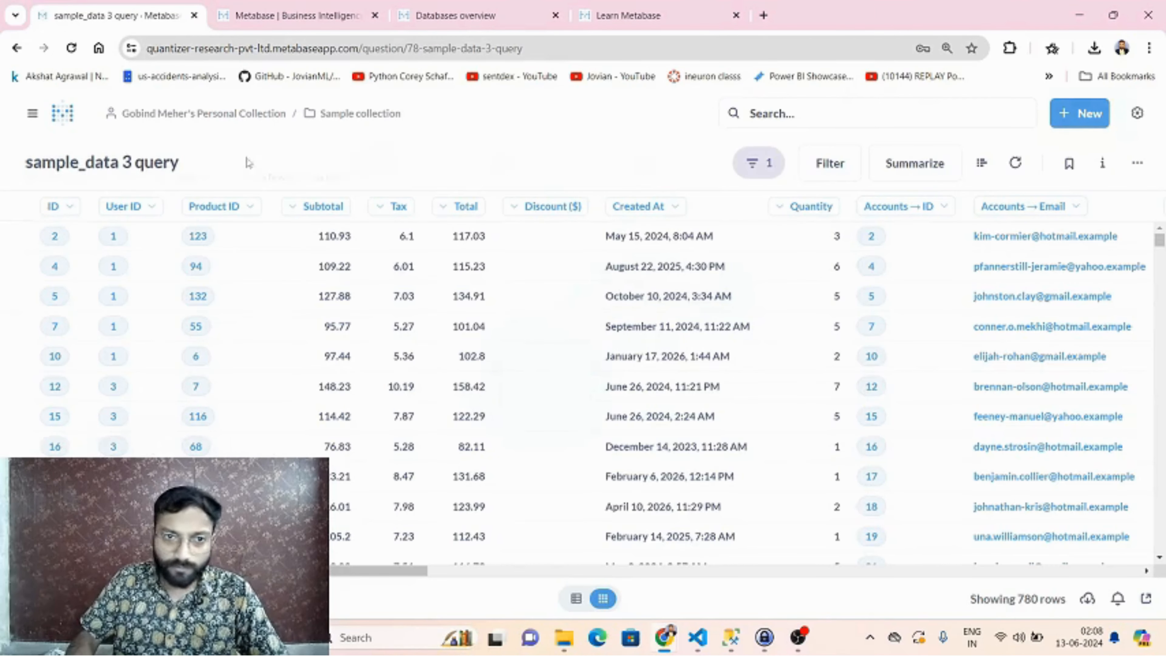
Open the sample dashboard from the Sample collection and start editing its Tab 3
{"action": "left_click", "coordinate": [333, 121]}
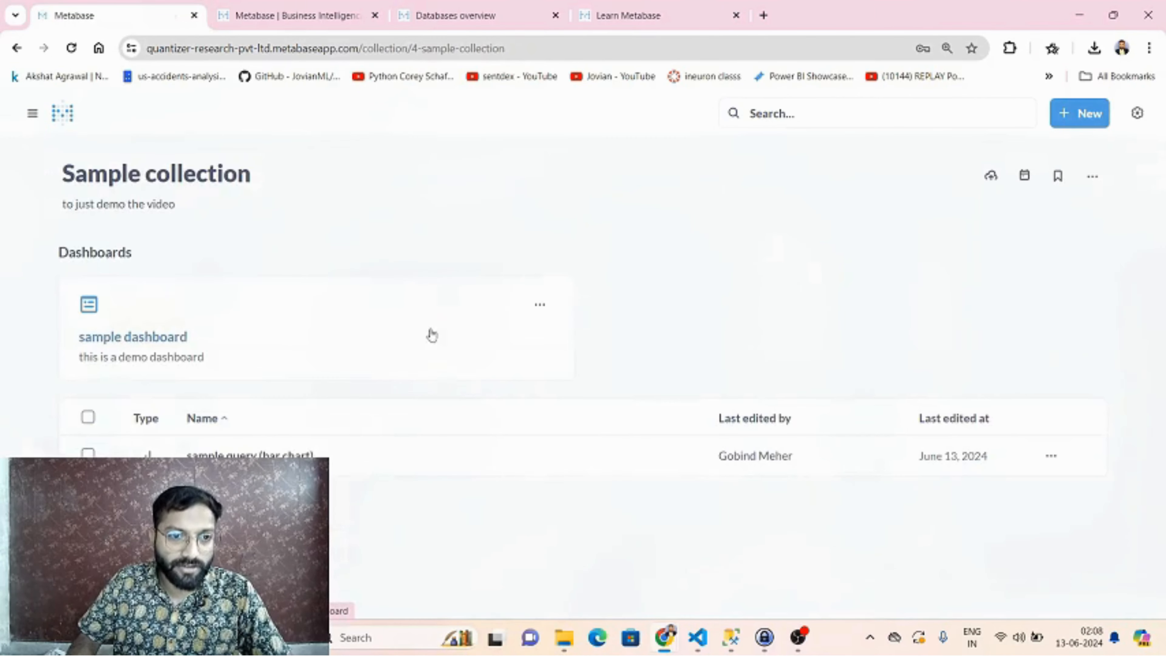
{"action": "left_click", "coordinate": [148, 336]}
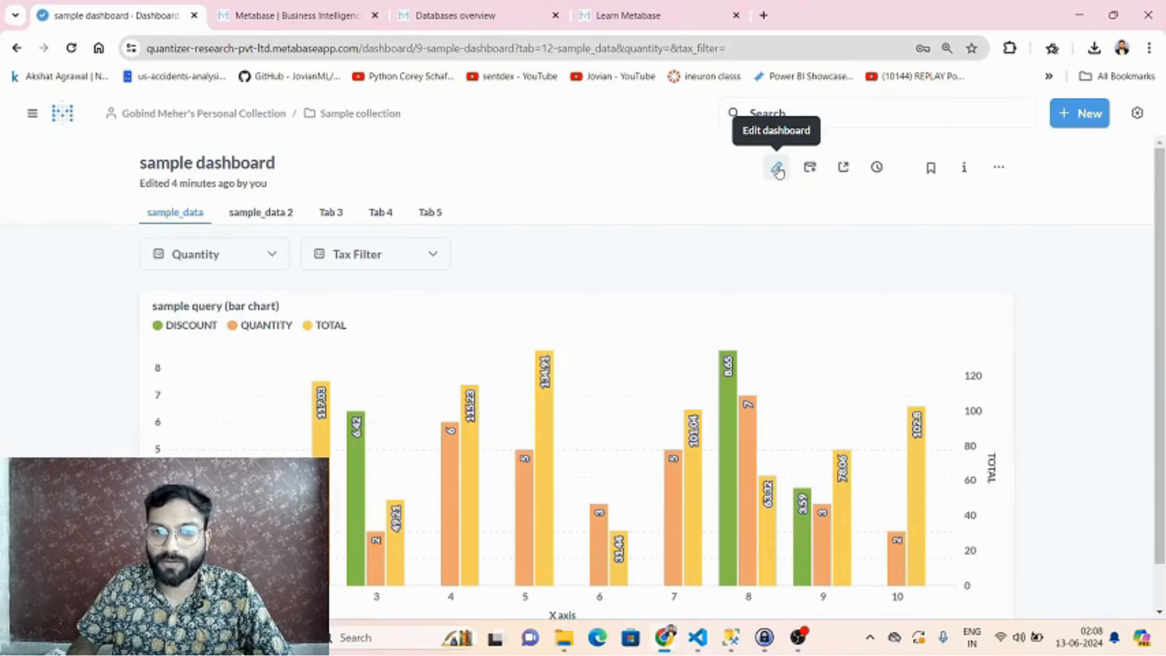
{"action": "left_click", "coordinate": [777, 171]}
{"action": "left_click", "coordinate": [373, 209]}
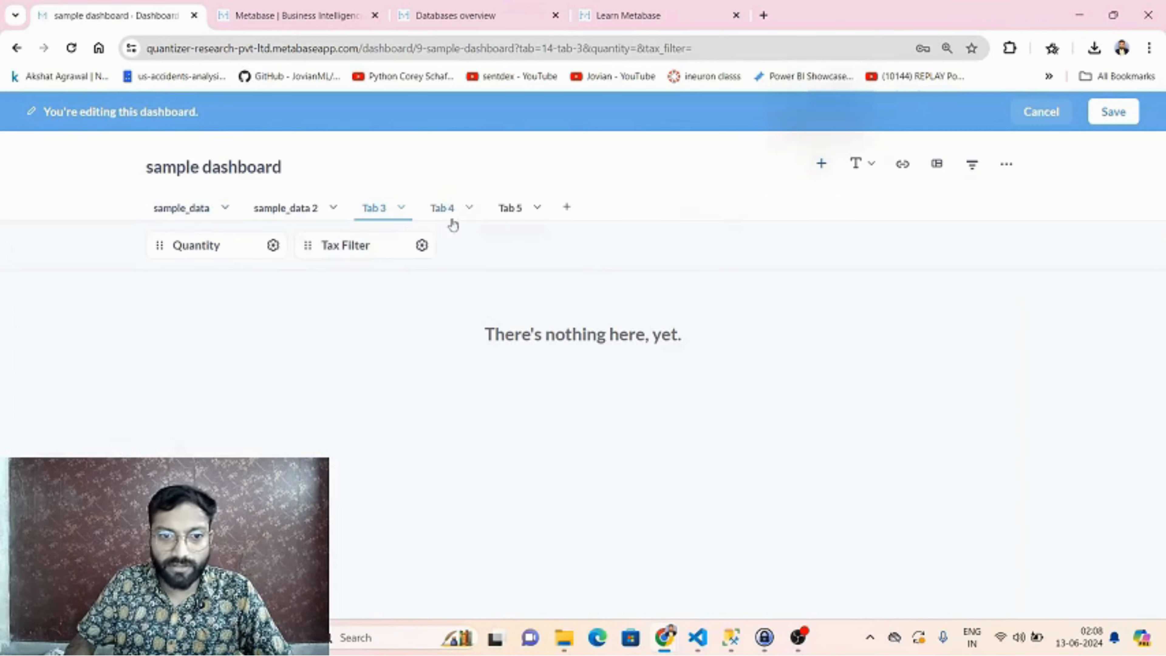
Add the sample_data 3 query card to Tab 3 and dismiss the filter auto-connection notice
{"action": "left_click", "coordinate": [822, 166]}
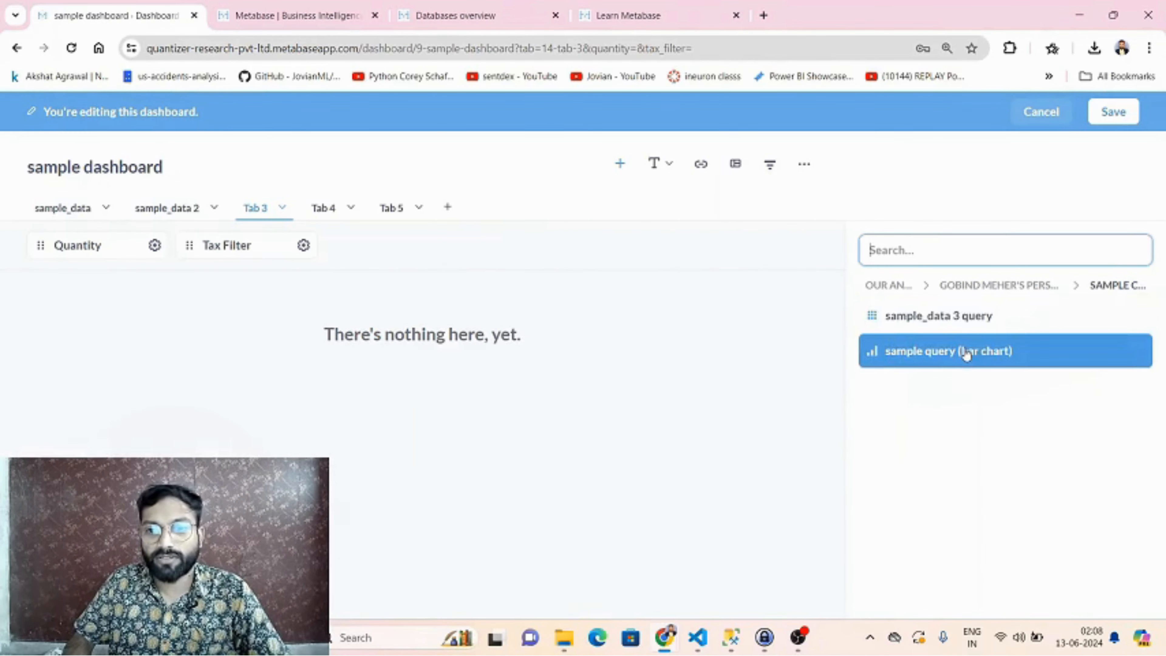
{"action": "left_click", "coordinate": [953, 322]}
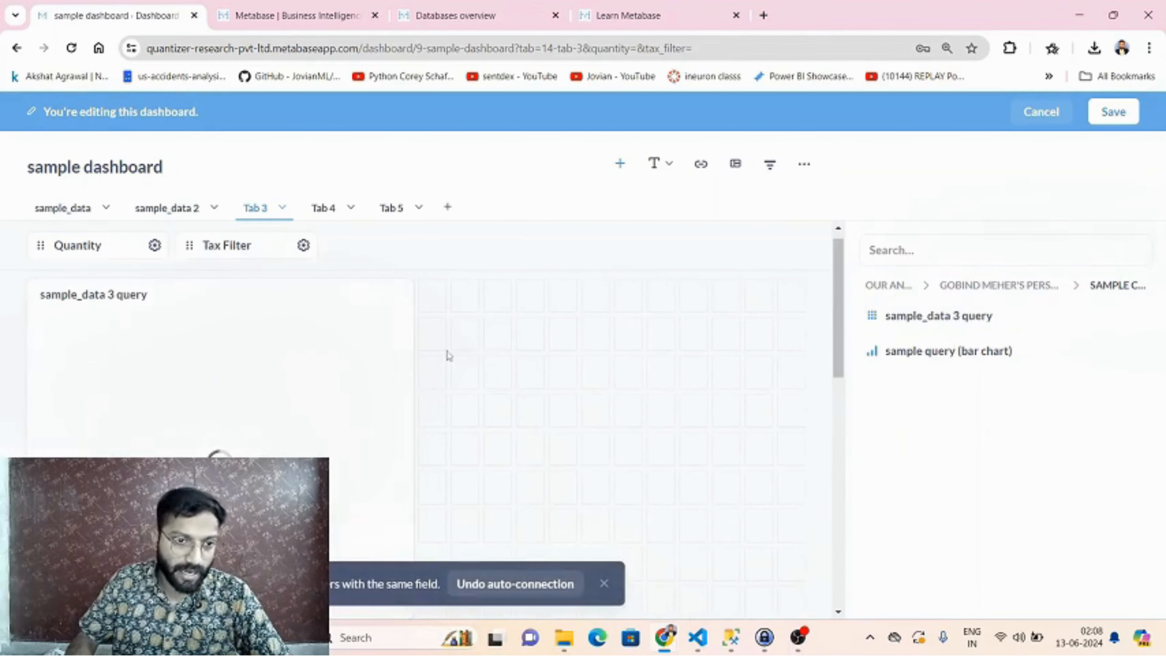
{"action": "left_click", "coordinate": [604, 583]}
Widen the sample_data 3 query card to the full dashboard width, make it slightly shorter, and save the dashboard
{"action": "scroll", "coordinate": [419, 499], "scroll_direction": "down", "scroll_amount": 3}
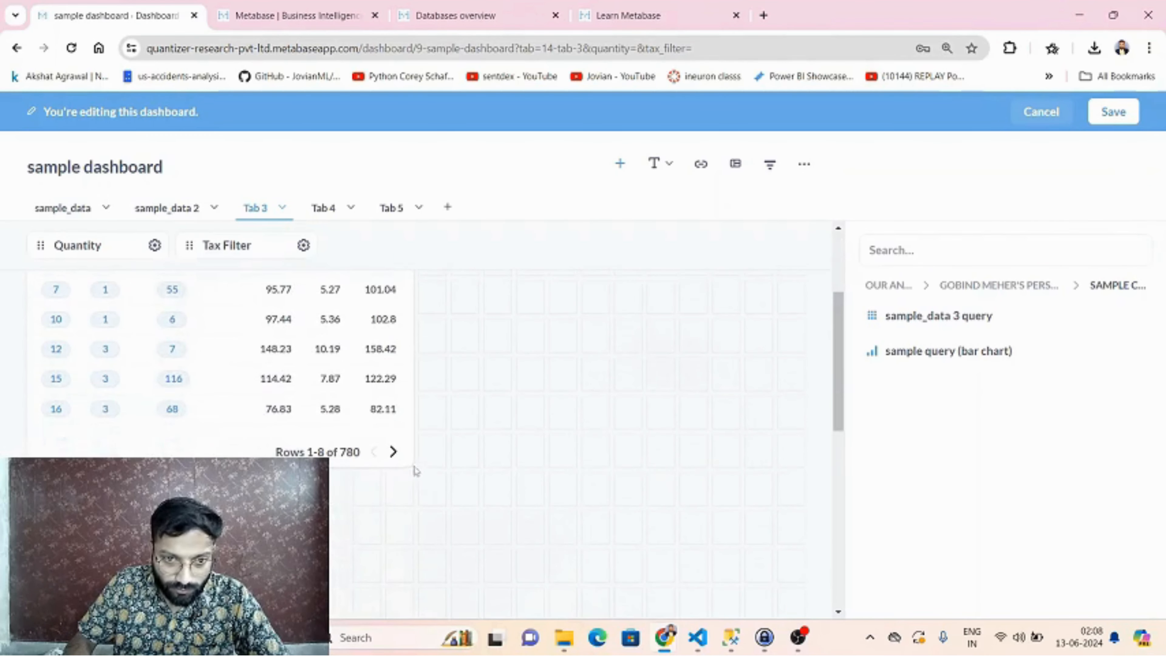
{"action": "left_click_drag", "start_coordinate": [416, 470], "coordinate": [797, 422]}
{"action": "scroll", "coordinate": [656, 461], "scroll_direction": "up", "scroll_amount": 3}
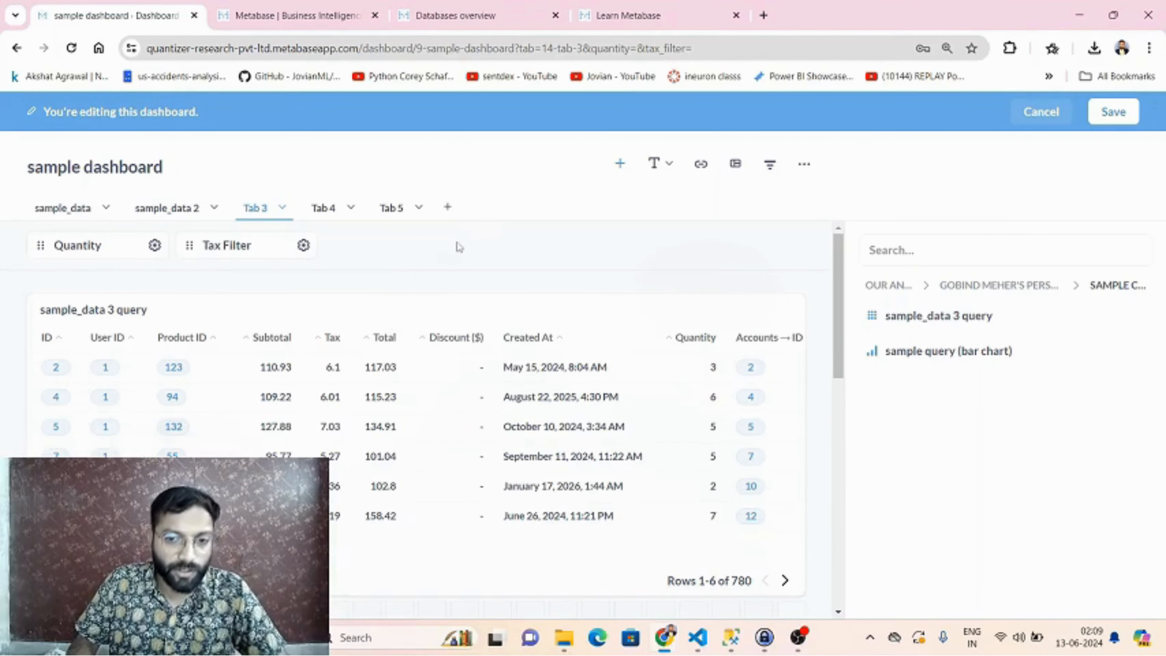
{"action": "left_click", "coordinate": [1113, 111]}
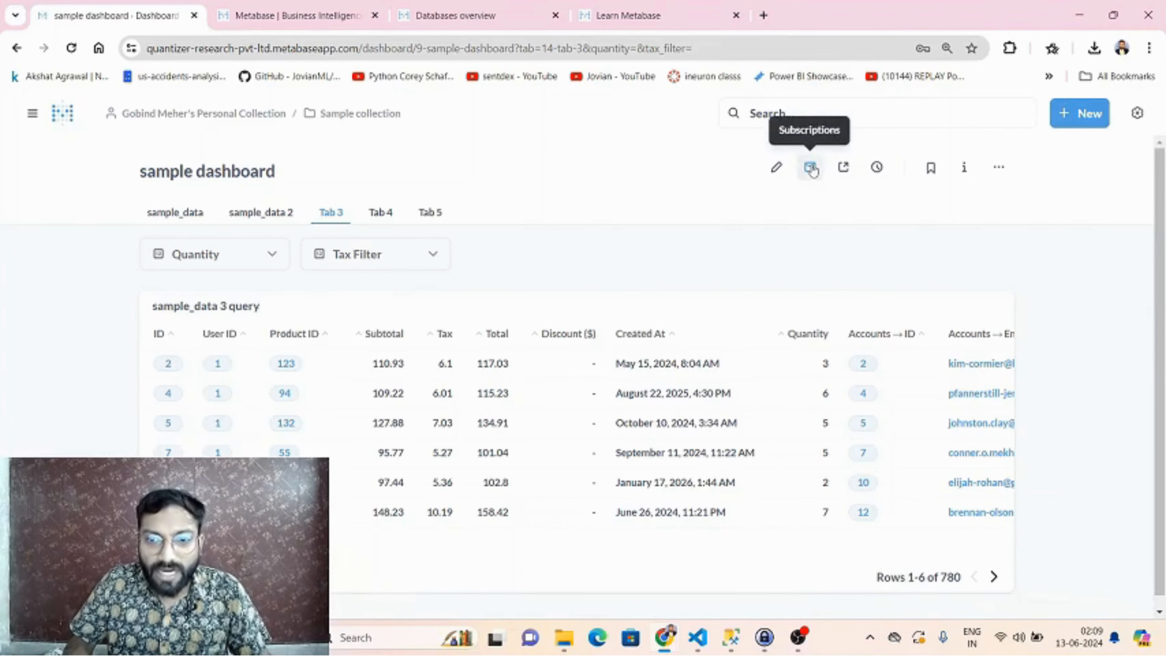
Examine the dashboard's email subscription options for recipients, send frequency and attachments, close them without subscribing, and look over the dashboard's additional actions
{"action": "left_click", "coordinate": [812, 171]}
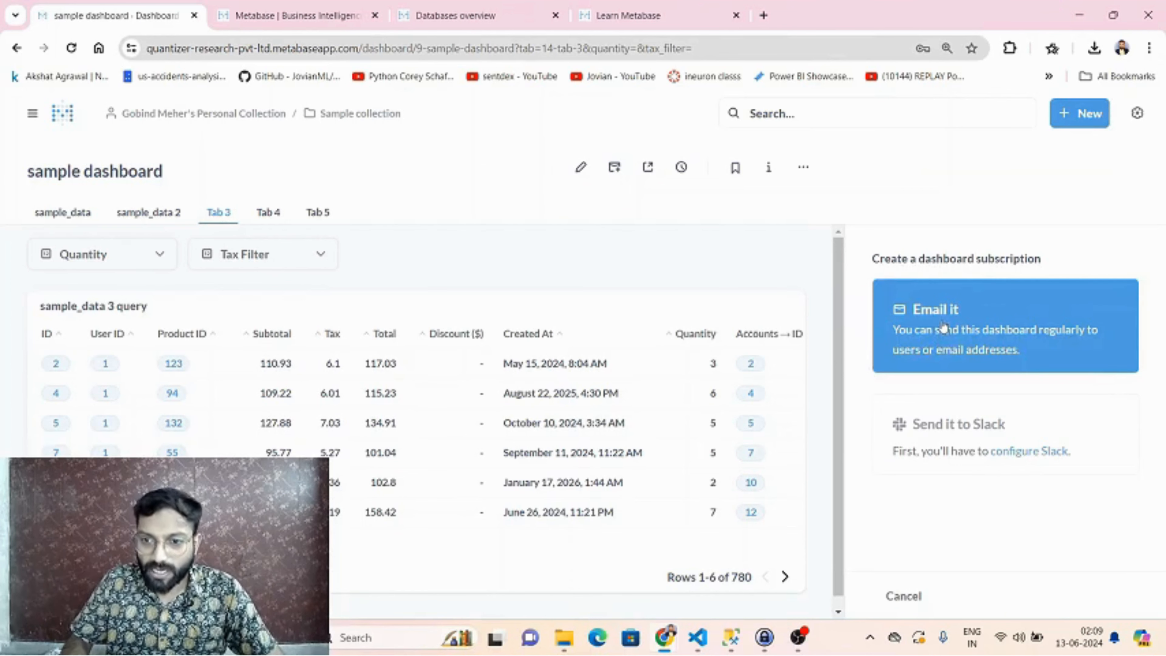
{"action": "left_click", "coordinate": [970, 342]}
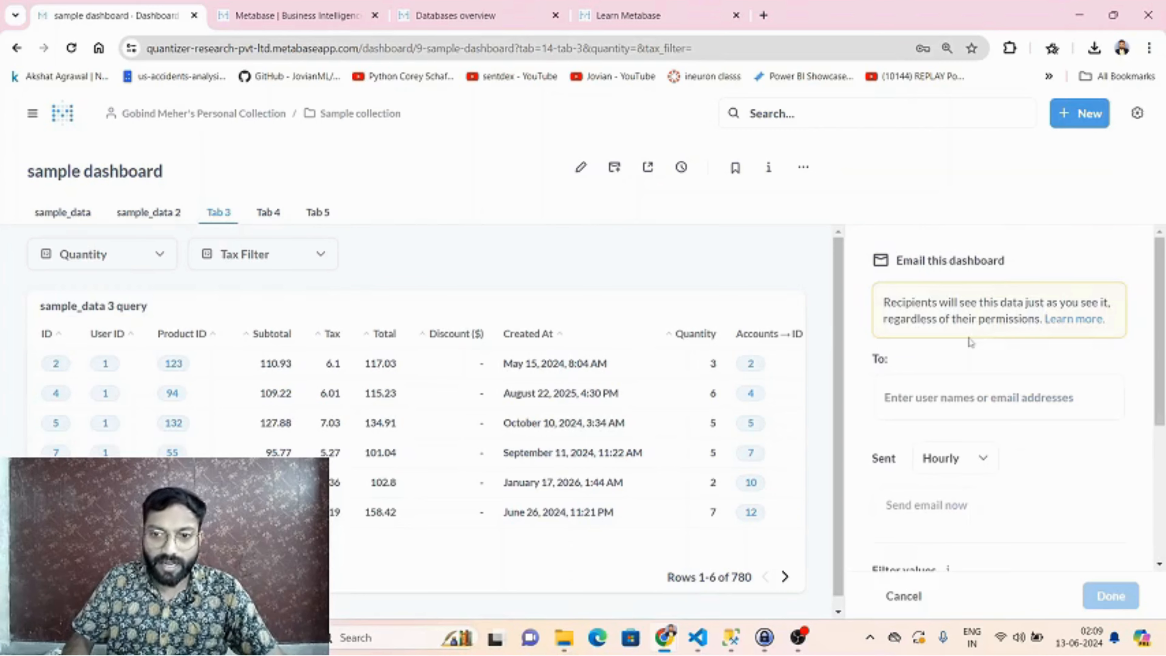
{"action": "left_click_drag", "start_coordinate": [895, 265], "coordinate": [1000, 261]}
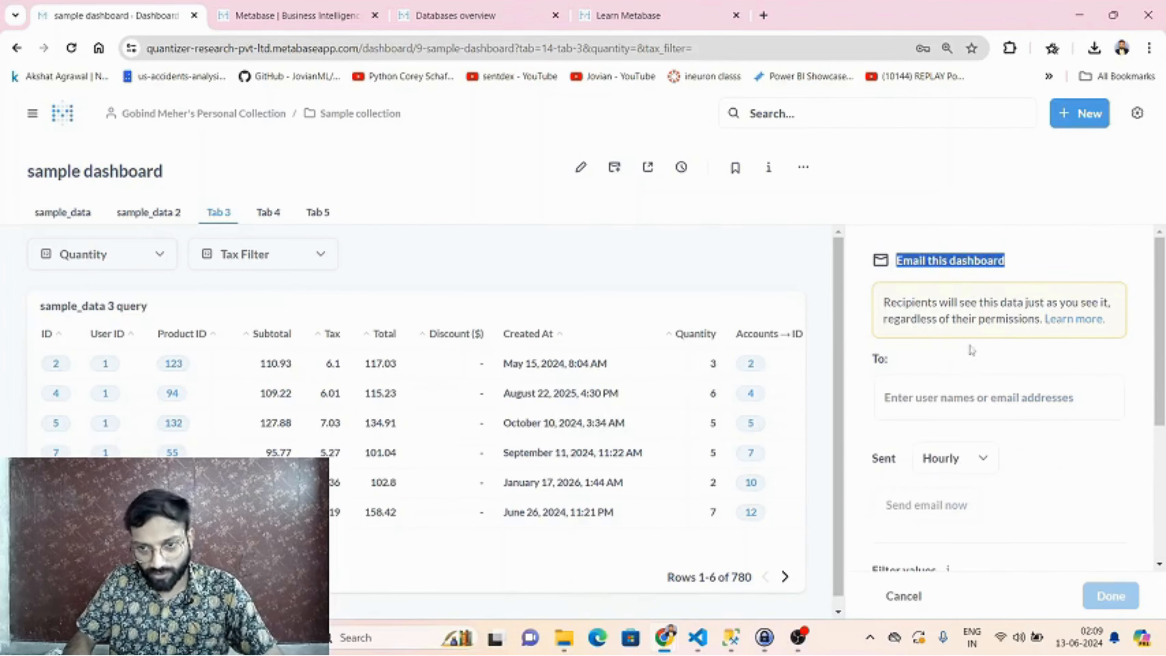
{"action": "left_click", "coordinate": [948, 397]}
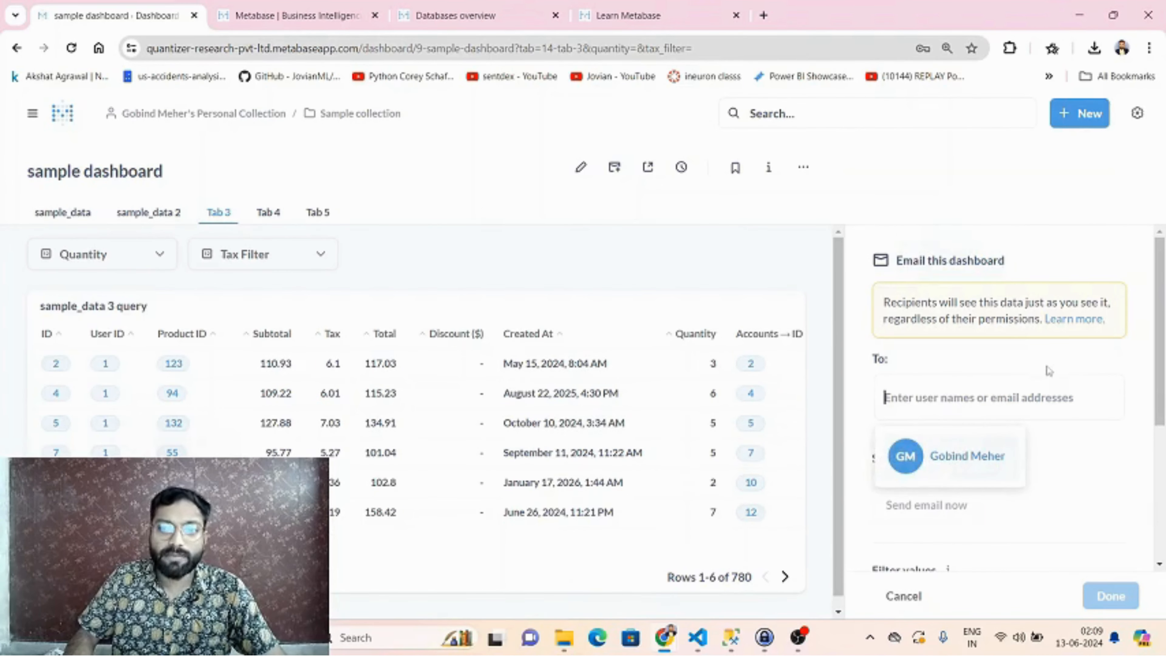
{"action": "scroll", "coordinate": [958, 412], "scroll_direction": "down", "scroll_amount": 5}
{"action": "scroll", "coordinate": [923, 367], "scroll_direction": "up", "scroll_amount": 3}
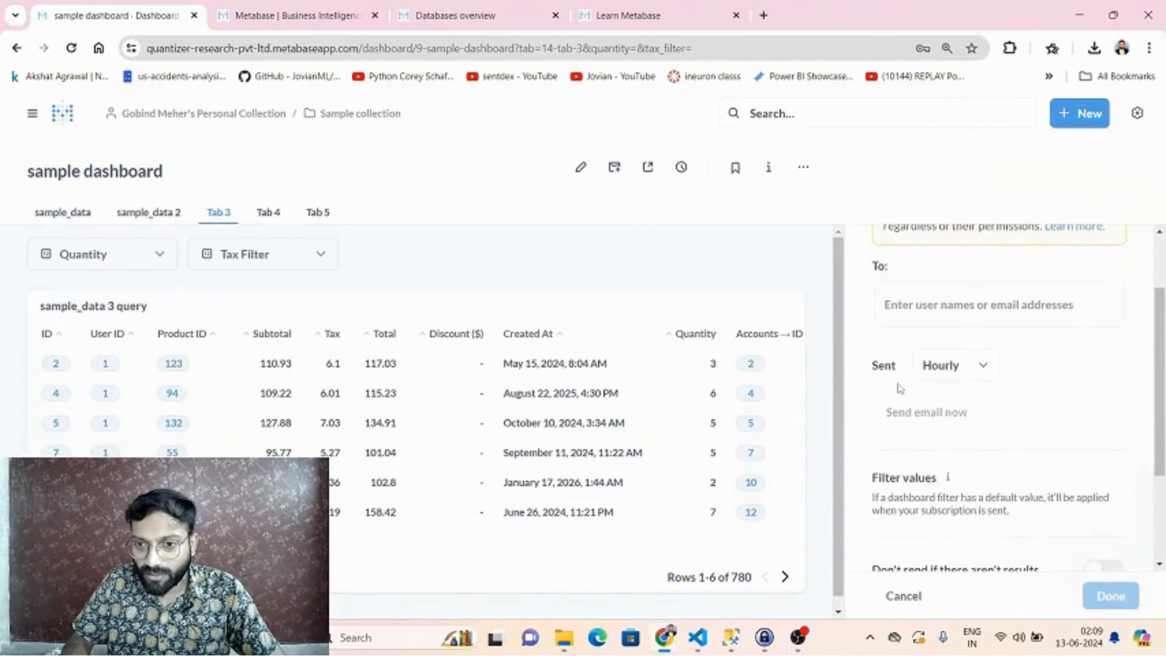
{"action": "left_click", "coordinate": [949, 377]}
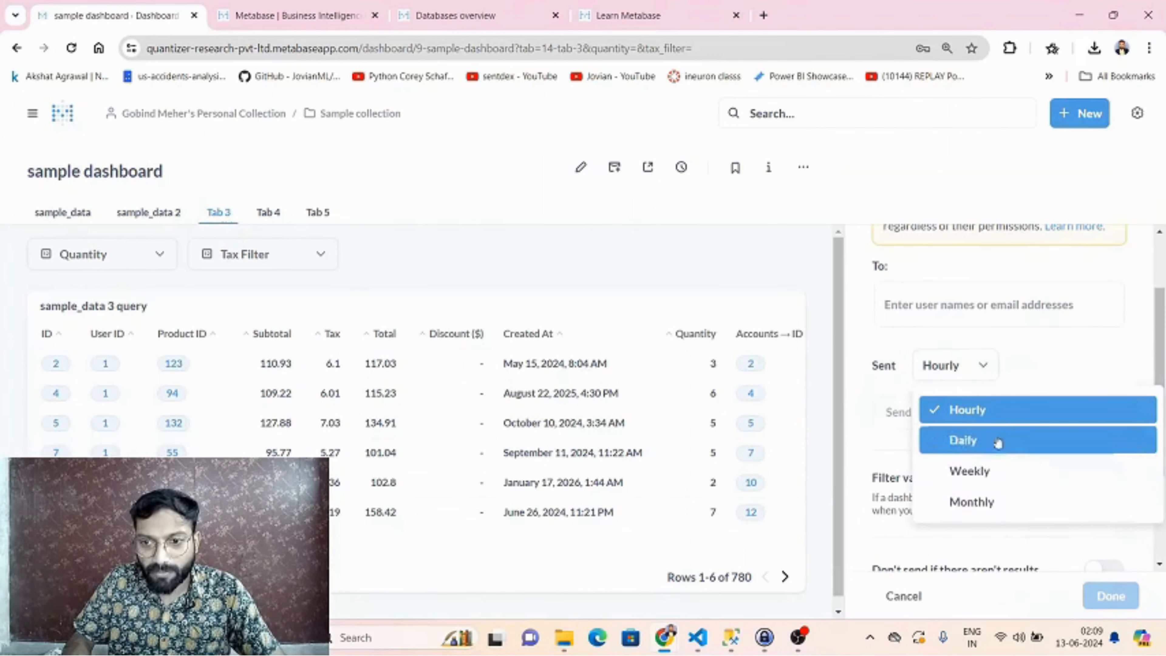
{"action": "left_click", "coordinate": [1056, 335]}
{"action": "scroll", "coordinate": [1039, 373], "scroll_direction": "down", "scroll_amount": 3}
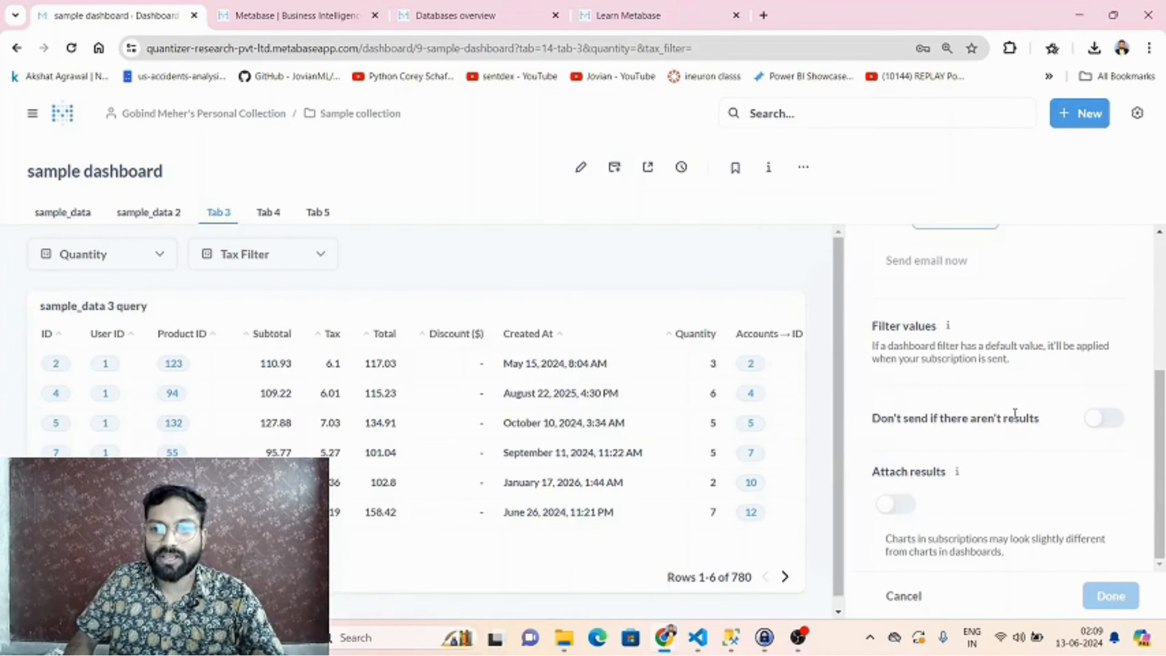
{"action": "scroll", "coordinate": [1012, 481], "scroll_direction": "up", "scroll_amount": 3}
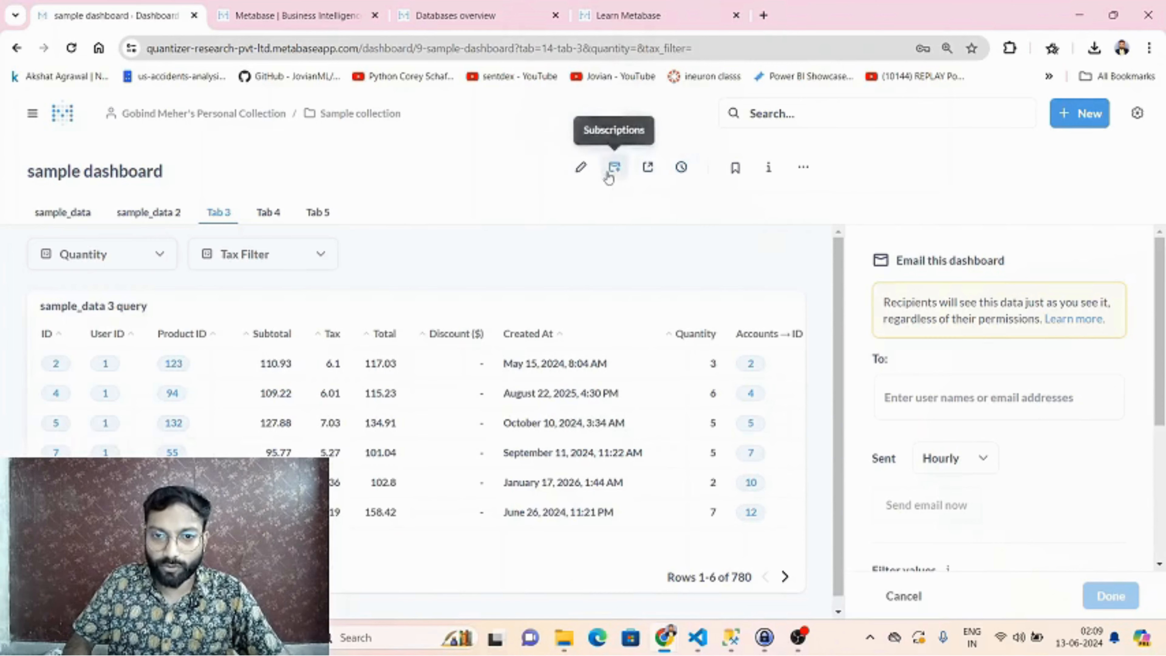
{"action": "left_click", "coordinate": [613, 168]}
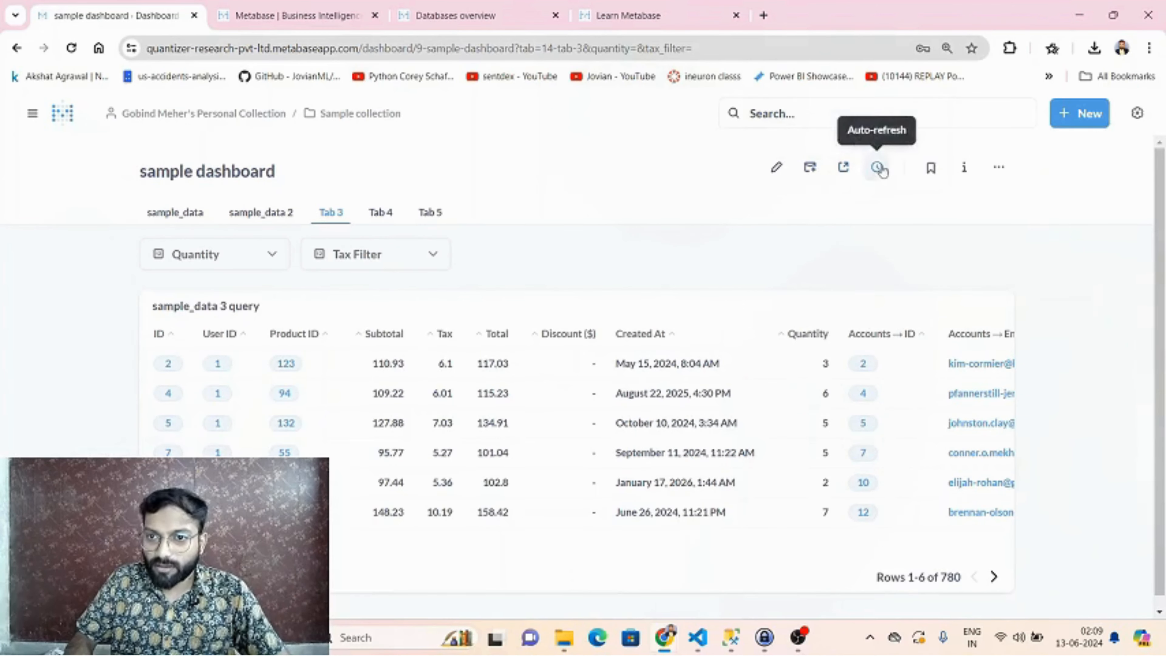
{"action": "left_click", "coordinate": [998, 172]}
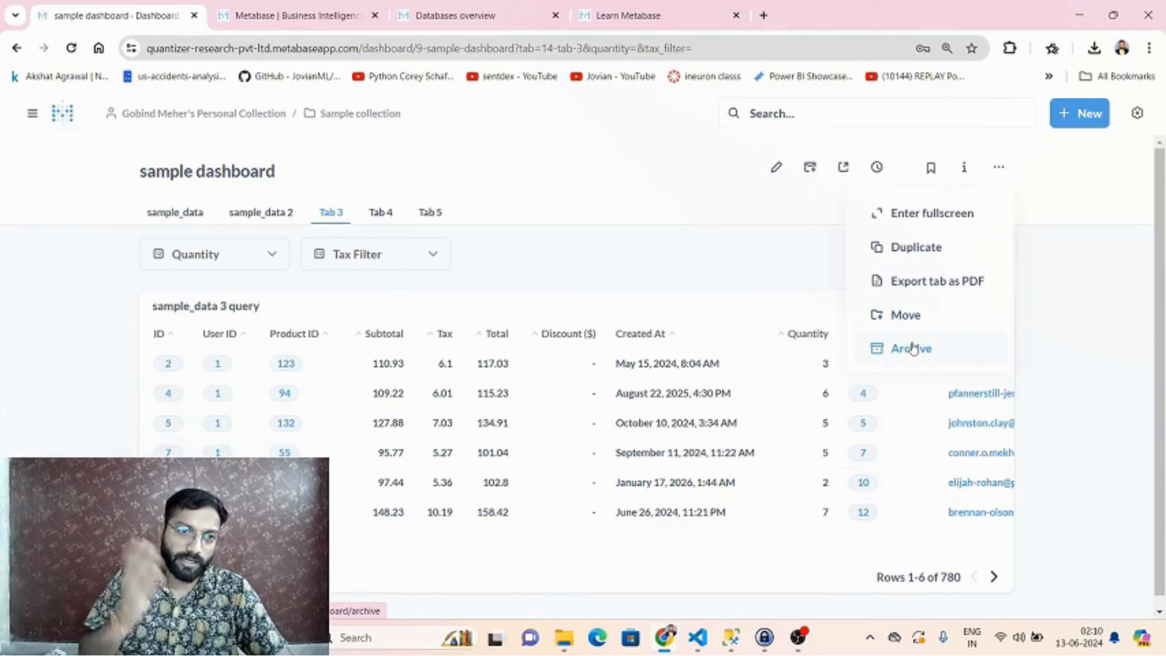
Browse the personal collection to the Sample collection, view the saved sample_data 3 query, and return to the Sample collection
{"action": "left_click", "coordinate": [27, 119]}
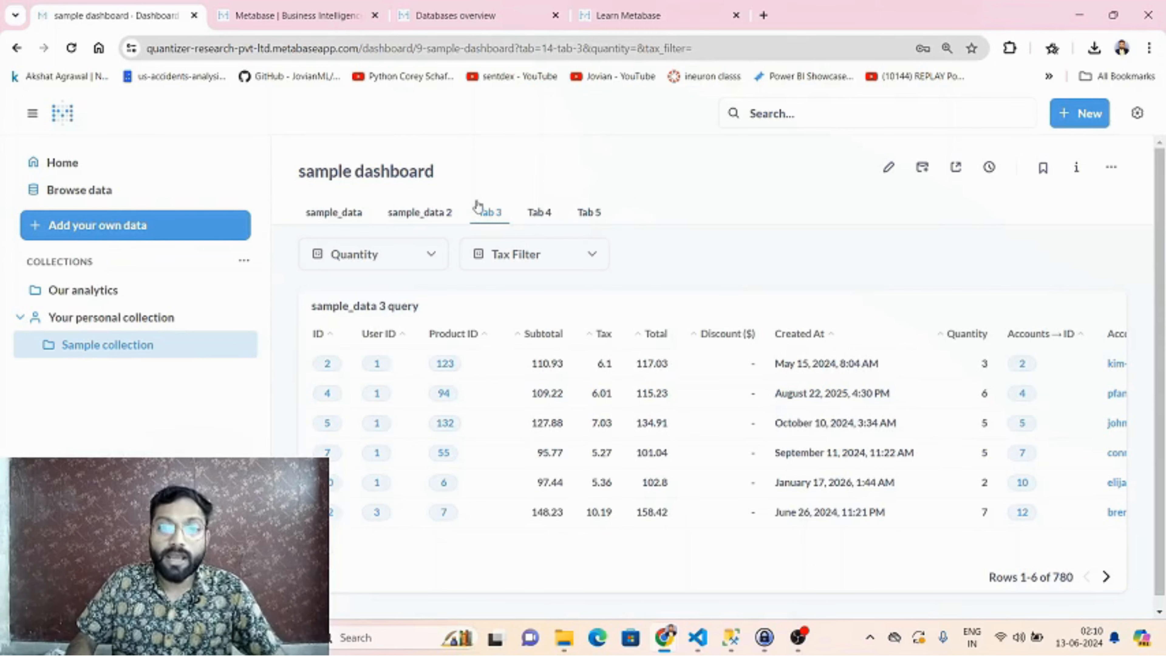
{"action": "left_click", "coordinate": [92, 317]}
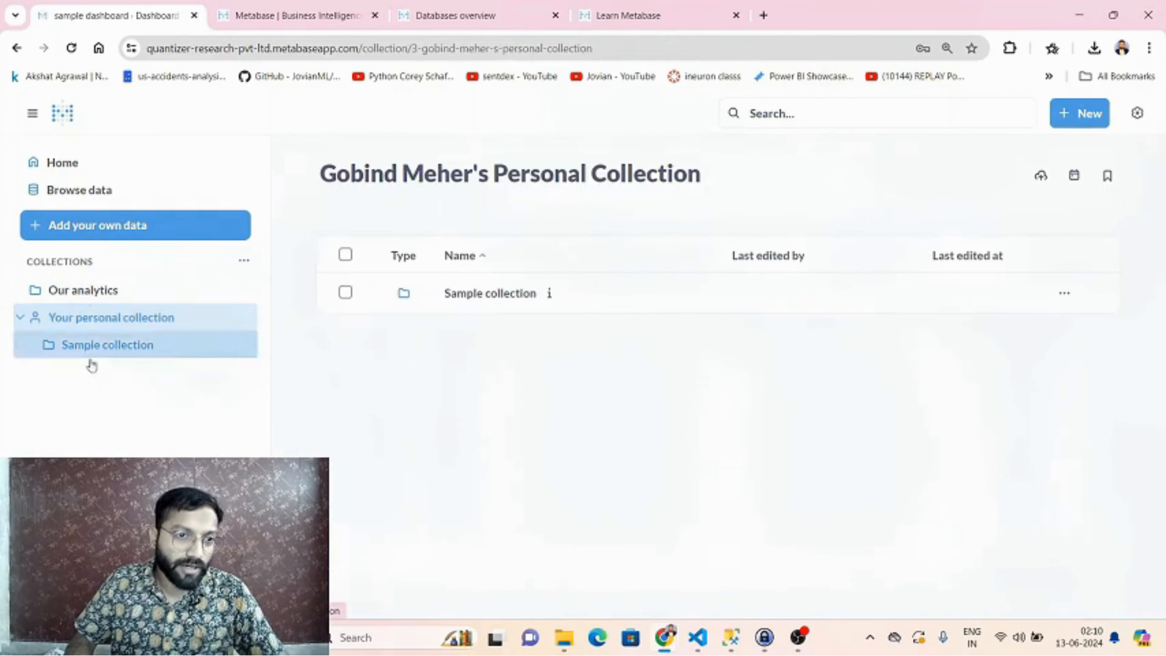
{"action": "left_click", "coordinate": [93, 353]}
{"action": "left_click", "coordinate": [496, 456]}
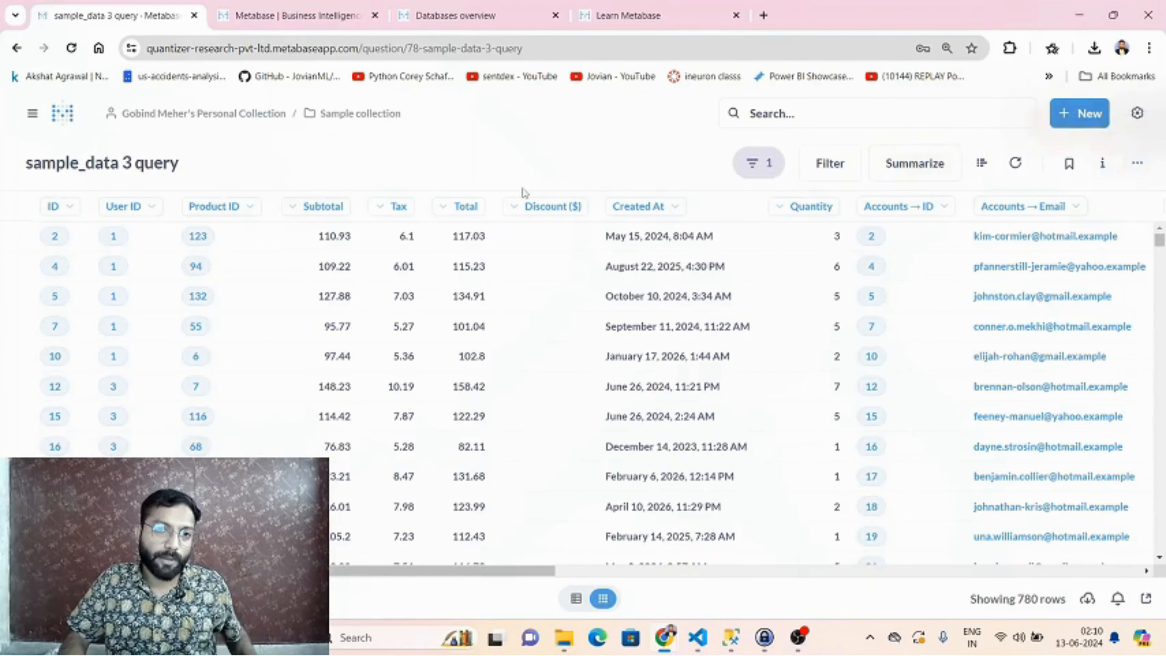
{"action": "left_click", "coordinate": [343, 115]}
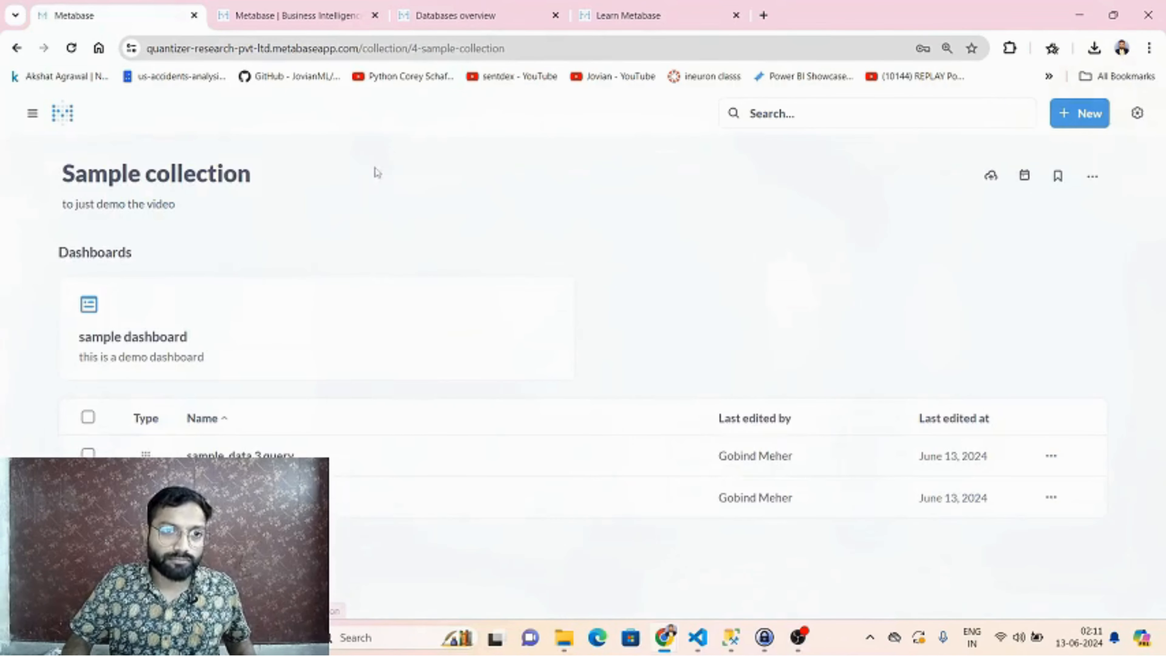